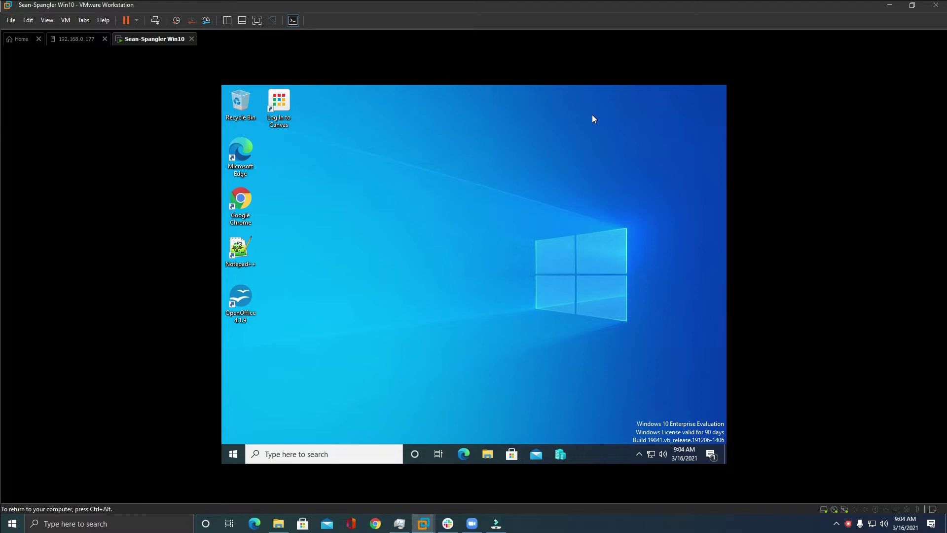
# Open This PC in the guest's File Explorer to review its drives, then close it.
pyautogui.click(486, 454)
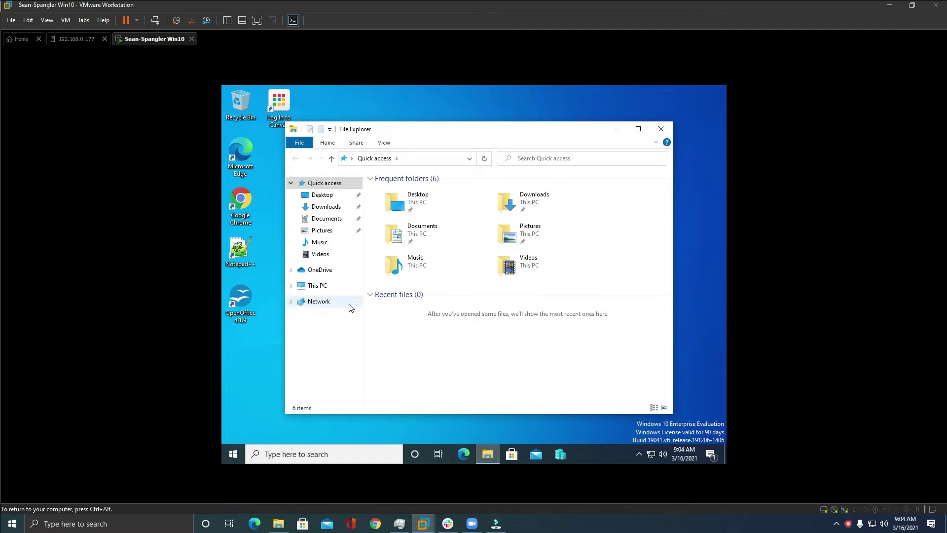
pyautogui.click(317, 286)
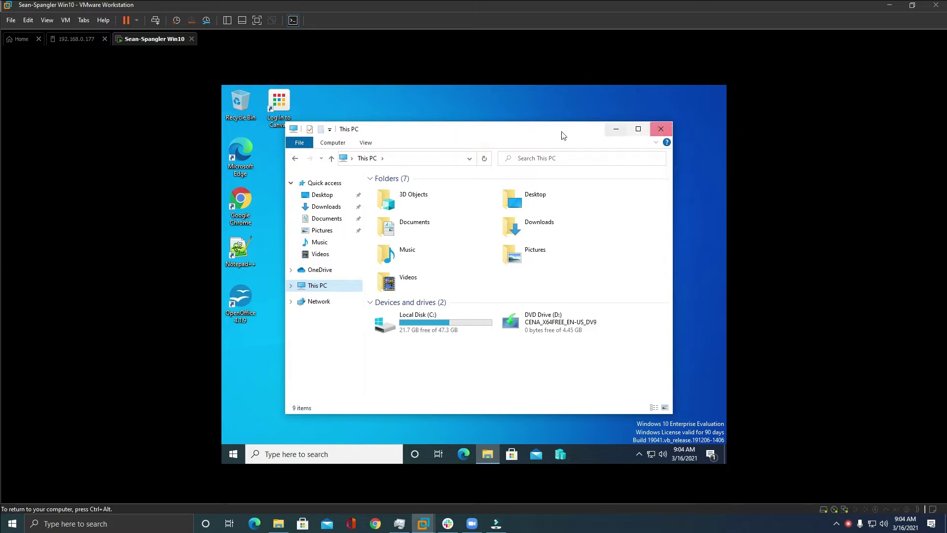
pyautogui.moveTo(564, 134); pyautogui.dragTo(567, 122)
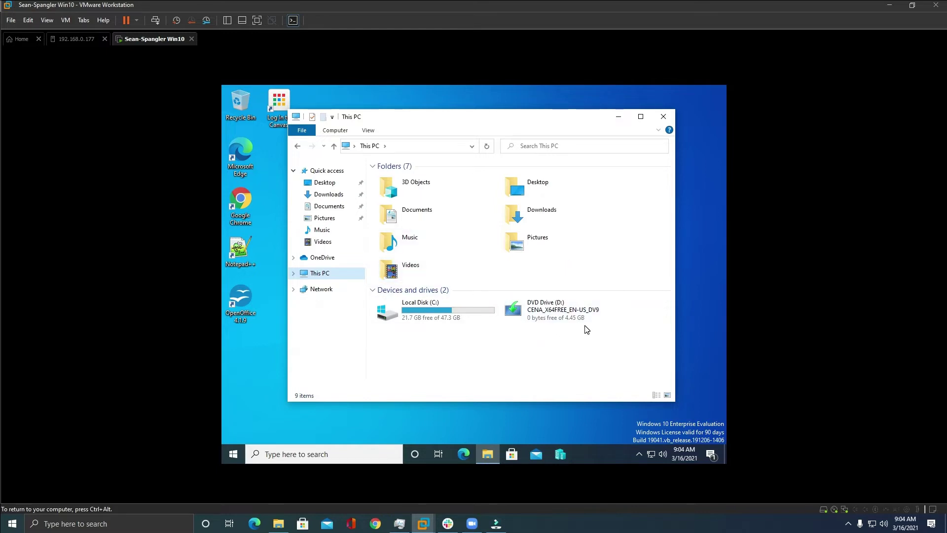
pyautogui.click(662, 115)
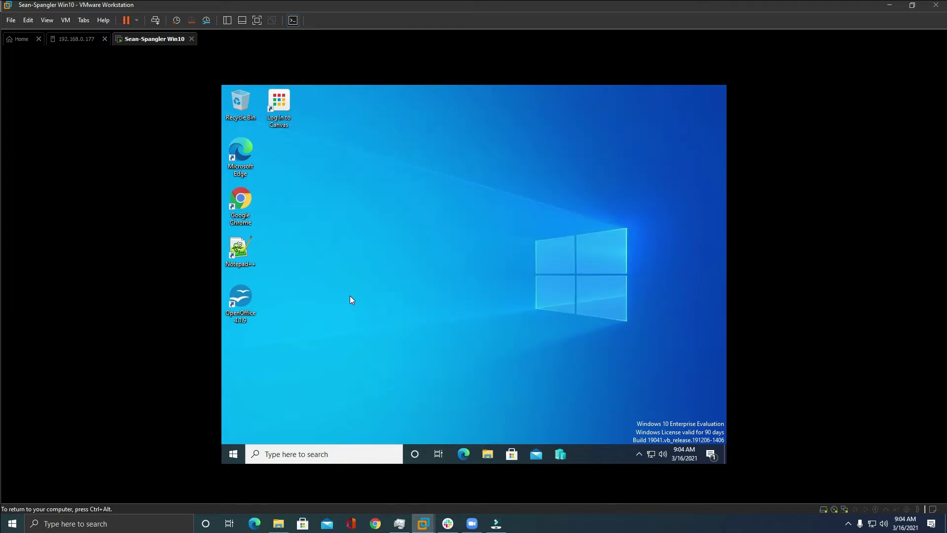
# Launch System Information from the Start search, scroll through the system summary, and close it.
pyautogui.press('super')
pyautogui.write('sys')
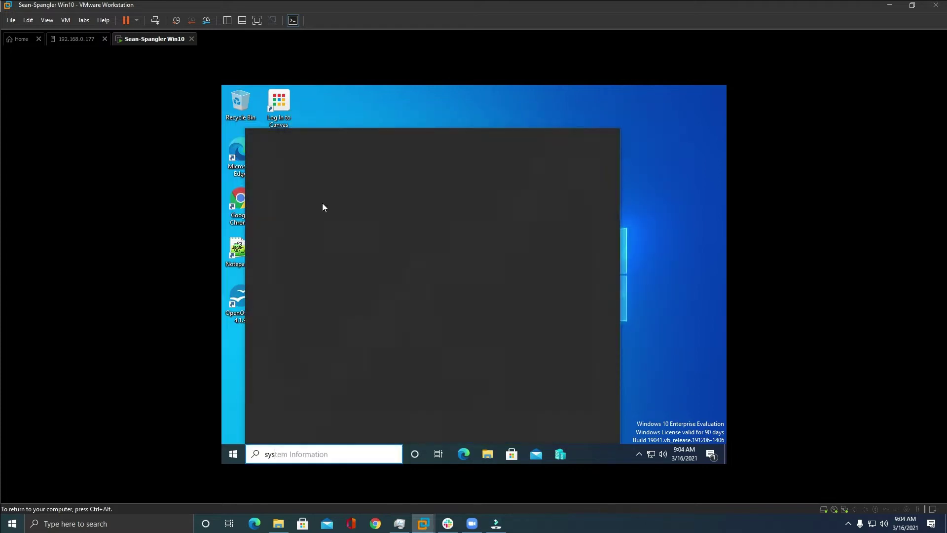
pyautogui.click(320, 182)
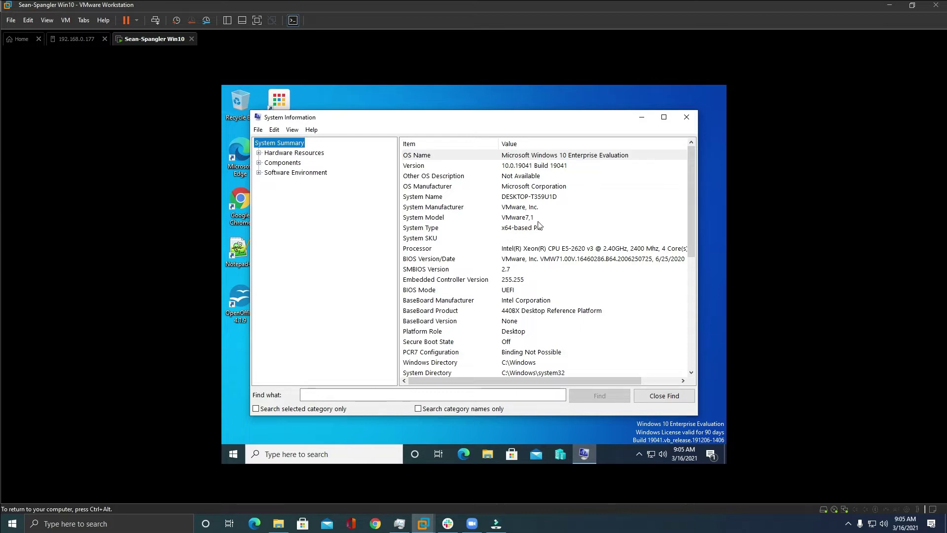
pyautogui.scroll(-1, 552, 224)
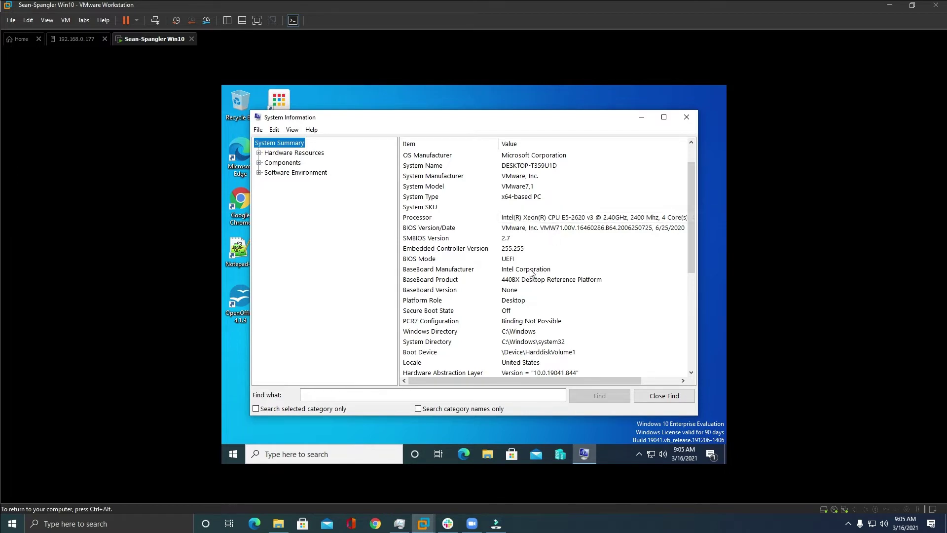
pyautogui.scroll(-1, 569, 262)
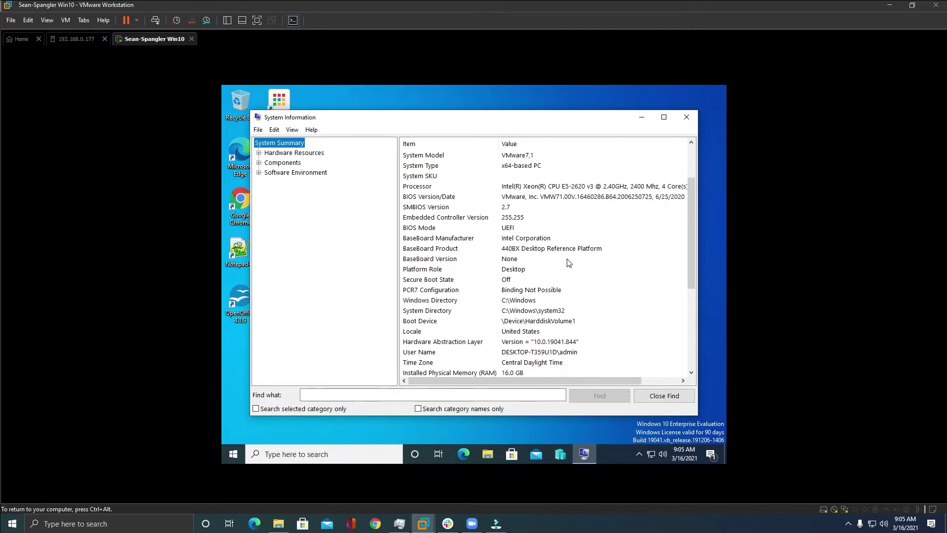
pyautogui.scroll(-2, 569, 262)
pyautogui.scroll(-1, 569, 262)
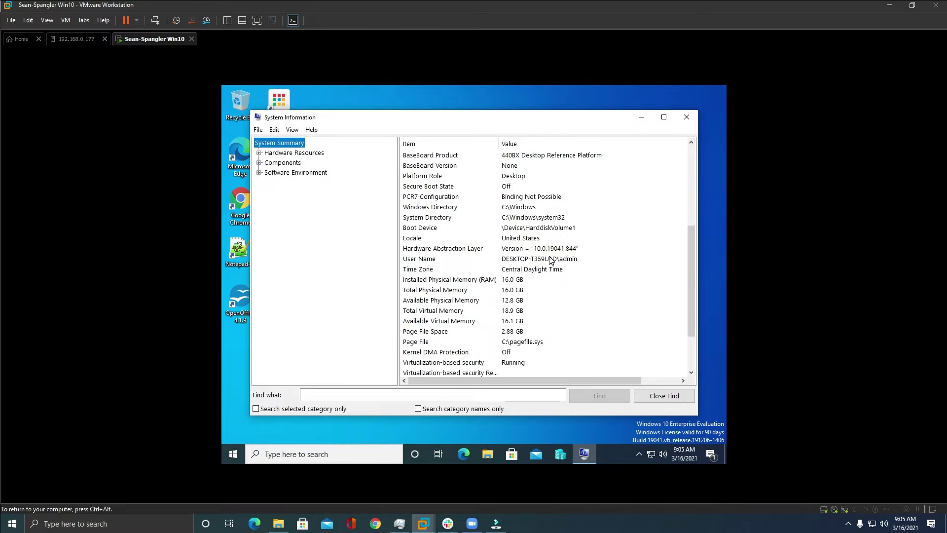
pyautogui.scroll(-1, 518, 266)
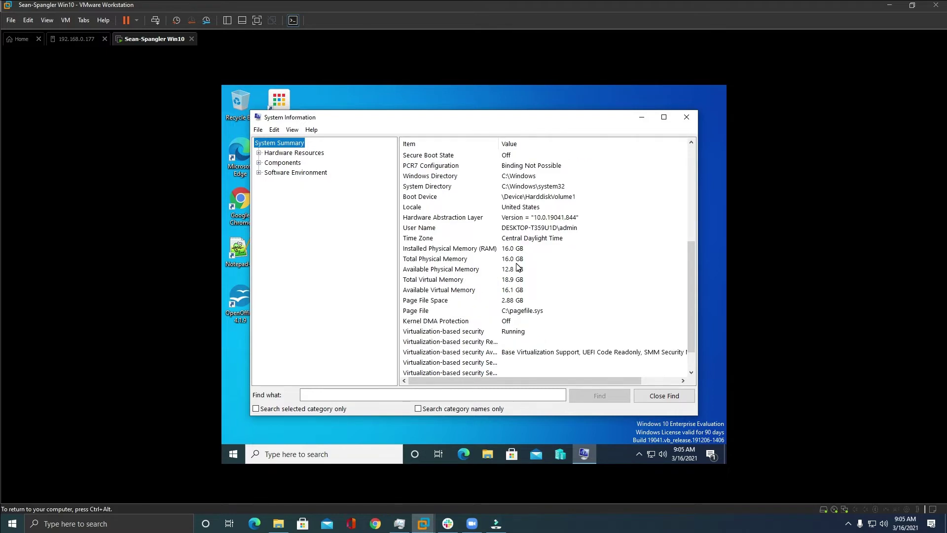
pyautogui.scroll(-1, 518, 266)
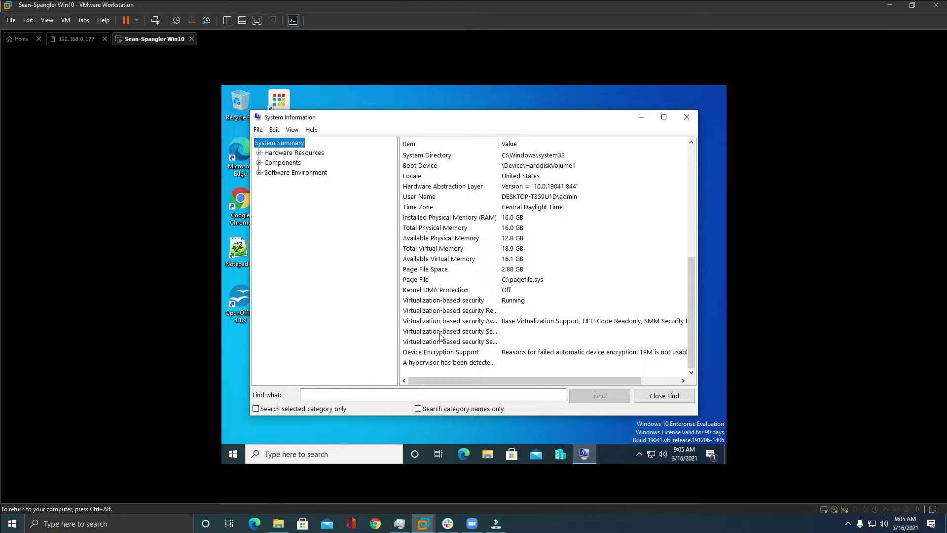
pyautogui.scroll(7, 560, 263)
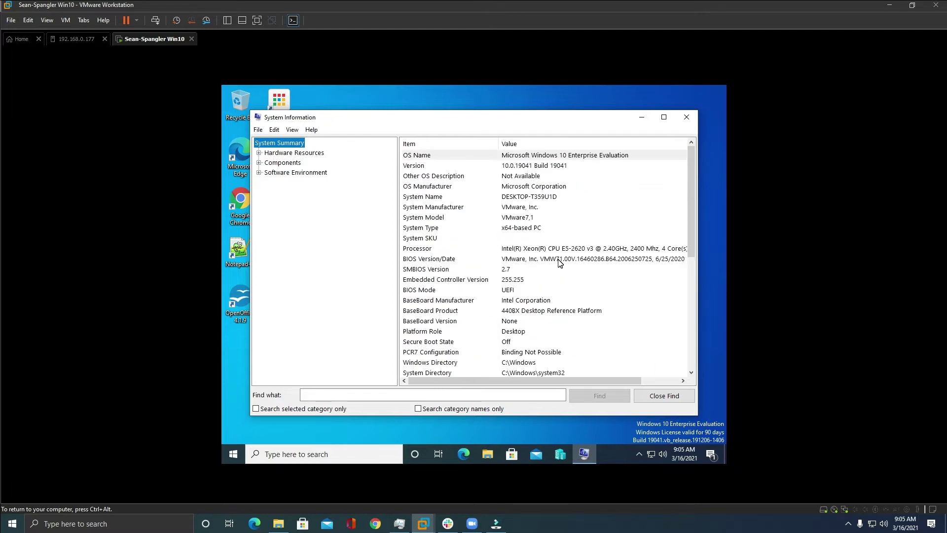
pyautogui.scroll(-7, 560, 263)
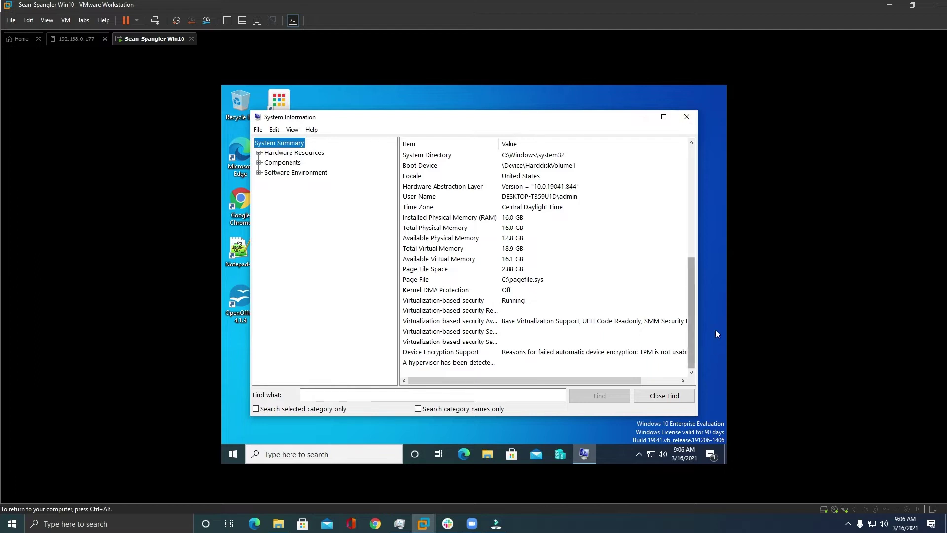
pyautogui.click(685, 118)
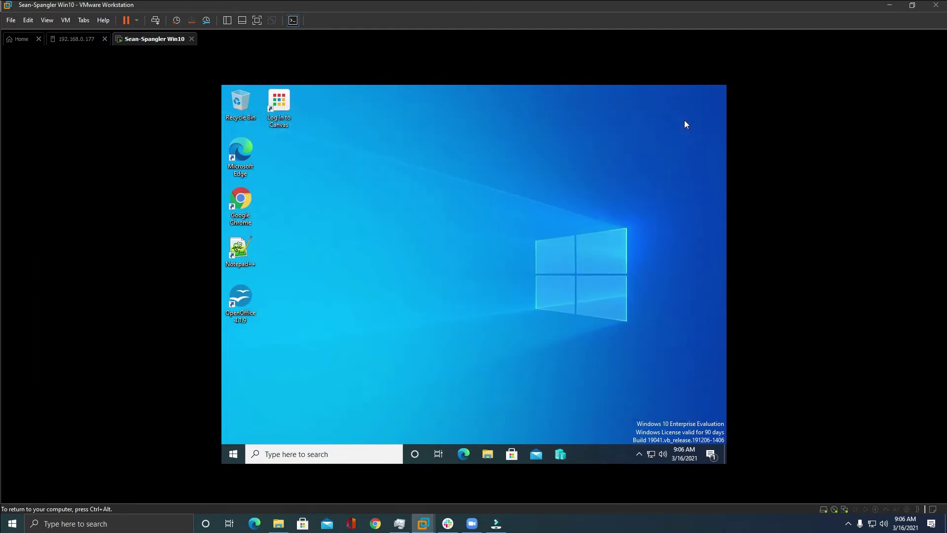
# Insert the VMware Tools installer disc and launch its DVD drive from This PC.
pyautogui.click(369, 54)
pyautogui.click(364, 265)
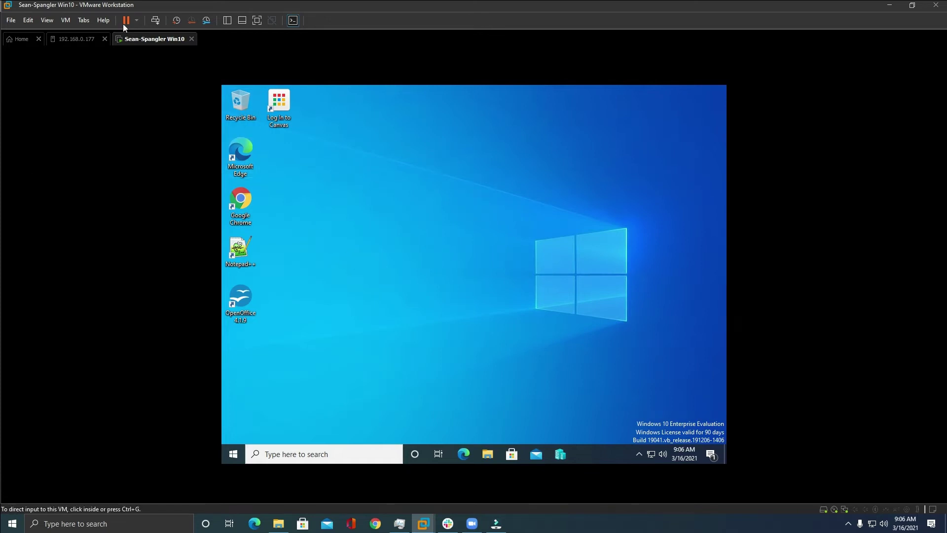
pyautogui.click(64, 21)
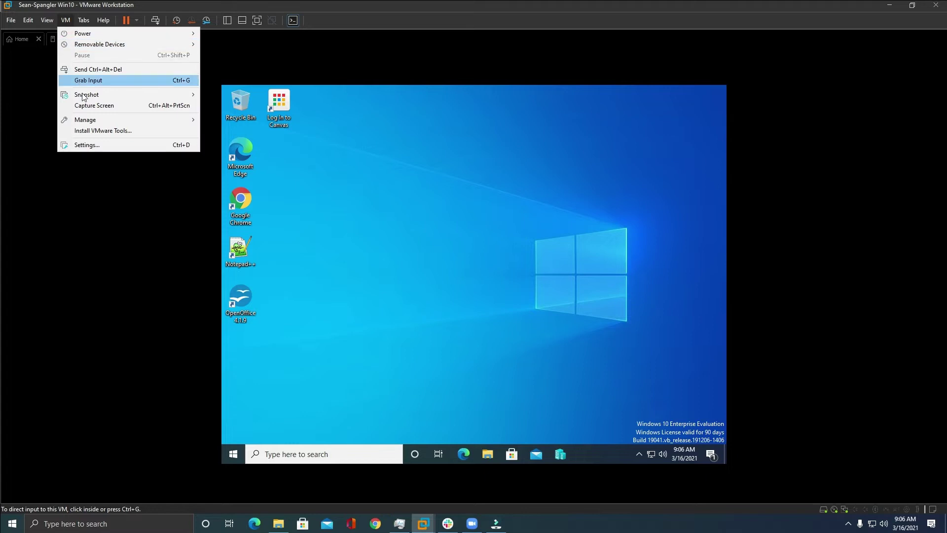
pyautogui.click(85, 133)
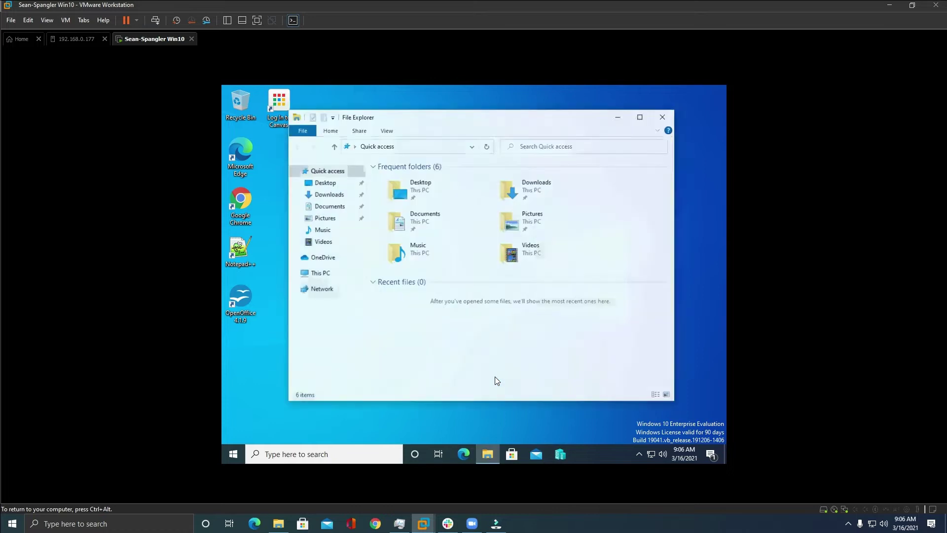
pyautogui.click(319, 273)
pyautogui.click(531, 309)
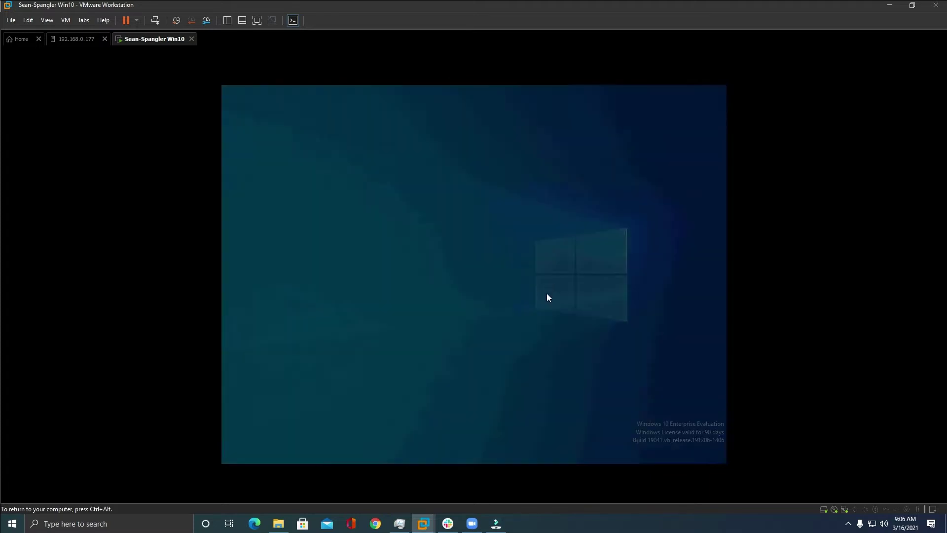
# Approve the permission prompts and install VMware Tools with the Complete setup type.
pyautogui.click(416, 336)
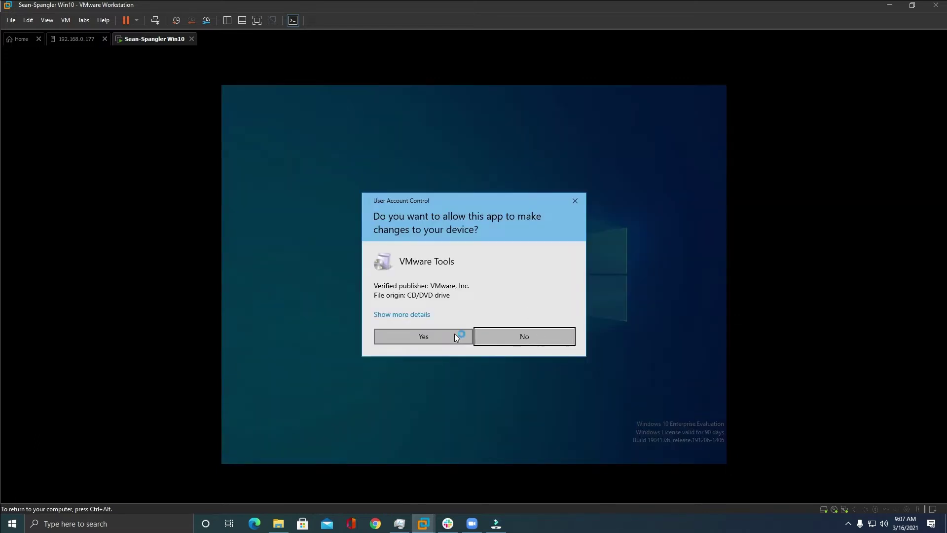
pyautogui.click(454, 334)
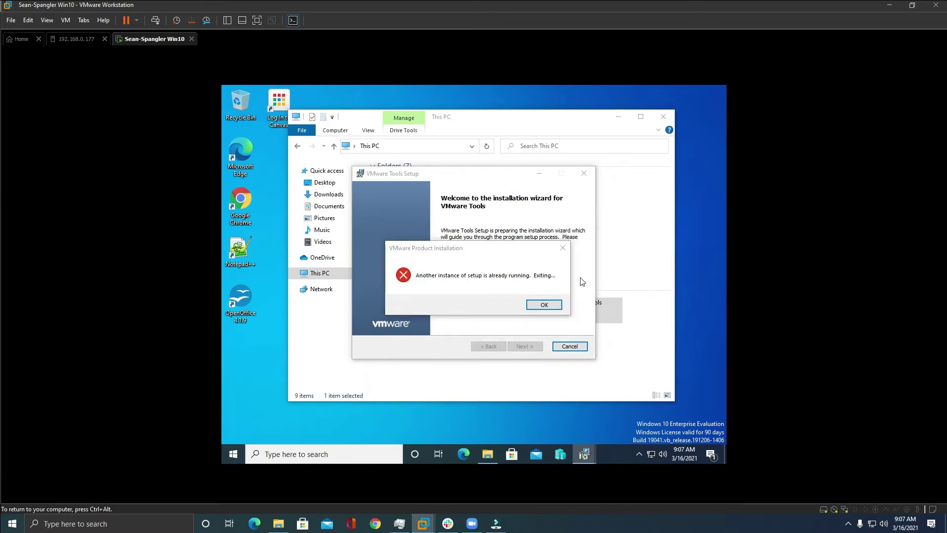
pyautogui.click(524, 346)
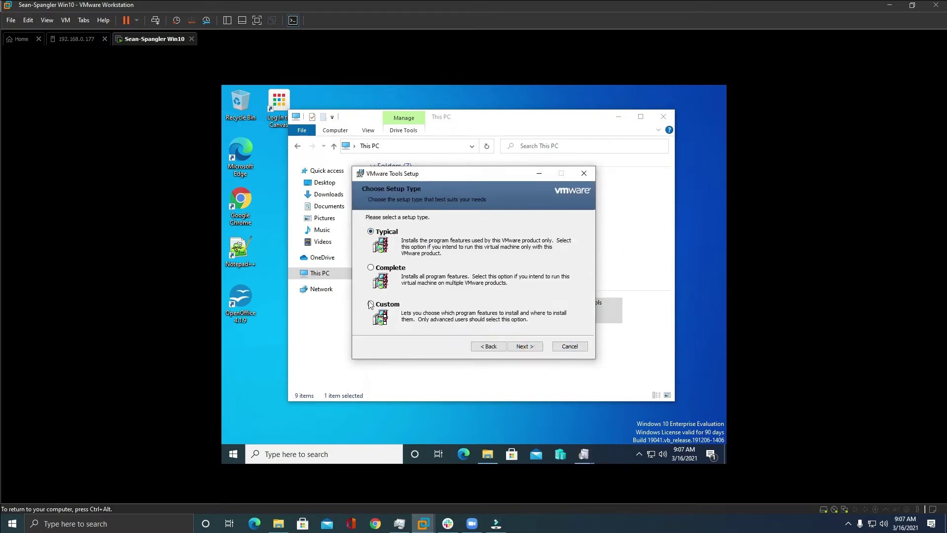
pyautogui.click(371, 267)
pyautogui.click(524, 346)
pyautogui.click(524, 347)
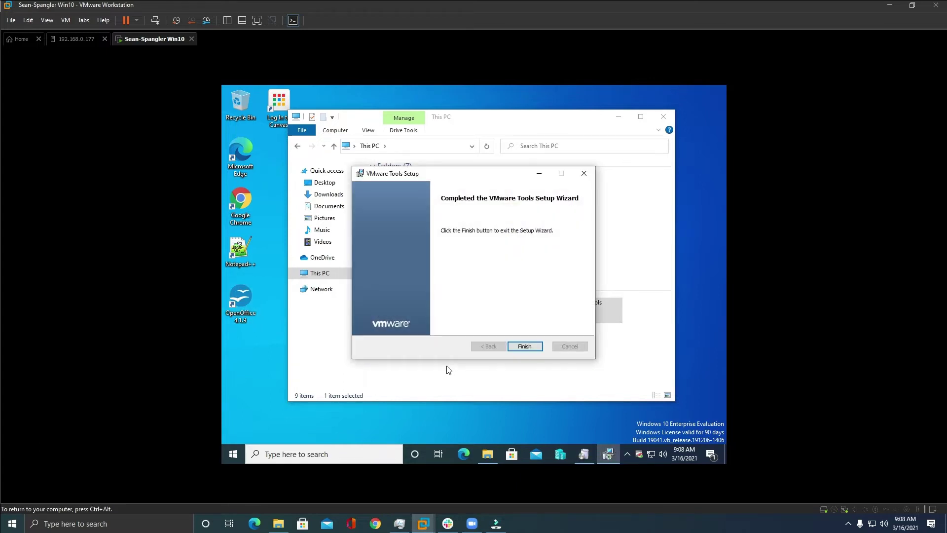
pyautogui.click(537, 347)
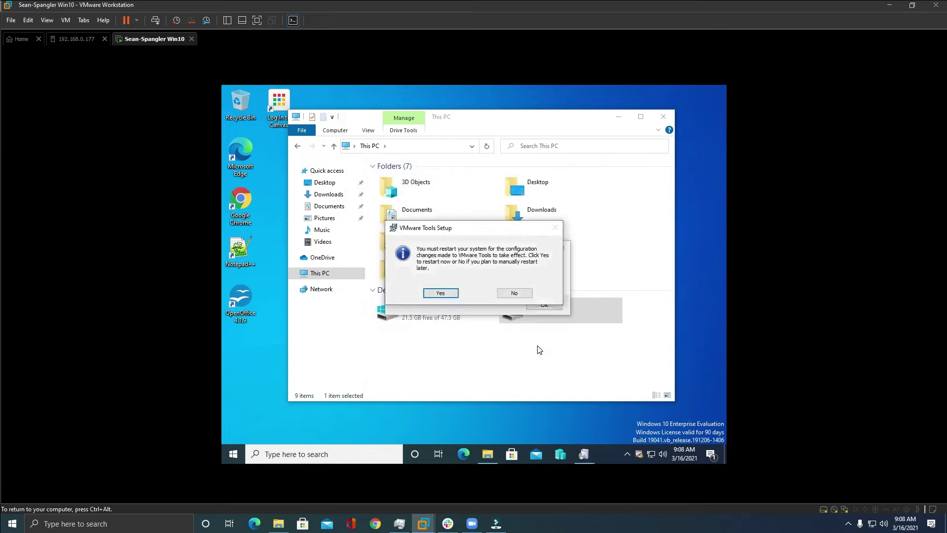
# Restart the guest and sign back in with the admin password.
pyautogui.click(441, 293)
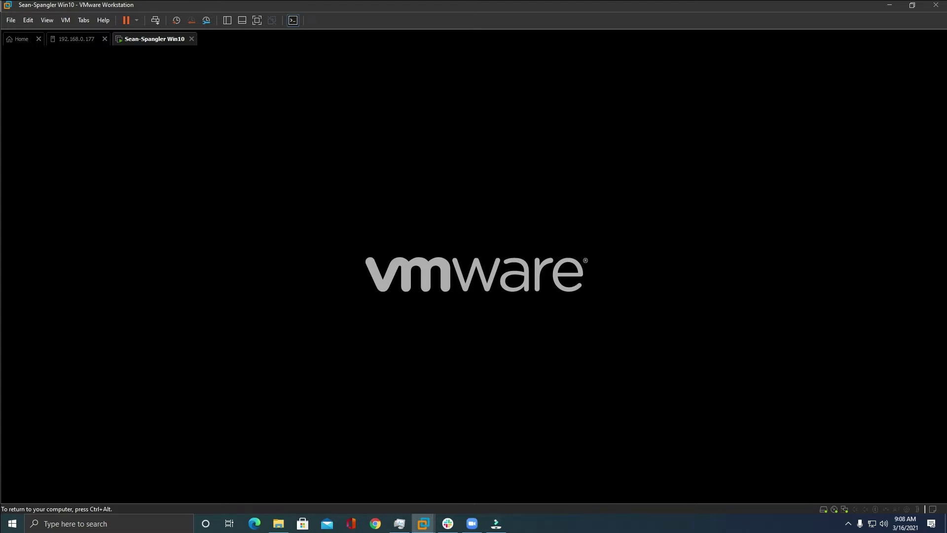
pyautogui.click(508, 391)
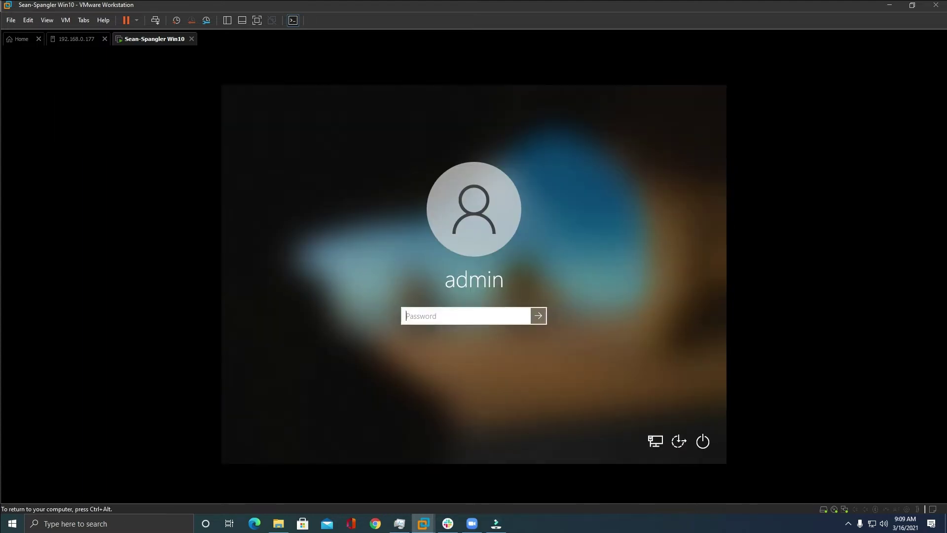
pyautogui.write('password123')
pyautogui.press('Return')
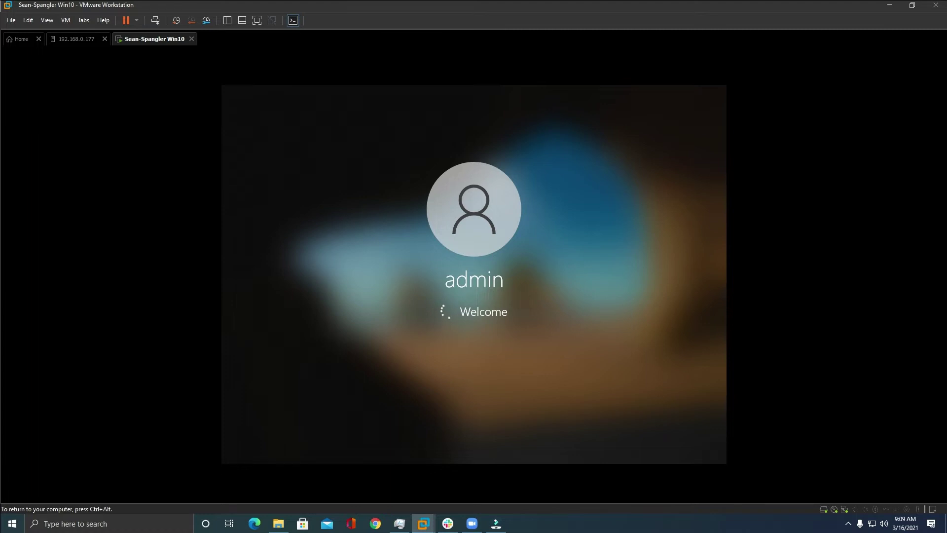
# Fit the guest display to the window and switch to full screen.
pyautogui.click(47, 20)
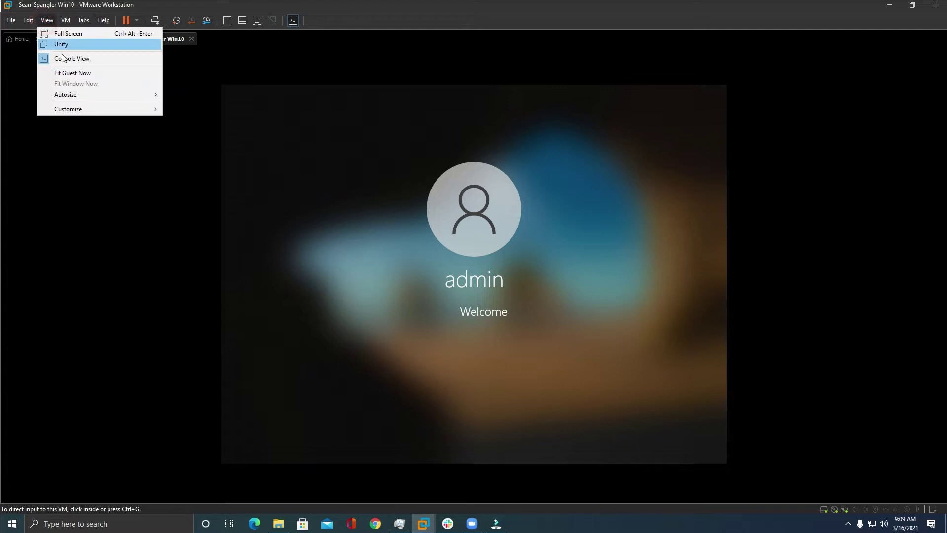
pyautogui.click(89, 73)
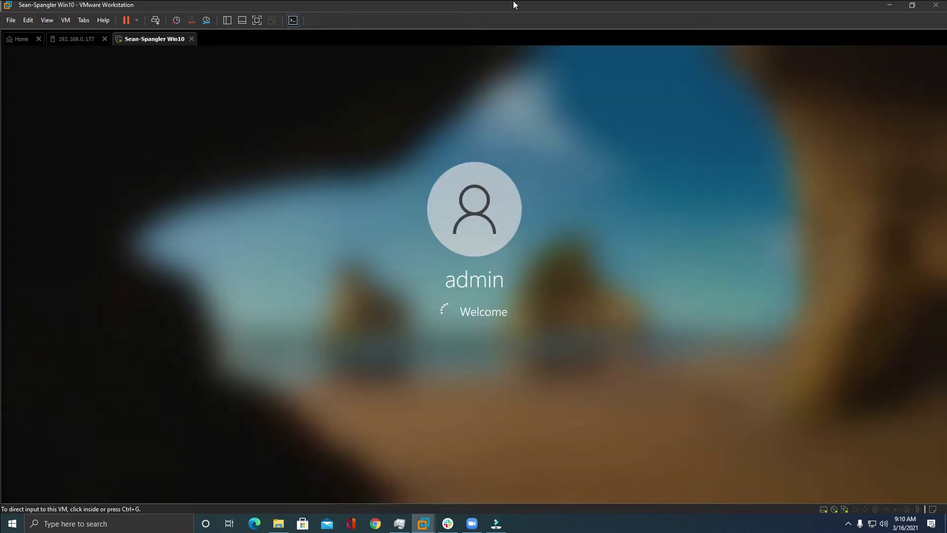
pyautogui.click(47, 20)
pyautogui.click(64, 32)
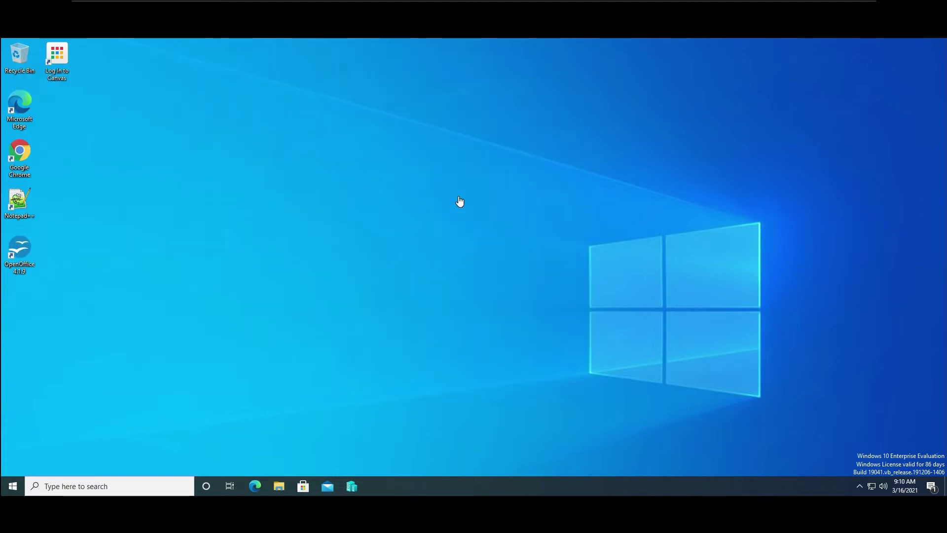
# Open the VM settings and start adding a new SCSI hard disk.
pyautogui.moveTo(247, 1)
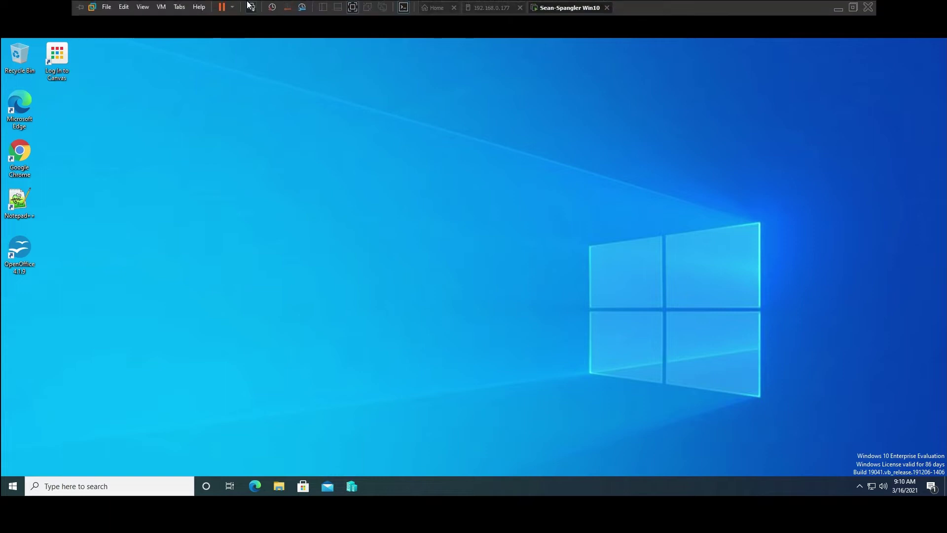
pyautogui.click(109, 8)
pyautogui.moveTo(116, 11)
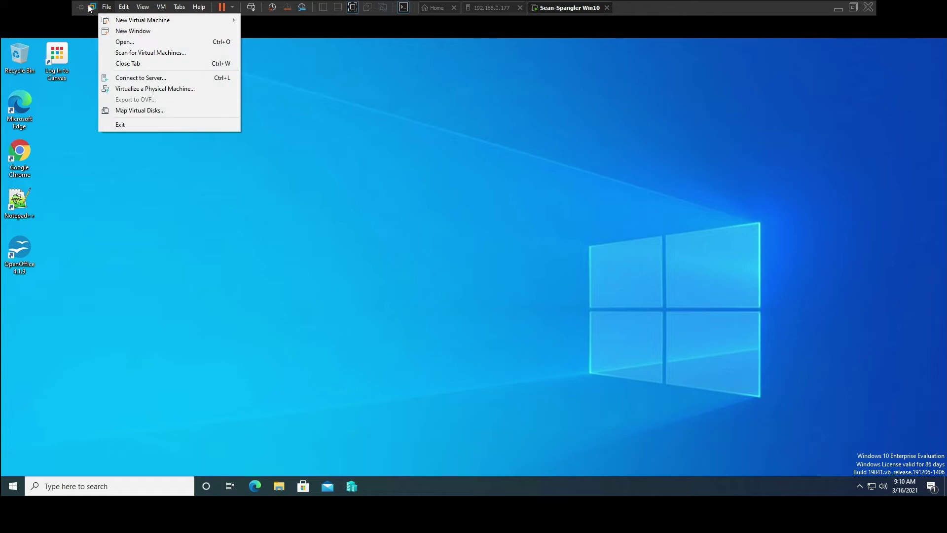
pyautogui.moveTo(162, 9)
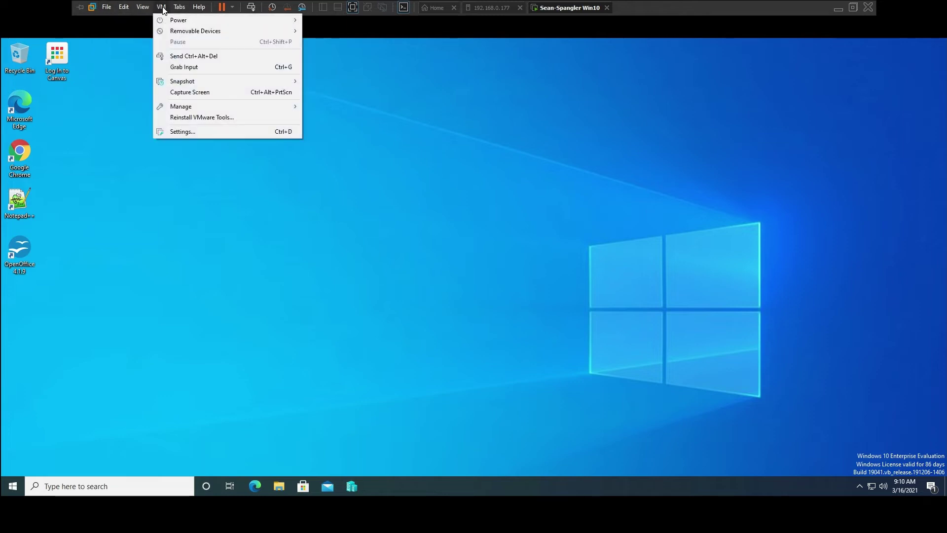
pyautogui.click(202, 134)
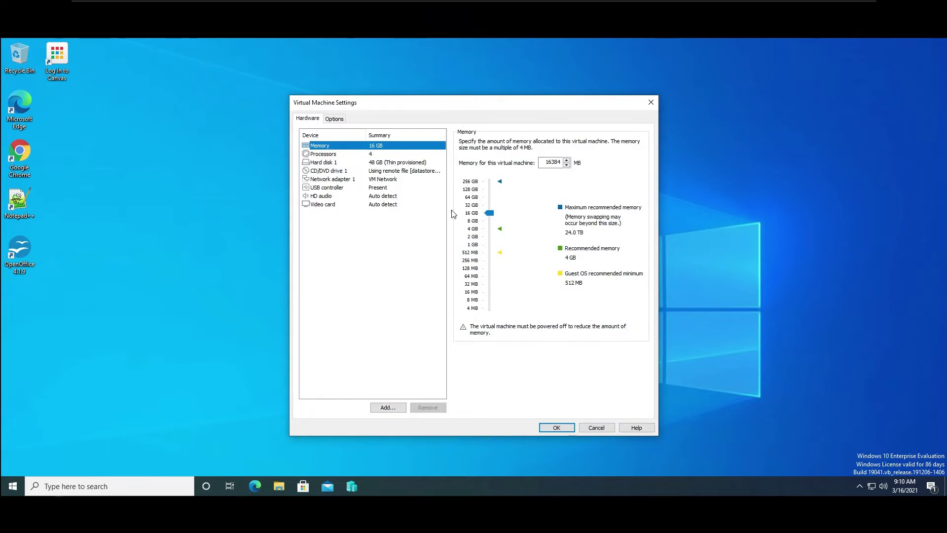
pyautogui.click(388, 407)
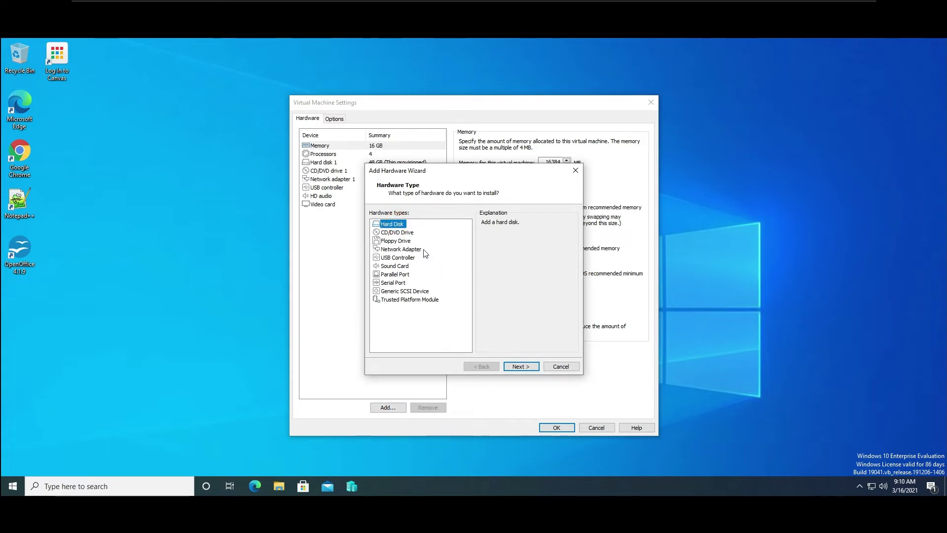
pyautogui.click(519, 367)
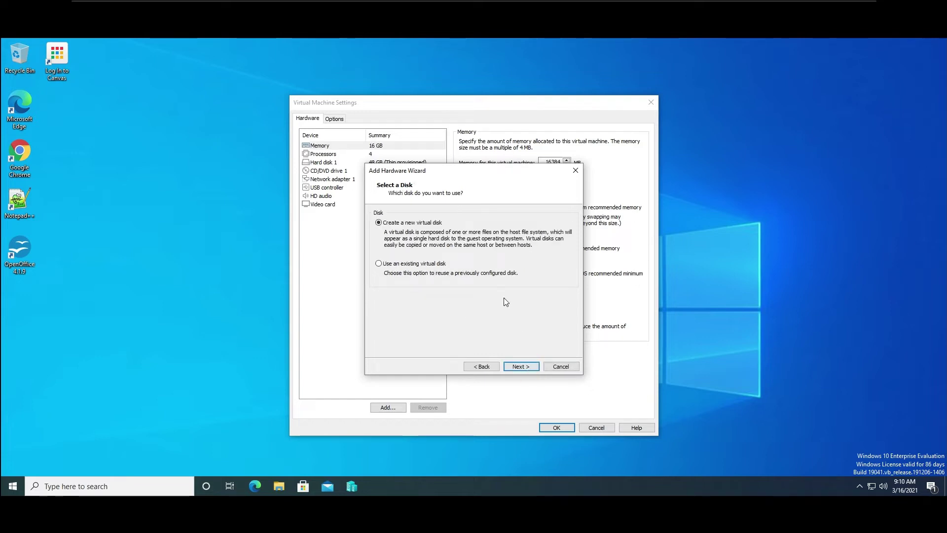
pyautogui.click(533, 365)
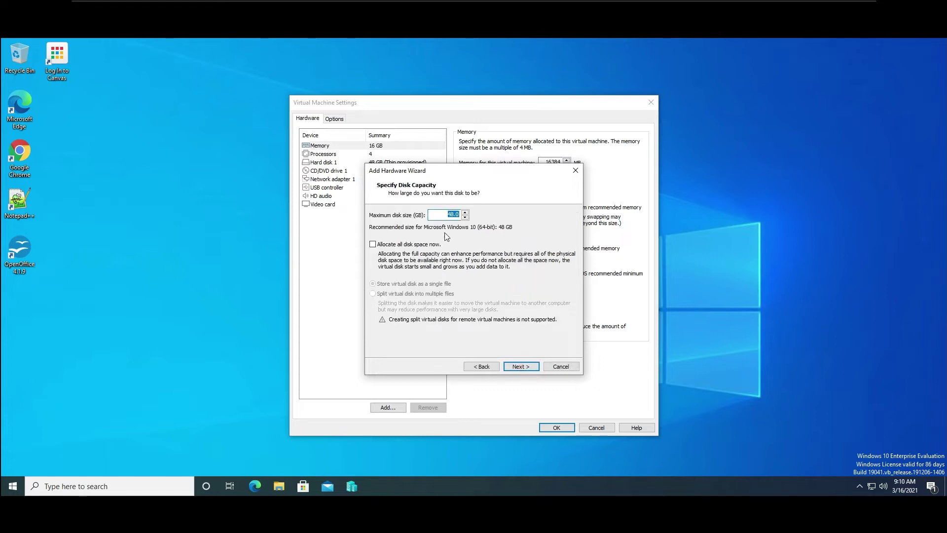
# Set the disk size to 120 GB with all space allocated now, then finish and apply.
pyautogui.click(446, 215)
pyautogui.write('120')
pyautogui.click(373, 244)
pyautogui.click(526, 367)
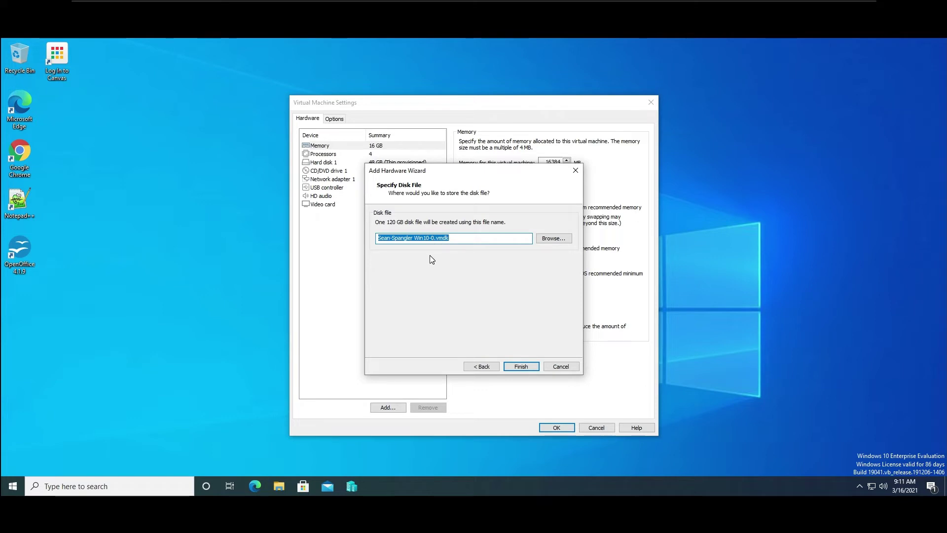
pyautogui.click(521, 367)
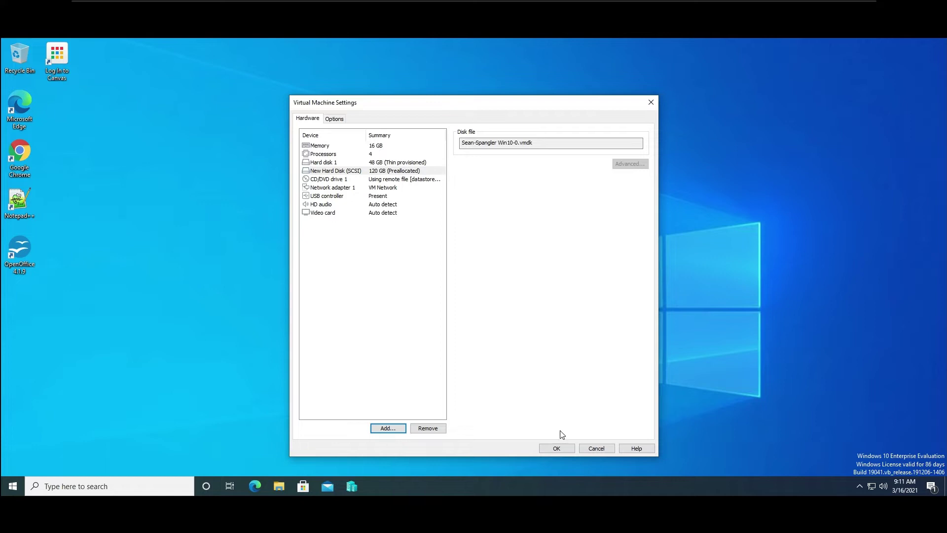
pyautogui.click(567, 447)
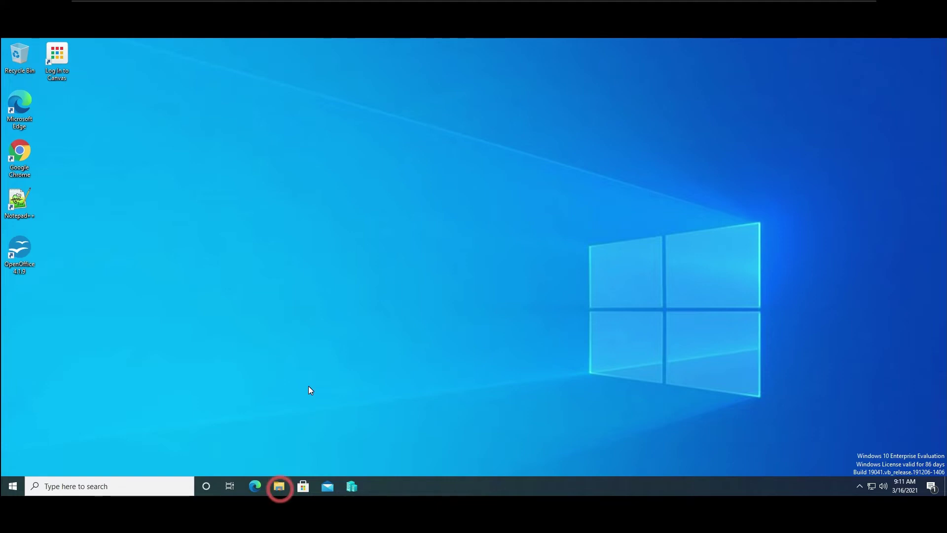
# Open File Explorer on This PC, showing Local Disk (C:) and DVD Drive (D:).
pyautogui.click(279, 485)
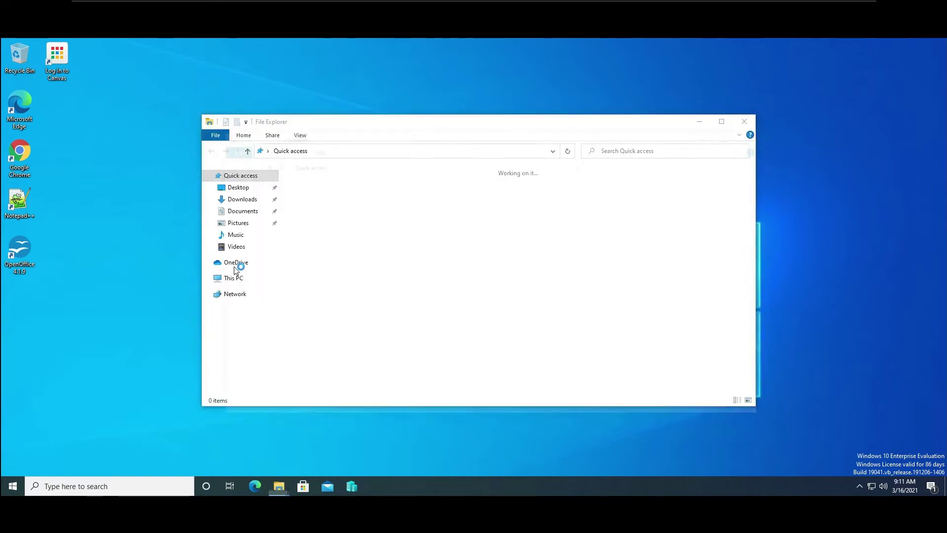
pyautogui.click(247, 291)
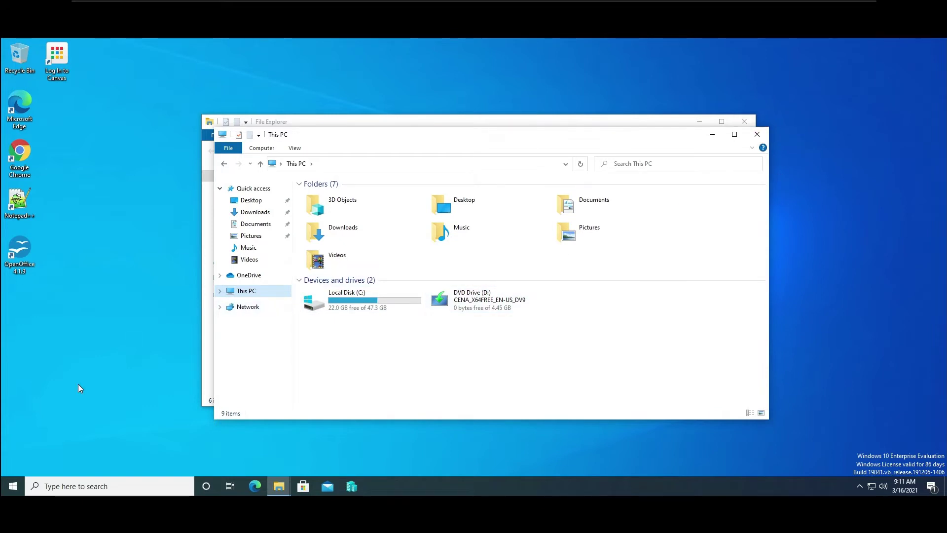
# Launch Disk Management from the Start right-click menu and initialize Disk 1 as GPT.
pyautogui.rightClick(10, 490)
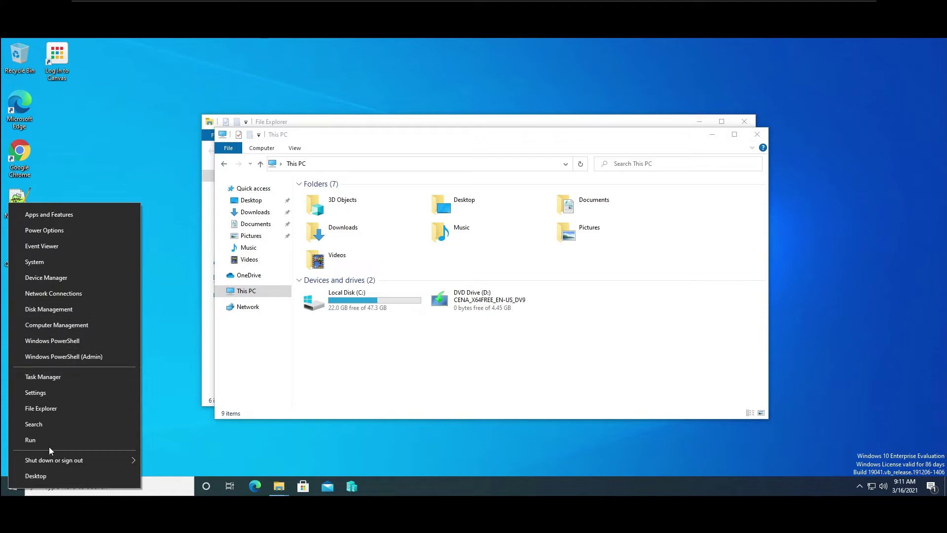
pyautogui.click(182, 425)
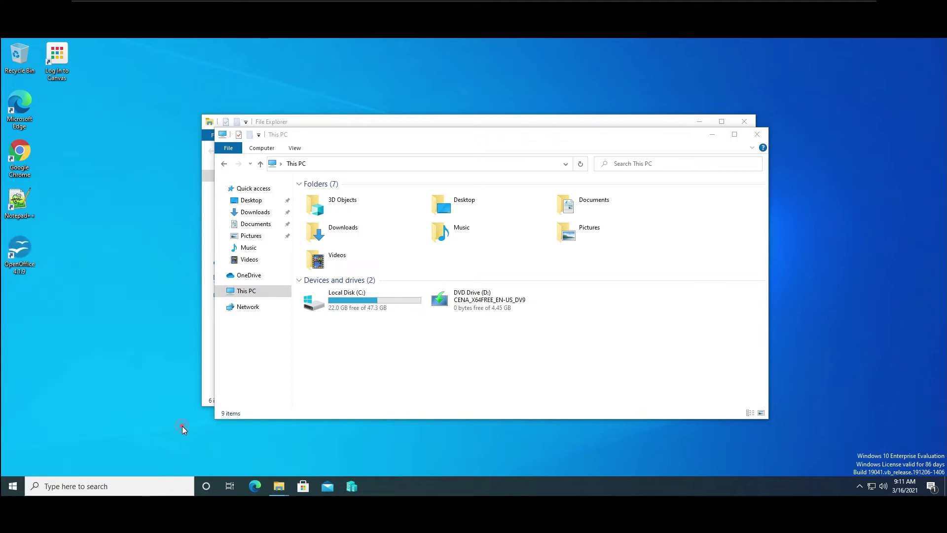
pyautogui.rightClick(10, 488)
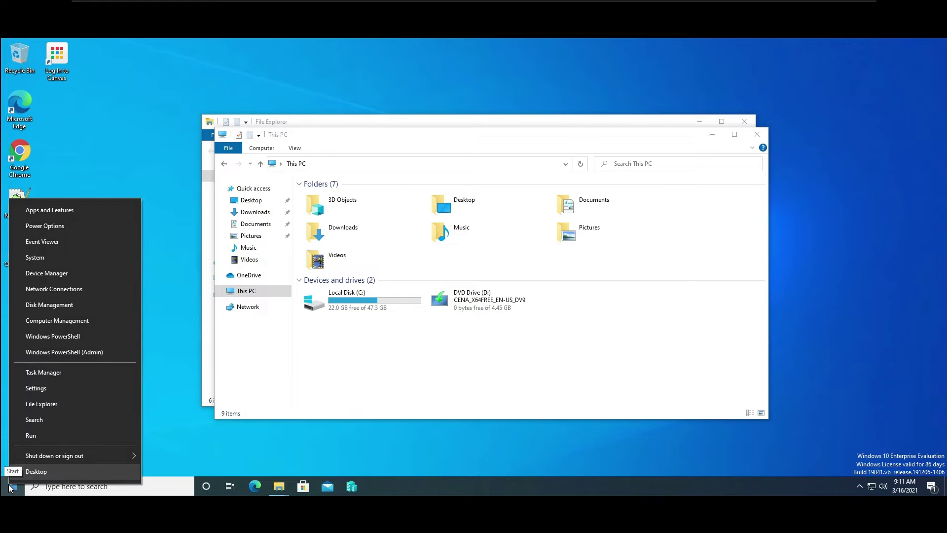
pyautogui.click(73, 305)
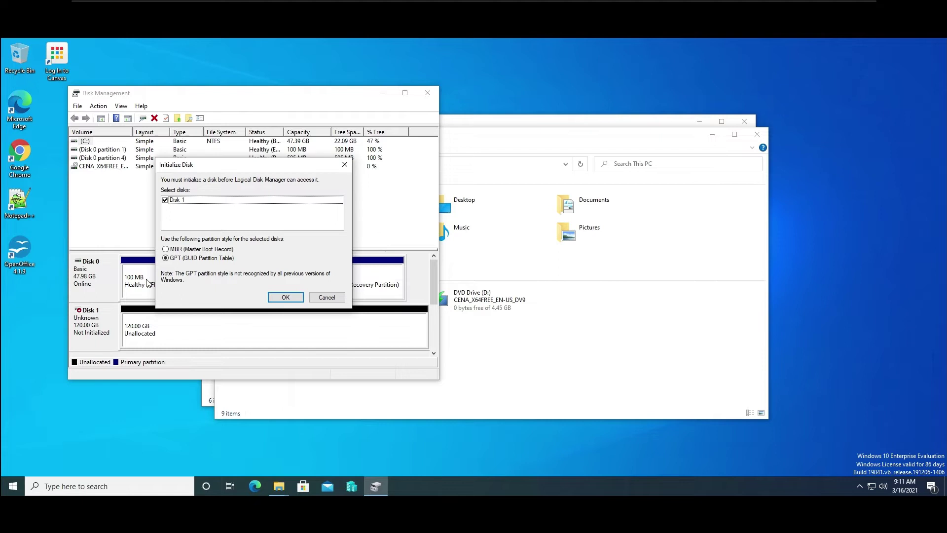
pyautogui.click(293, 301)
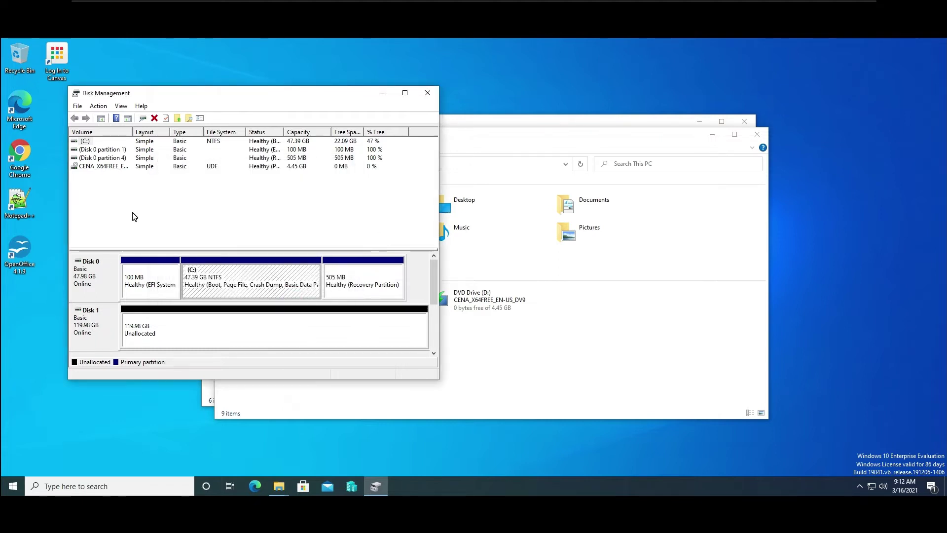
# Start a new simple volume on Disk 1 using the full 122862 MB with drive letter V.
pyautogui.rightClick(198, 336)
pyautogui.click(226, 336)
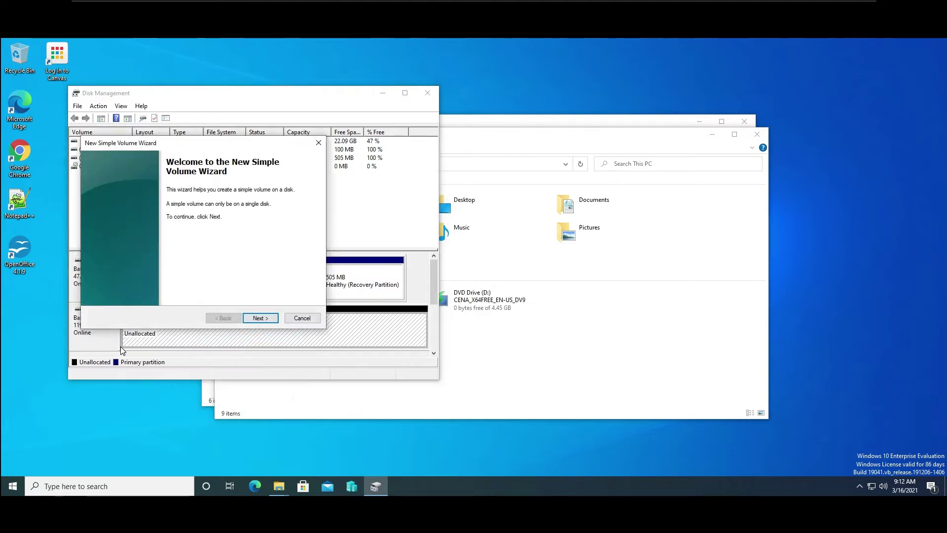
pyautogui.click(259, 318)
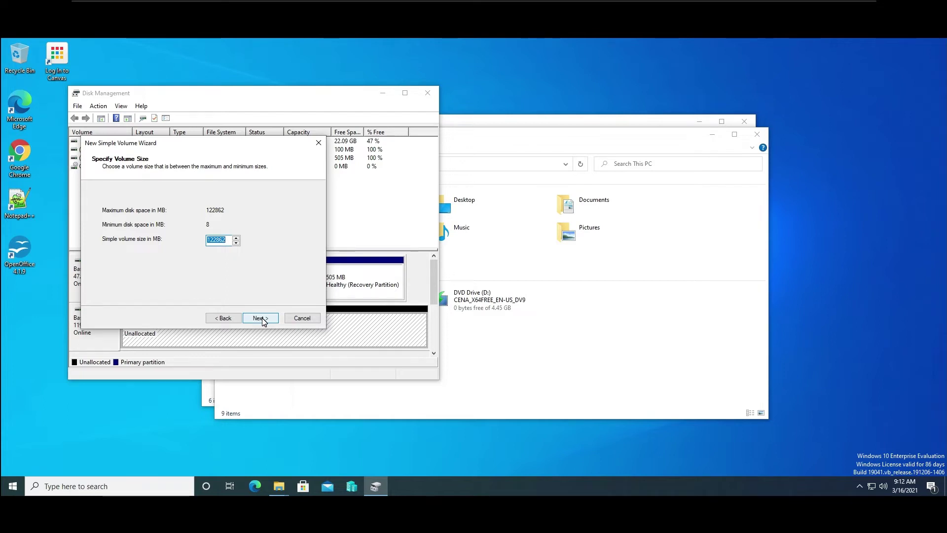
pyautogui.click(260, 318)
pyautogui.click(251, 214)
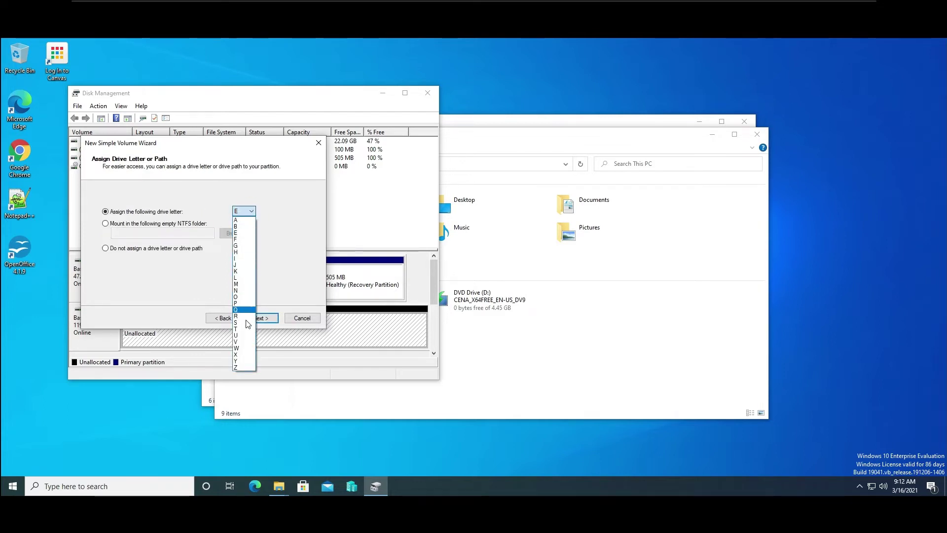
pyautogui.click(247, 341)
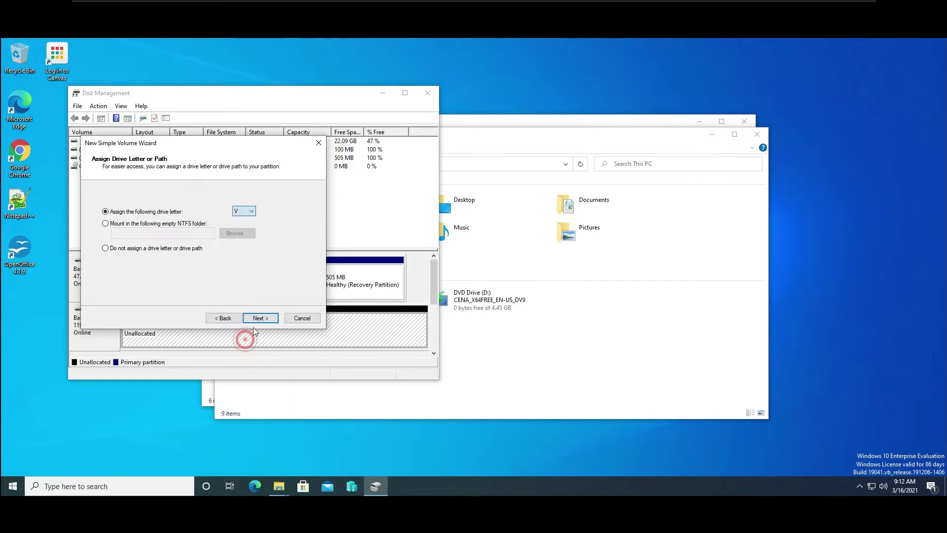
pyautogui.click(262, 322)
# Format the volume as NTFS with label 'VM' and create it.
pyautogui.moveTo(190, 260); pyautogui.dragTo(220, 259)
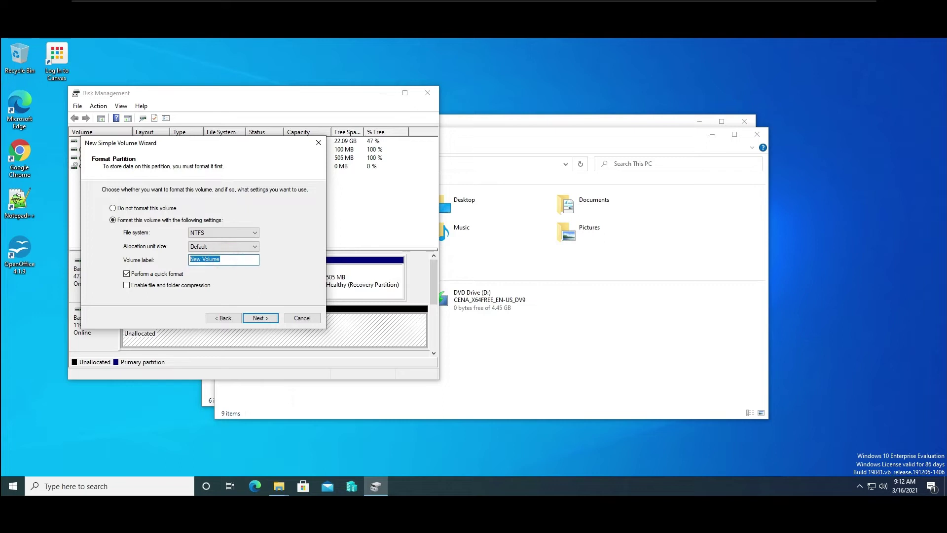
pyautogui.write('VM')
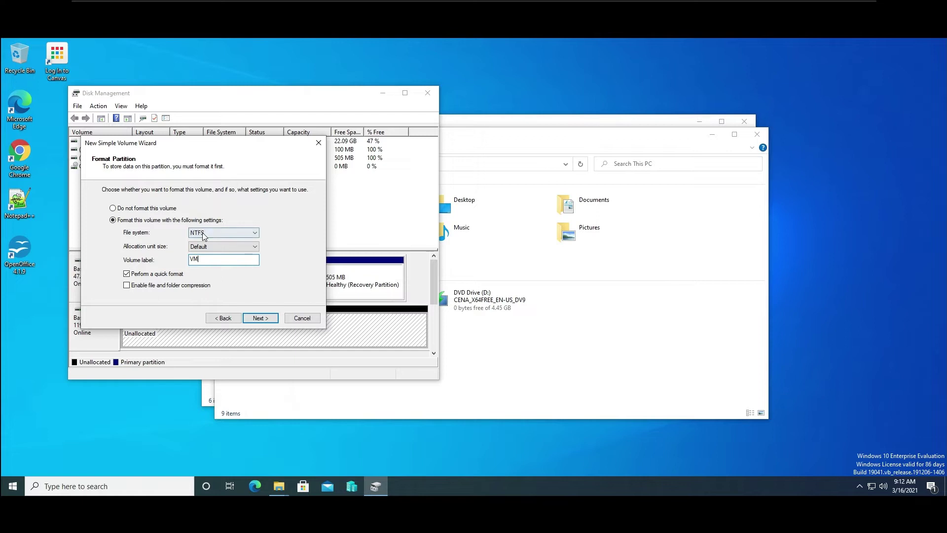
pyautogui.click(255, 233)
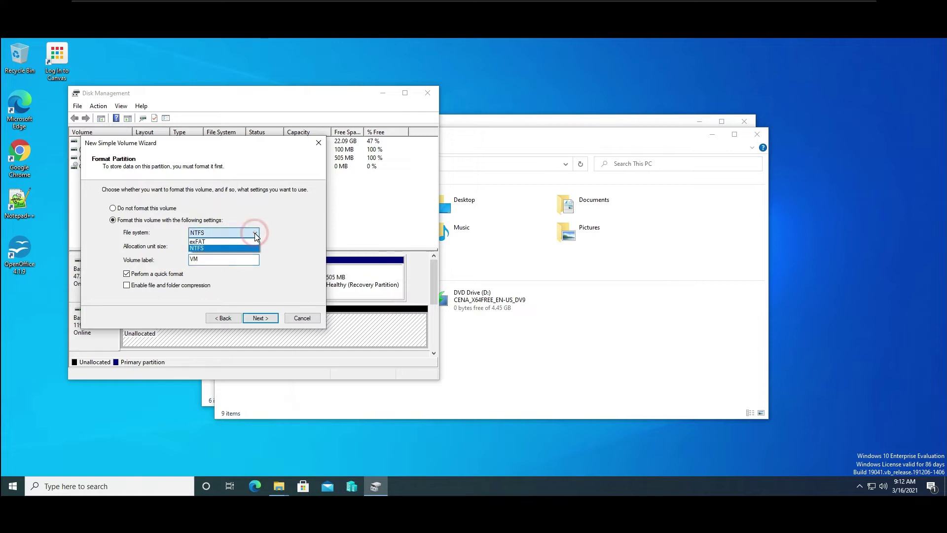
pyautogui.click(226, 248)
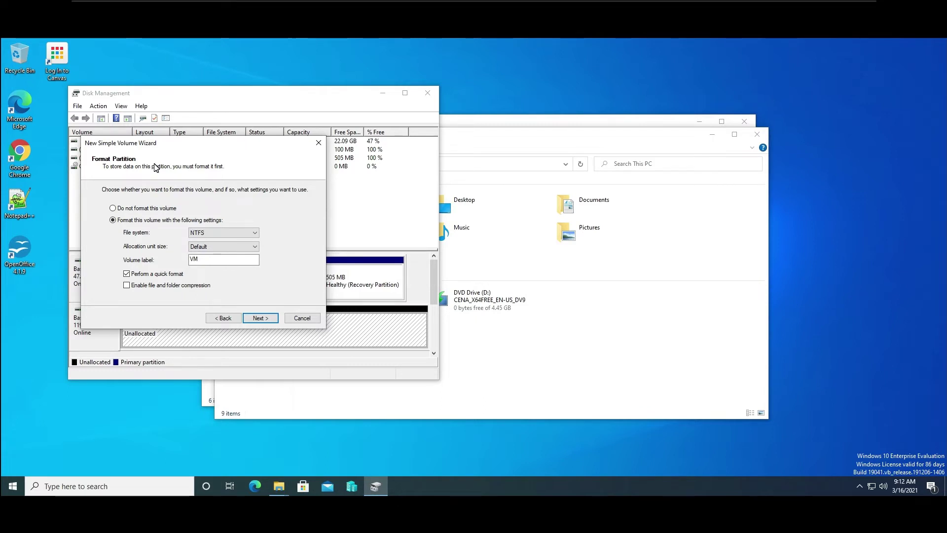
pyautogui.click(261, 318)
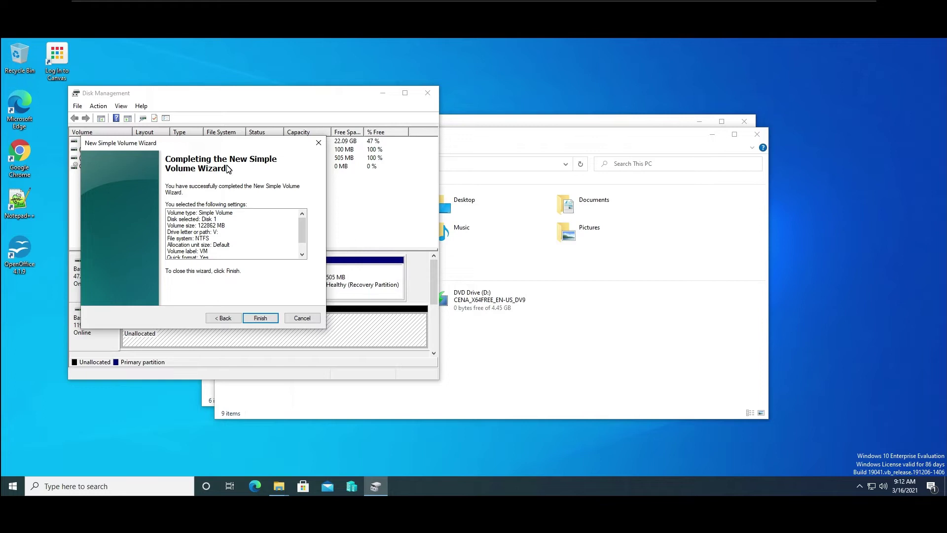
pyautogui.click(261, 318)
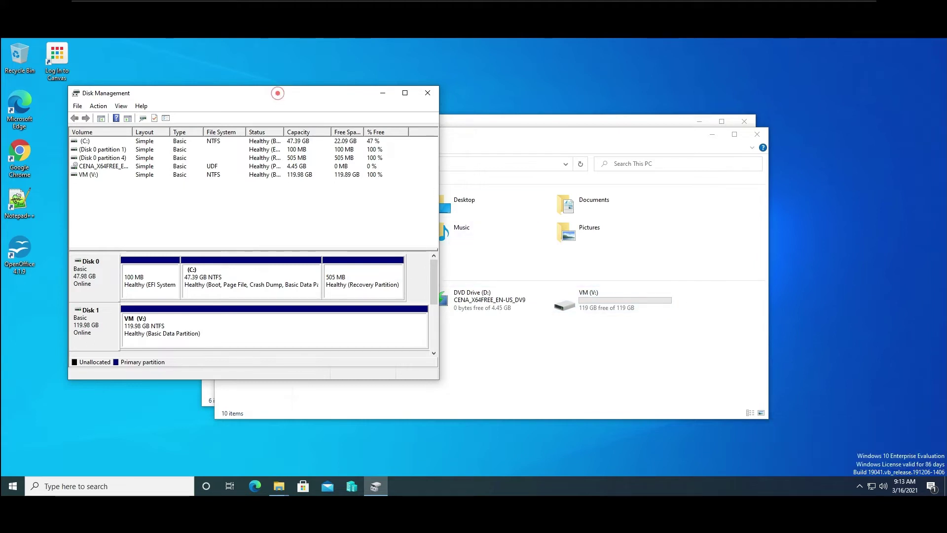
# Close Disk Management and open Local Disk (C:) from This PC.
pyautogui.moveTo(278, 97); pyautogui.dragTo(395, 77)
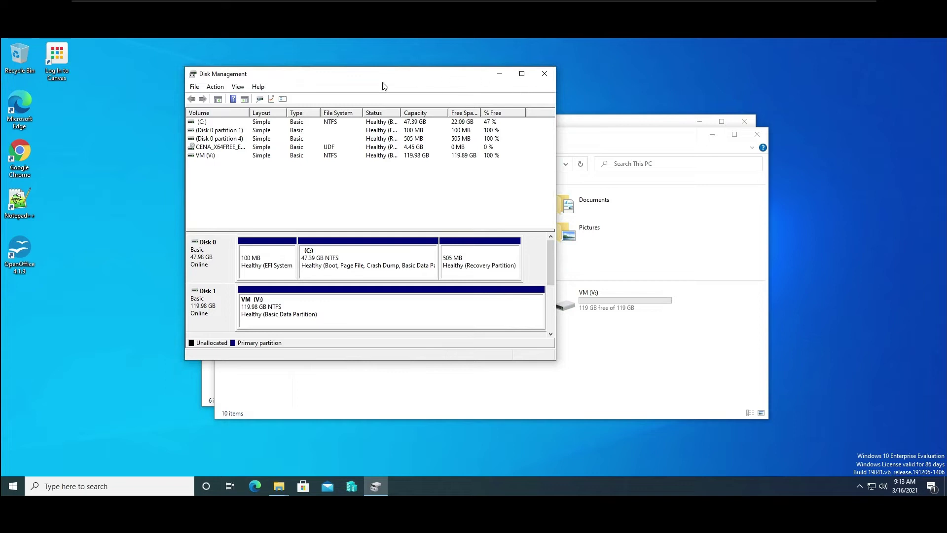
pyautogui.click(541, 77)
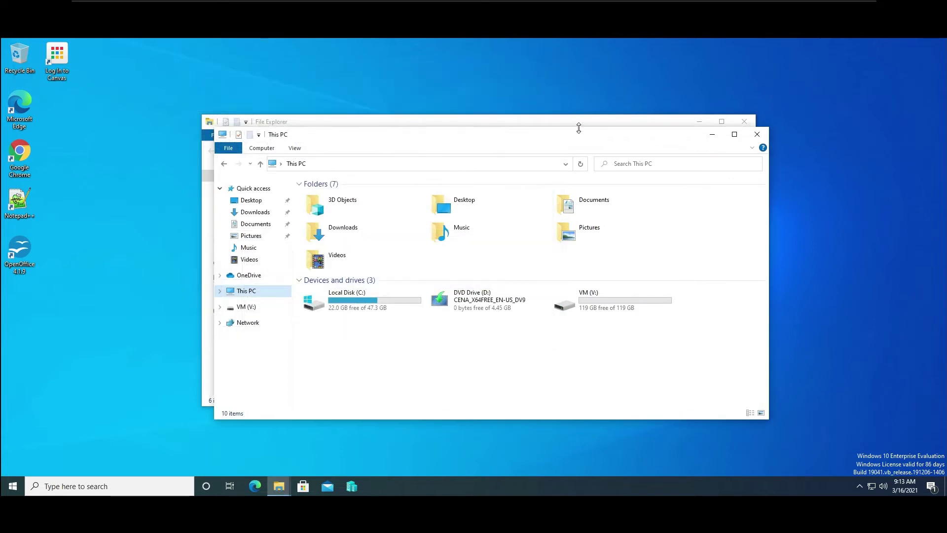
pyautogui.moveTo(578, 136); pyautogui.dragTo(497, 71)
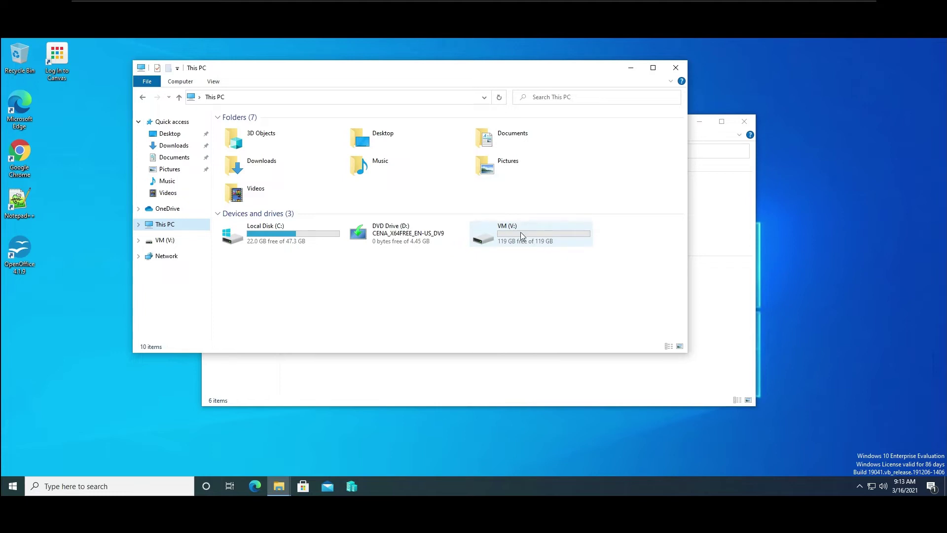
pyautogui.click(320, 236)
pyautogui.doubleClick(319, 235)
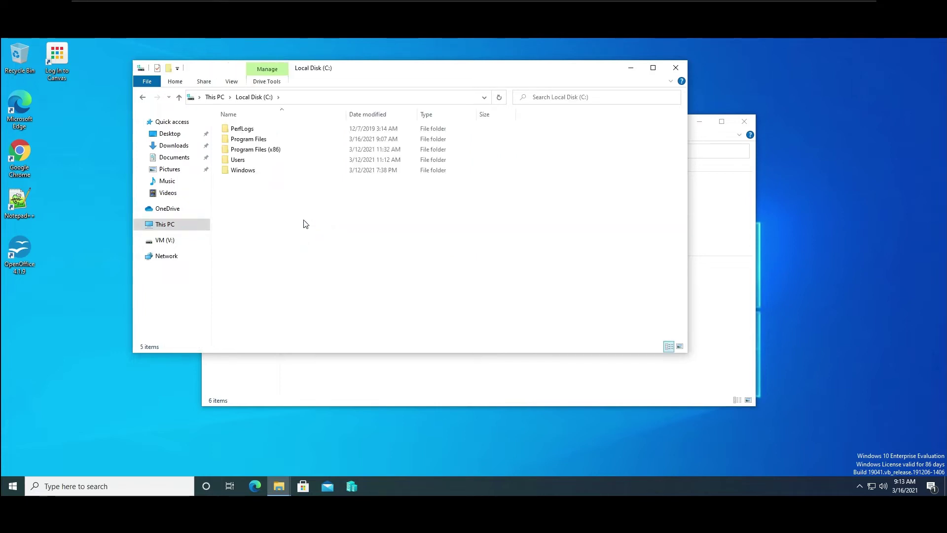
pyautogui.doubleClick(241, 169)
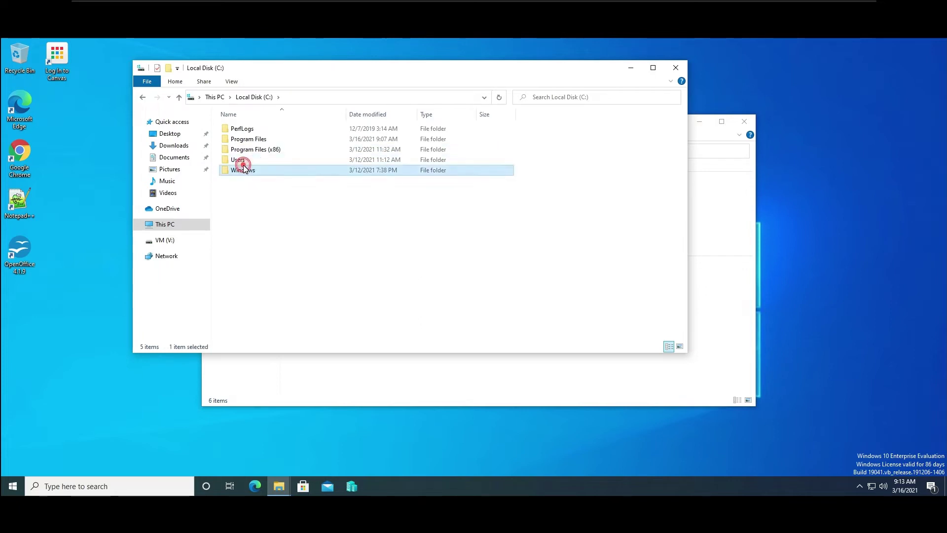
pyautogui.click(179, 97)
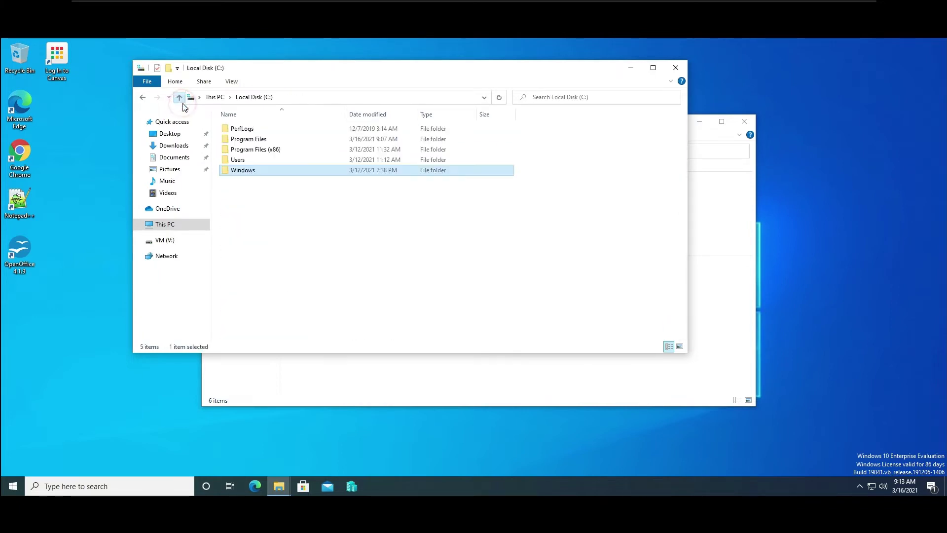
# Browse to Users\Public\Public Documents\Hyper-V\Virtual hard disks, granting access, then close both Explorer windows.
pyautogui.doubleClick(240, 160)
pyautogui.click(226, 143)
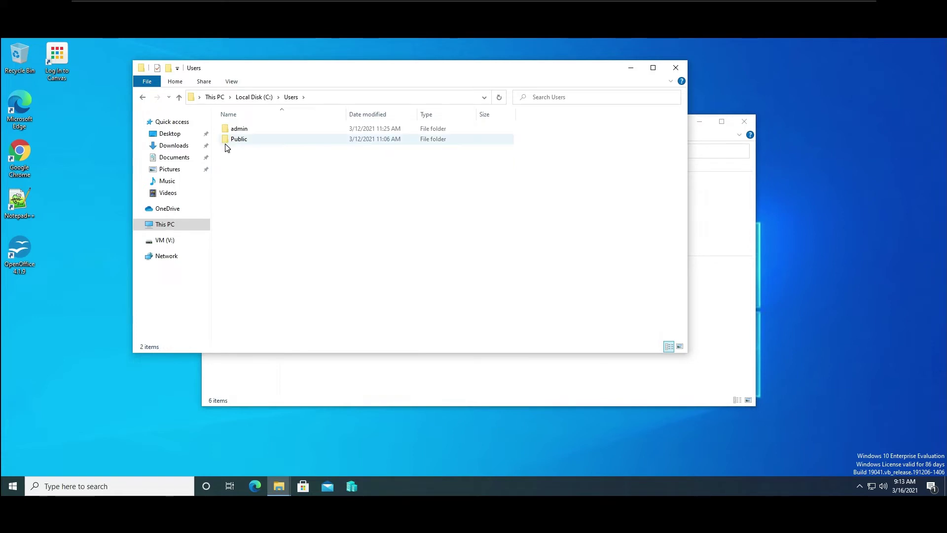
pyautogui.doubleClick(226, 143)
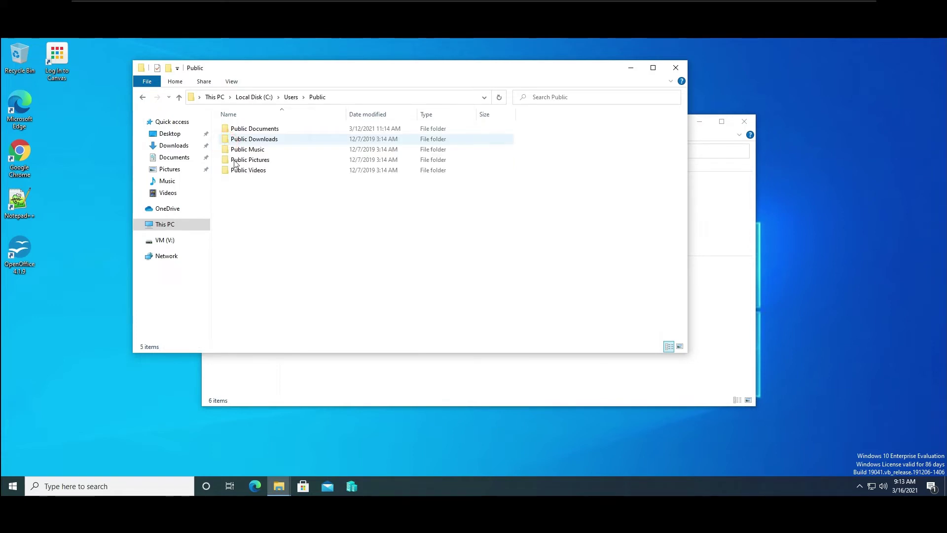
pyautogui.doubleClick(243, 130)
pyautogui.click(241, 129)
pyautogui.doubleClick(242, 126)
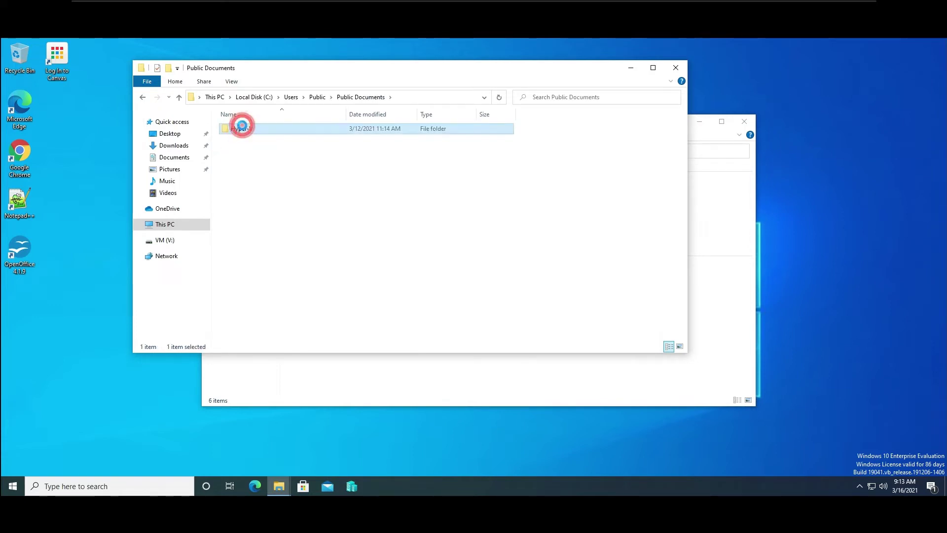
pyautogui.click(476, 274)
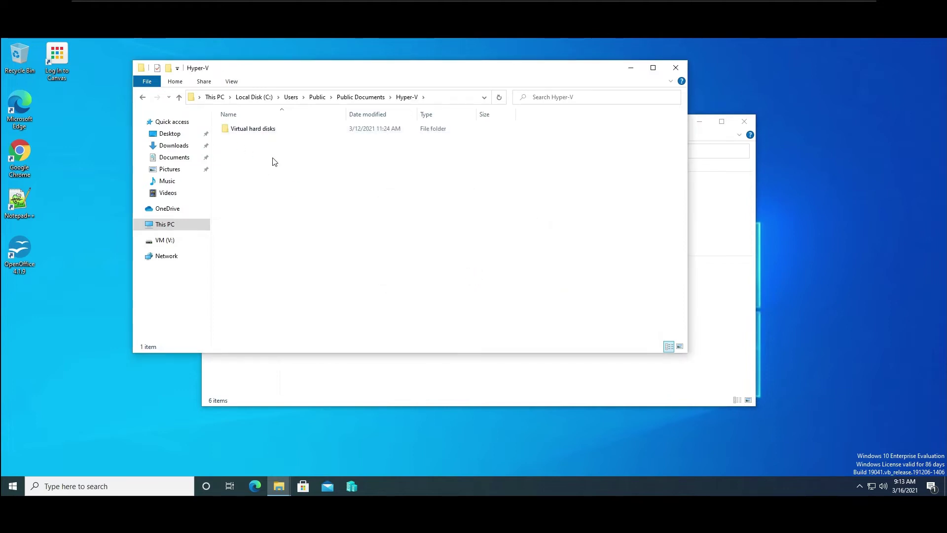
pyautogui.doubleClick(261, 129)
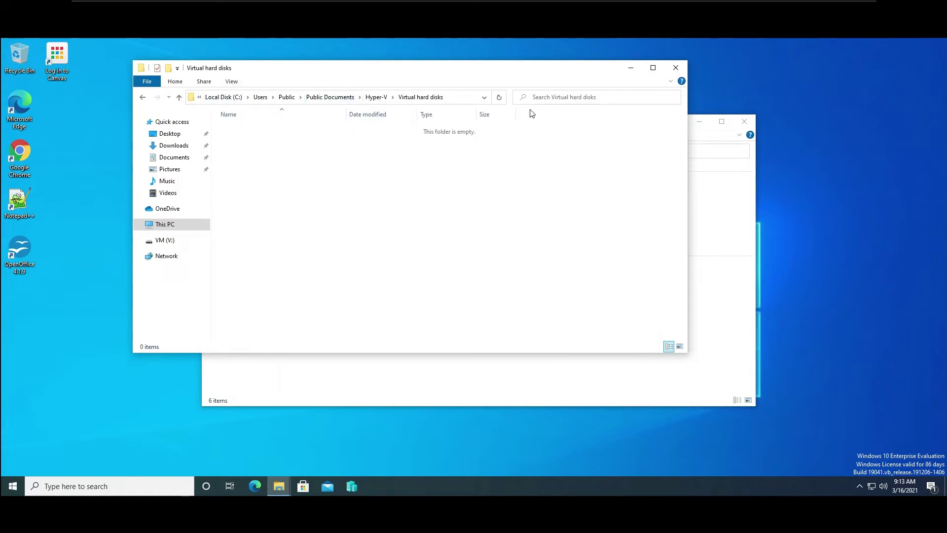
pyautogui.click(676, 68)
pyautogui.click(750, 124)
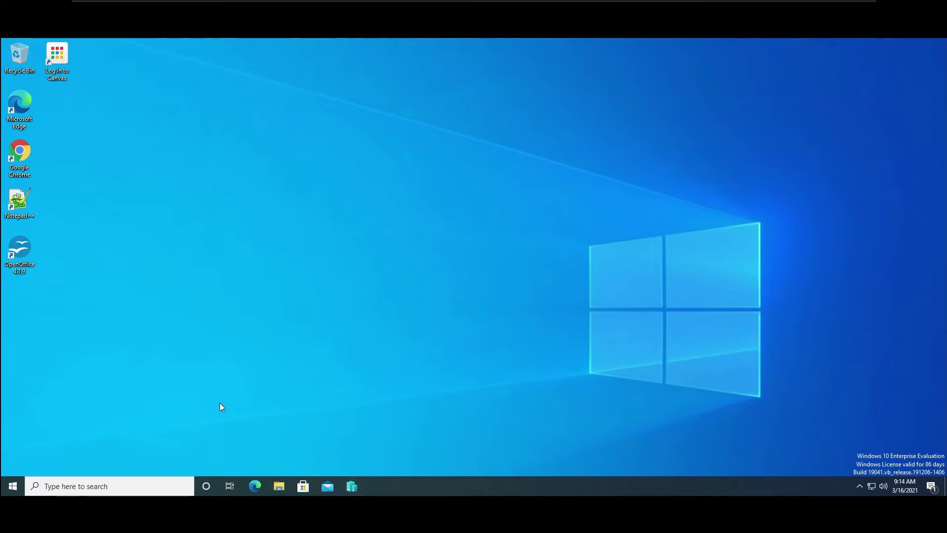
# Reopen File Explorer on This PC, then close it to reveal Hyper-V Manager.
pyautogui.click(279, 486)
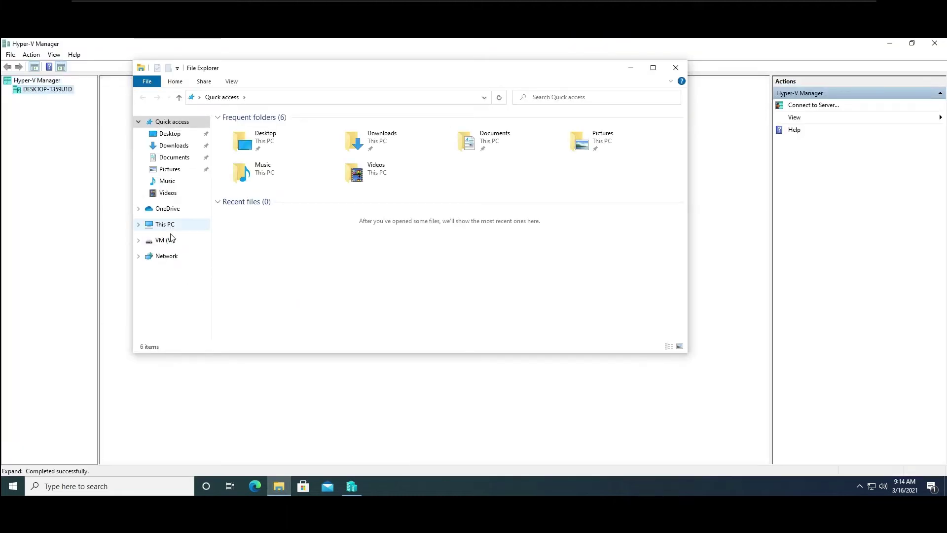
pyautogui.click(165, 225)
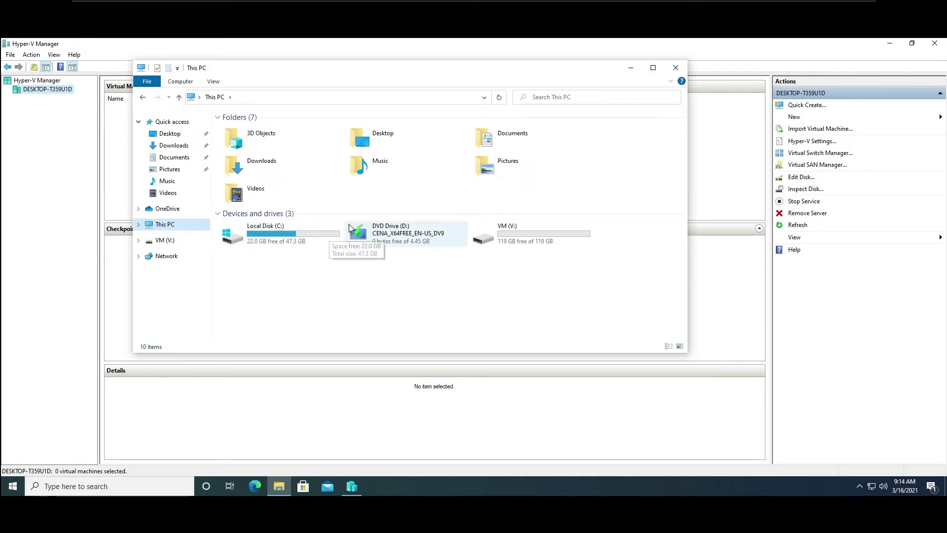
pyautogui.click(678, 72)
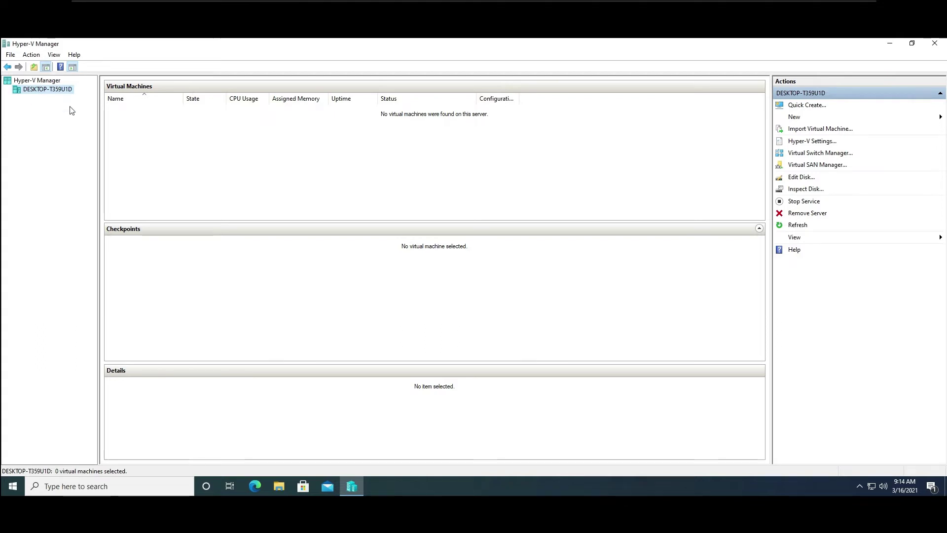
# In the host's Hyper-V Settings, change the virtual hard disk folder's drive from C: to V: and apply.
pyautogui.rightClick(54, 91)
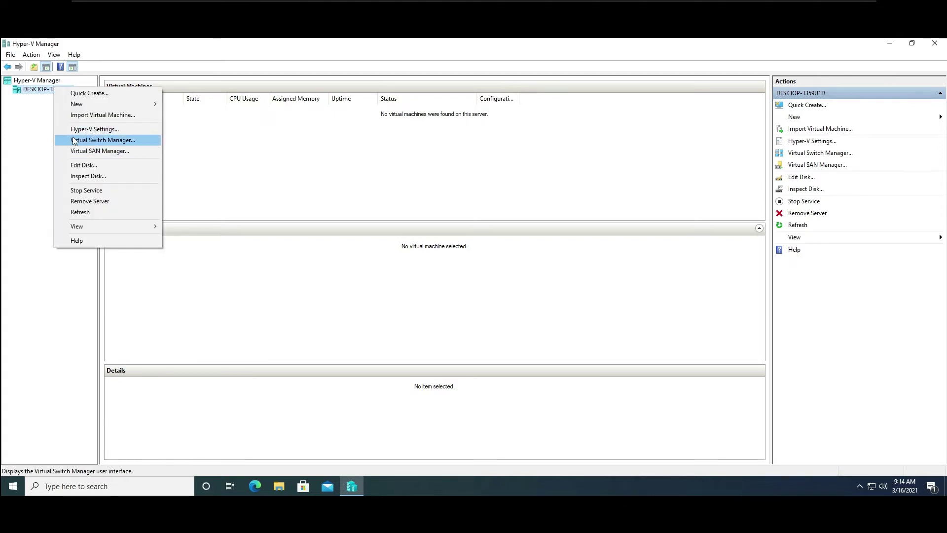
pyautogui.click(113, 131)
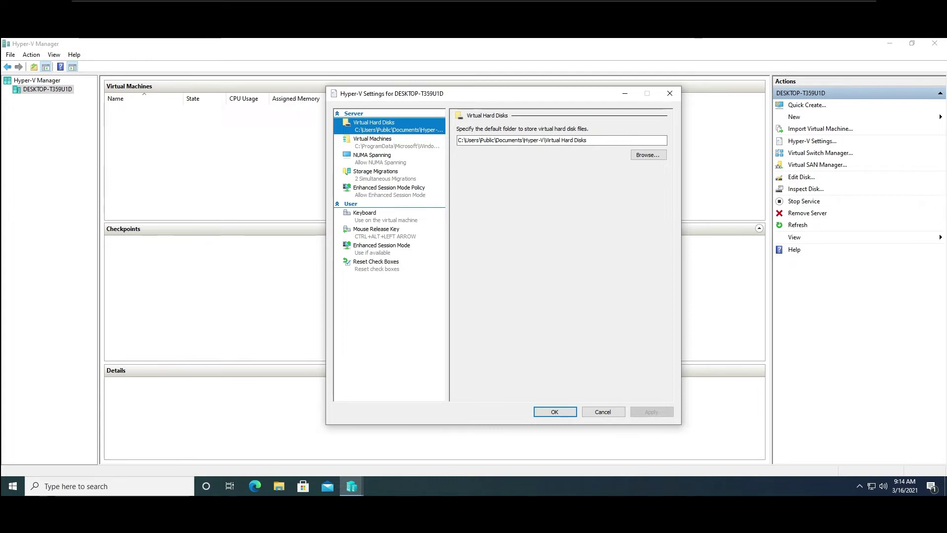
pyautogui.click(461, 140)
pyautogui.press('BackSpace')
pyautogui.write('V')
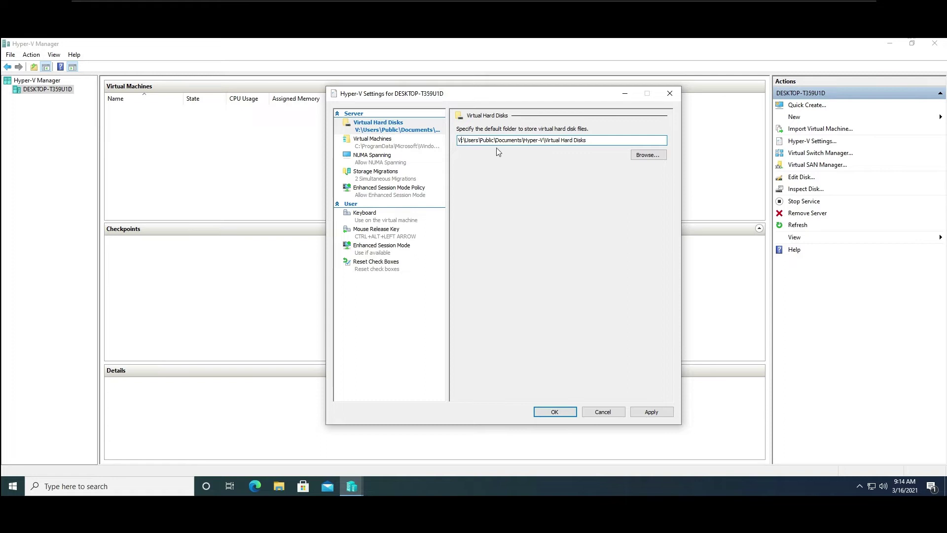
pyautogui.click(651, 411)
pyautogui.click(651, 412)
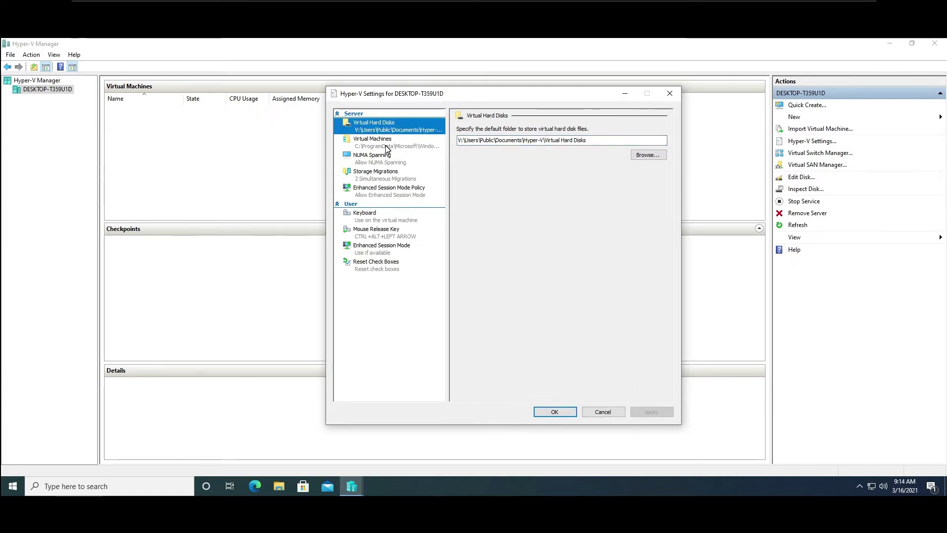
# Change the virtual machine folder to V:\ProgramData\Microsoft\Windows\Hyper-V and apply it.
pyautogui.click(365, 141)
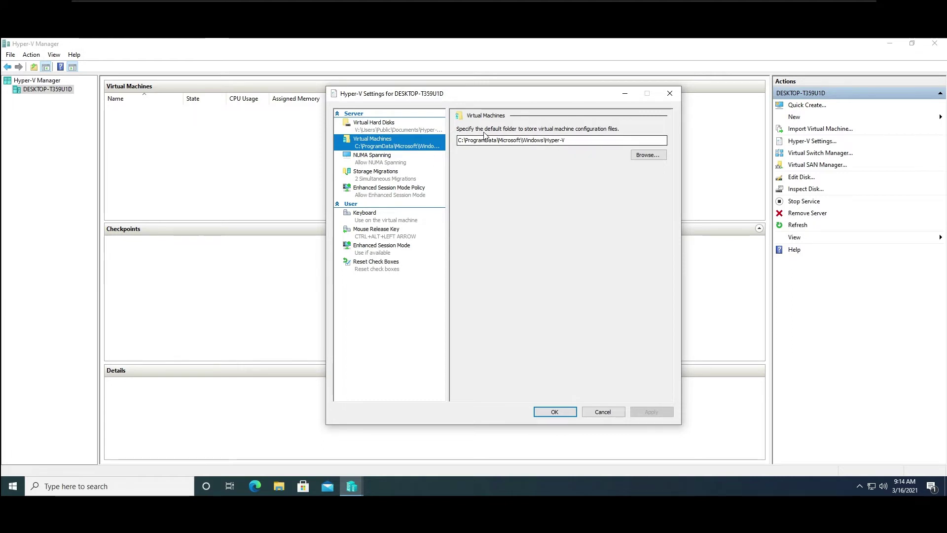
pyautogui.click(456, 141)
pyautogui.press('Delete')
pyautogui.write('V')
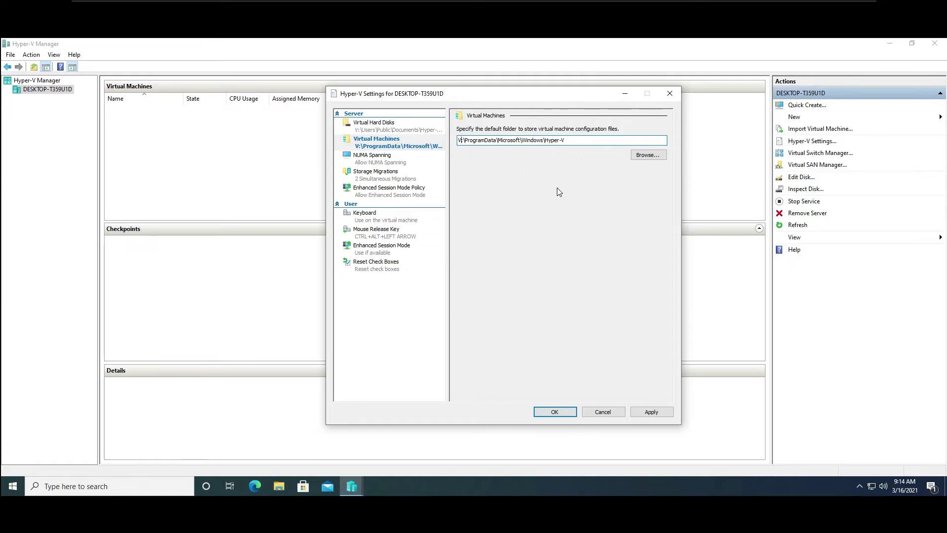
pyautogui.click(652, 412)
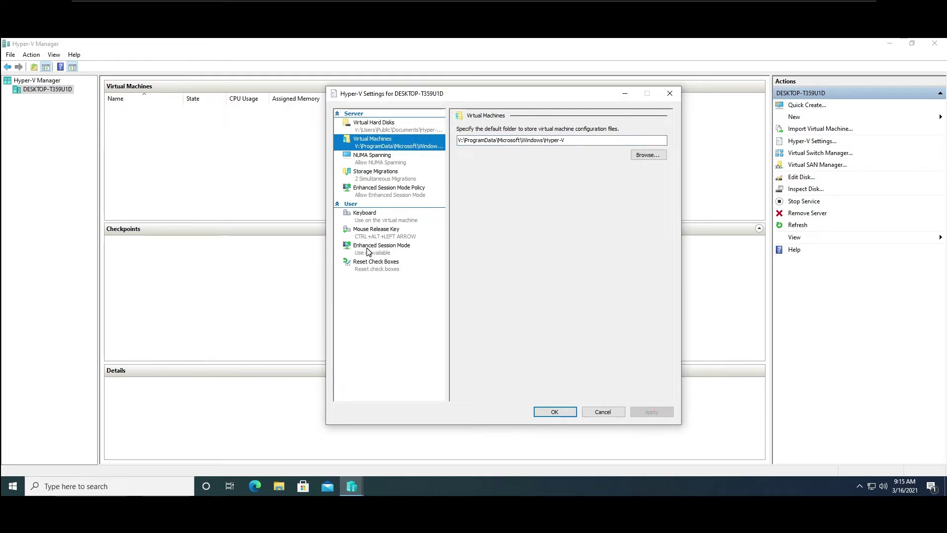
# Review the Enhanced Session Mode, Keyboard and Storage Migrations pages, then save and exit Hyper-V Manager.
pyautogui.click(382, 247)
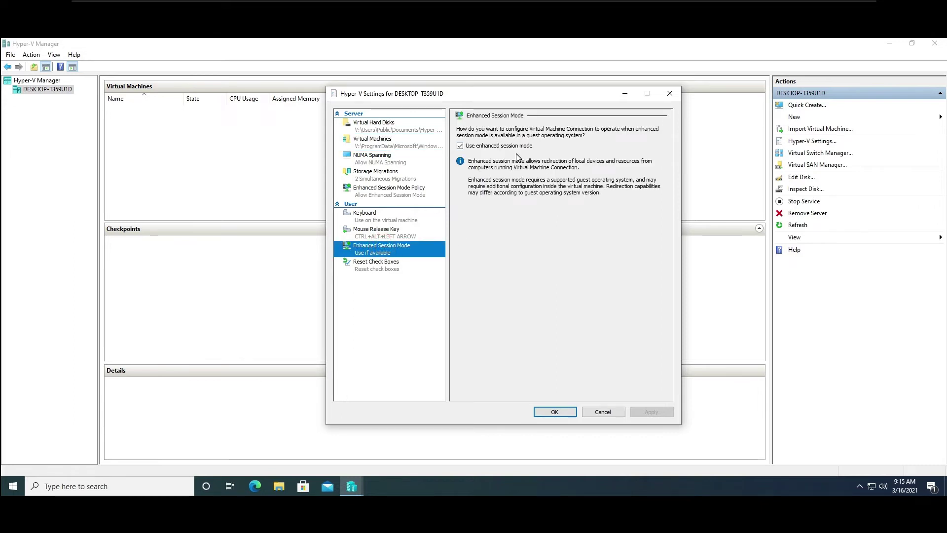
pyautogui.click(373, 194)
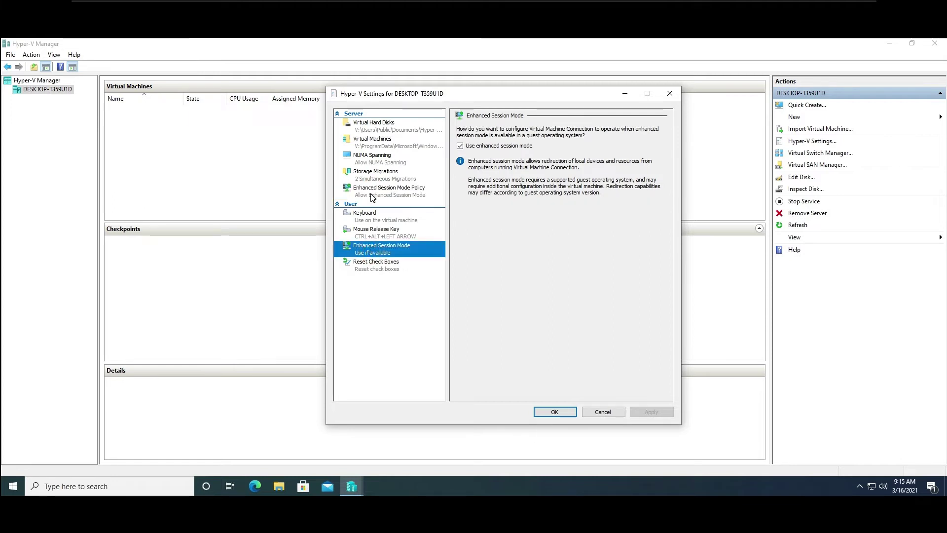
pyautogui.click(374, 193)
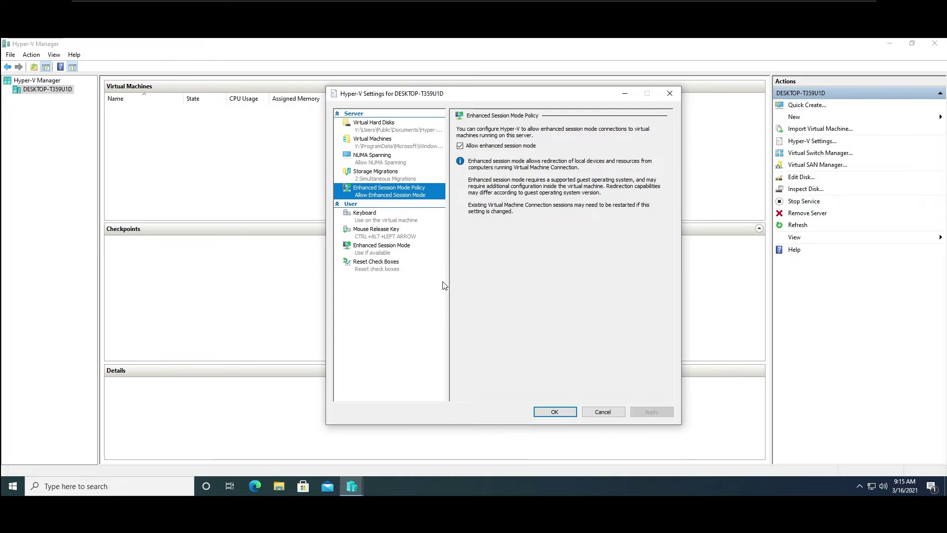
pyautogui.click(388, 249)
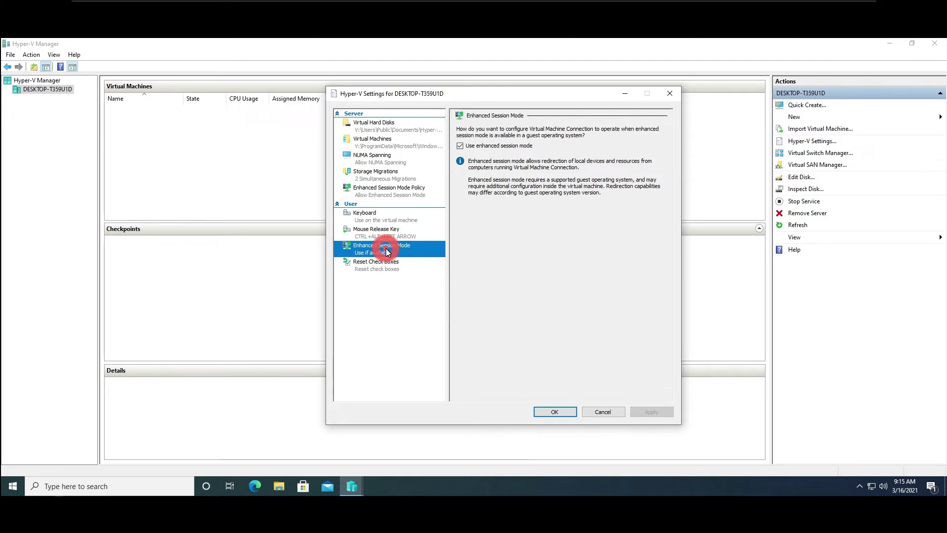
pyautogui.click(372, 269)
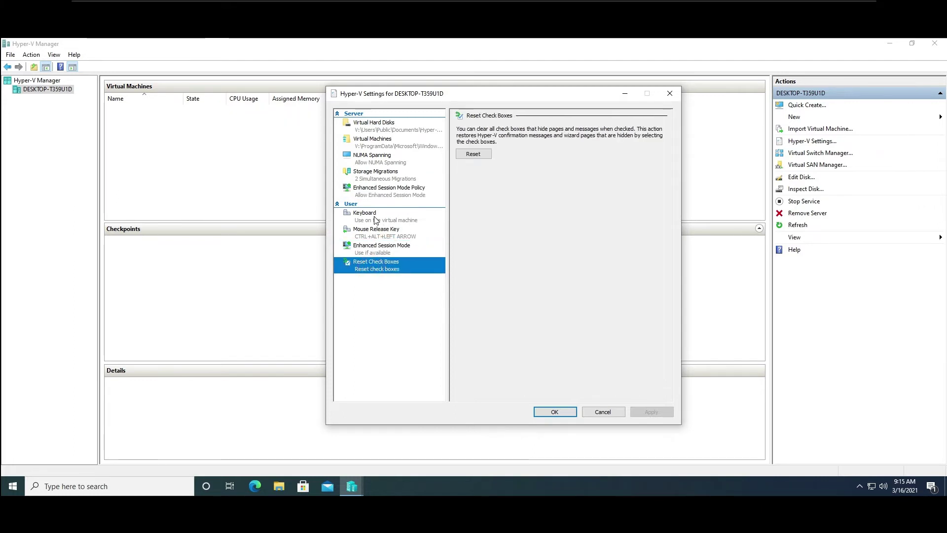
pyautogui.click(373, 216)
pyautogui.click(376, 192)
pyautogui.click(375, 170)
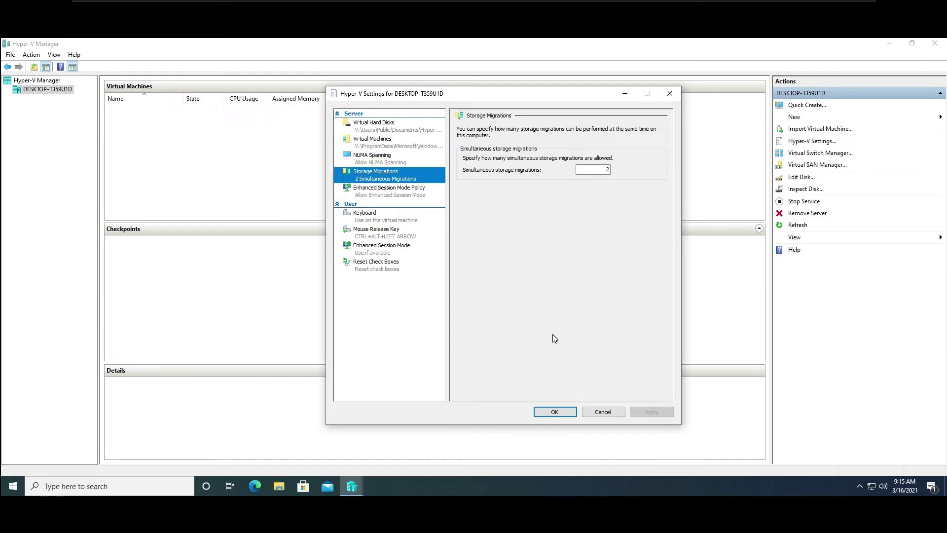
pyautogui.click(552, 412)
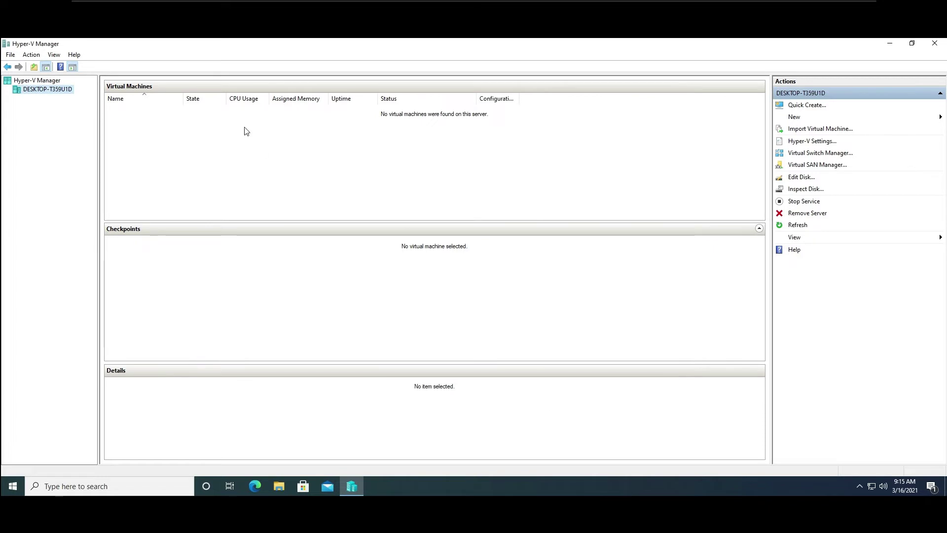
pyautogui.click(939, 45)
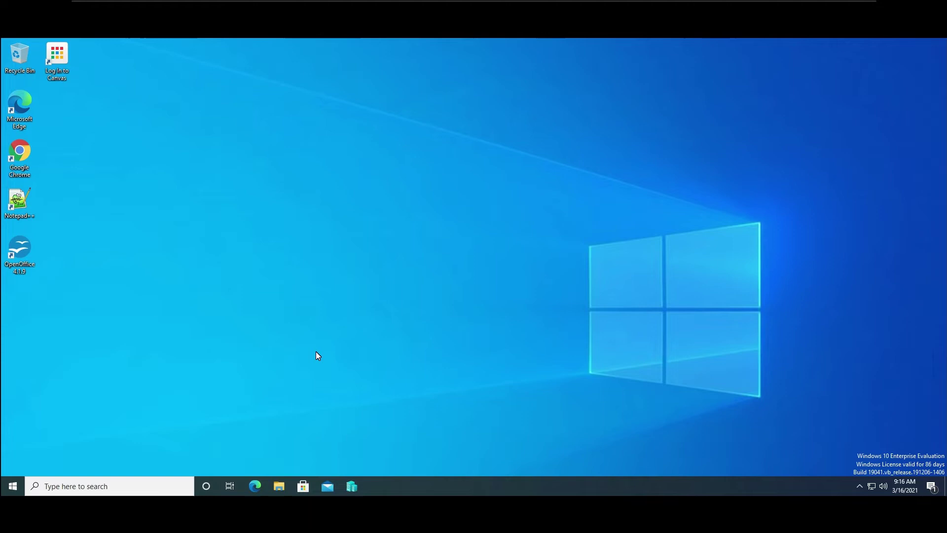
# Search the Start menu for 'sys' and launch Control Panel from the results.
pyautogui.click(12, 487)
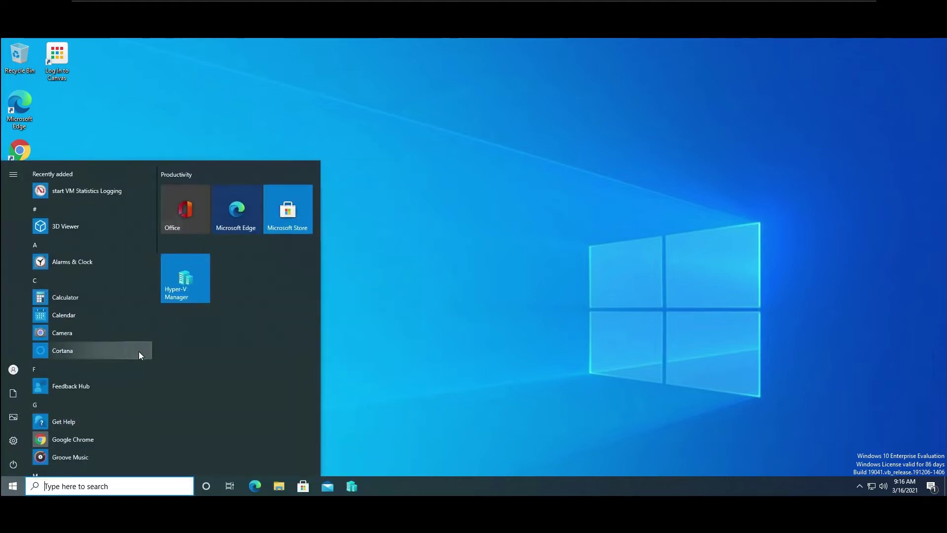
pyautogui.write('sys')
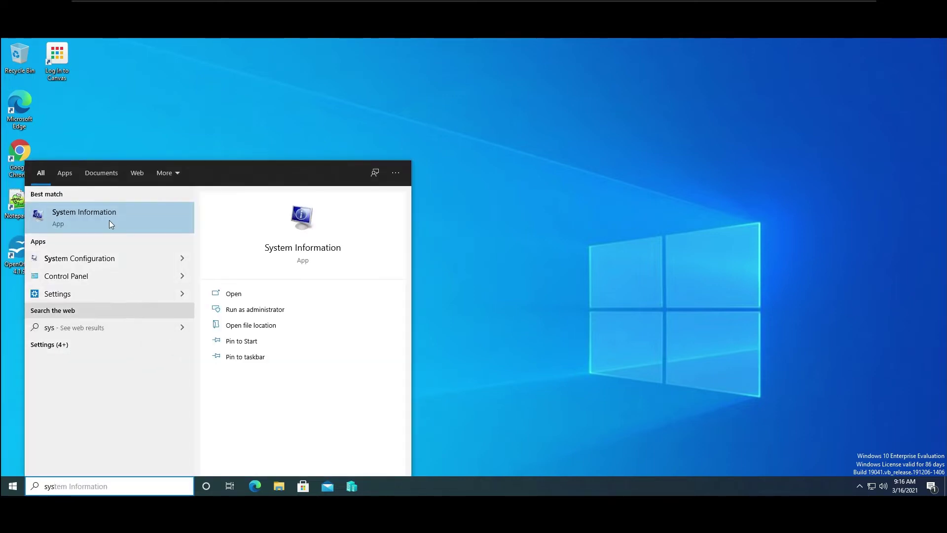
pyautogui.press('BackSpace')
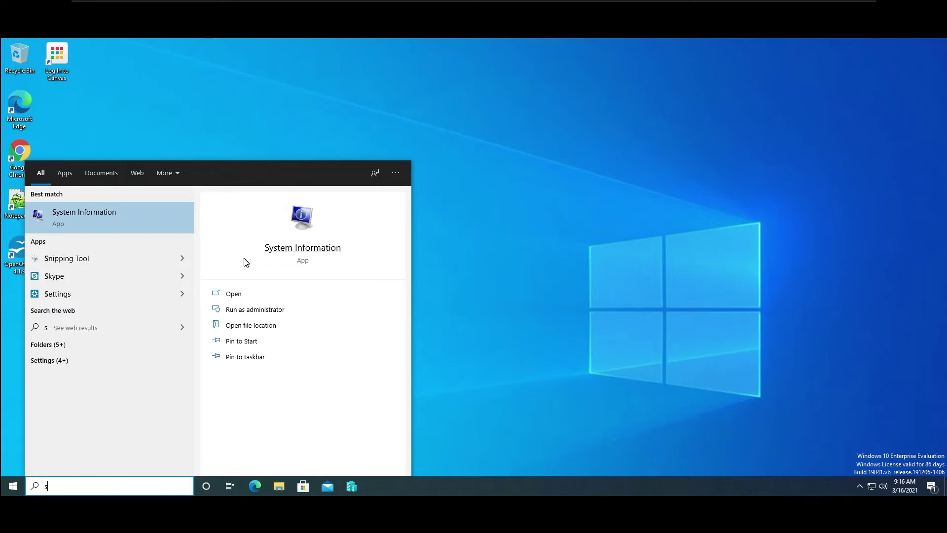
pyautogui.write('y')
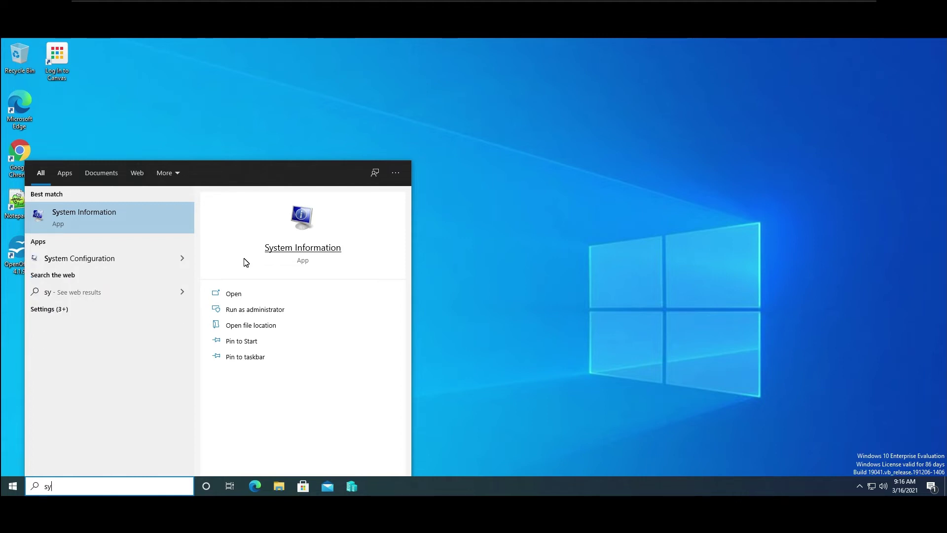
pyautogui.write('s')
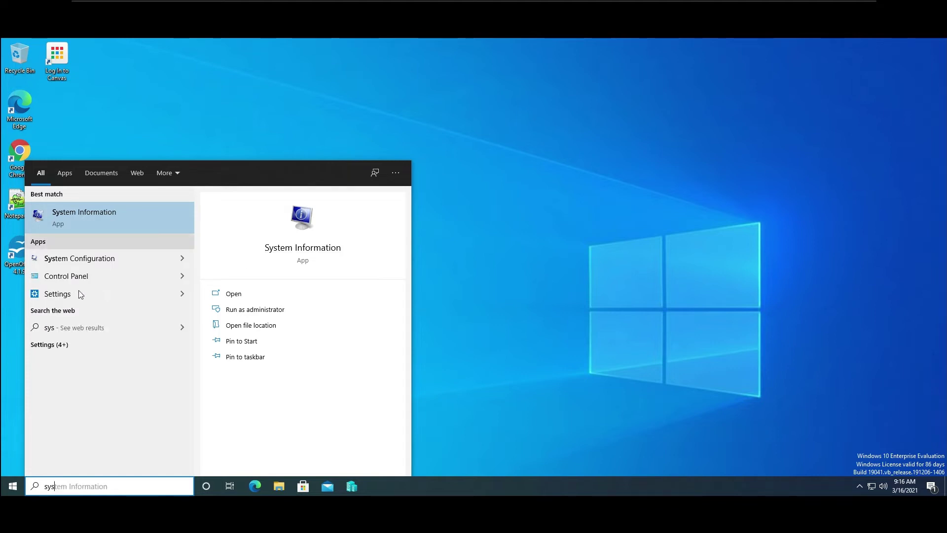
pyautogui.press('BackSpace')
pyautogui.press('BackSpace')
pyautogui.press('BackSpace')
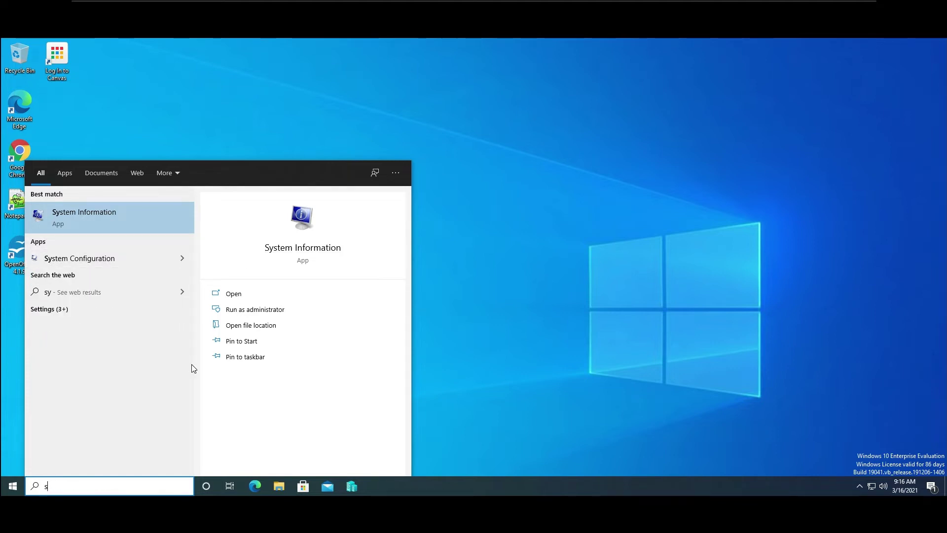
pyautogui.write('sys')
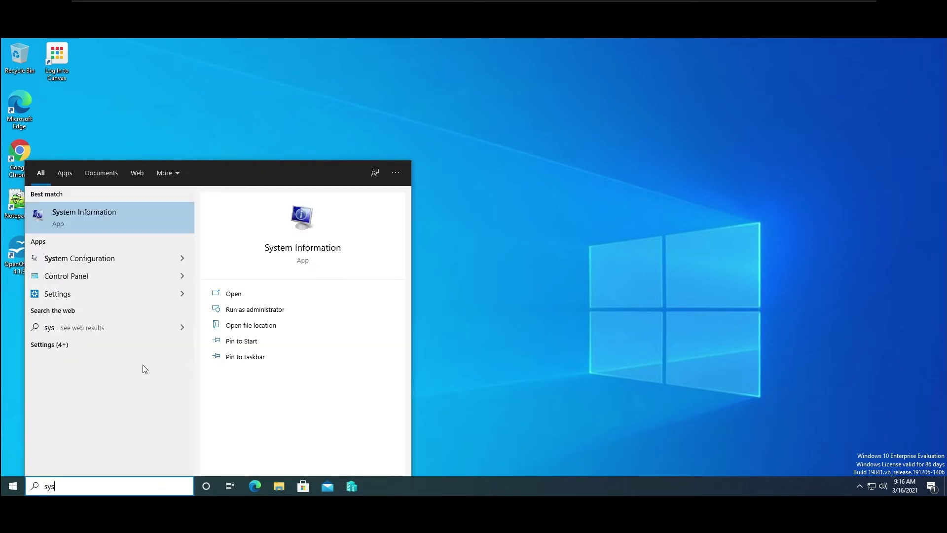
pyautogui.click(513, 417)
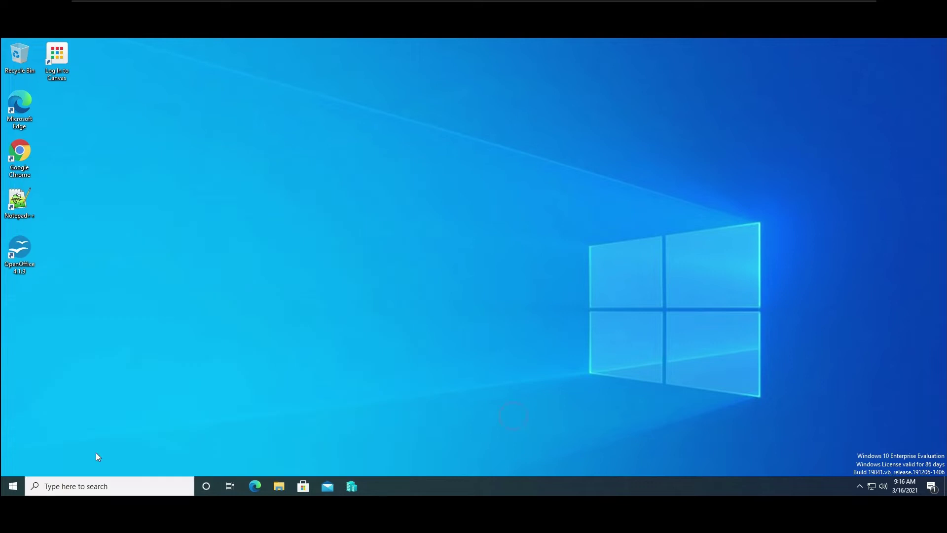
pyautogui.click(13, 488)
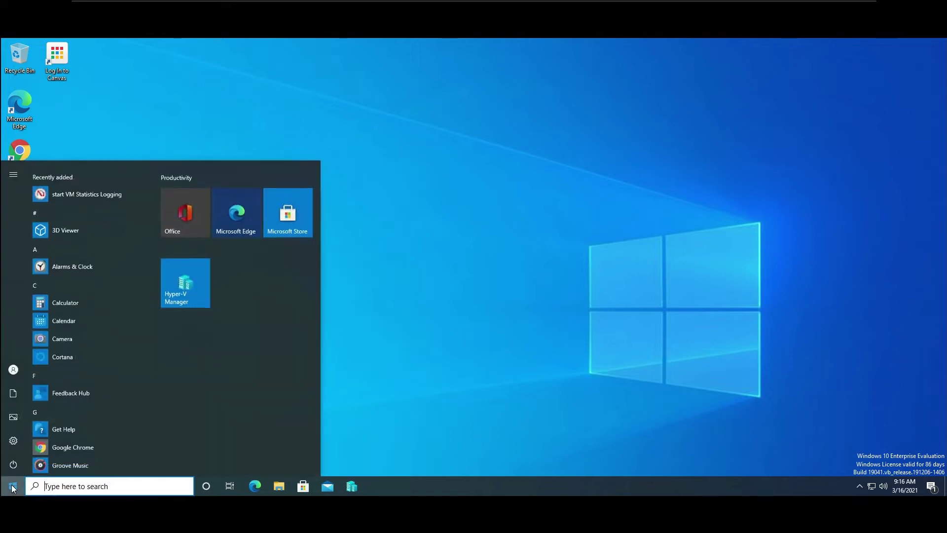
pyautogui.write('sys')
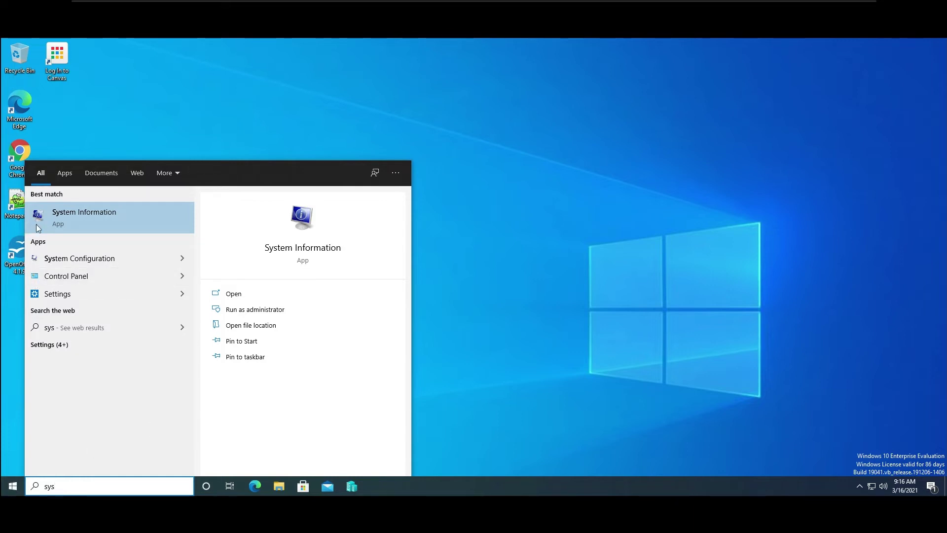
pyautogui.click(58, 276)
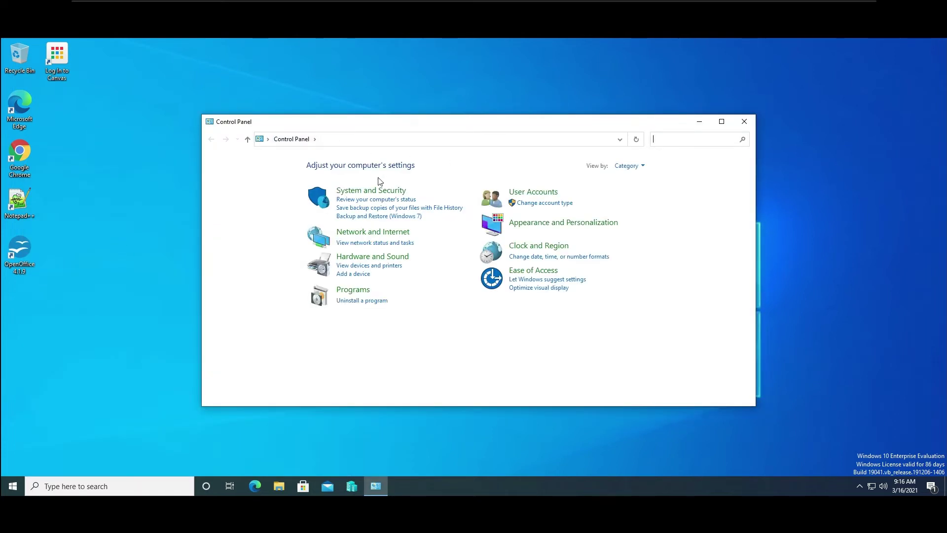
# Go from System and Security to Advanced system settings, and centre the System Properties dialog.
pyautogui.click(350, 191)
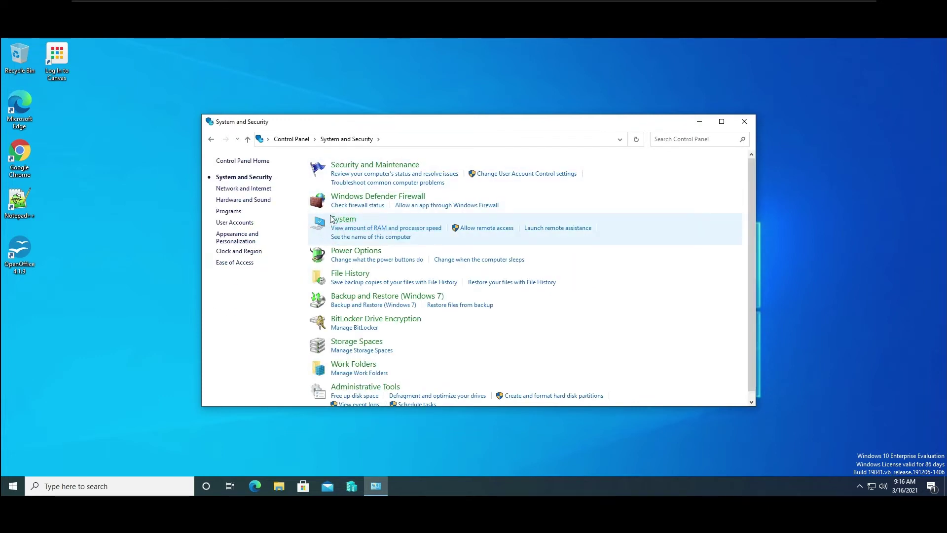
pyautogui.click(340, 229)
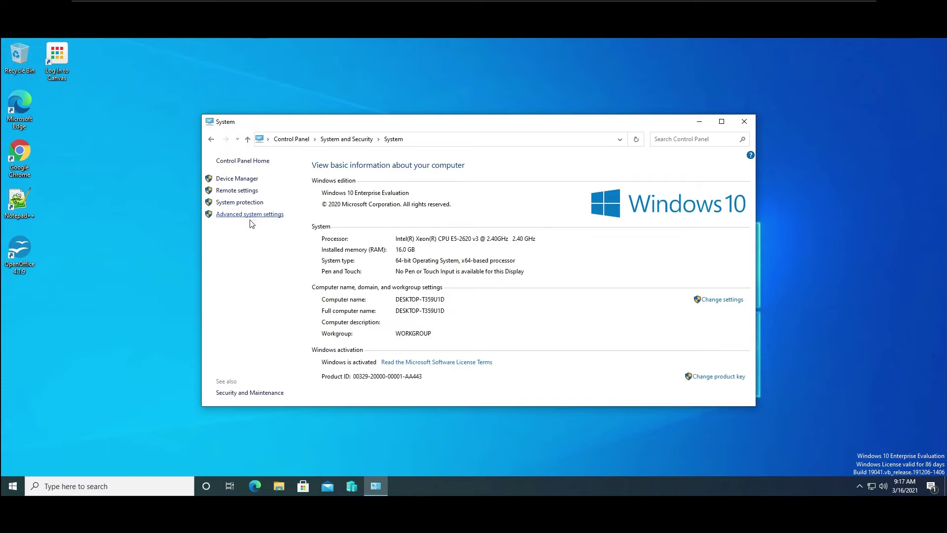
pyautogui.click(267, 217)
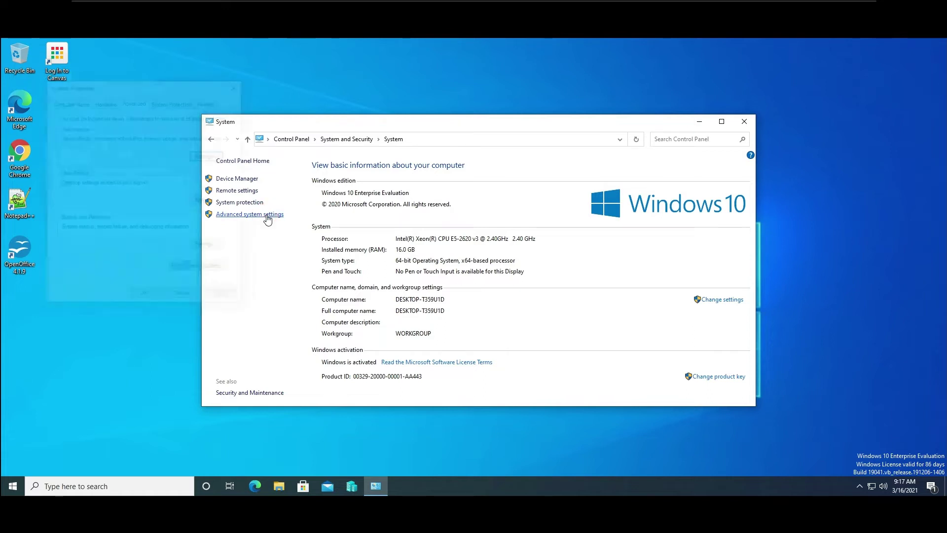
pyautogui.moveTo(167, 85); pyautogui.dragTo(557, 173)
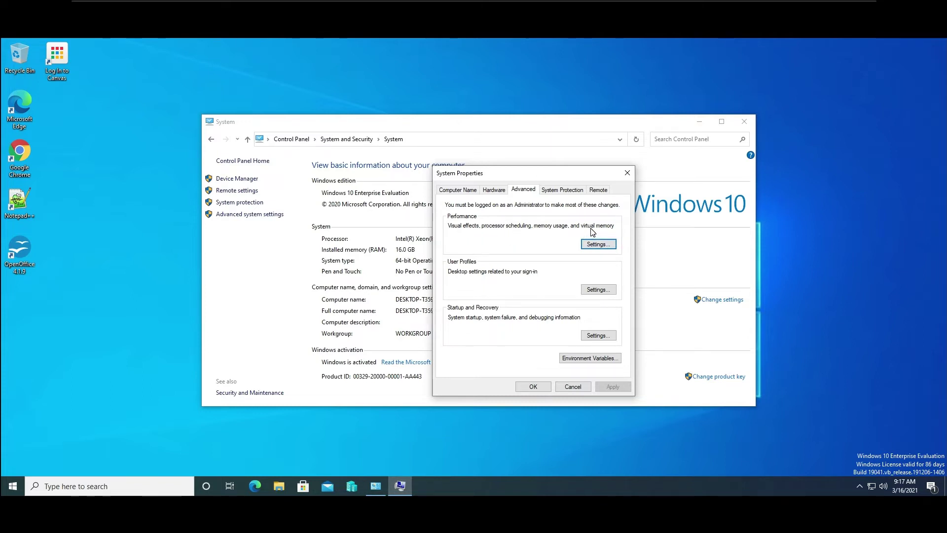
# Set visual effects to Adjust for best performance and apply.
pyautogui.click(598, 245)
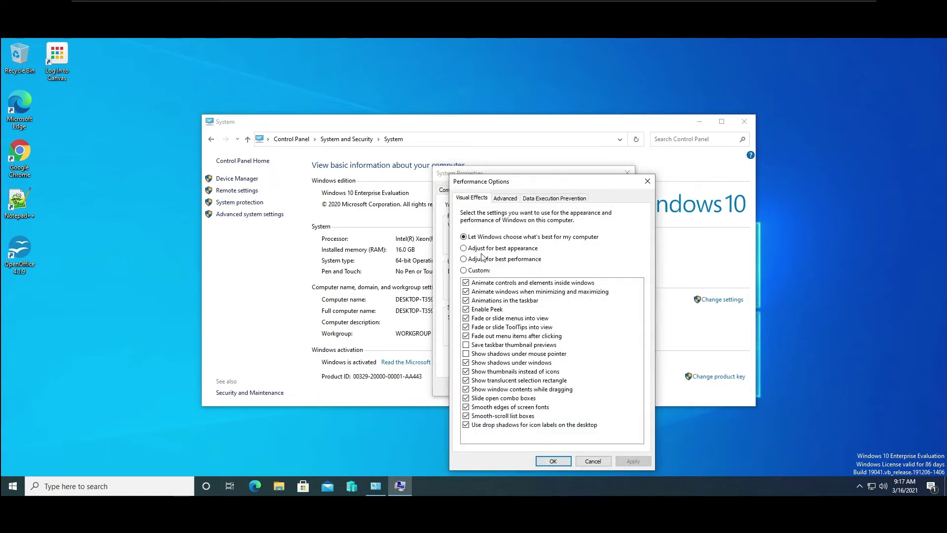
pyautogui.click(464, 259)
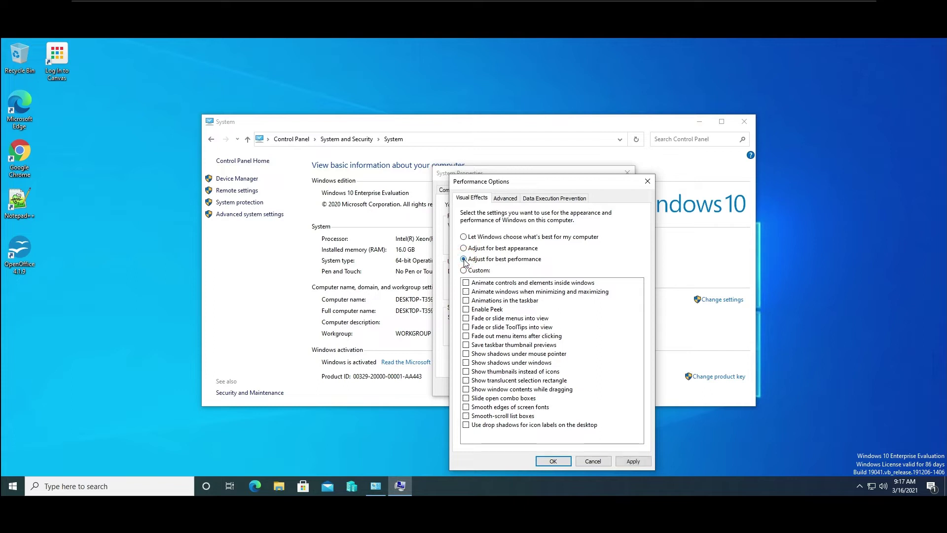
pyautogui.click(627, 463)
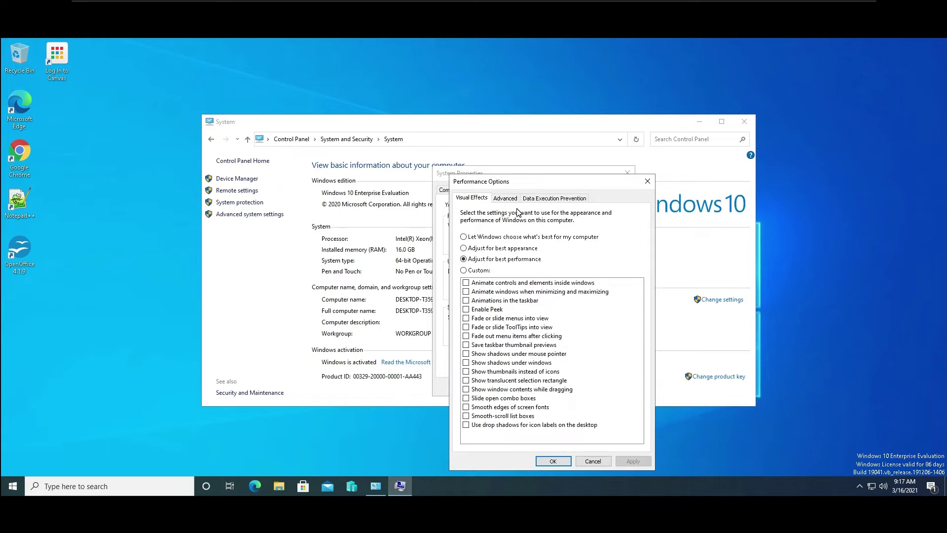
# In Virtual Memory, turn off automatic paging file management and choose Custom size for C:.
pyautogui.click(506, 199)
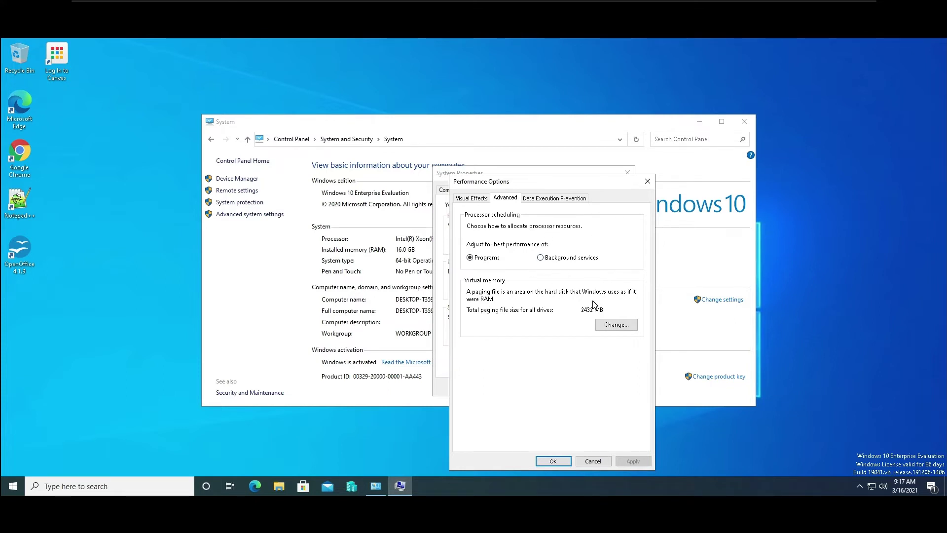
pyautogui.click(614, 326)
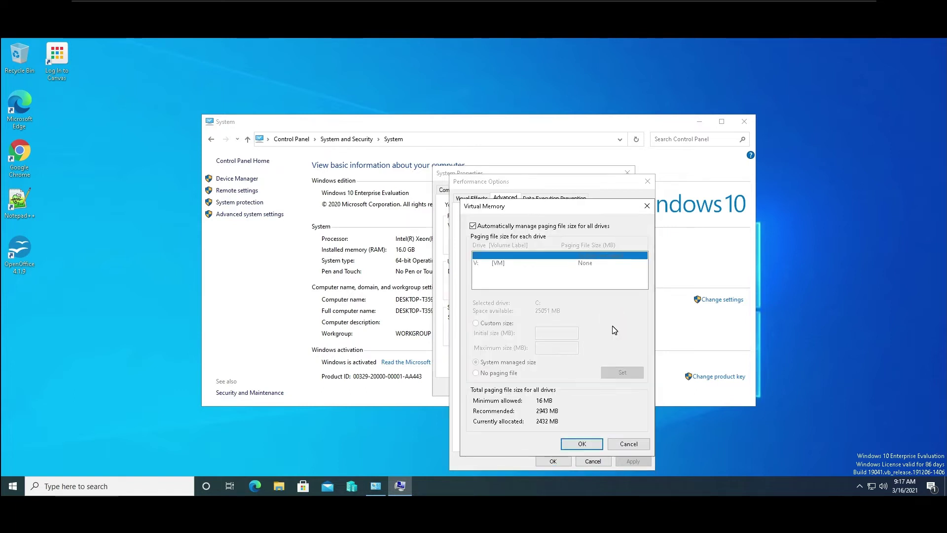
pyautogui.click(473, 226)
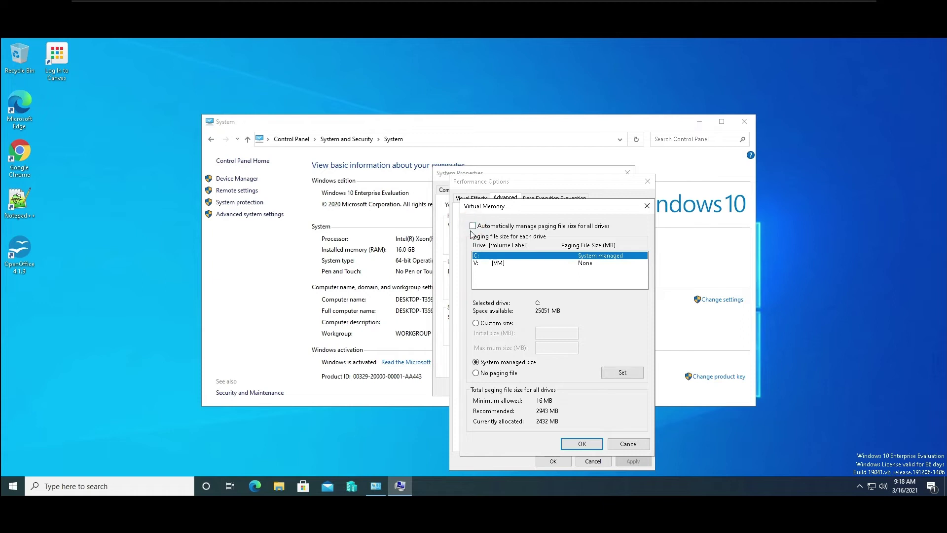
pyautogui.click(476, 324)
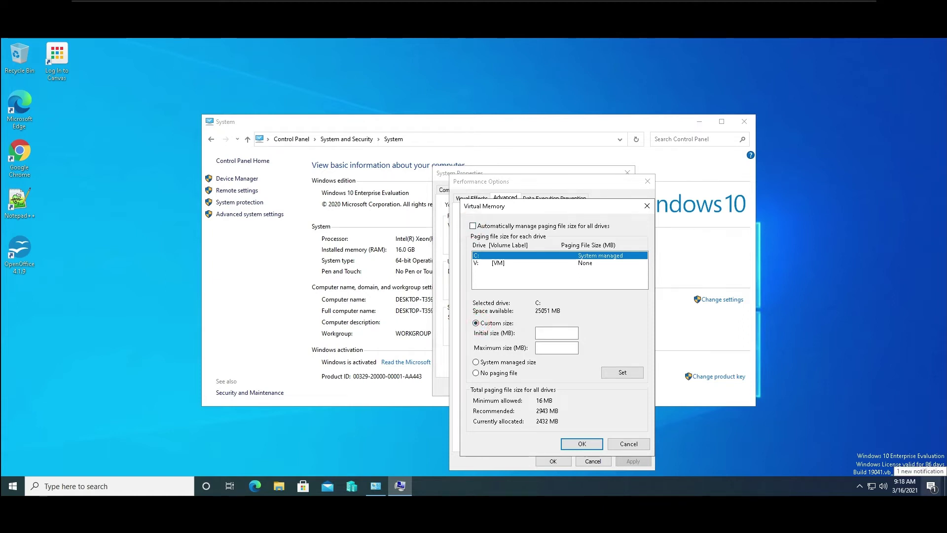
# Launch Calculator, move it aside, and compute 16 × 3 = 48.
pyautogui.press('super')
pyautogui.write('cal')
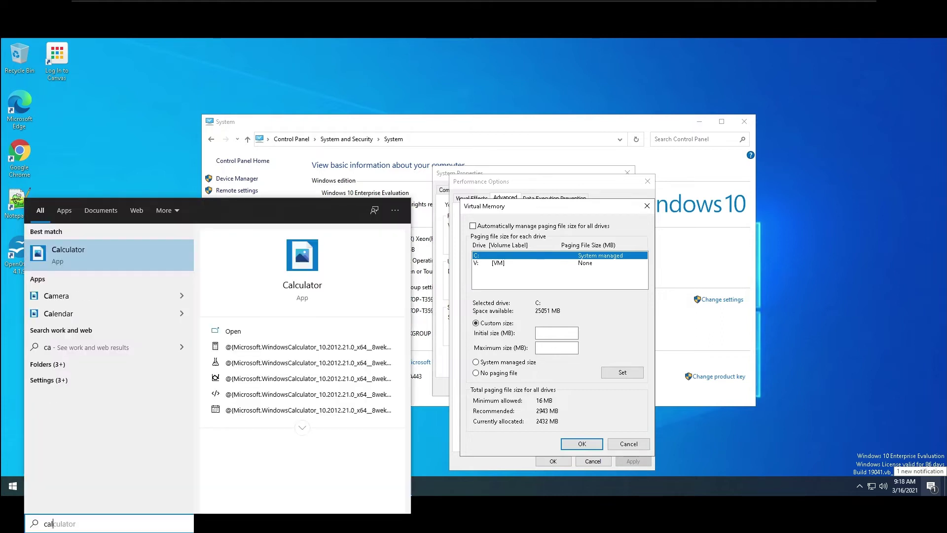
pyautogui.click(57, 254)
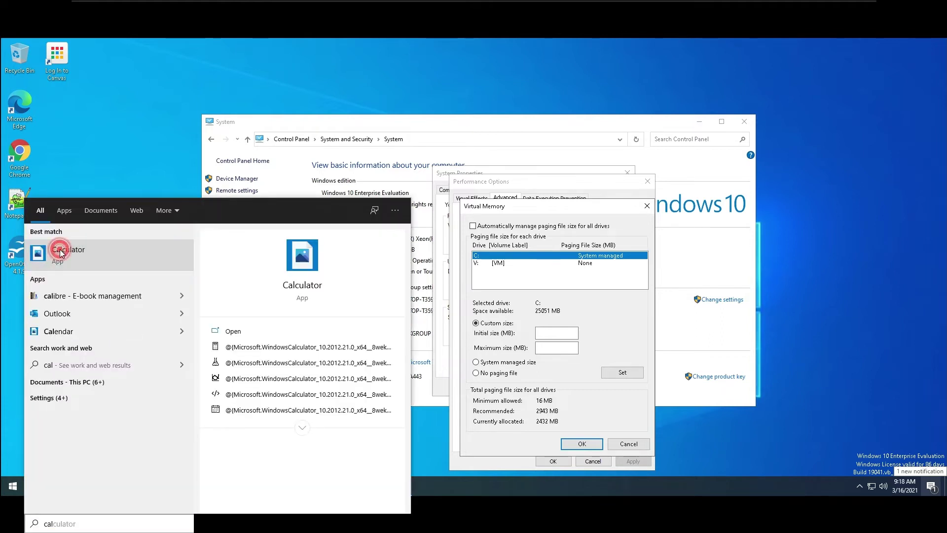
pyautogui.moveTo(356, 95); pyautogui.dragTo(810, 83)
pyautogui.click(766, 299)
pyautogui.click(841, 272)
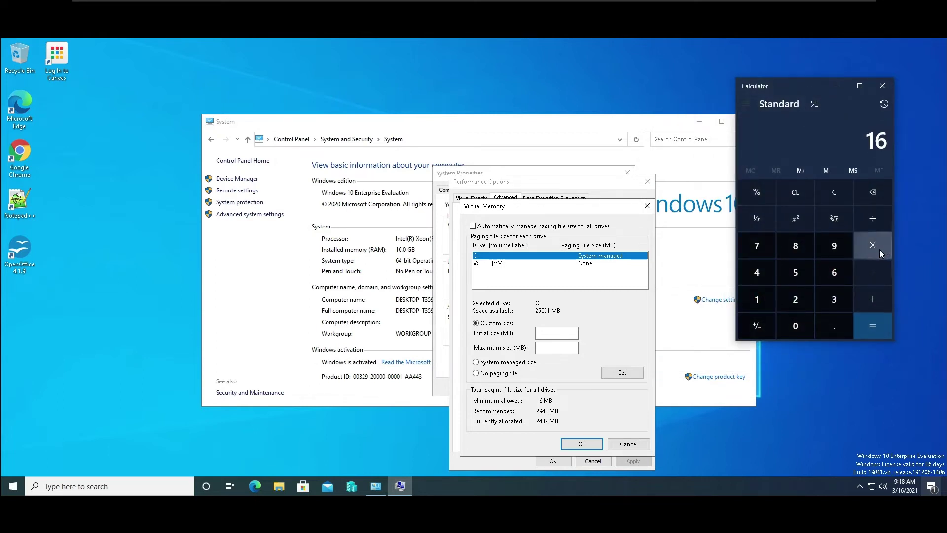
pyautogui.click(879, 250)
pyautogui.click(836, 299)
pyautogui.click(868, 323)
# Multiply 48 by 1024 to get 49,152, then move Calculator out of the way.
pyautogui.click(879, 246)
pyautogui.click(756, 298)
pyautogui.click(795, 306)
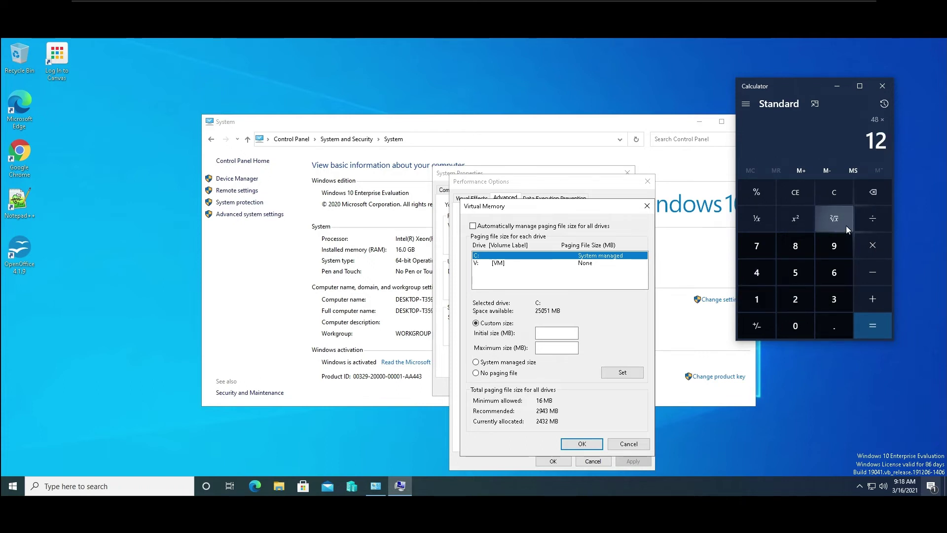
pyautogui.click(875, 194)
pyautogui.click(795, 325)
pyautogui.click(795, 299)
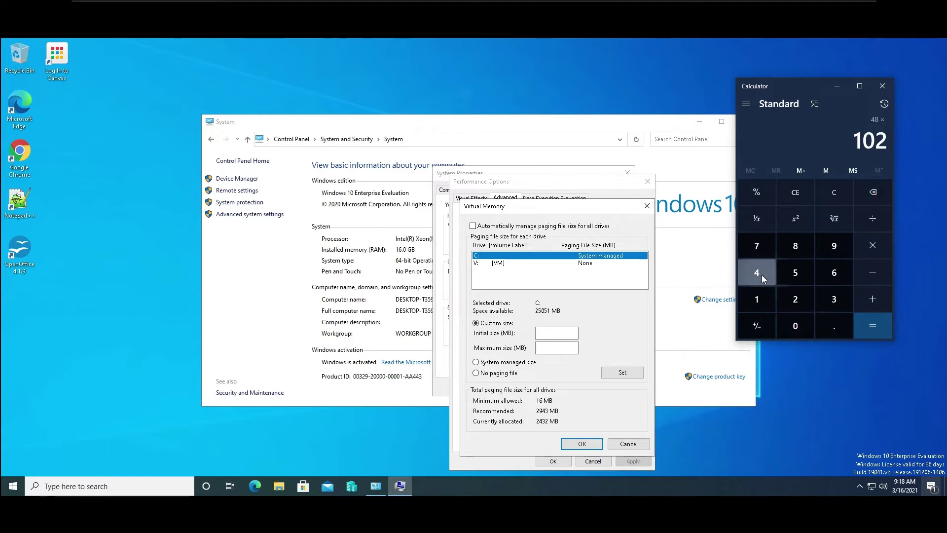
pyautogui.click(762, 275)
pyautogui.click(868, 333)
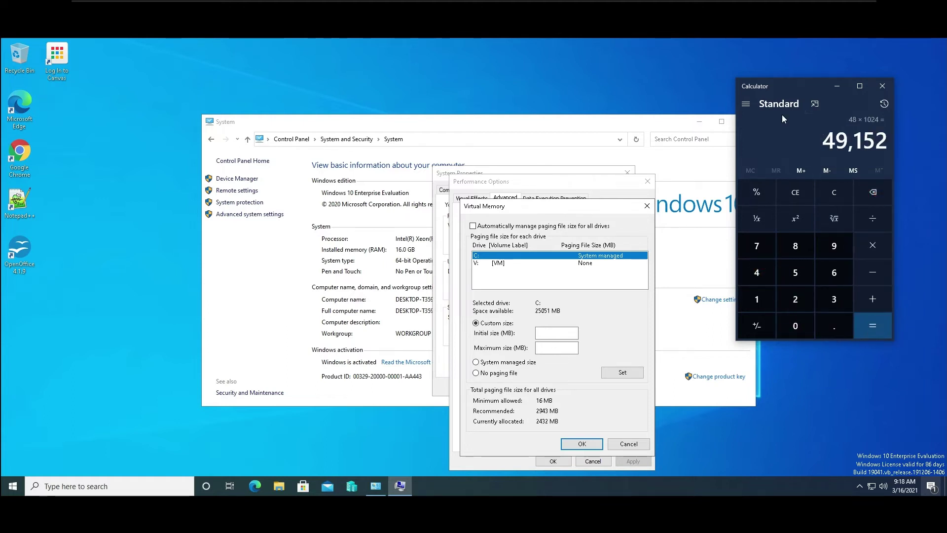
pyautogui.moveTo(801, 91); pyautogui.dragTo(946, 91)
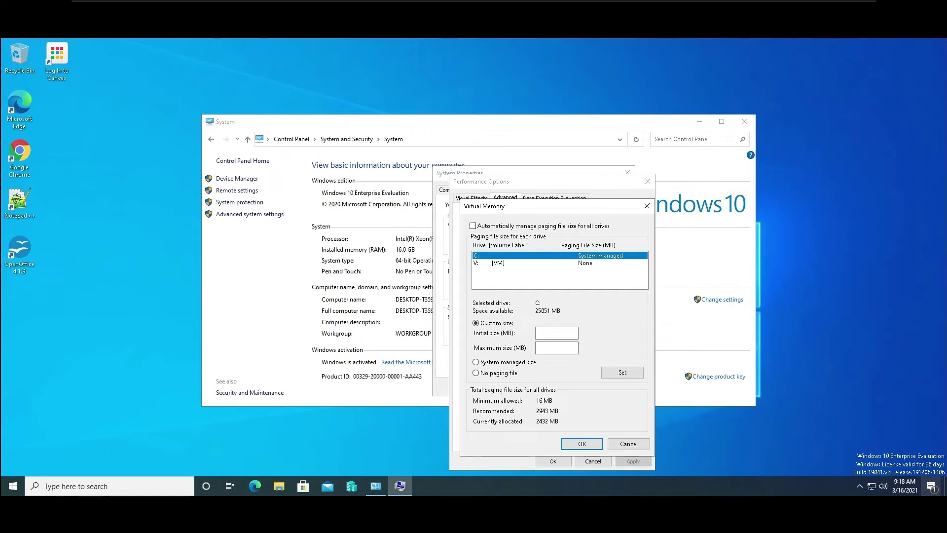
# Try a 16000–49152 MB custom paging file on C: and dismiss the drive-too-small error.
pyautogui.click(540, 346)
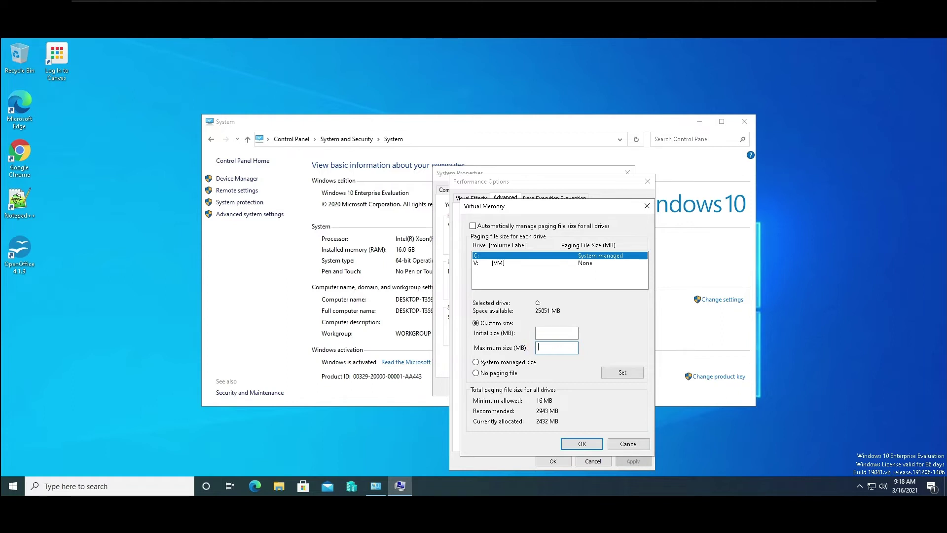
pyautogui.write('4')
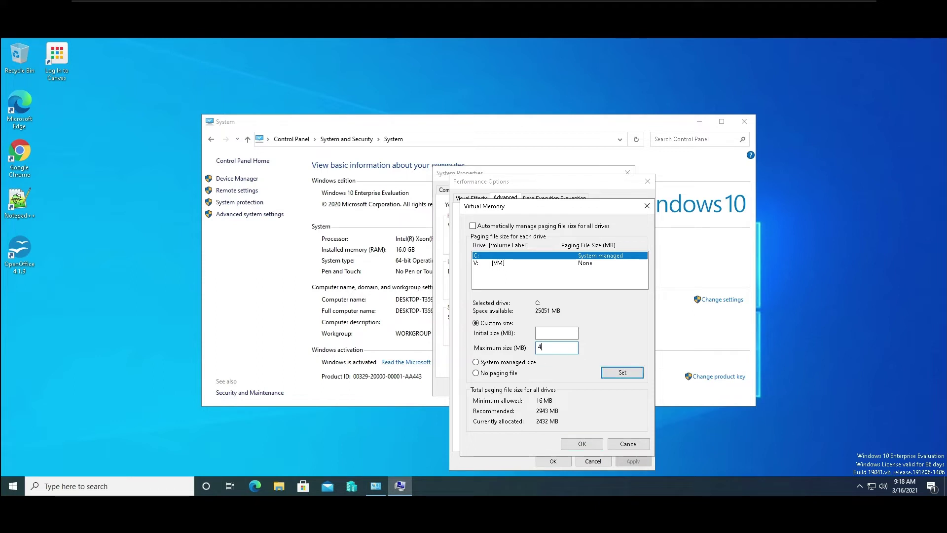
pyautogui.write('9152')
pyautogui.click(549, 331)
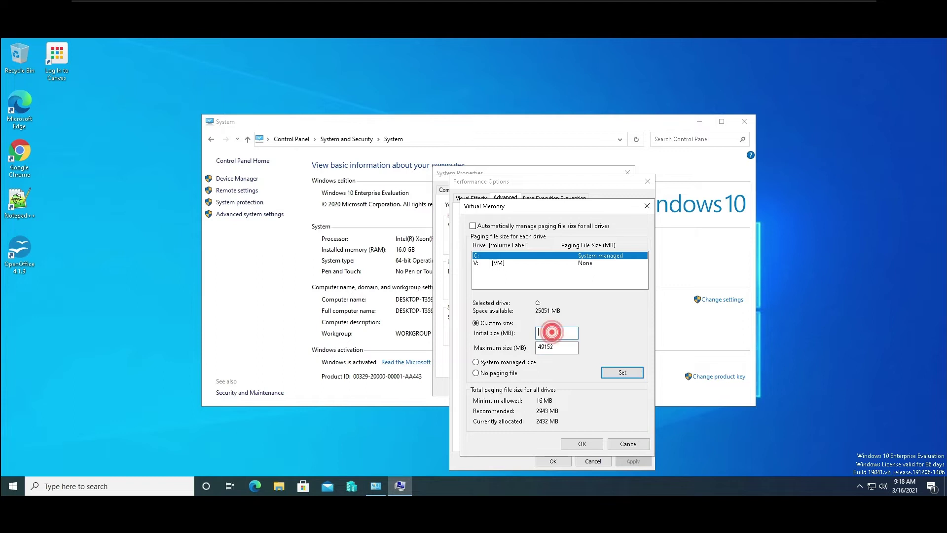
pyautogui.write('1600')
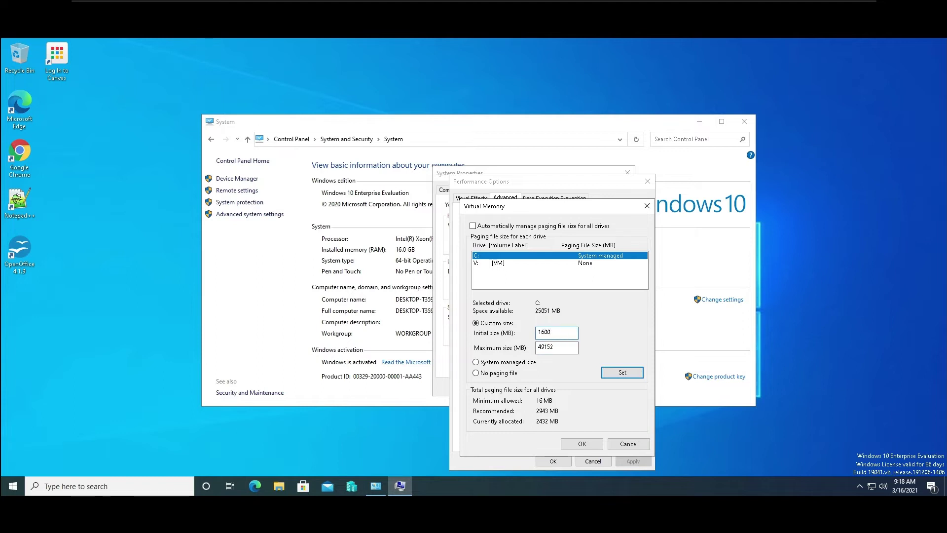
pyautogui.write('0')
pyautogui.click(611, 373)
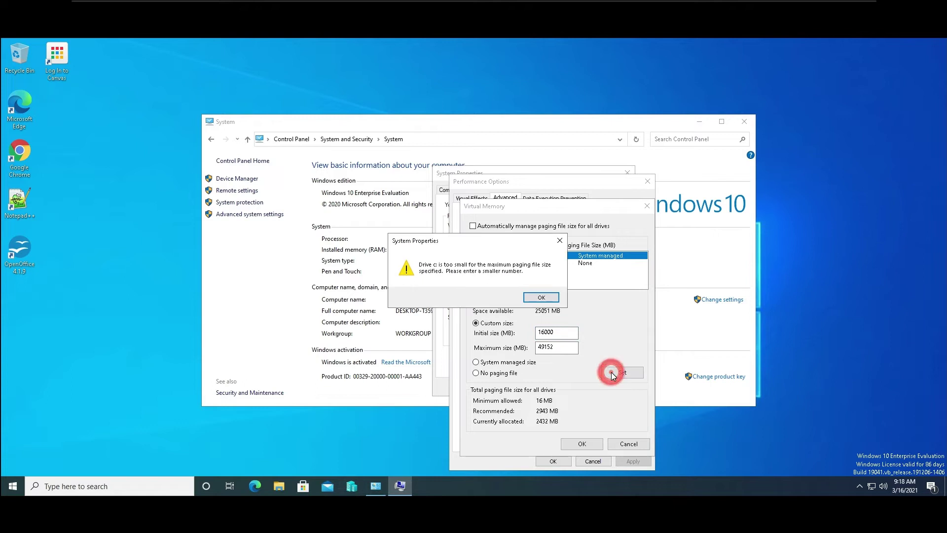
pyautogui.click(540, 298)
# Give drive V: a custom paging file of 16384 MB initial, 49152 MB maximum, and set it.
pyautogui.click(499, 263)
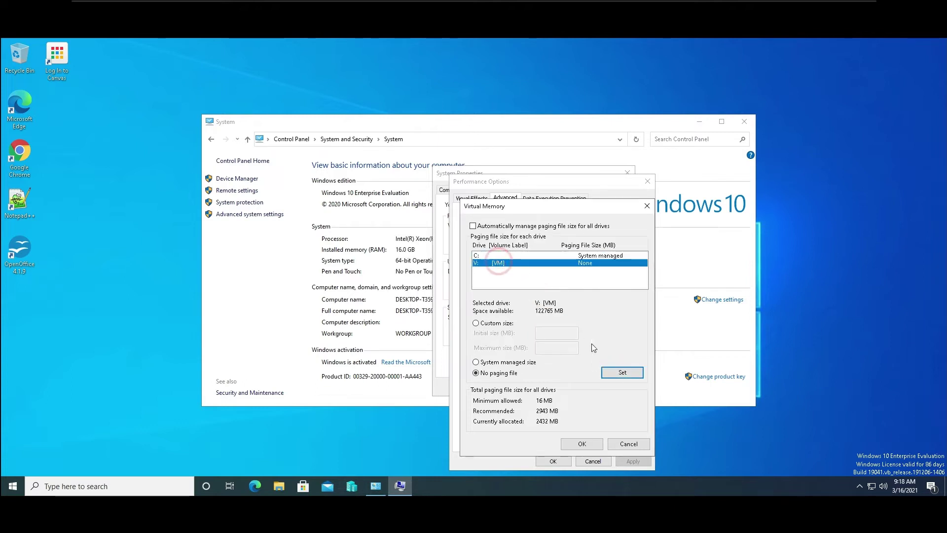
pyautogui.click(477, 323)
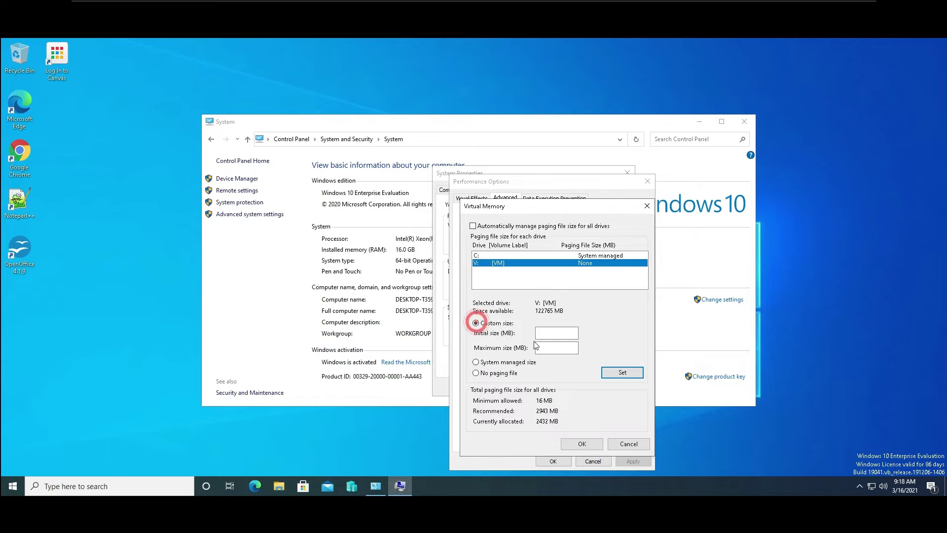
pyautogui.click(546, 348)
pyautogui.write('49152')
pyautogui.click(549, 330)
pyautogui.write('16')
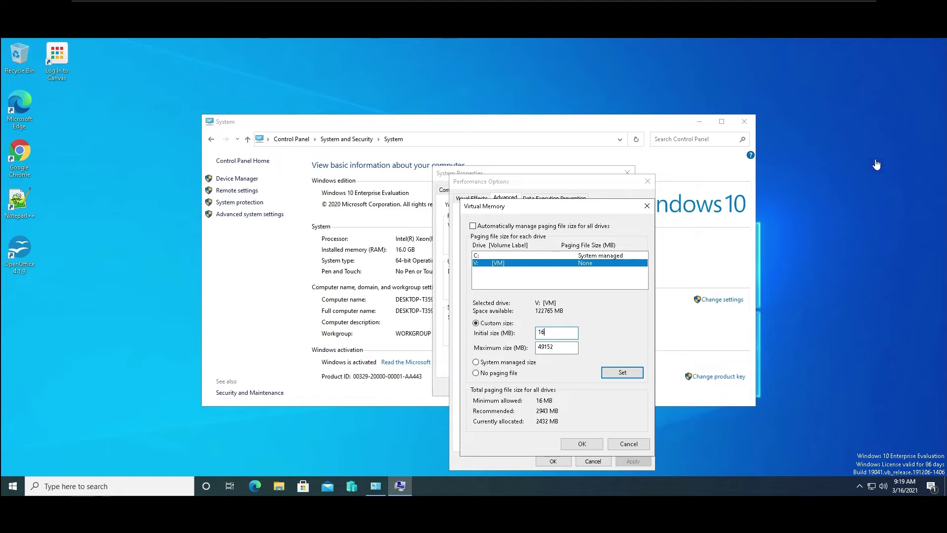
pyautogui.click(560, 332)
pyautogui.write('384')
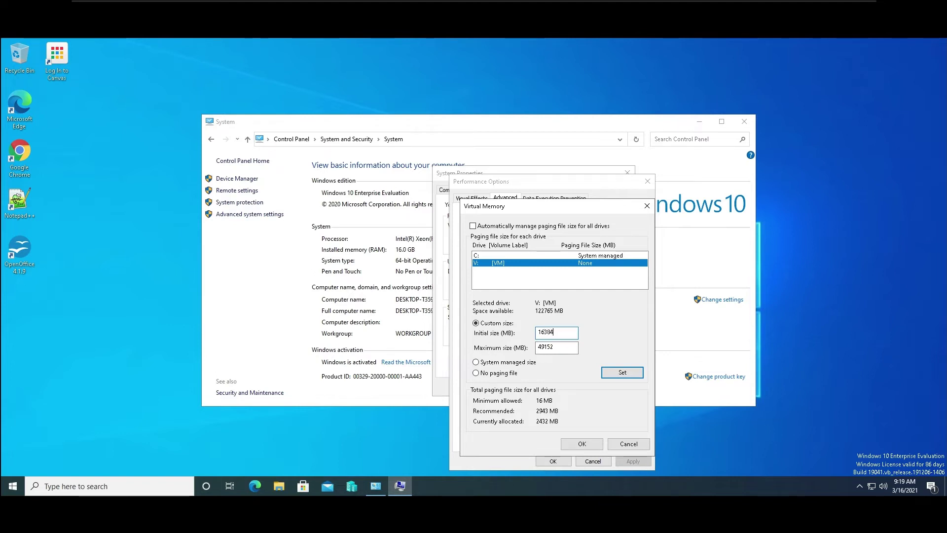
pyautogui.click(631, 377)
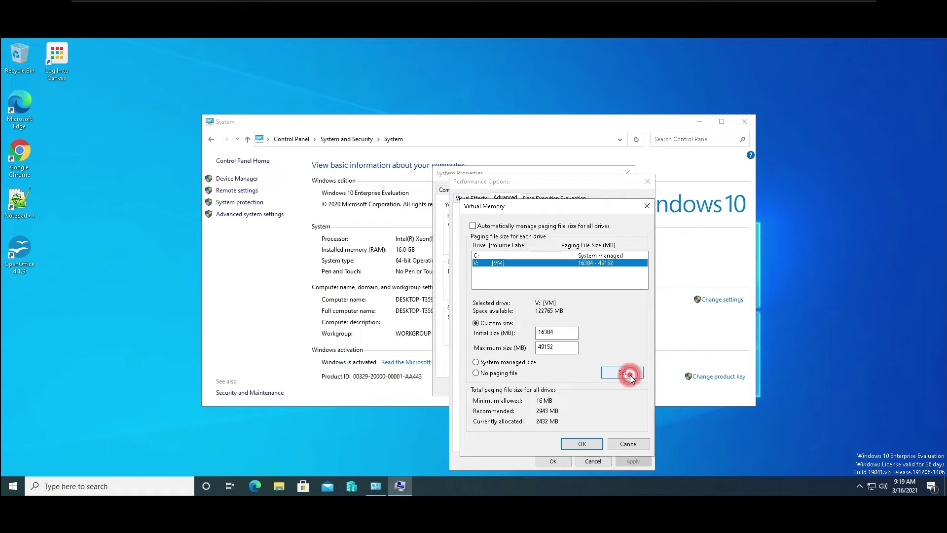
# Accept Virtual Memory and the restart warning, then confirm Performance Options and System Properties.
pyautogui.click(580, 444)
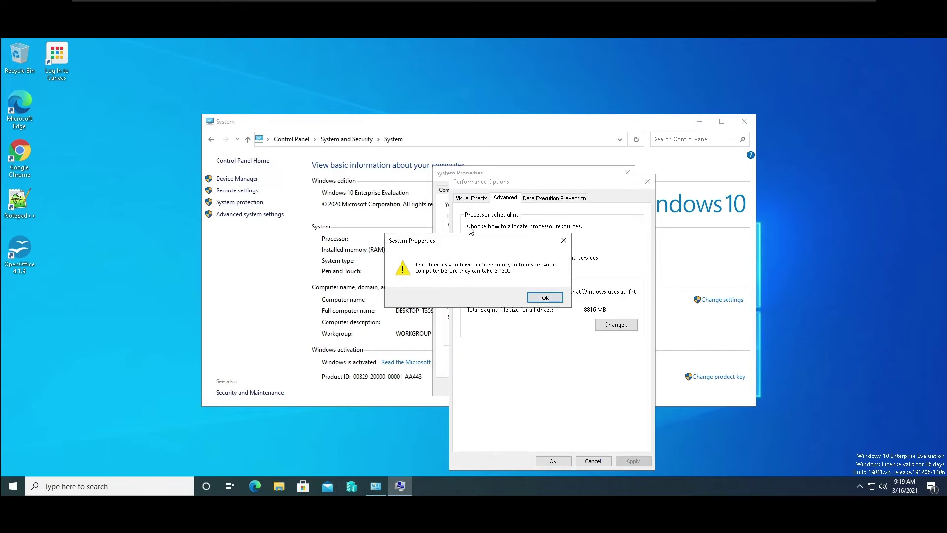
pyautogui.moveTo(482, 240); pyautogui.dragTo(364, 165)
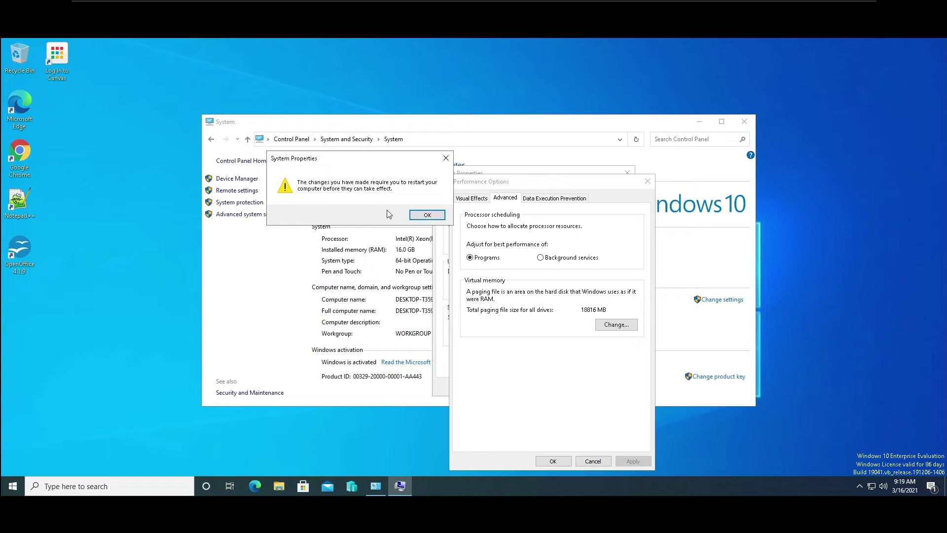
pyautogui.click(424, 215)
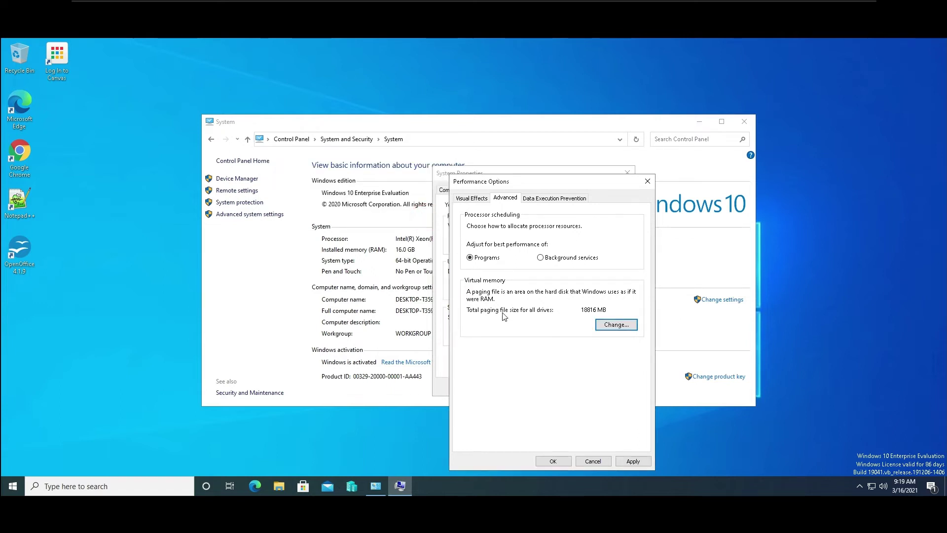
pyautogui.click(636, 460)
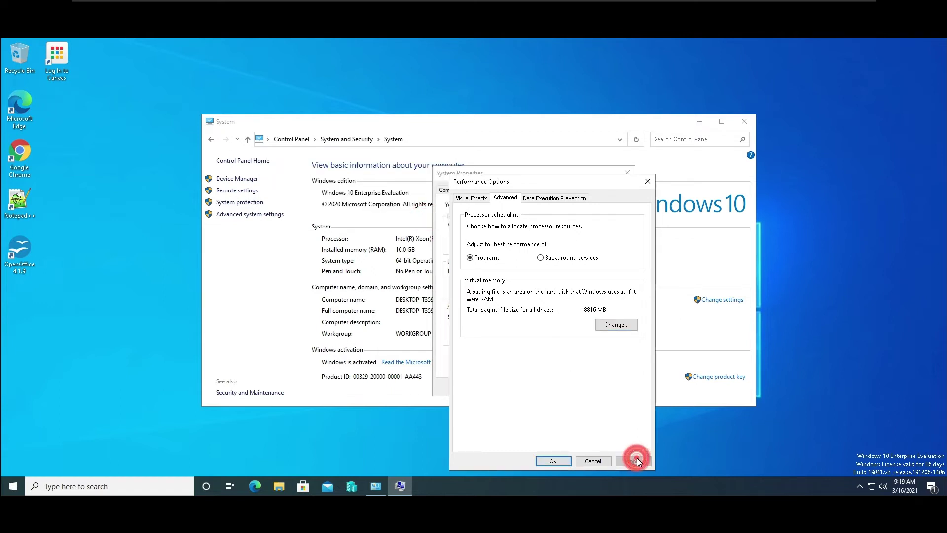
pyautogui.click(552, 463)
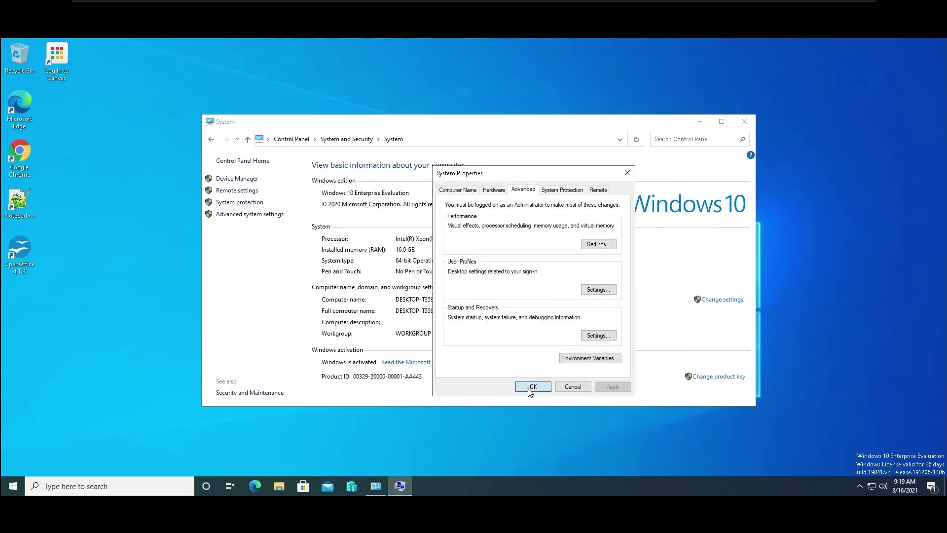
pyautogui.click(528, 389)
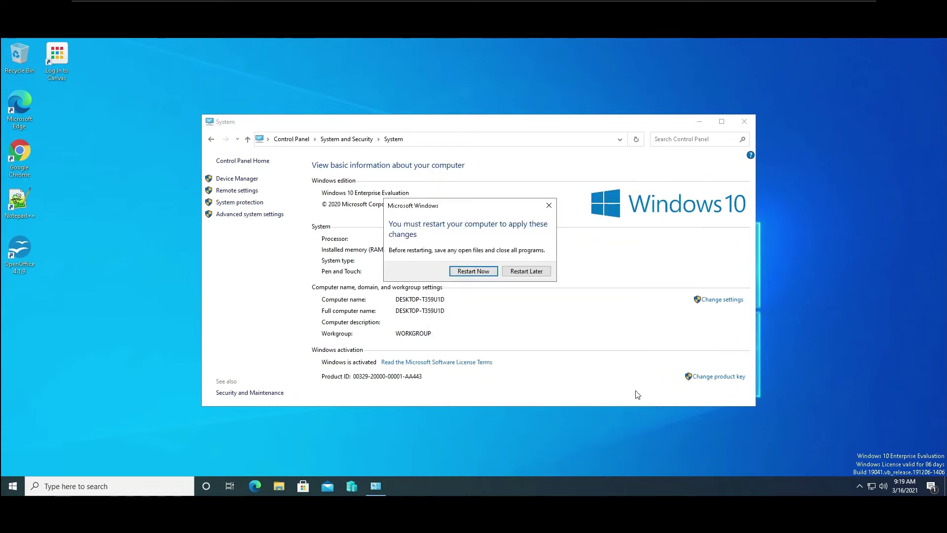
# Restart the VM now and get past the lock screen after it reboots.
pyautogui.click(474, 272)
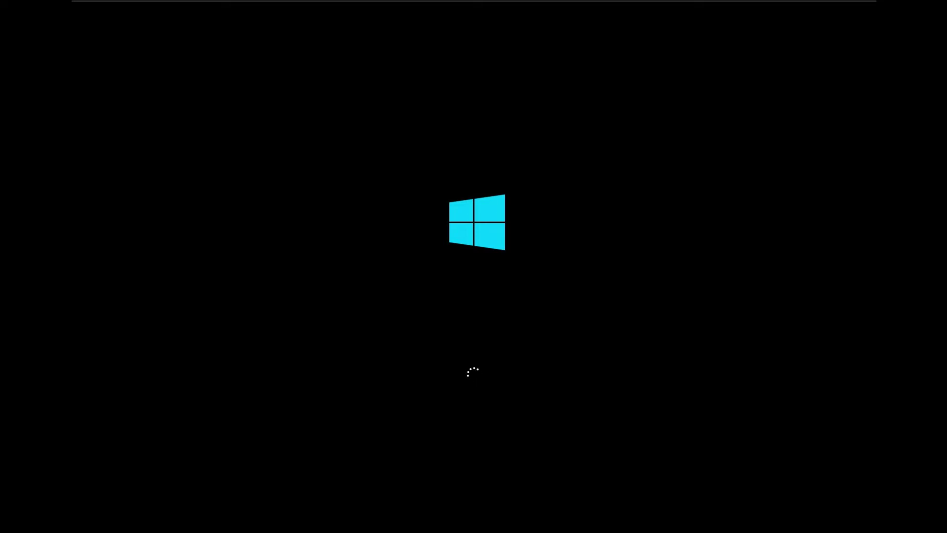
pyautogui.press('Return')
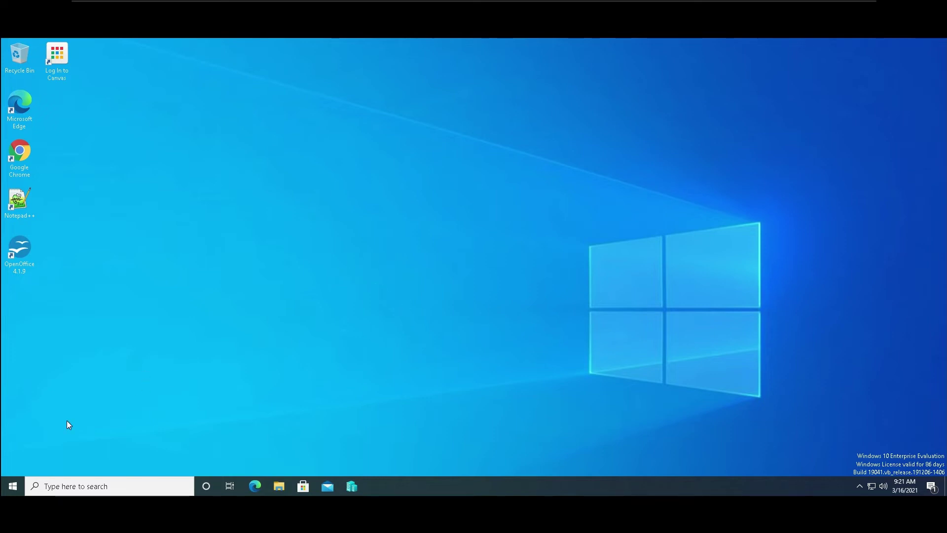
# Search 'system' to show the System page with 16.0 GB RAM, and reposition the window.
pyautogui.click(13, 486)
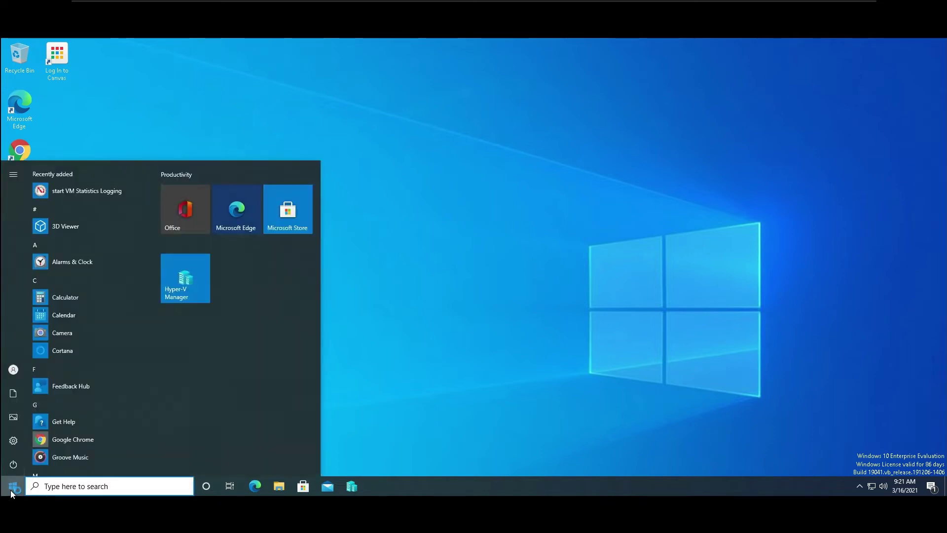
pyautogui.write('sys')
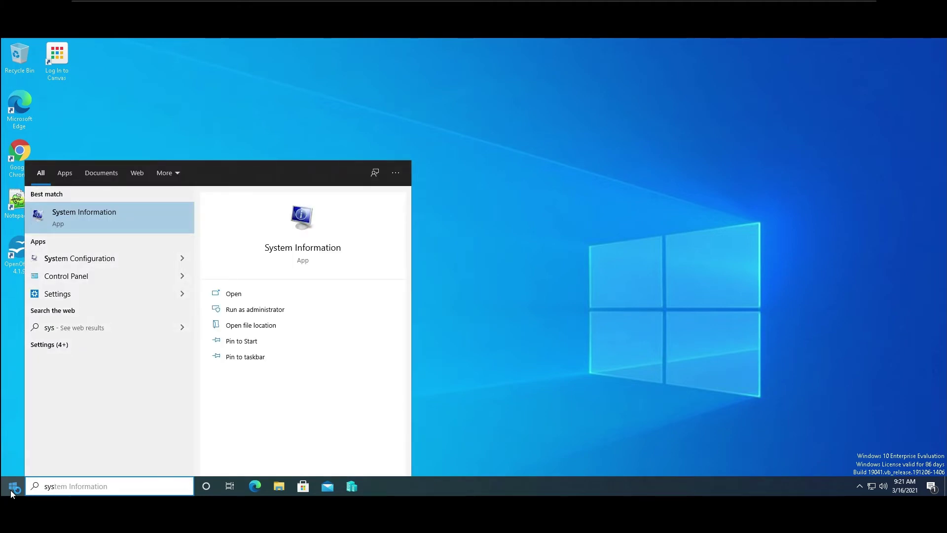
pyautogui.write('tem')
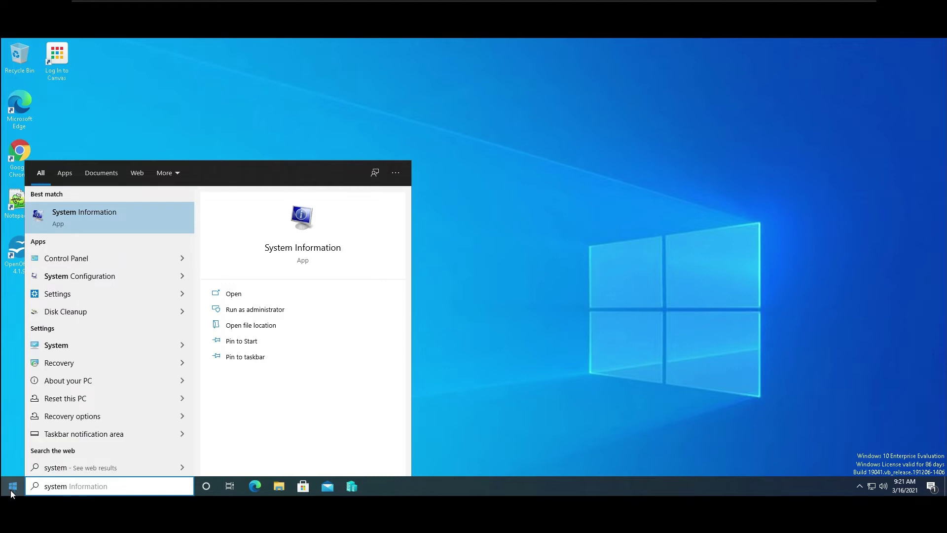
pyautogui.click(48, 348)
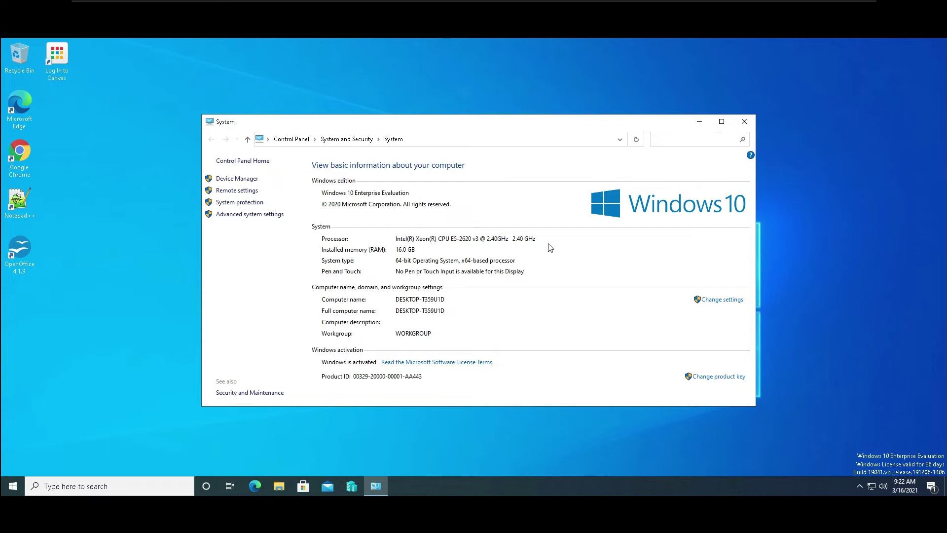
pyautogui.moveTo(537, 122); pyautogui.dragTo(638, 90)
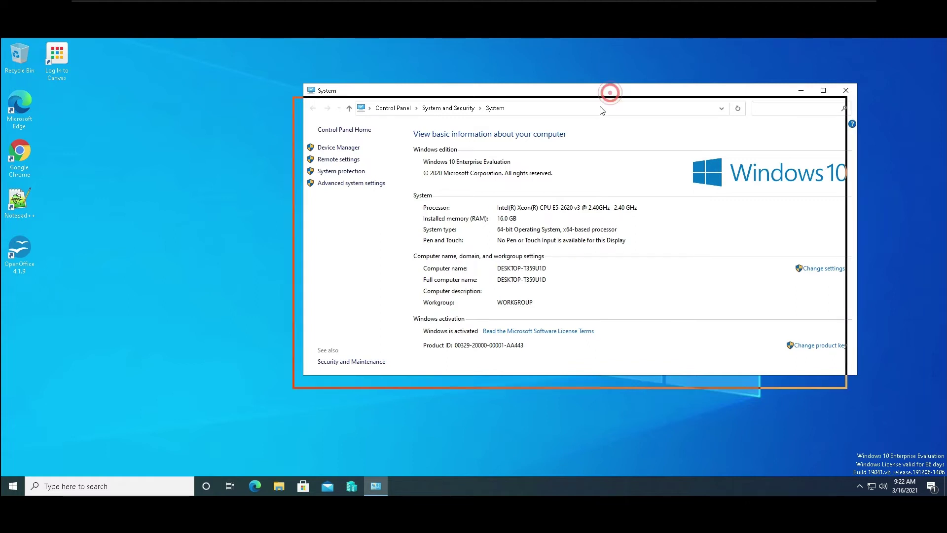
pyautogui.moveTo(610, 95); pyautogui.dragTo(578, 122)
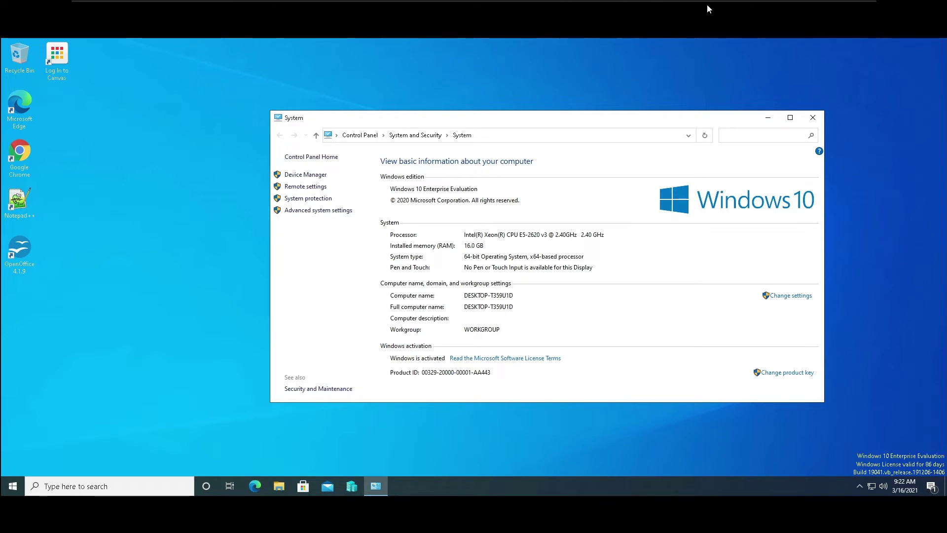
pyautogui.moveTo(768, 1)
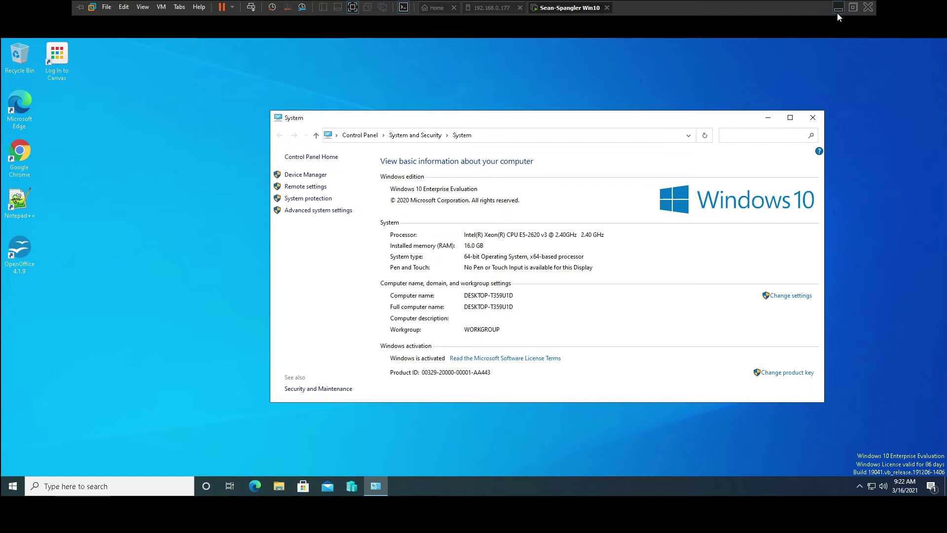
# Minimize the VM and hide the host's desktop icons.
pyautogui.click(837, 9)
pyautogui.rightClick(428, 383)
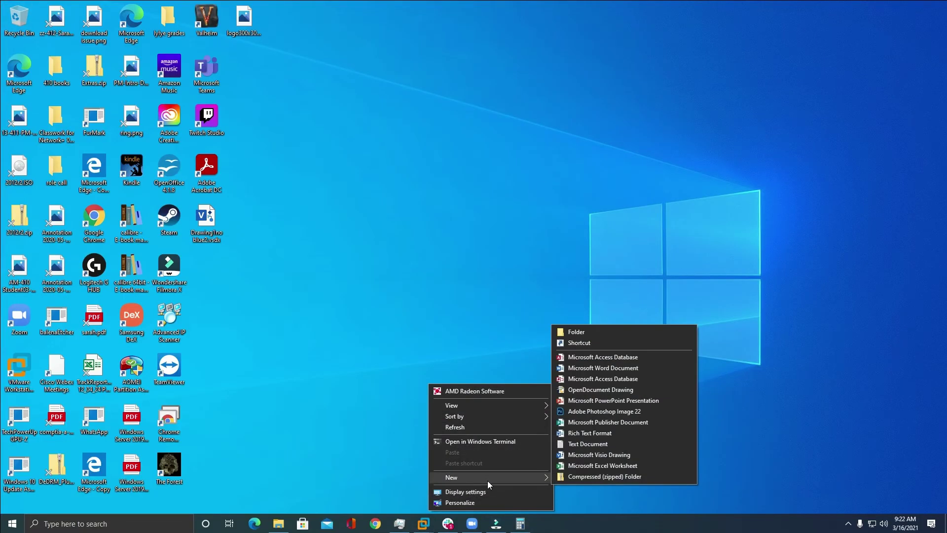
pyautogui.moveTo(508, 405)
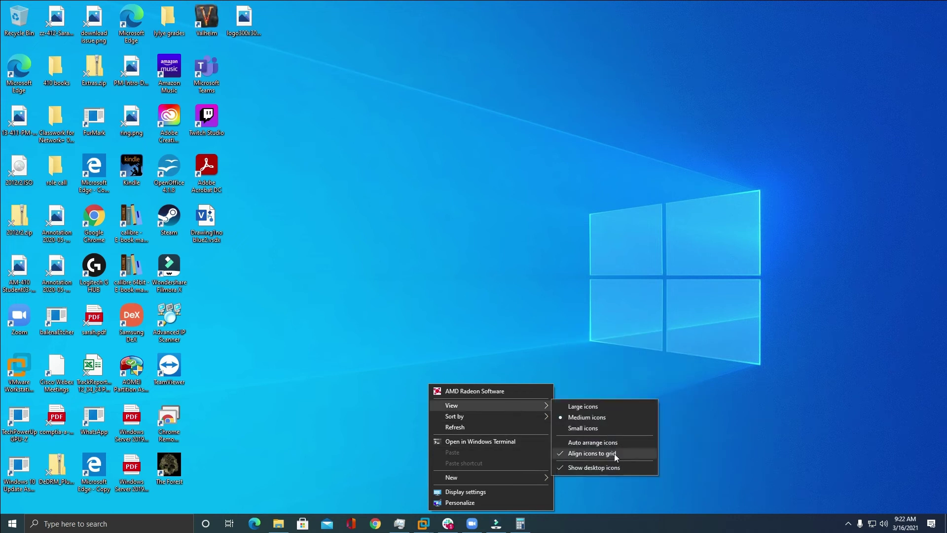
pyautogui.click(606, 469)
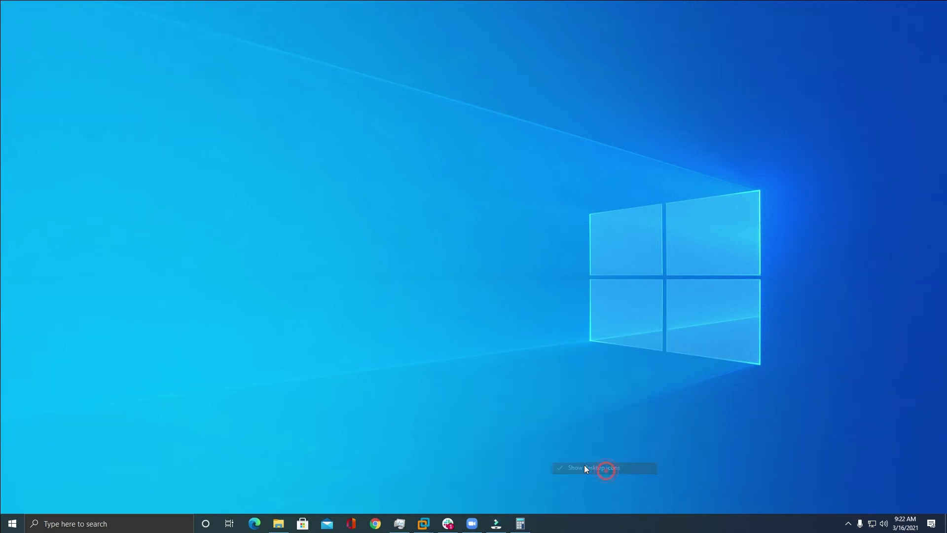
# View the host's About page (i7-6700K, 32.0 GB RAM), then return to the Windows 10 VM.
pyautogui.click(12, 524)
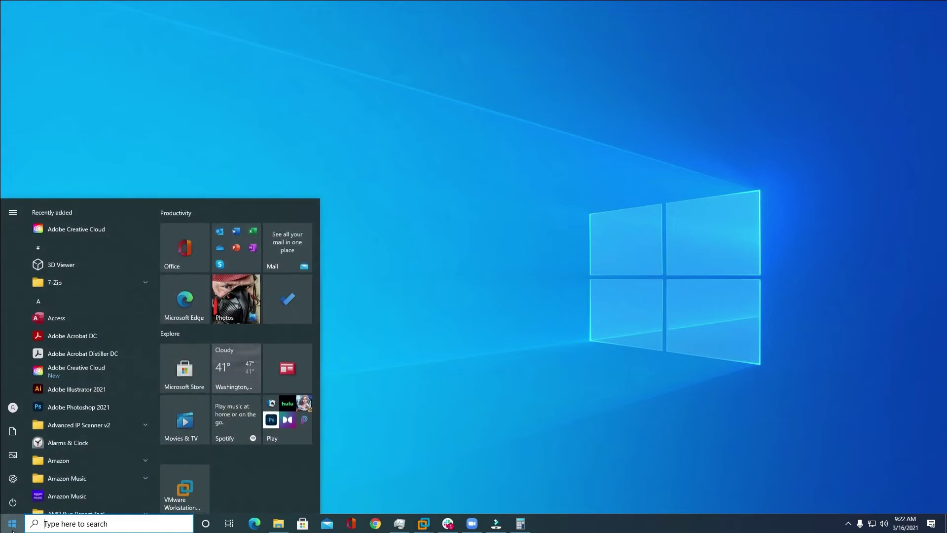
pyautogui.write('sys')
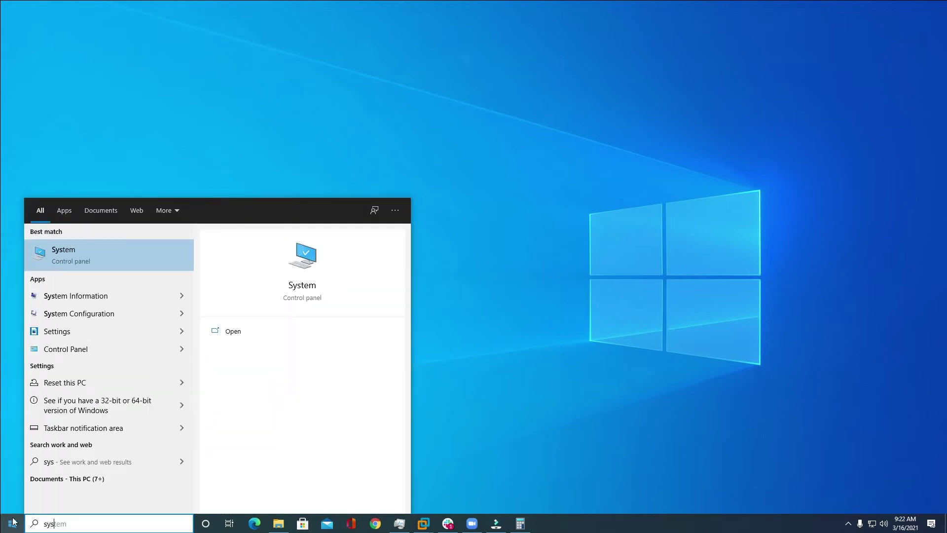
pyautogui.click(38, 253)
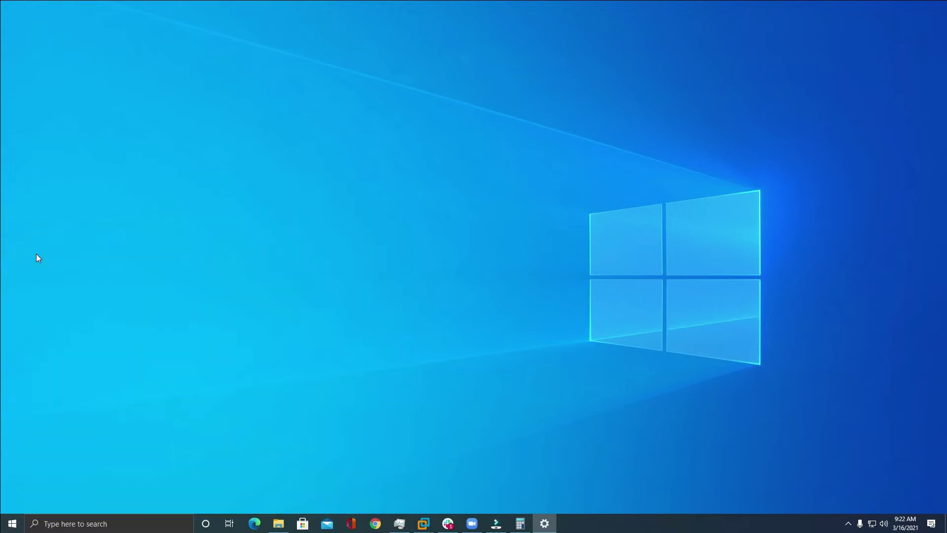
pyautogui.moveTo(339, 10); pyautogui.dragTo(583, 30)
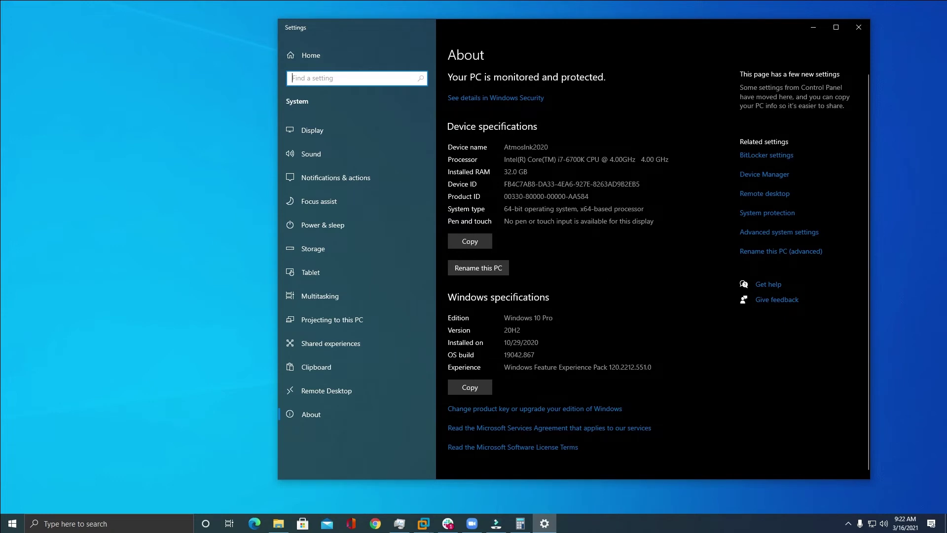
pyautogui.scroll(-1, 508, 403)
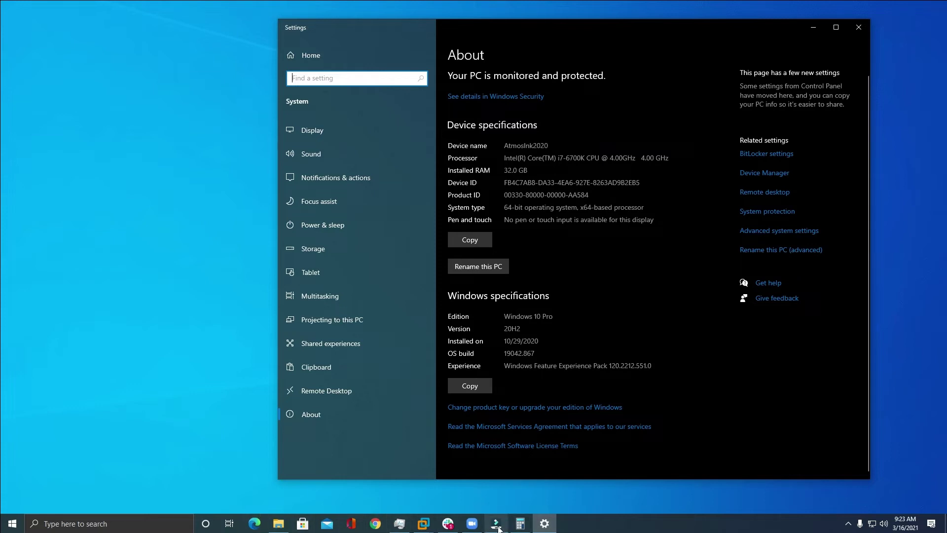
pyautogui.click(423, 528)
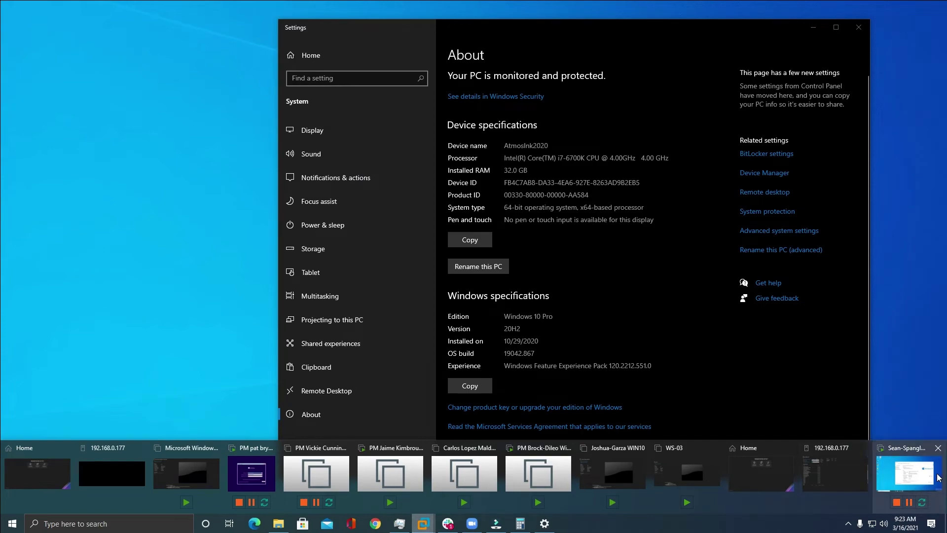
pyautogui.click(912, 474)
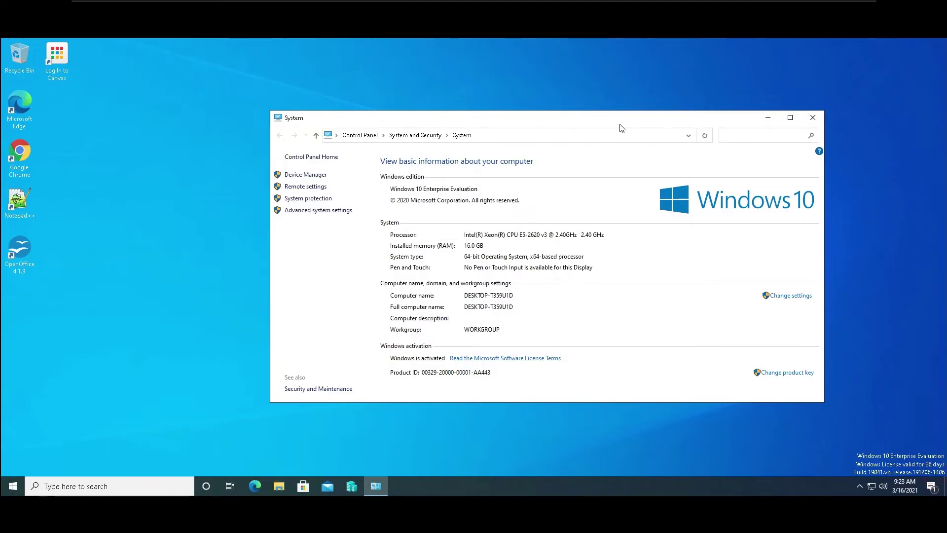
# Open the guest's System Properties dialog from the System window and centre it.
pyautogui.moveTo(620, 125); pyautogui.dragTo(583, 96)
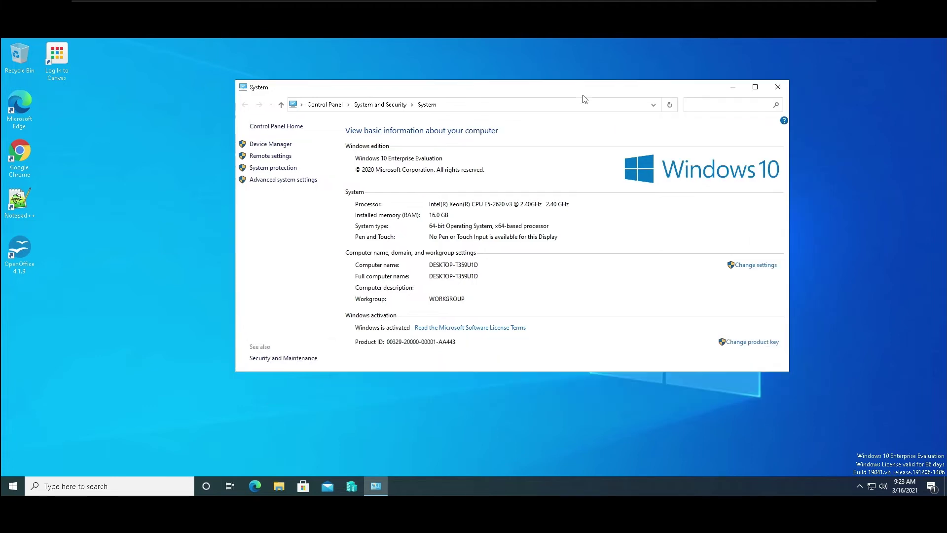
pyautogui.click(762, 266)
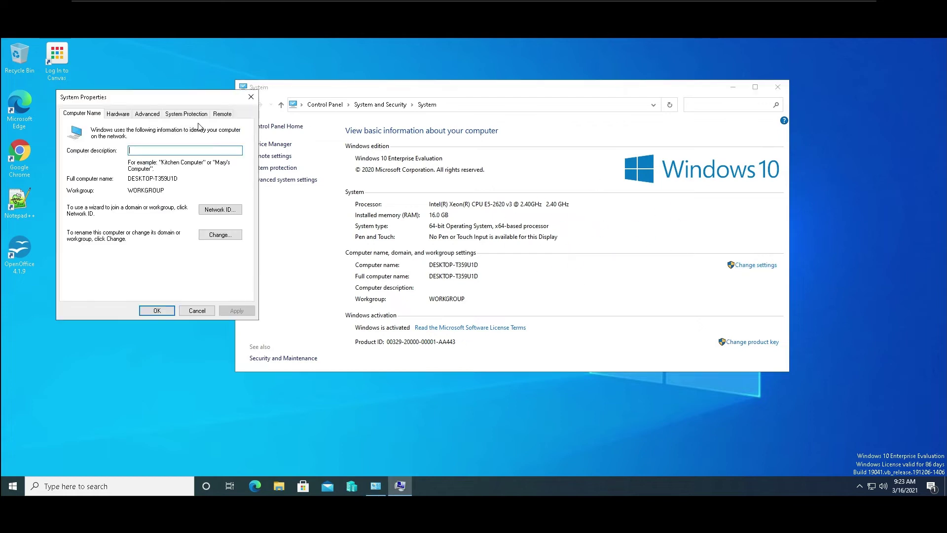
pyautogui.moveTo(139, 98); pyautogui.dragTo(471, 128)
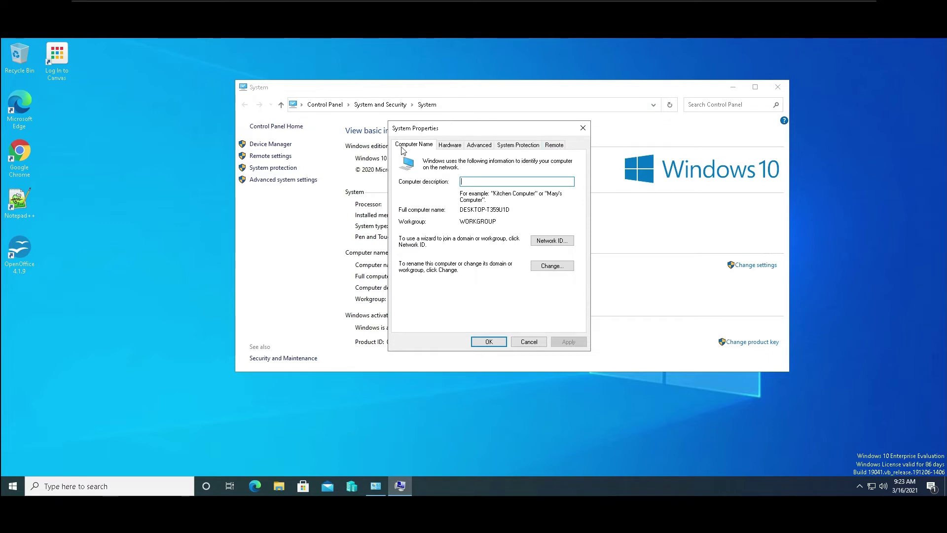
# Browse the Hardware, Advanced, System Protection and Remote tabs, ending on Computer Name (DESKTOP-T359U1D, WORKGROUP).
pyautogui.click(449, 148)
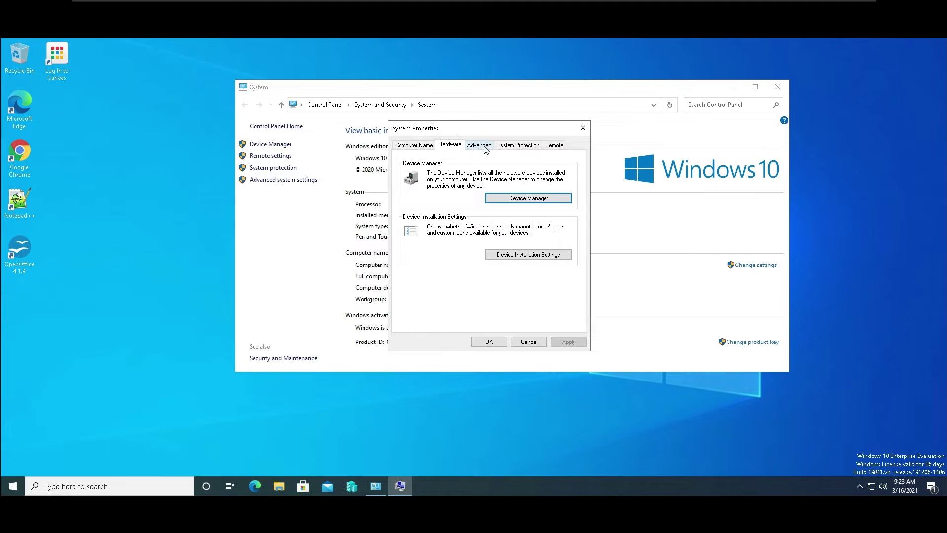
pyautogui.click(477, 145)
pyautogui.click(513, 146)
pyautogui.click(555, 145)
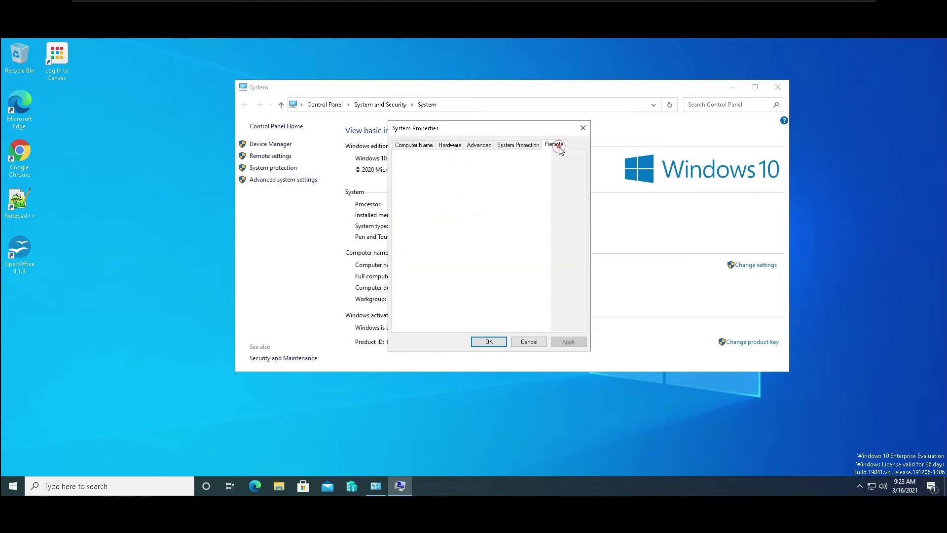
pyautogui.click(526, 145)
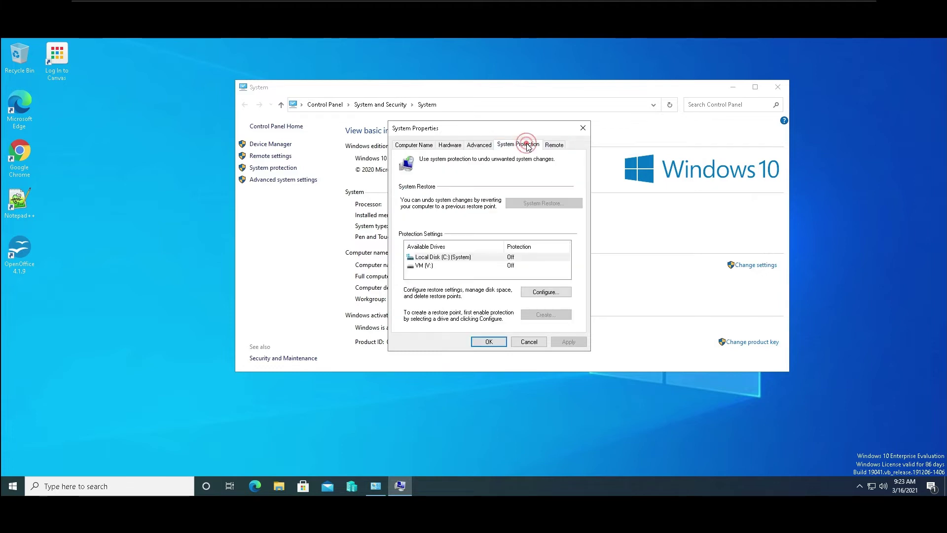
pyautogui.click(479, 146)
pyautogui.click(449, 146)
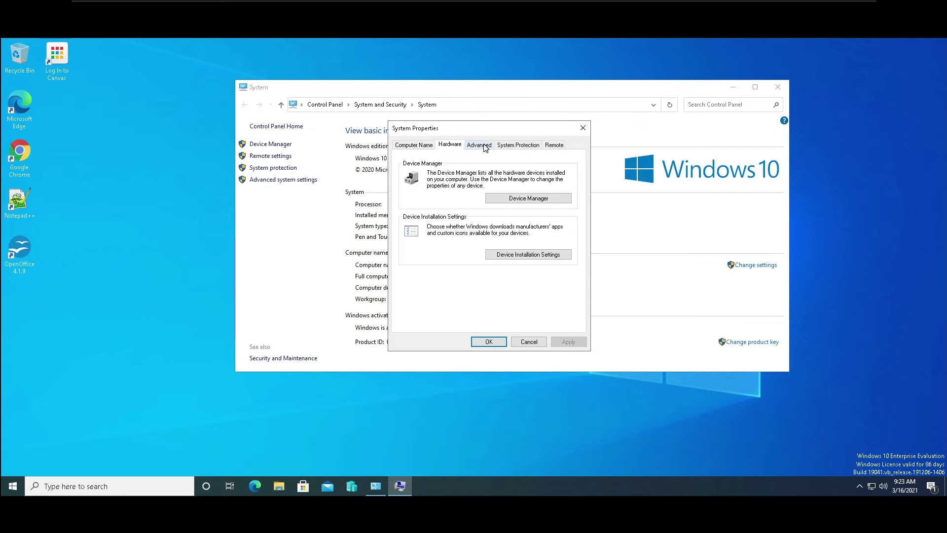
pyautogui.click(479, 146)
pyautogui.click(527, 145)
pyautogui.click(558, 145)
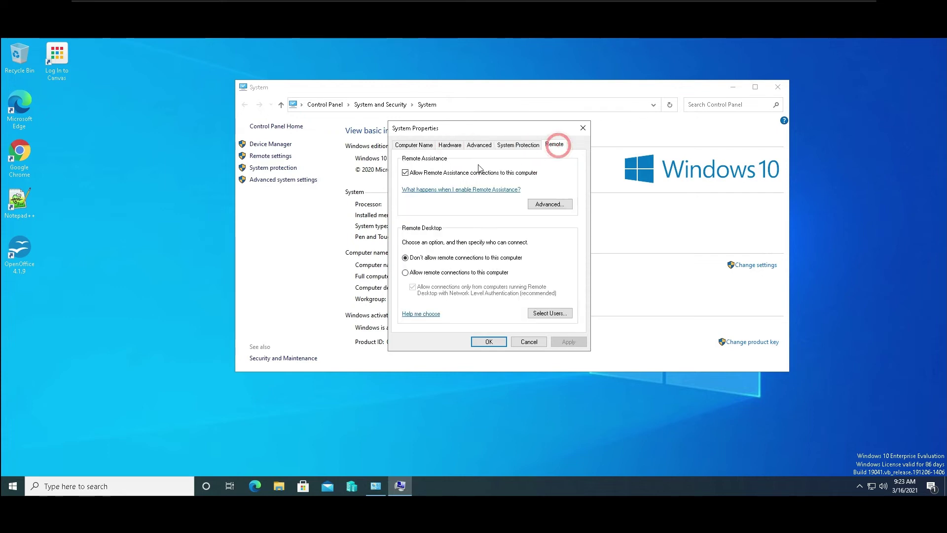
pyautogui.click(408, 145)
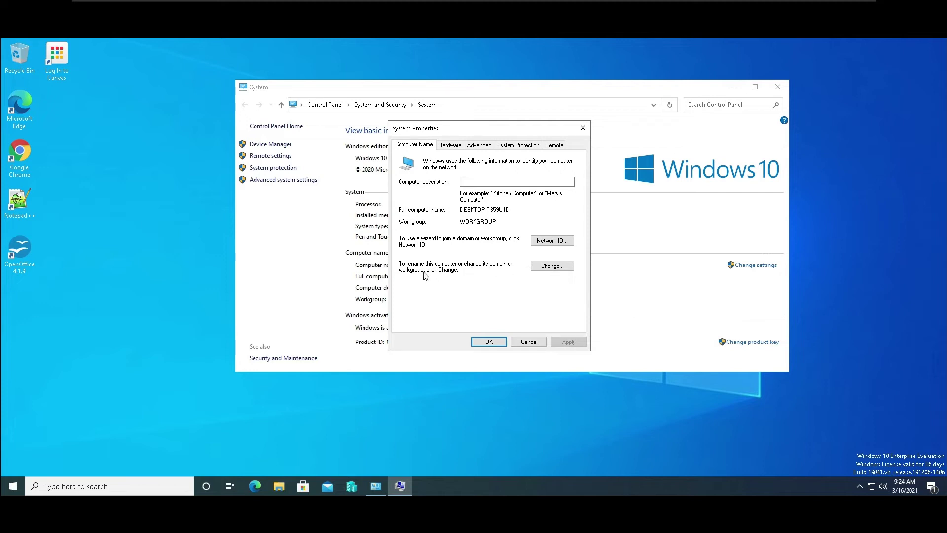
# Change the computer name from DESKTOP-T359U1D to AM-SLS and accept the restart notice.
pyautogui.click(546, 266)
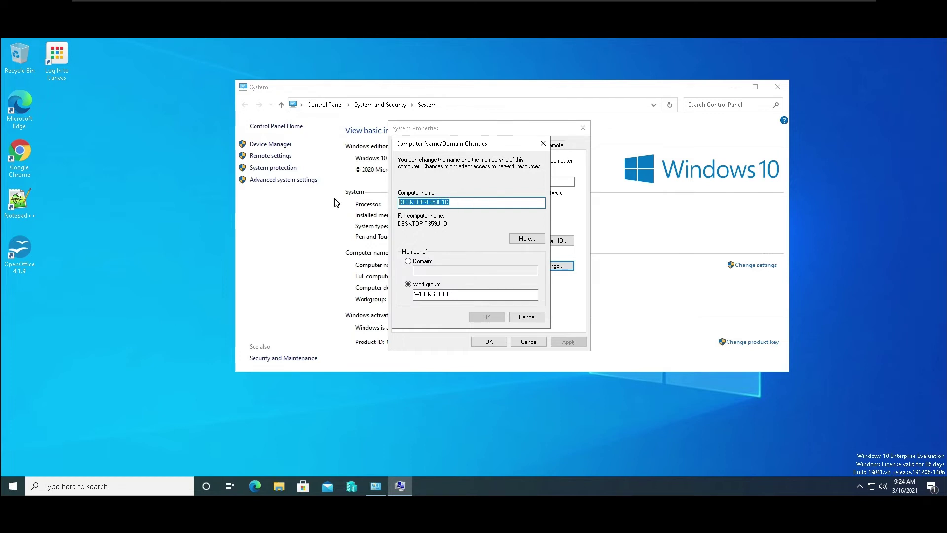
pyautogui.write('AM')
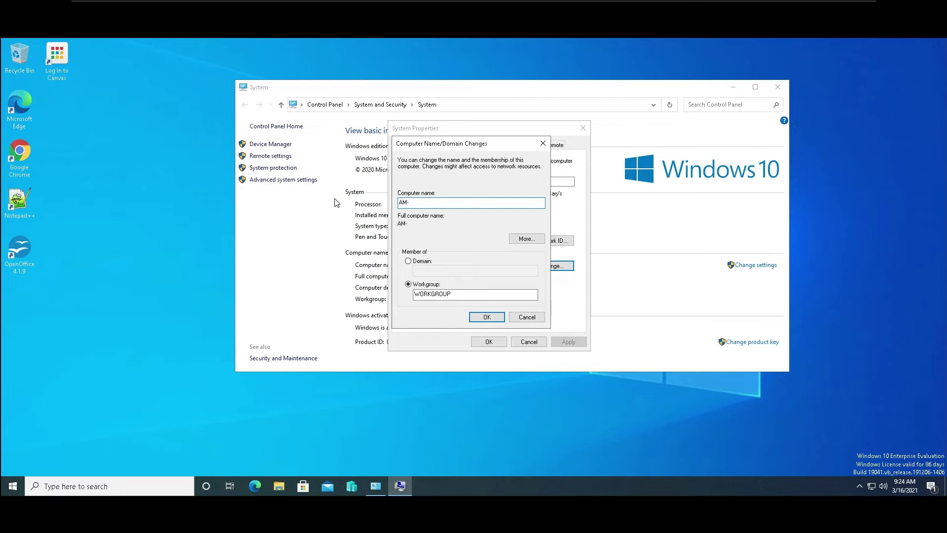
pyautogui.write('-SLDSs')
pyautogui.click(493, 318)
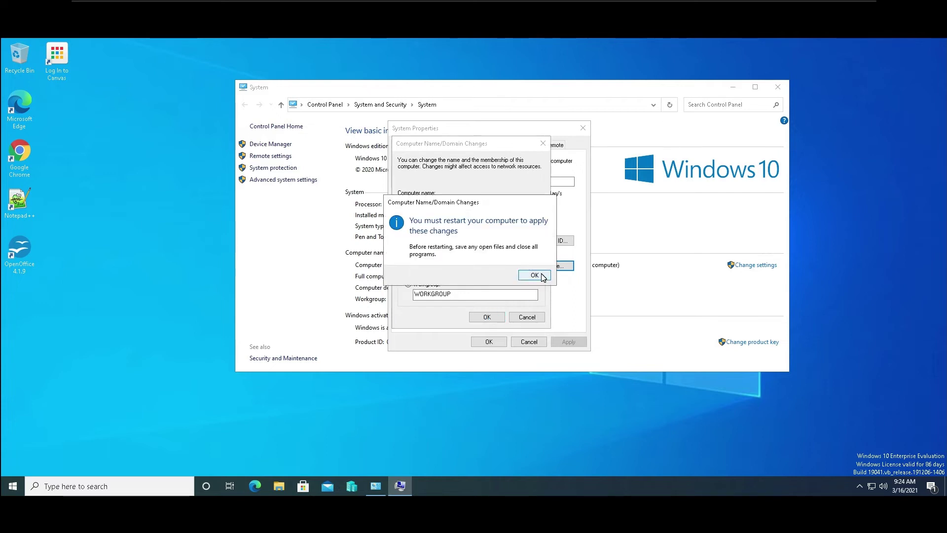
pyautogui.click(537, 275)
pyautogui.click(490, 342)
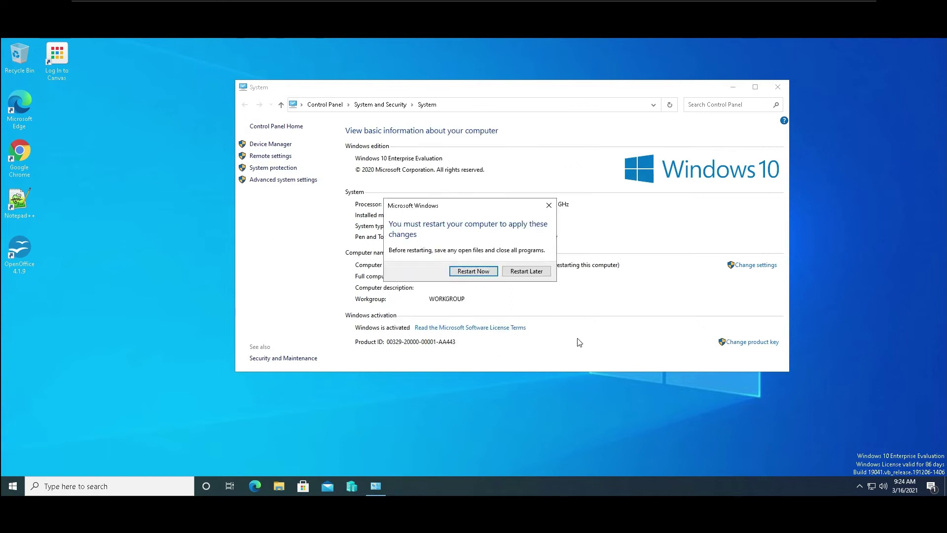
# Restart the VM now to apply the AM-SLS name and sign back in with the admin password.
pyautogui.click(478, 270)
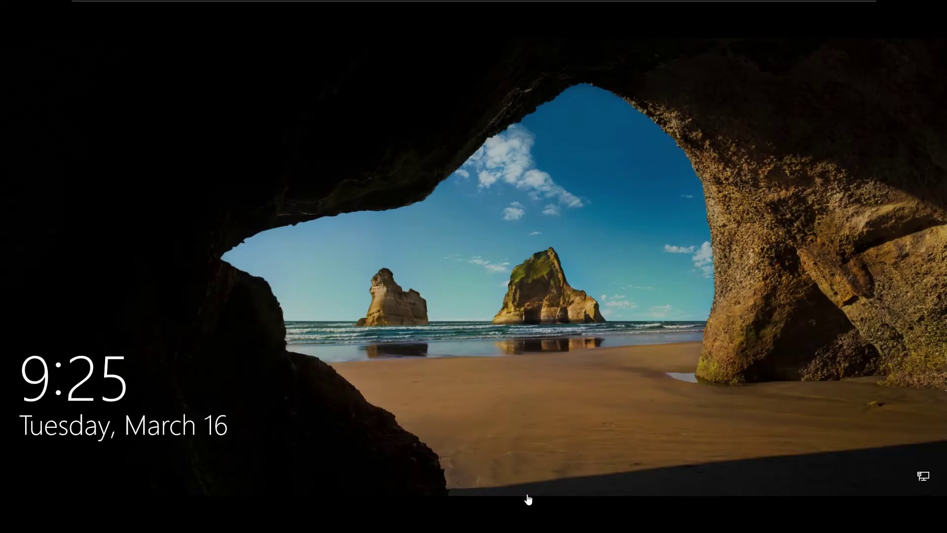
pyautogui.click(515, 262)
pyautogui.write('***********')
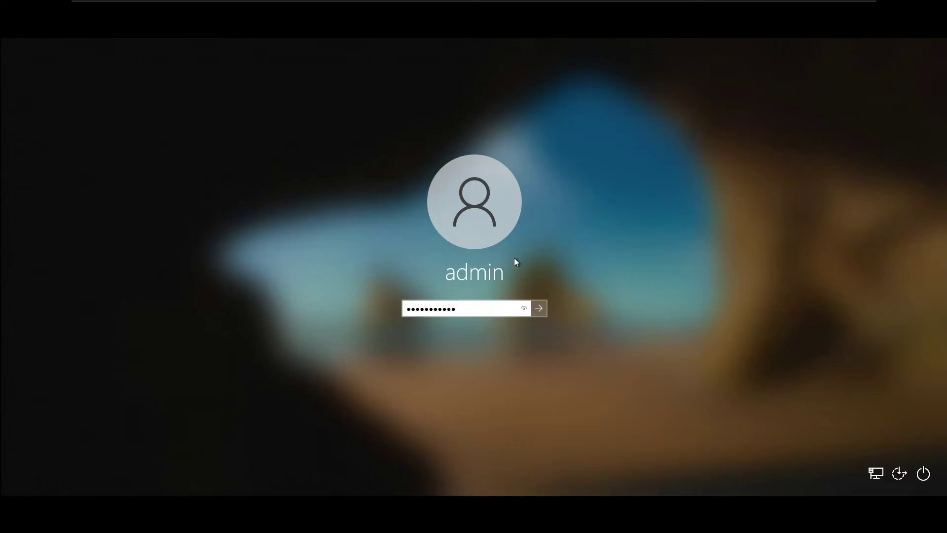
pyautogui.press('Return')
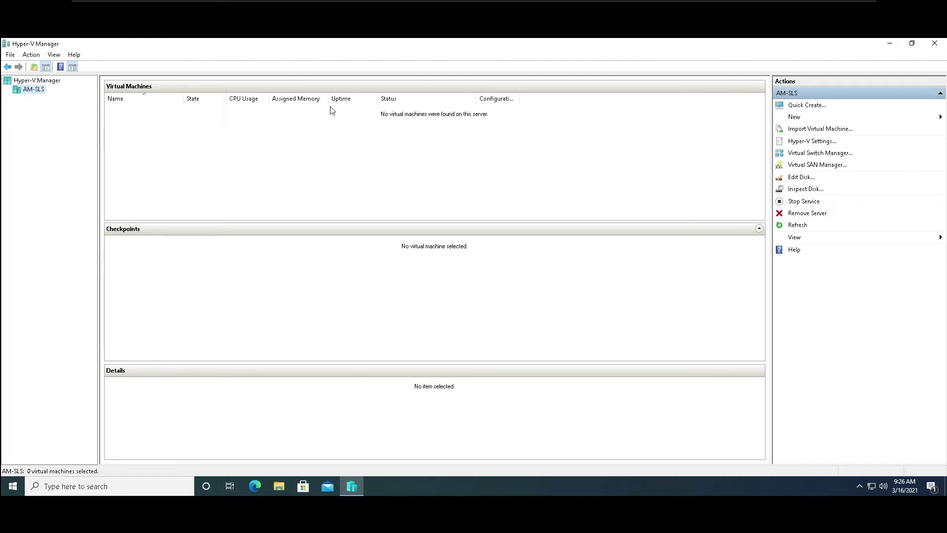
# Create a new virtual machine in Hyper-V Manager with all default settings.
pyautogui.click(799, 120)
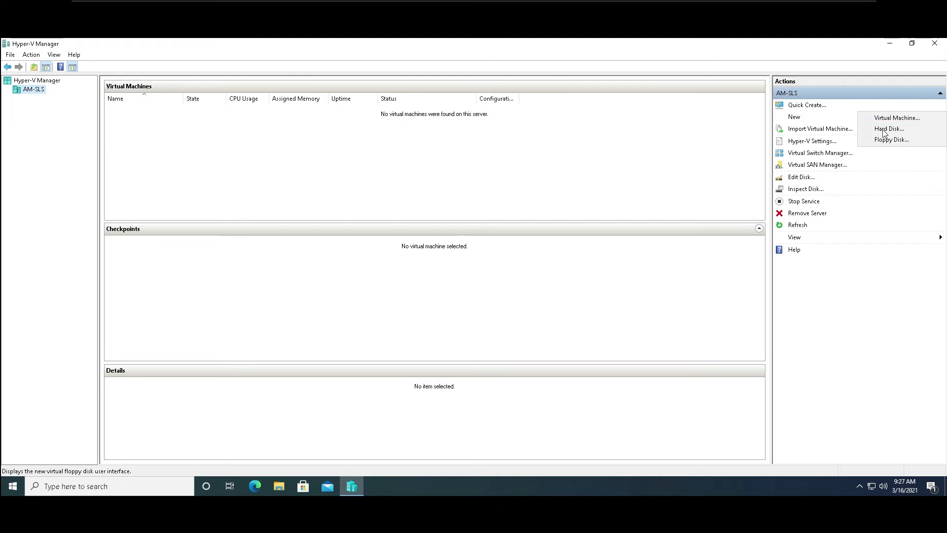
pyautogui.click(881, 122)
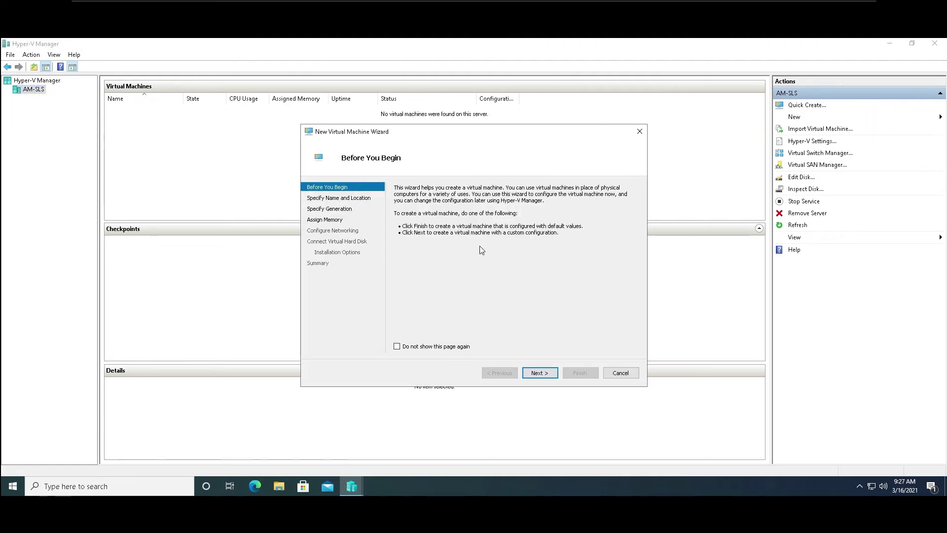
pyautogui.click(580, 374)
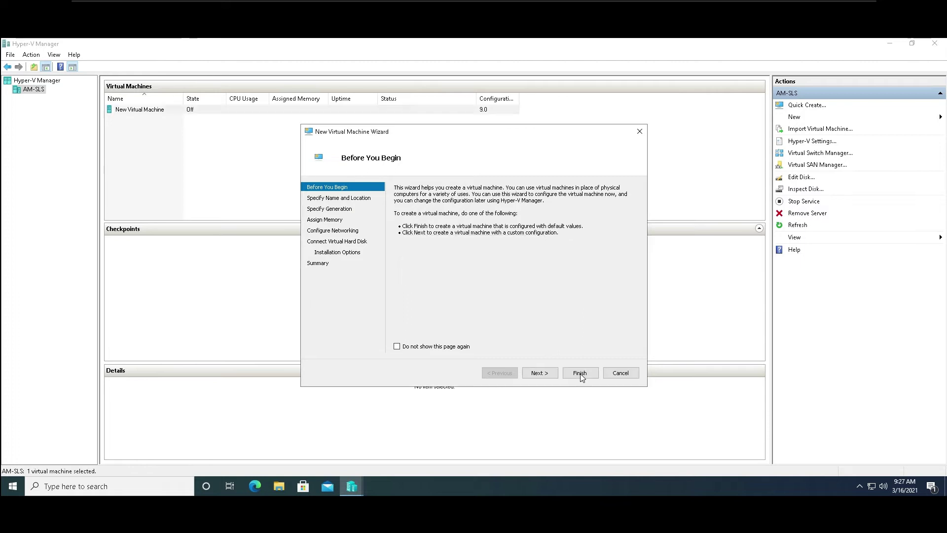
# Connect to New Virtual Machine's console and power it on.
pyautogui.rightClick(147, 112)
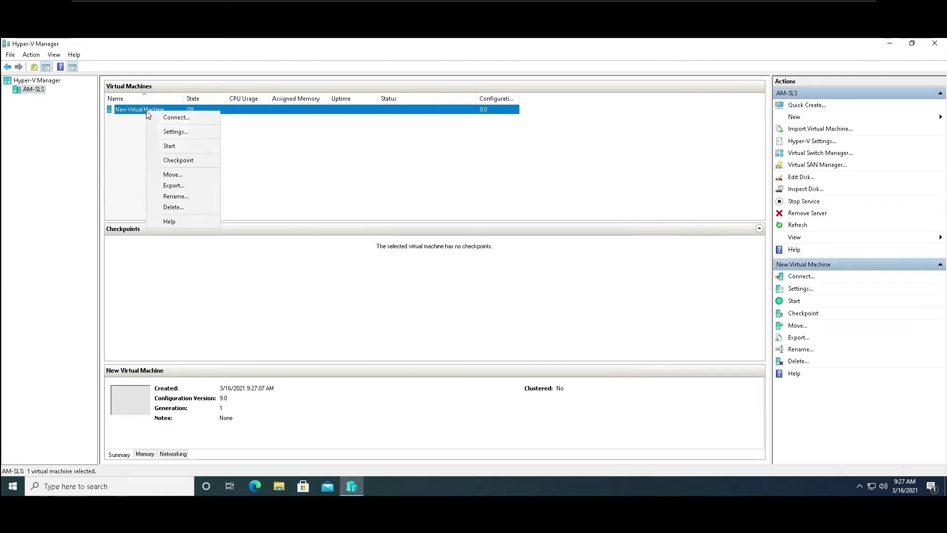
pyautogui.click(174, 119)
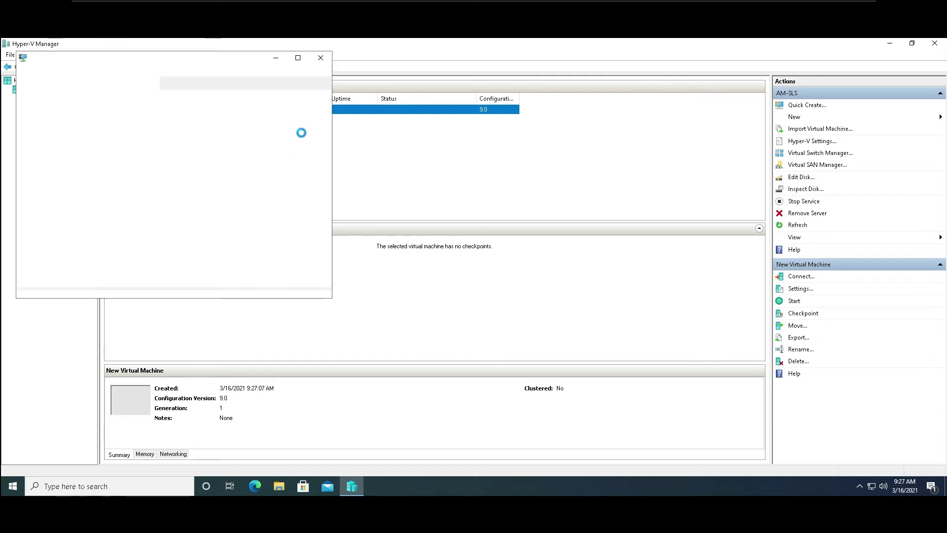
pyautogui.moveTo(208, 59); pyautogui.dragTo(465, 101)
pyautogui.click(438, 244)
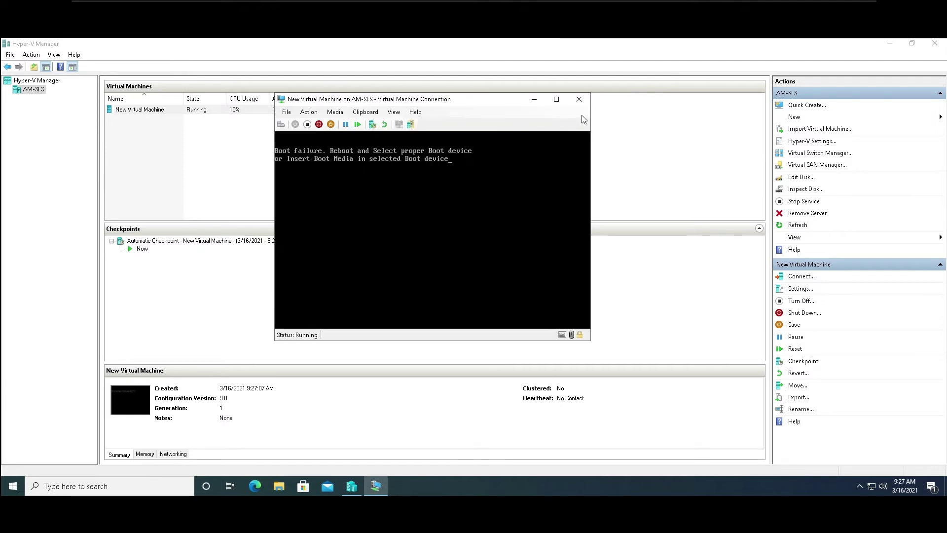
# Browse the connection window's Media and other menus, then close the window.
pyautogui.click(335, 112)
pyautogui.click(335, 112)
pyautogui.hotkey('alt', 'm')
pyautogui.press('Left')
pyautogui.press('Left')
pyautogui.press('Right')
pyautogui.press('Right')
pyautogui.press('Right')
pyautogui.press('Right')
pyautogui.press('Left')
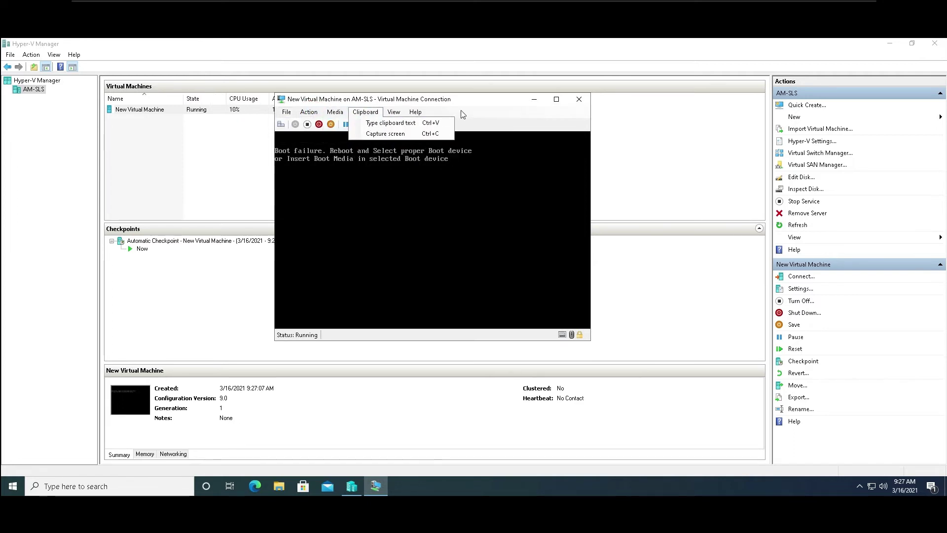
pyautogui.click(578, 99)
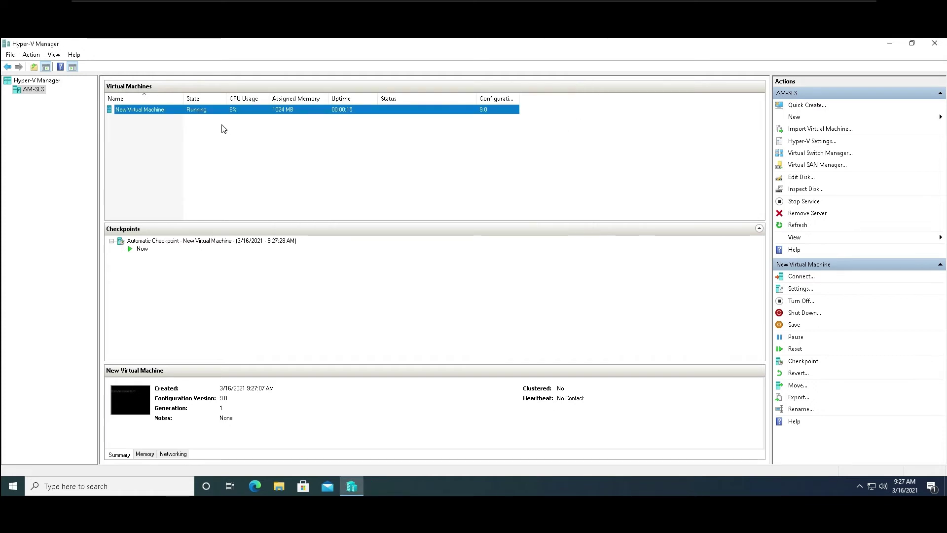
# Turn off New Virtual Machine and delete it from Hyper-V Manager, then bring up File Explorer.
pyautogui.rightClick(165, 115)
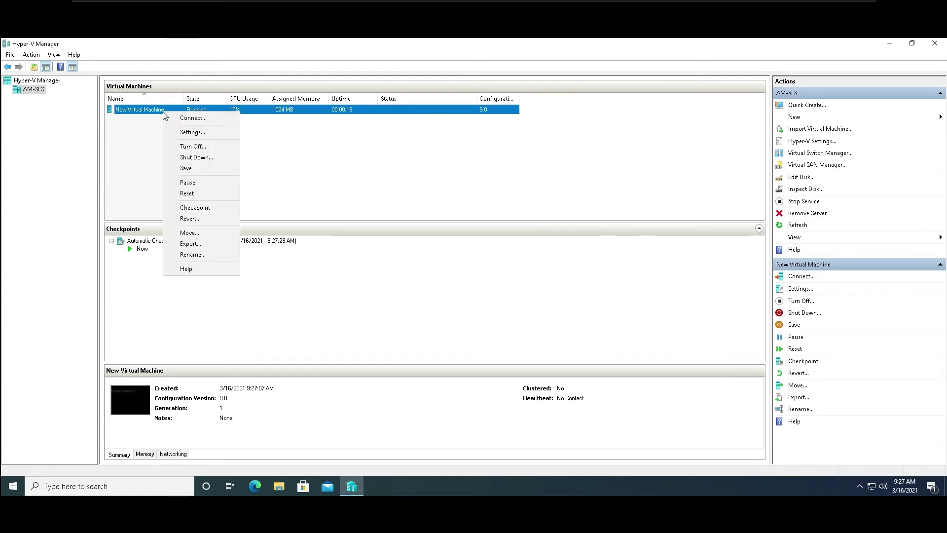
pyautogui.click(198, 146)
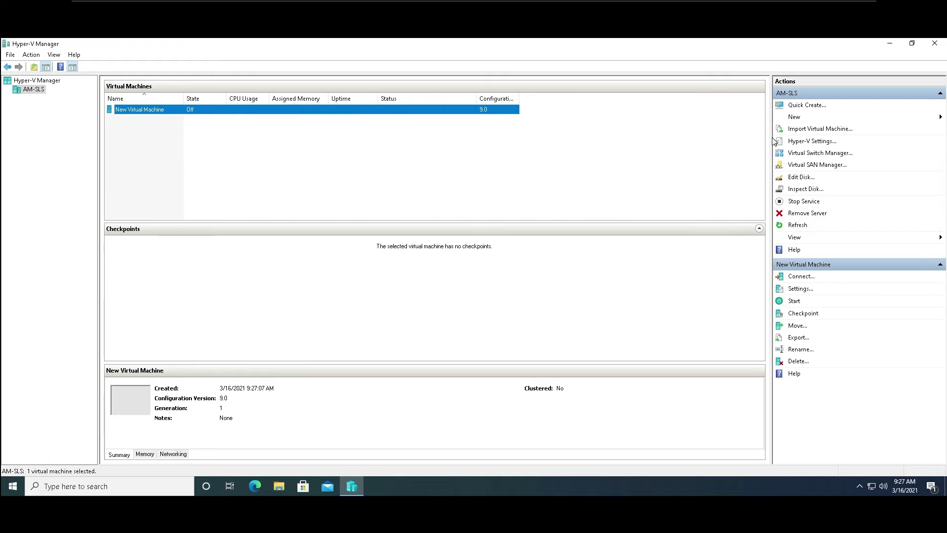
pyautogui.rightClick(400, 113)
pyautogui.click(438, 210)
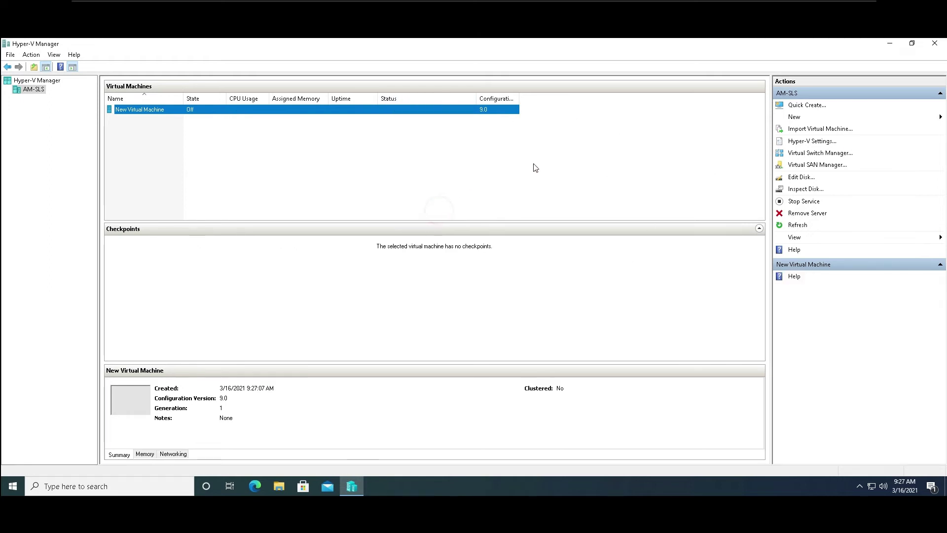
pyautogui.click(488, 267)
pyautogui.click(280, 486)
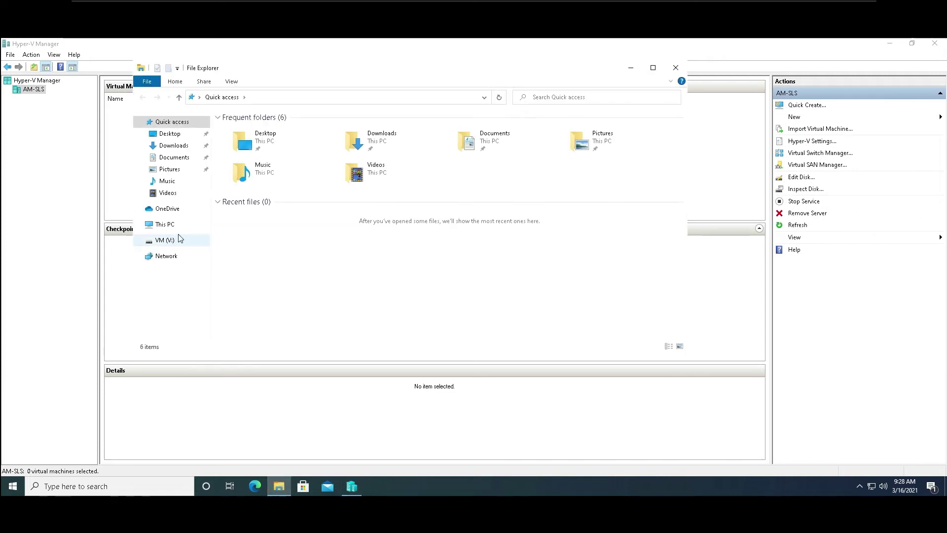
# Navigate to V:\Users\Public\Documents\Hyper-V\Virtual Hard Disks to find the leftover disk file.
pyautogui.click(152, 241)
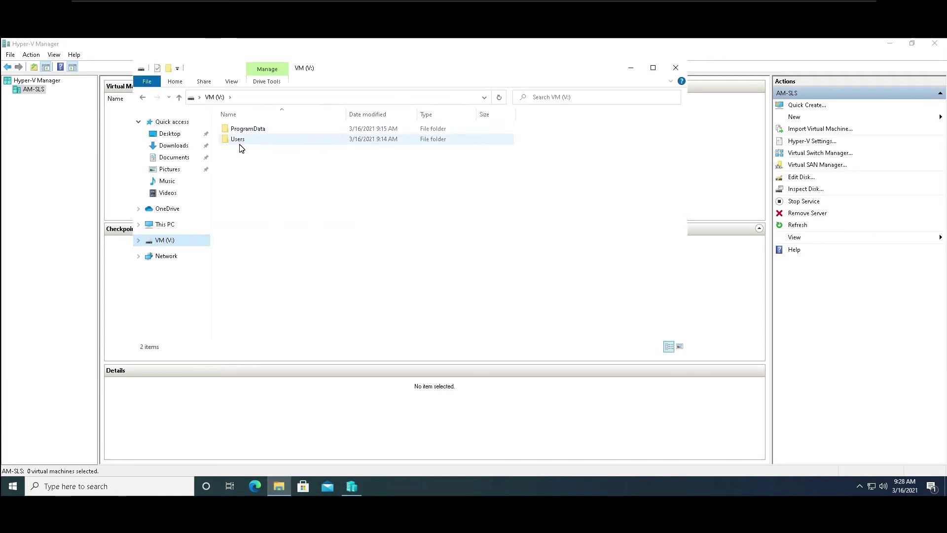
pyautogui.doubleClick(245, 138)
pyautogui.doubleClick(241, 134)
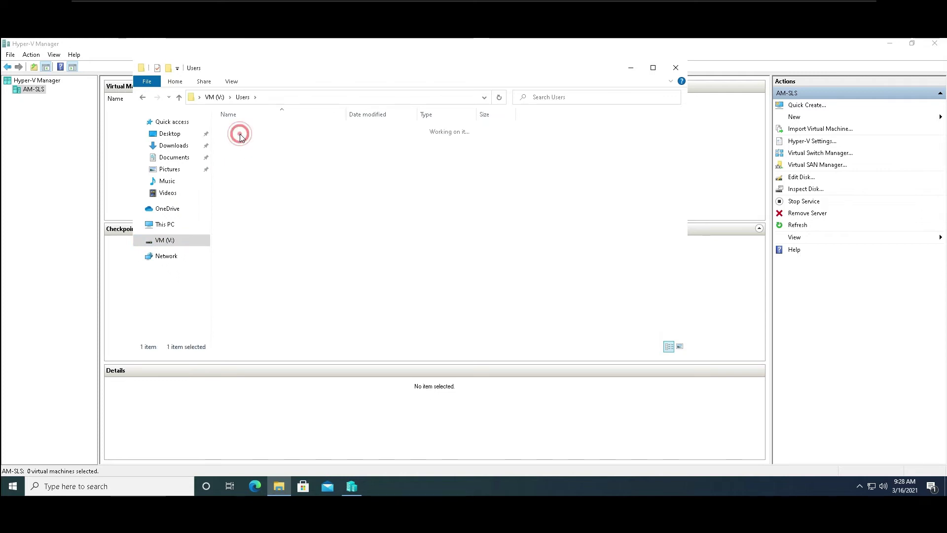
pyautogui.doubleClick(241, 134)
pyautogui.click(241, 134)
pyautogui.doubleClick(241, 134)
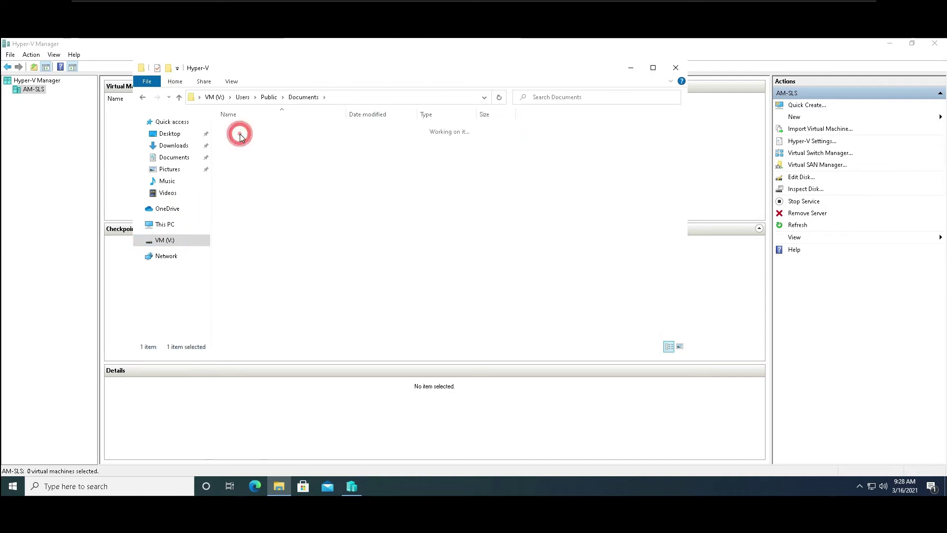
pyautogui.doubleClick(239, 132)
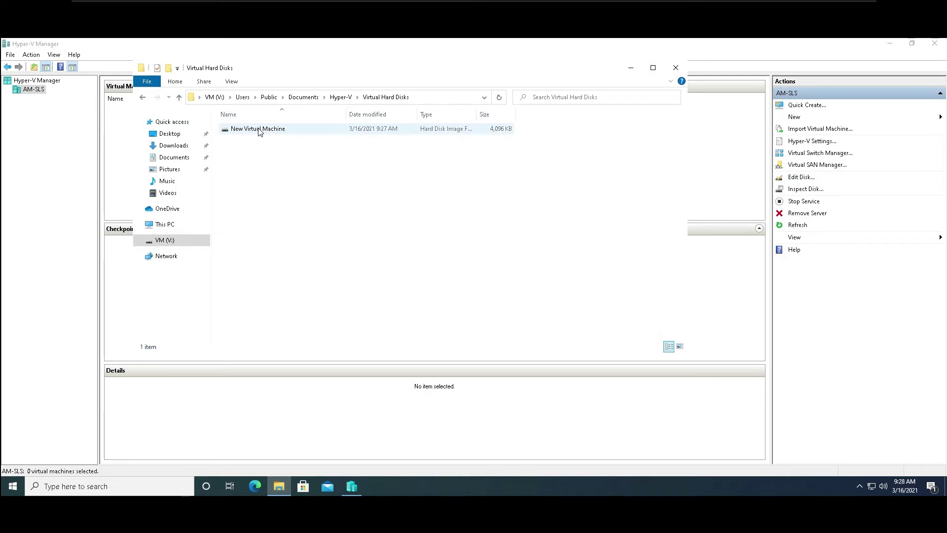
pyautogui.click(801, 178)
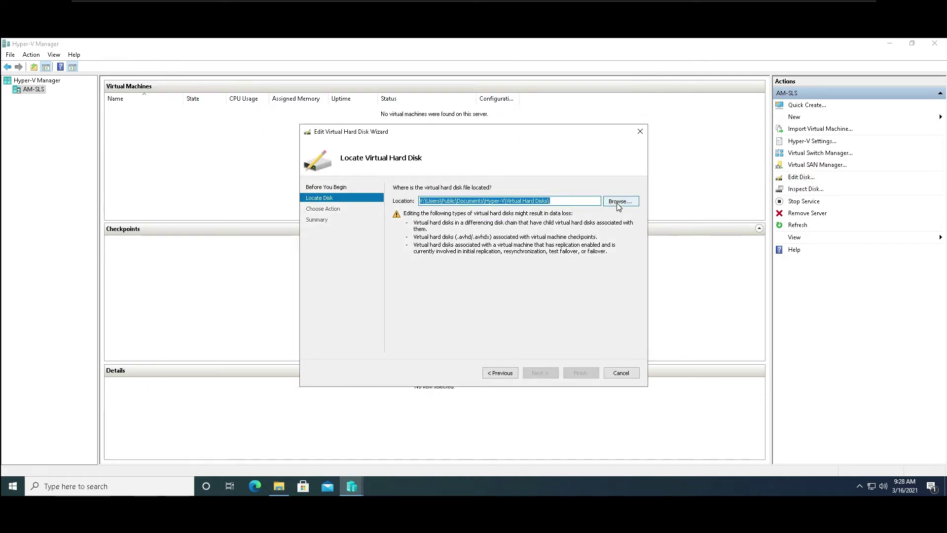
# Delete the New Virtual Machine disk file via the Browse dialog, then close the wizard and Hyper-V Manager.
pyautogui.click(617, 202)
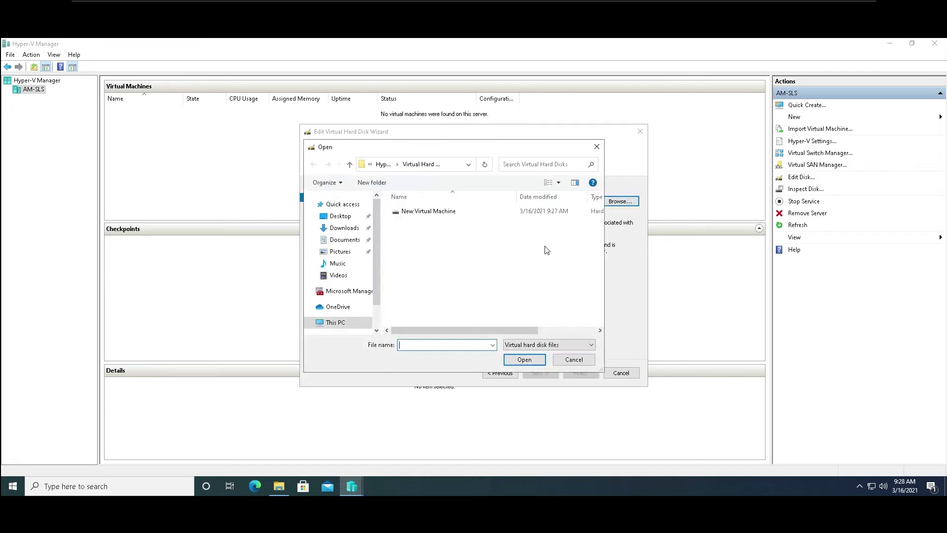
pyautogui.rightClick(434, 214)
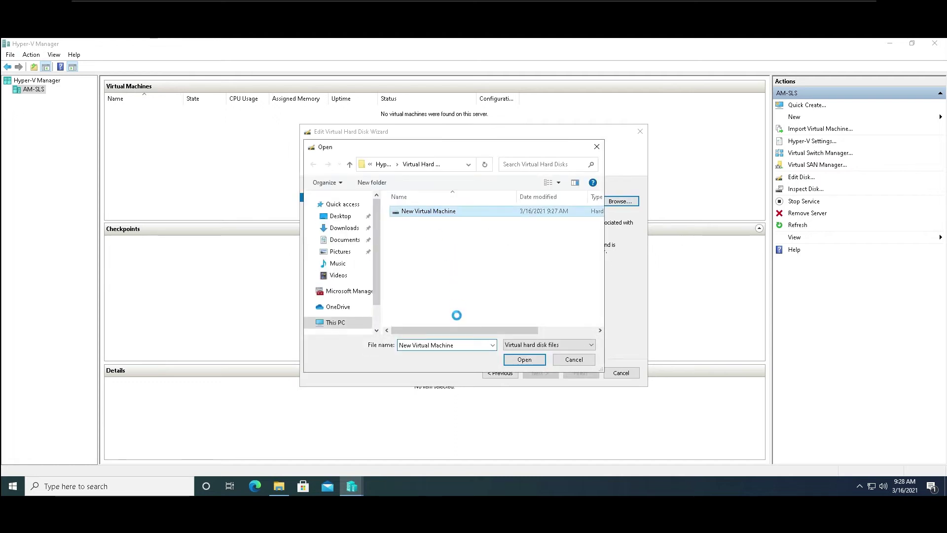
pyautogui.click(459, 342)
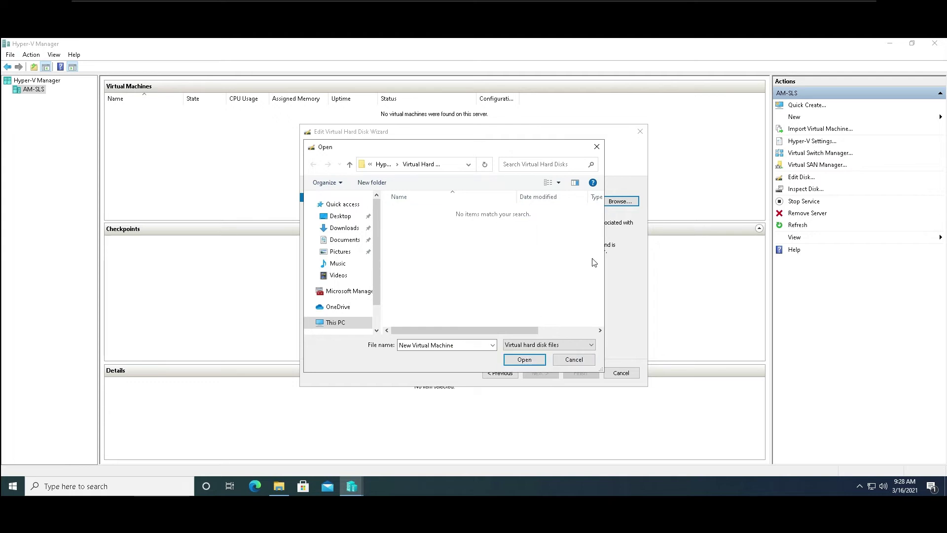
pyautogui.click(597, 147)
pyautogui.click(639, 131)
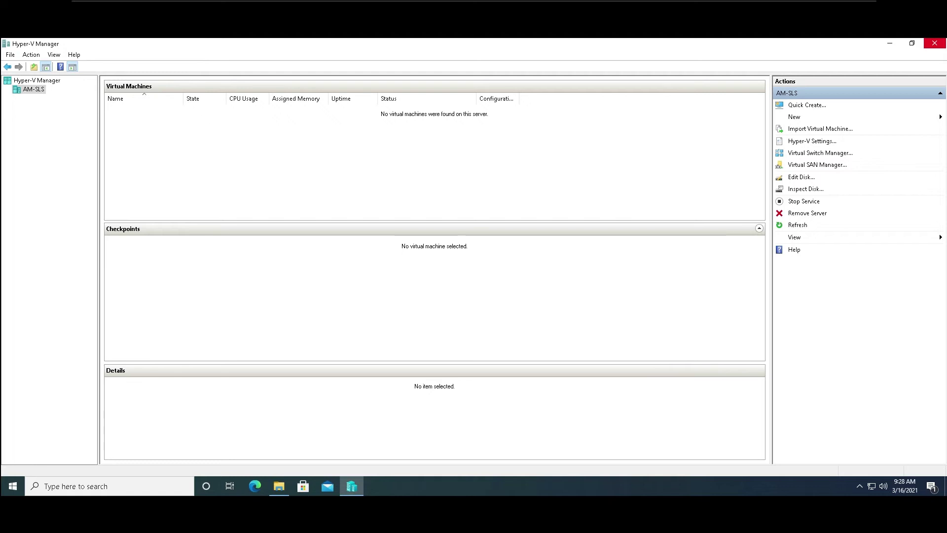
pyautogui.click(935, 44)
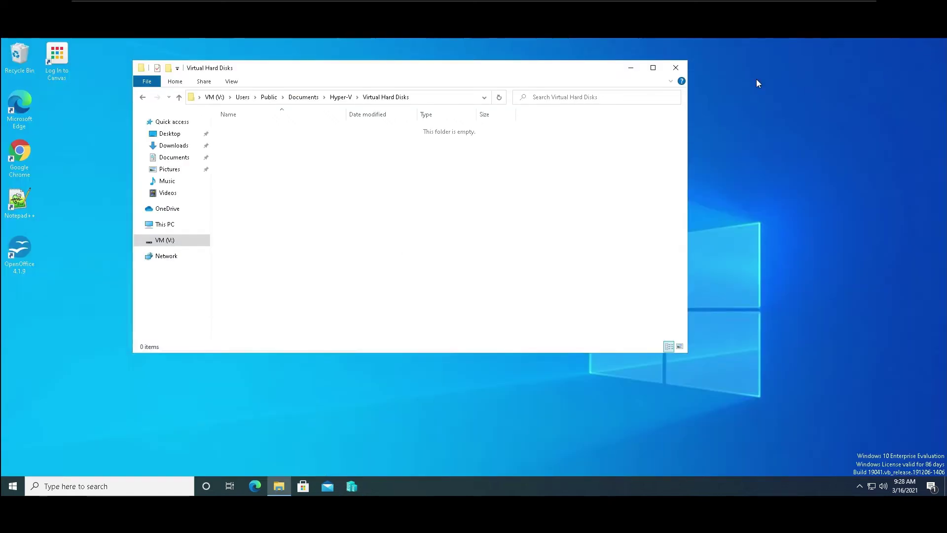
# Close the folder window and empty the Recycle Bin, permanently removing the disk file.
pyautogui.click(684, 74)
pyautogui.doubleClick(20, 55)
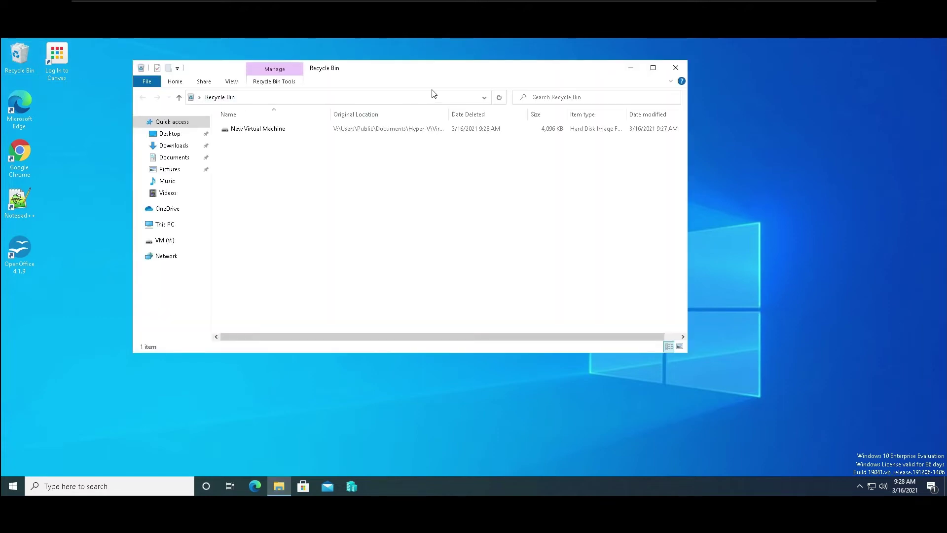
pyautogui.click(675, 68)
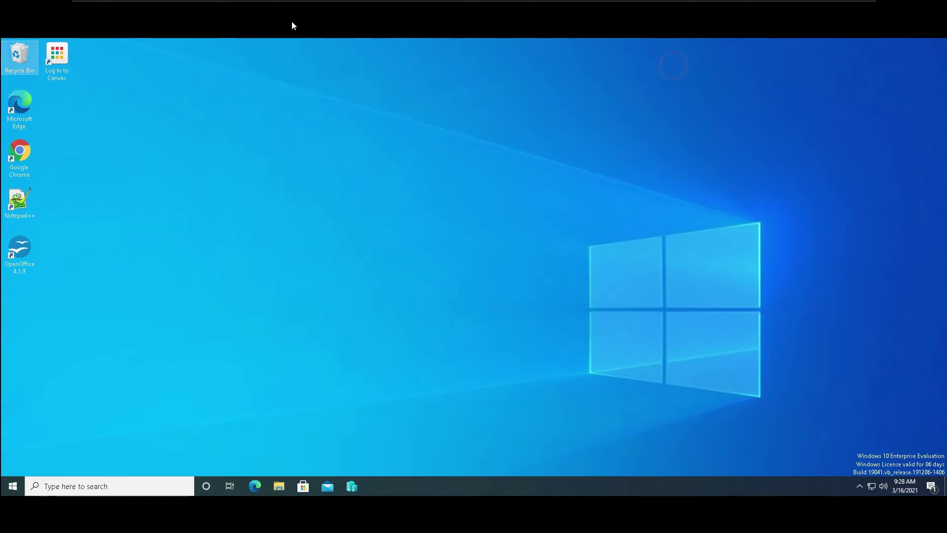
pyautogui.rightClick(12, 62)
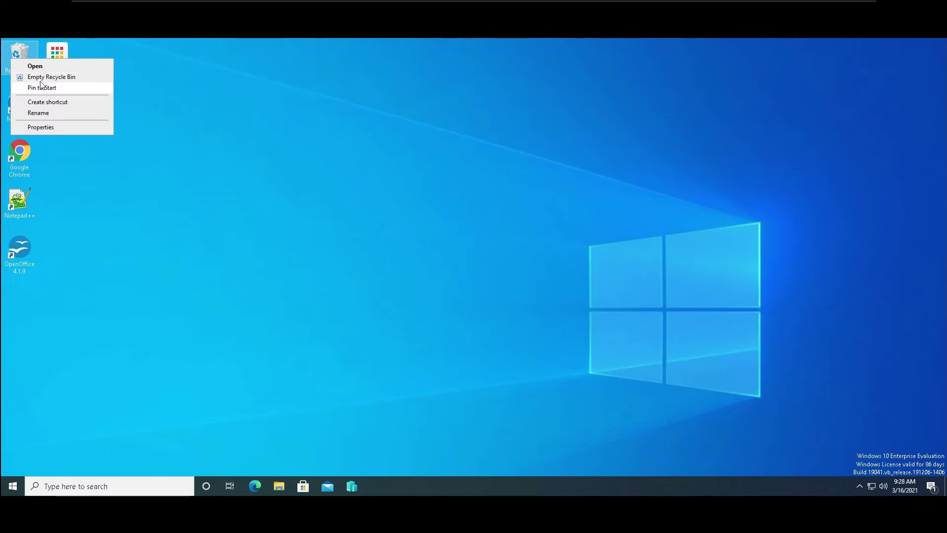
pyautogui.click(47, 76)
pyautogui.click(499, 304)
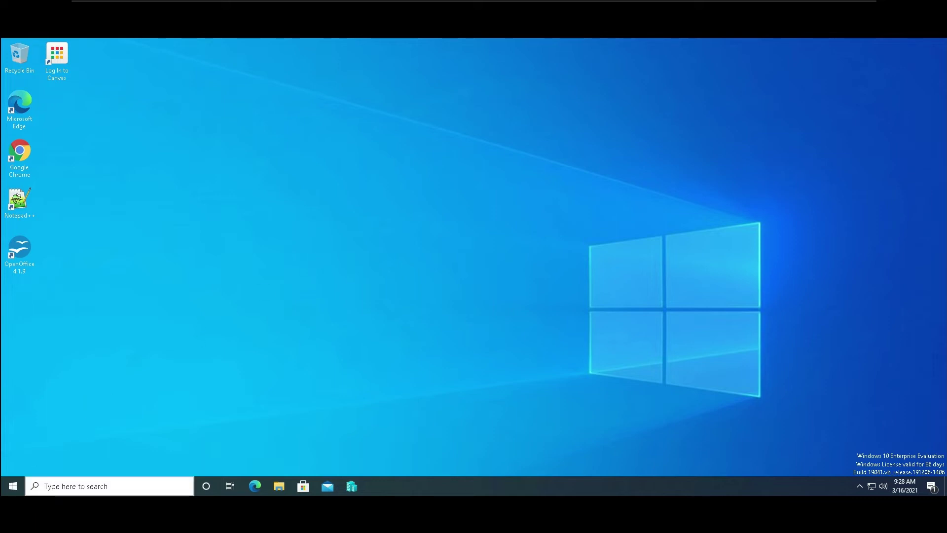
# Search the Start menu for USER, dismiss it, and bring up the Win+X power-user menu.
pyautogui.click(10, 490)
pyautogui.click(11, 488)
pyautogui.click(10, 488)
pyautogui.click(10, 487)
pyautogui.click(10, 488)
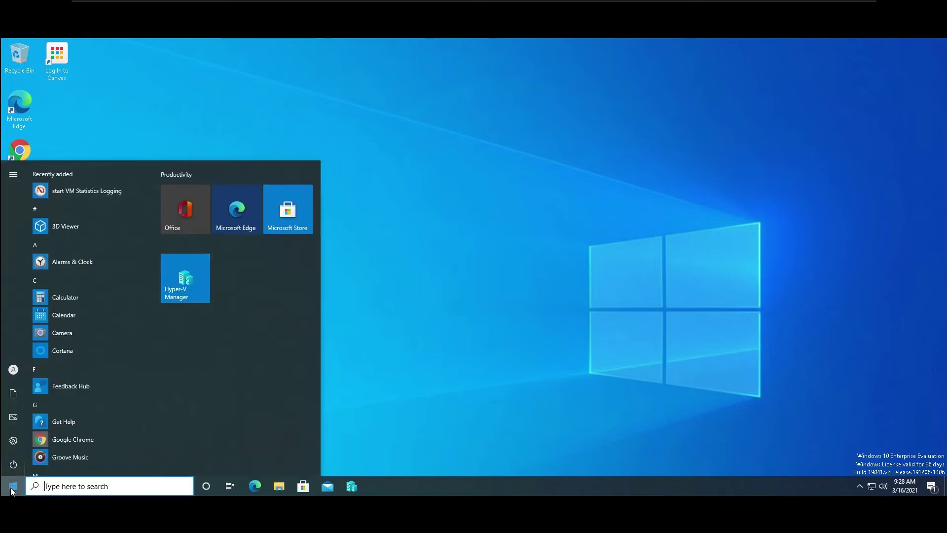
pyautogui.write('USER')
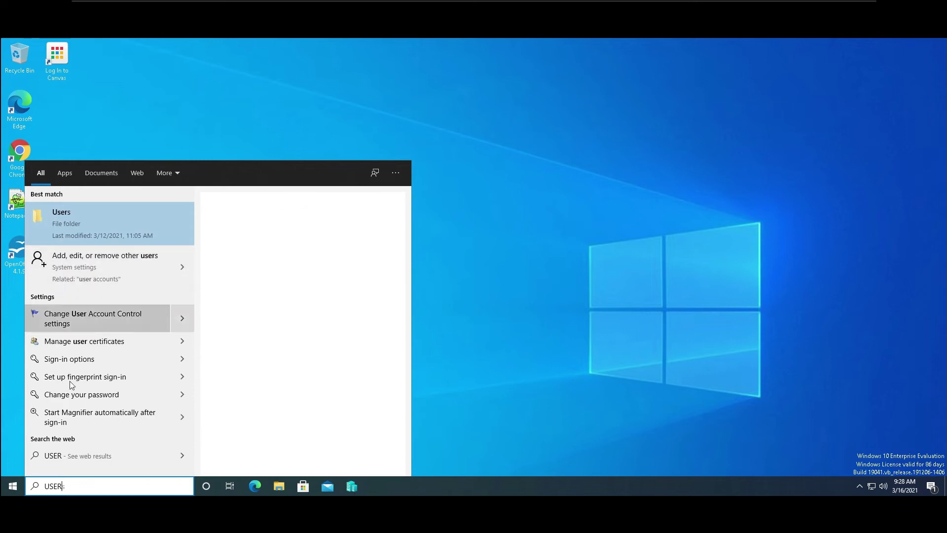
pyautogui.click(530, 263)
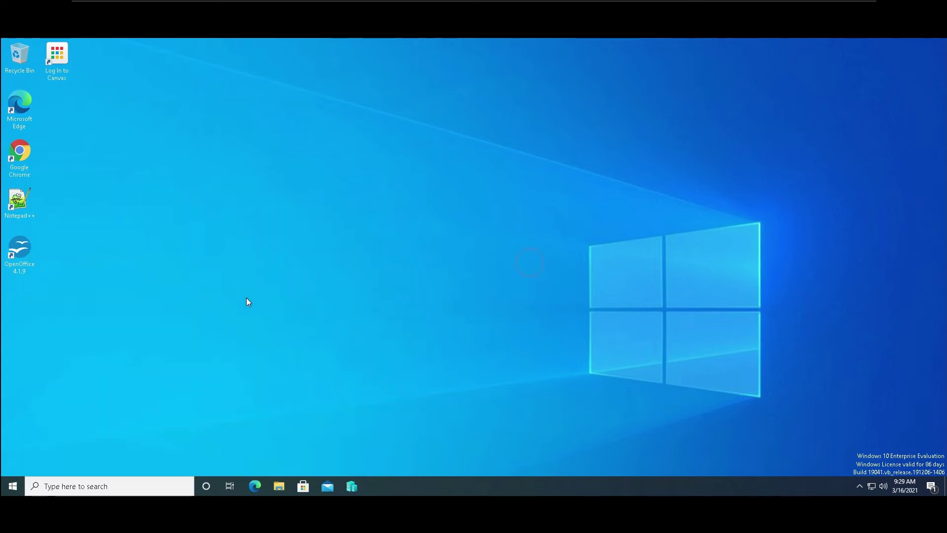
pyautogui.rightClick(20, 487)
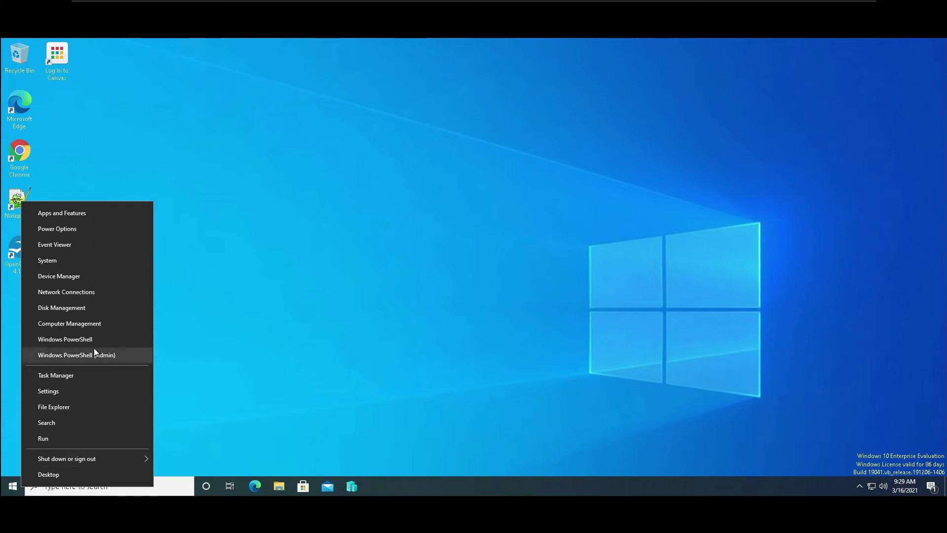
# Launch Computer Management and open Local Users and Groups > Users, showing five local accounts.
pyautogui.click(94, 321)
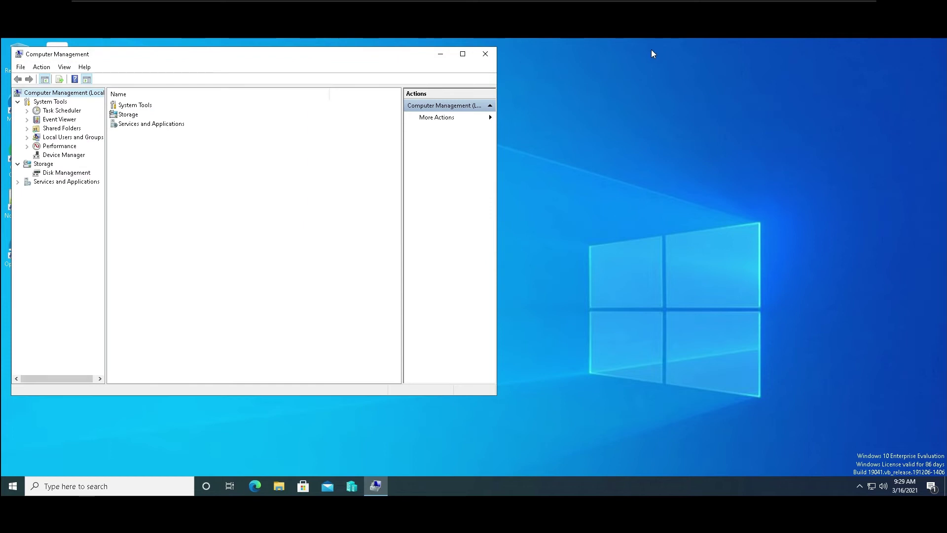
pyautogui.moveTo(377, 53); pyautogui.dragTo(666, 95)
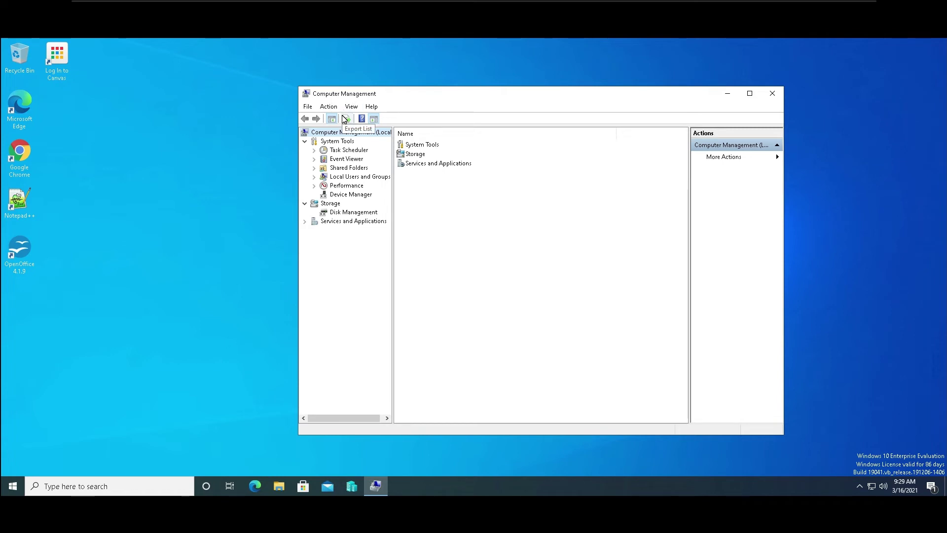
pyautogui.click(348, 159)
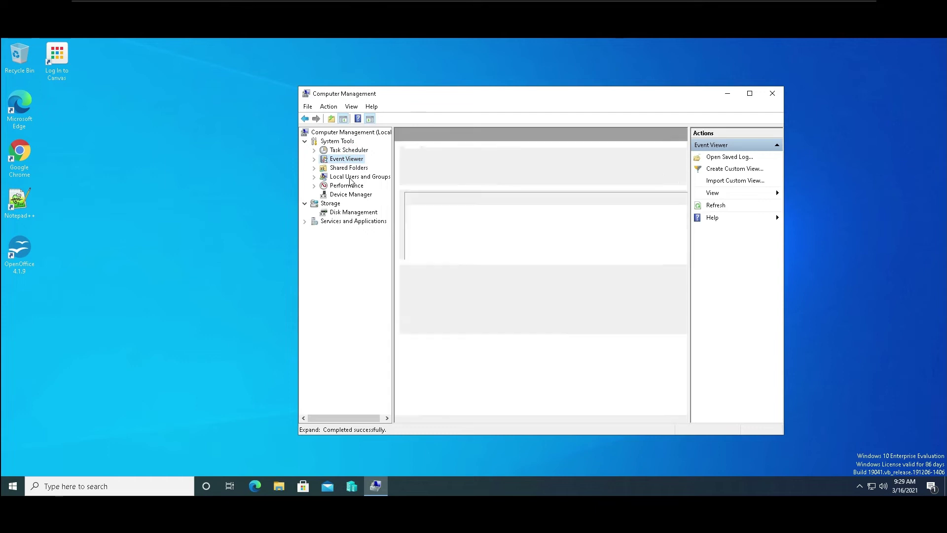
pyautogui.click(348, 177)
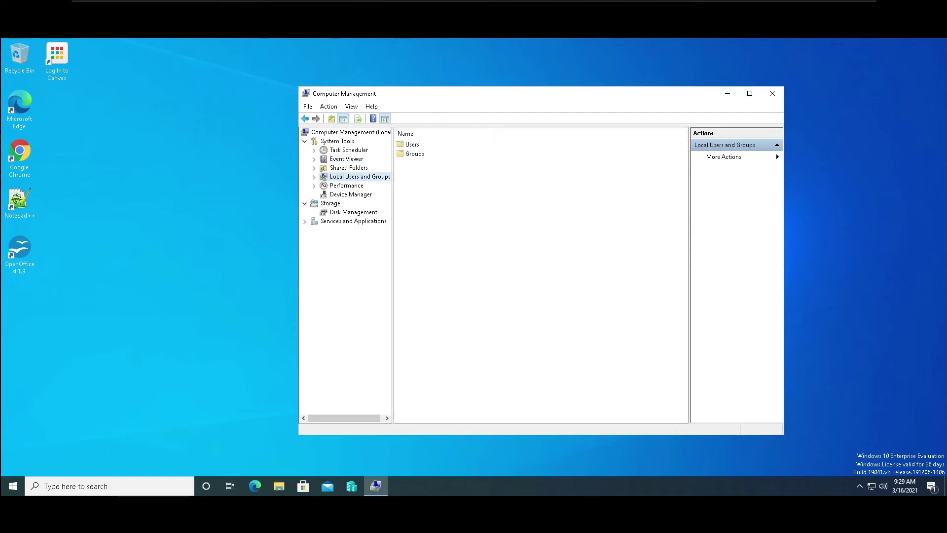
pyautogui.rightClick(17, 490)
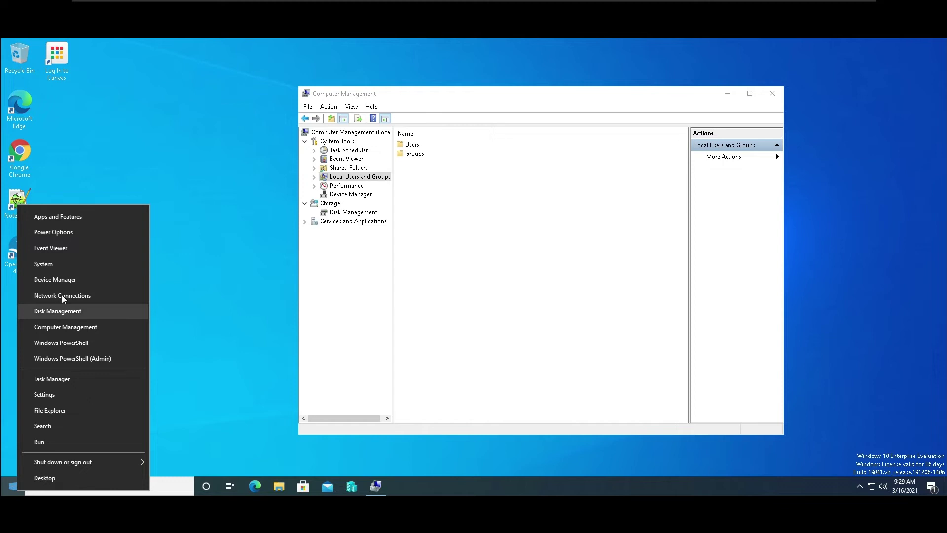
pyautogui.click(380, 287)
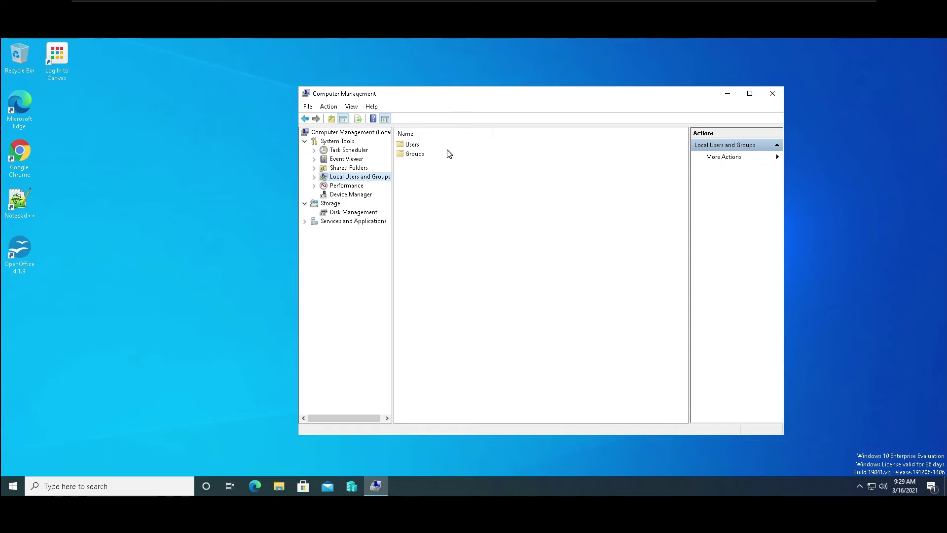
pyautogui.doubleClick(413, 146)
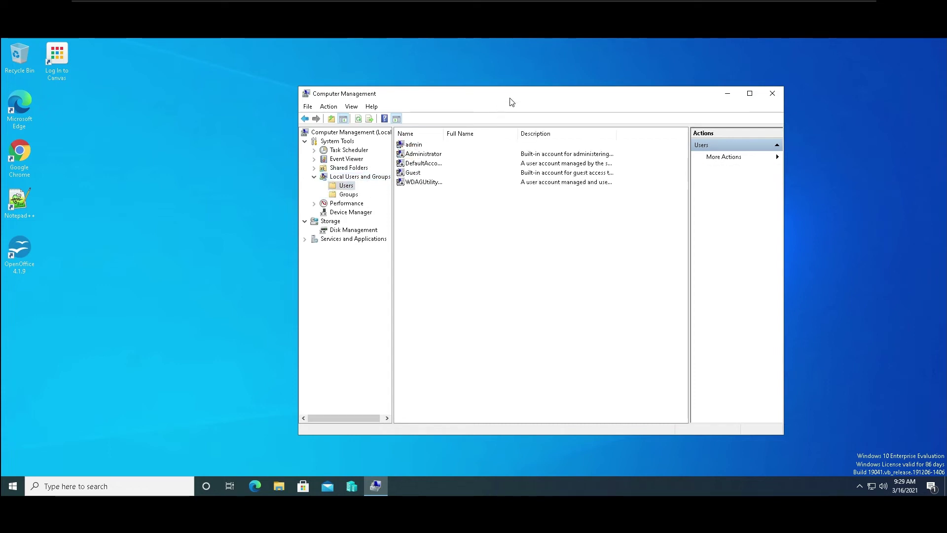
pyautogui.moveTo(518, 92); pyautogui.dragTo(459, 96)
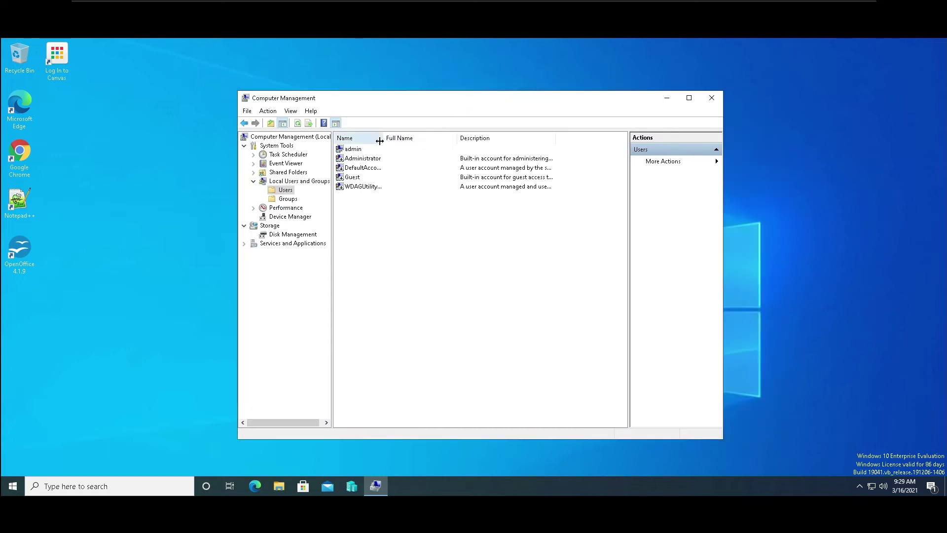
# Widen the Name column so DefaultAccount and WDAGUtilityAccount appear in full.
pyautogui.moveTo(383, 139); pyautogui.dragTo(440, 139)
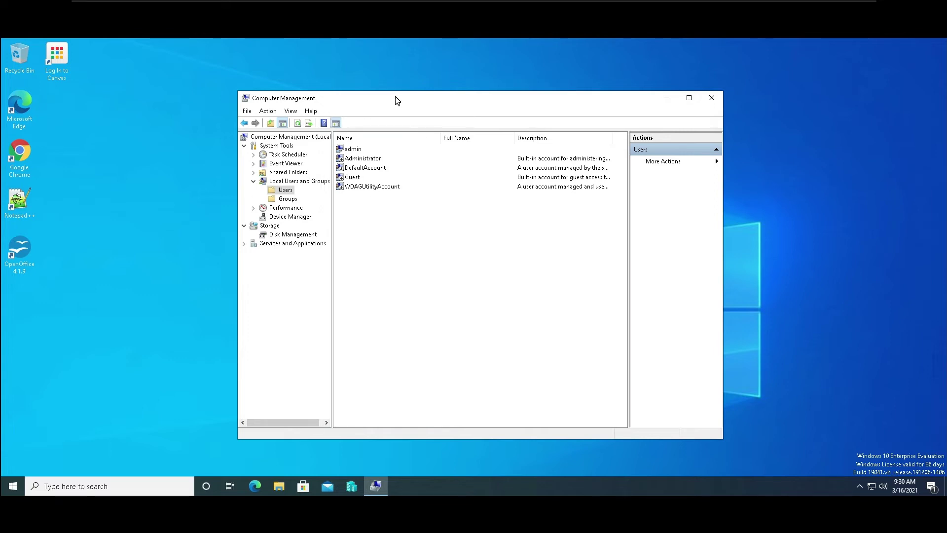
# Start a new local user, entering its user name and full name.
pyautogui.rightClick(376, 218)
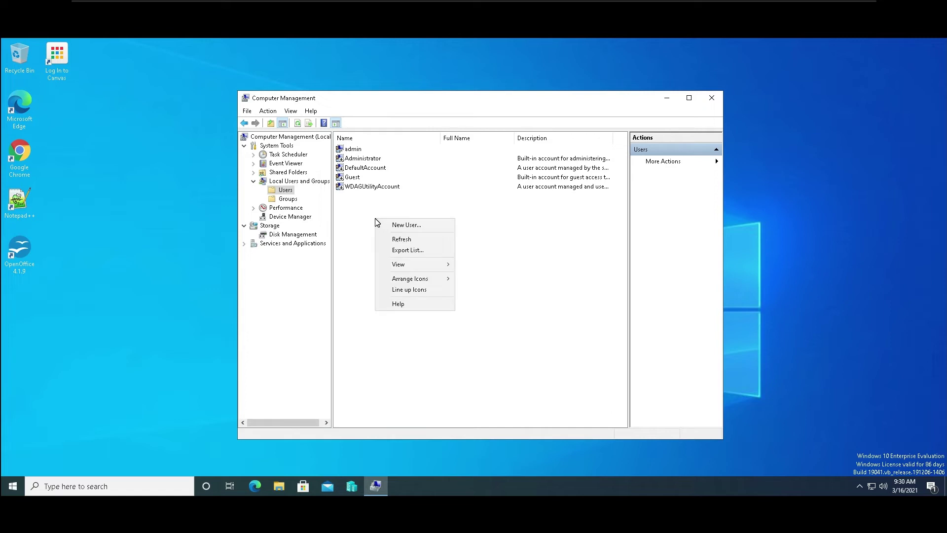
pyautogui.click(400, 226)
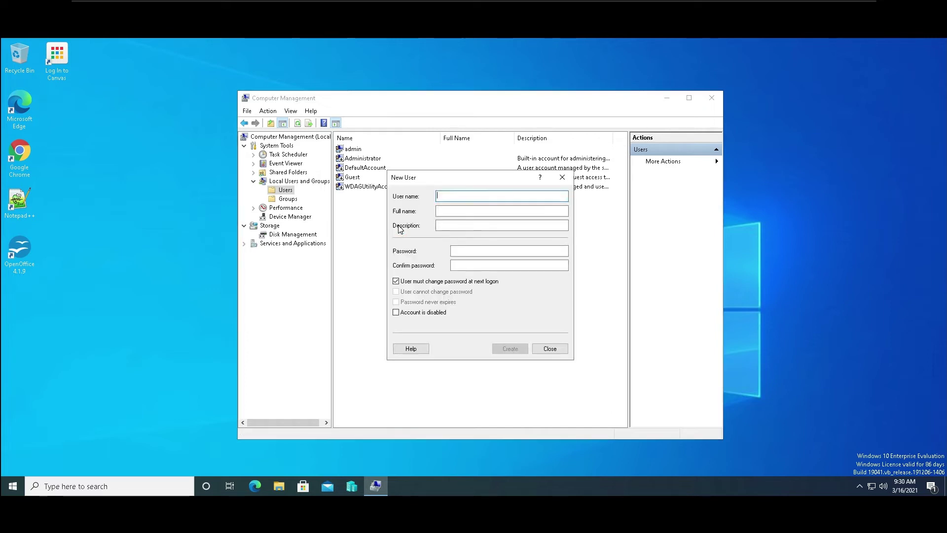
pyautogui.write('sEAN')
pyautogui.press('BackSpace')
pyautogui.press('BackSpace')
pyautogui.press('BackSpace')
pyautogui.press('BackSpace')
pyautogui.write('Sean')
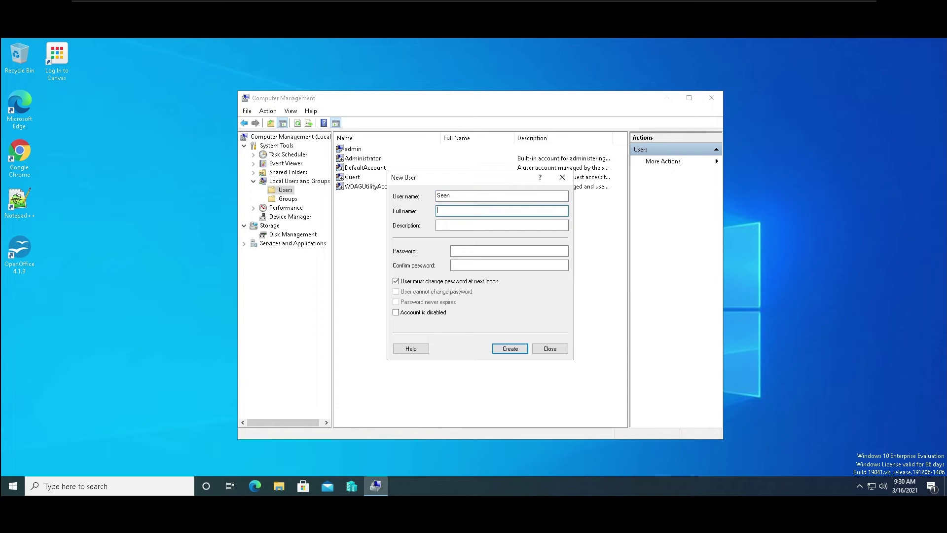
pyautogui.write('Spangler')
pyautogui.press('Tab')
pyautogui.click(465, 225)
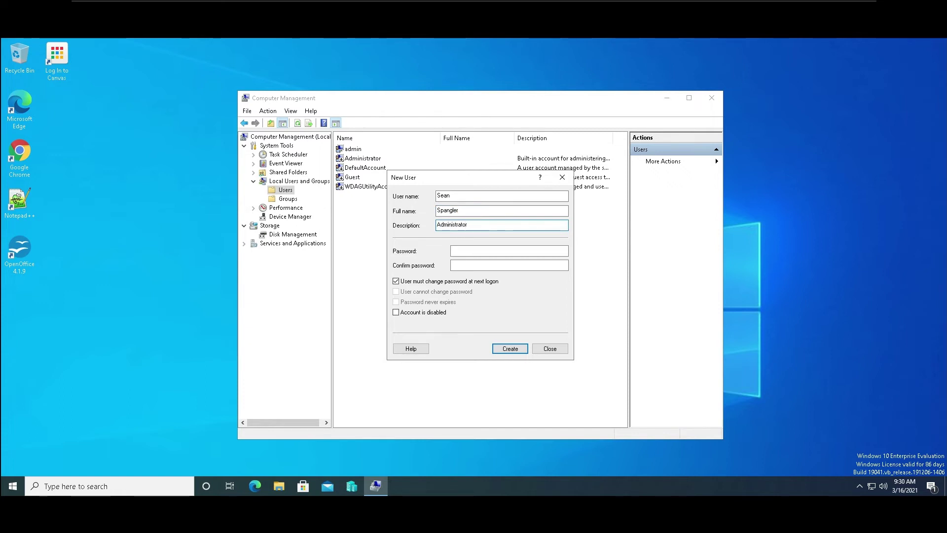
# Set and confirm the password, clear must-change, enable Password never expires, and create the user.
pyautogui.click(468, 251)
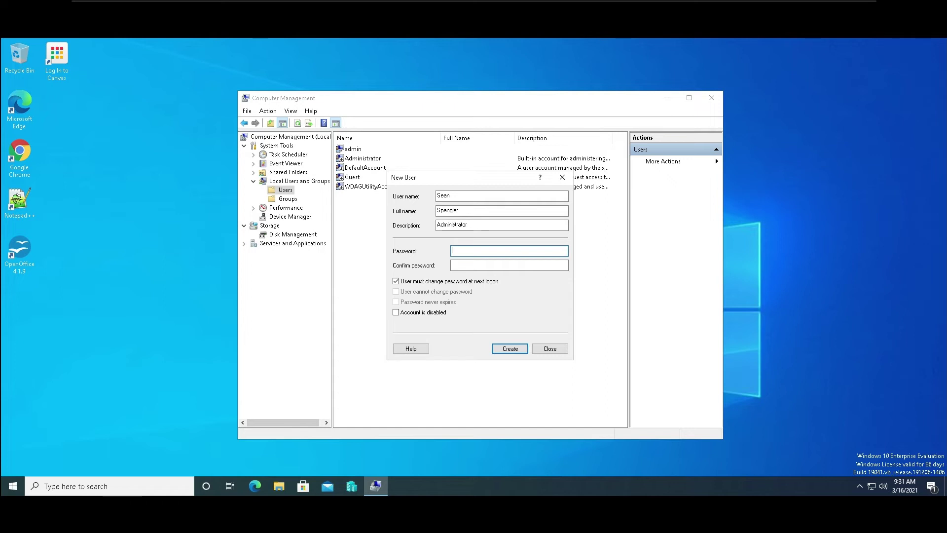
pyautogui.write('••')
pyautogui.press('BackSpace')
pyautogui.press('BackSpace')
pyautogui.write('••')
pyautogui.press('Tab')
pyautogui.write('•••••••••')
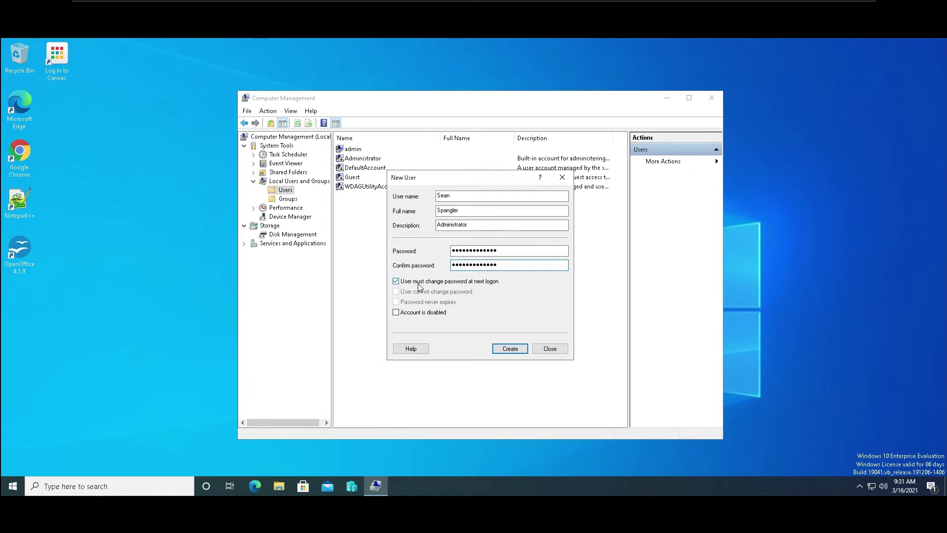
pyautogui.click(396, 281)
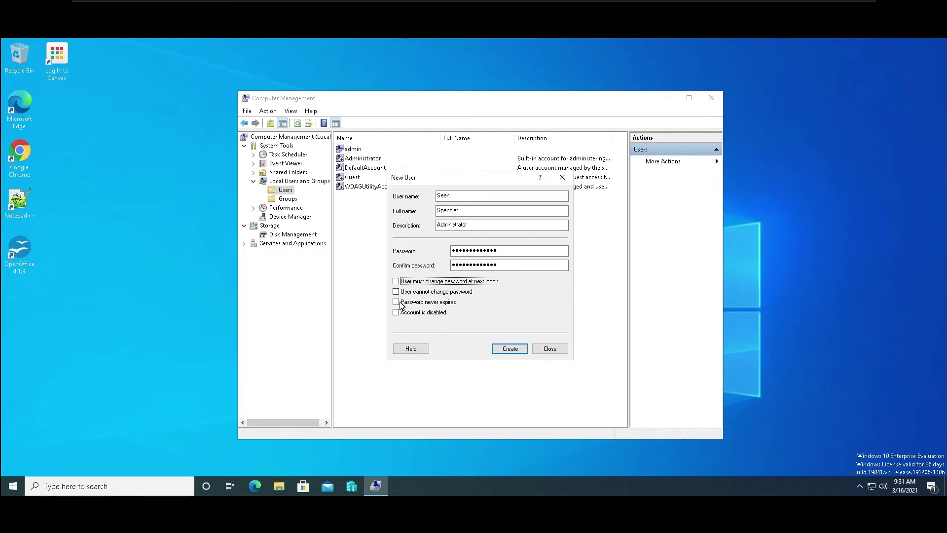
pyautogui.click(396, 302)
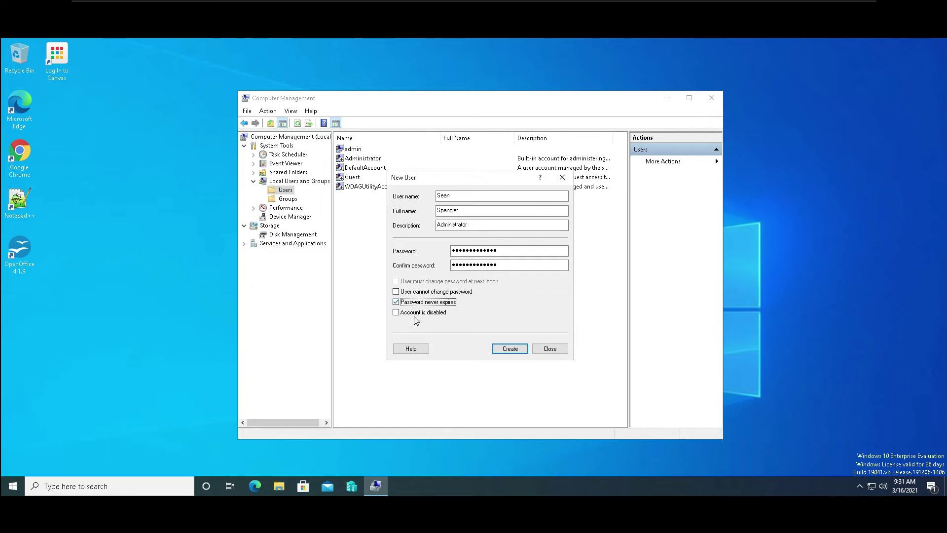
pyautogui.click(522, 349)
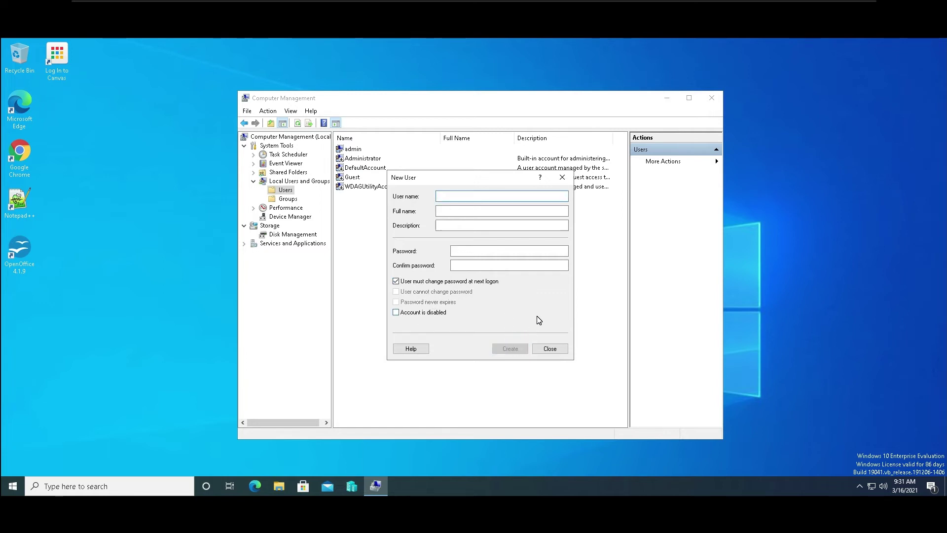
pyautogui.click(551, 348)
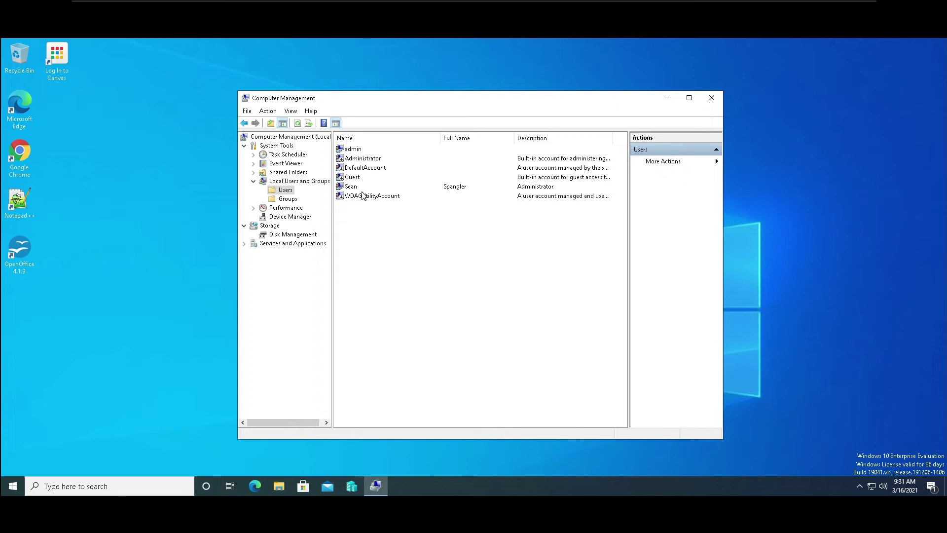
# Review the Administrator account's Member Of groups, then bring up the new user's context menu.
pyautogui.rightClick(357, 160)
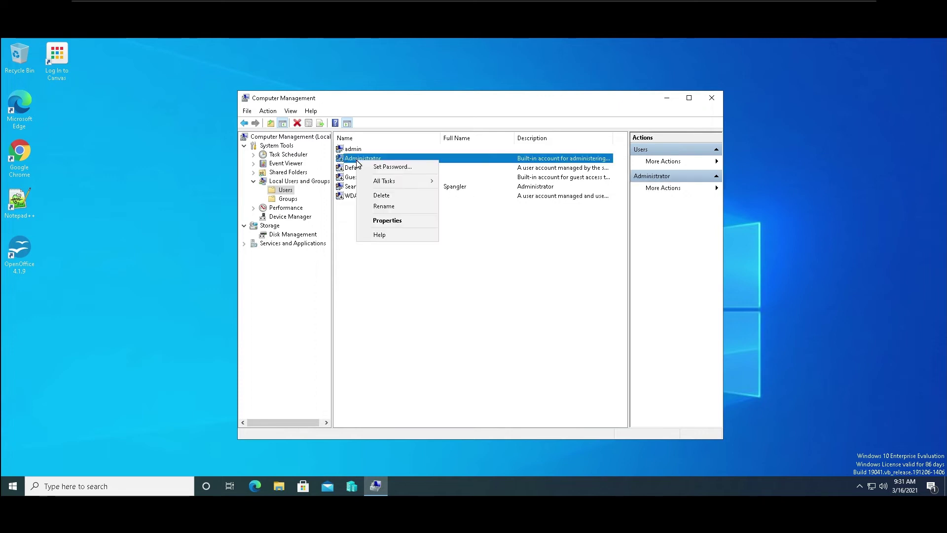
pyautogui.click(389, 223)
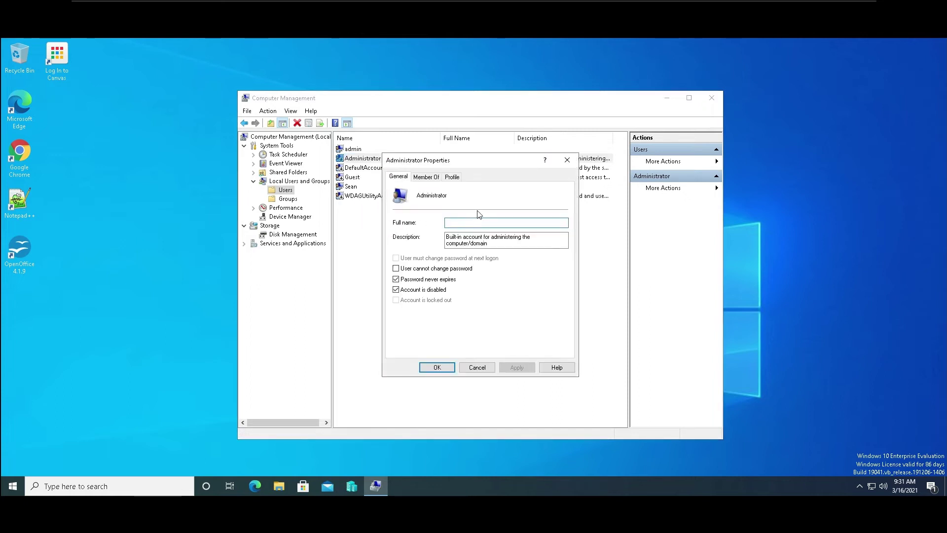
pyautogui.click(420, 178)
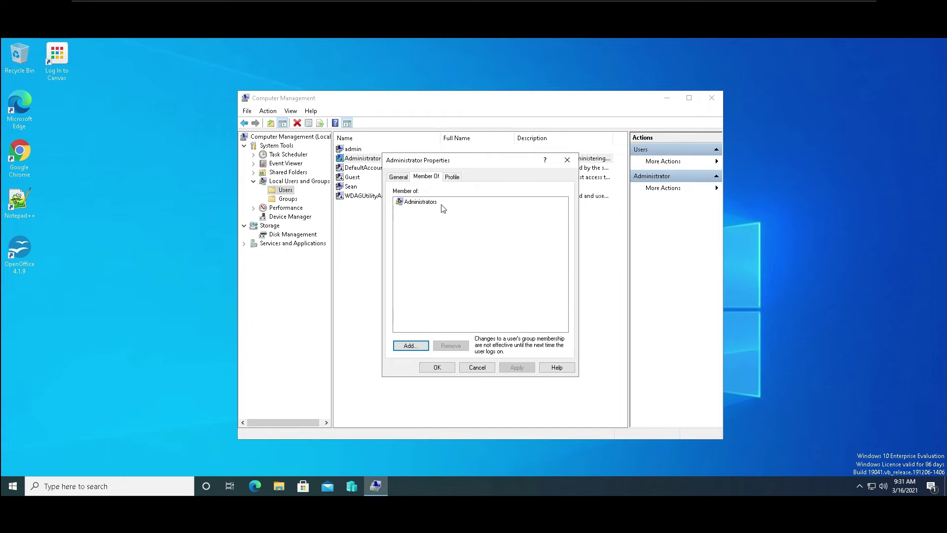
pyautogui.click(568, 160)
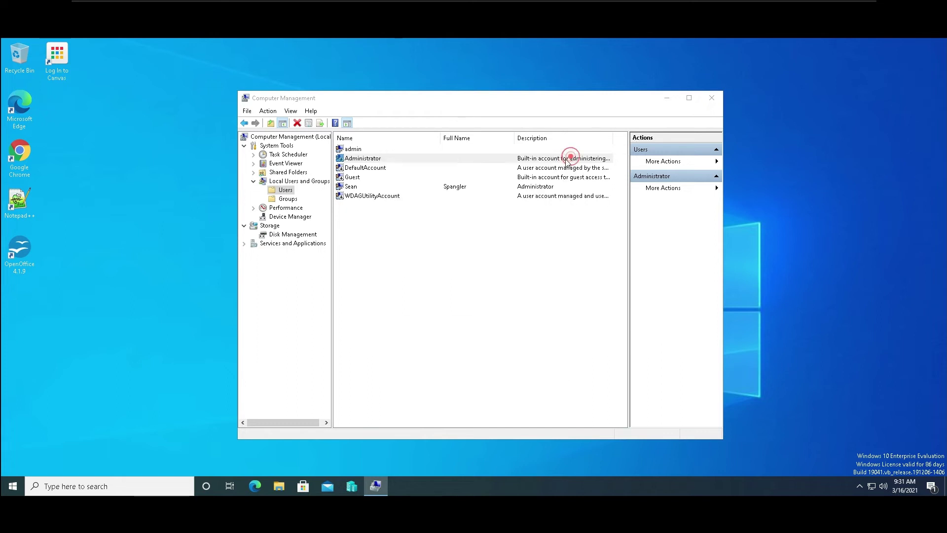
pyautogui.rightClick(371, 187)
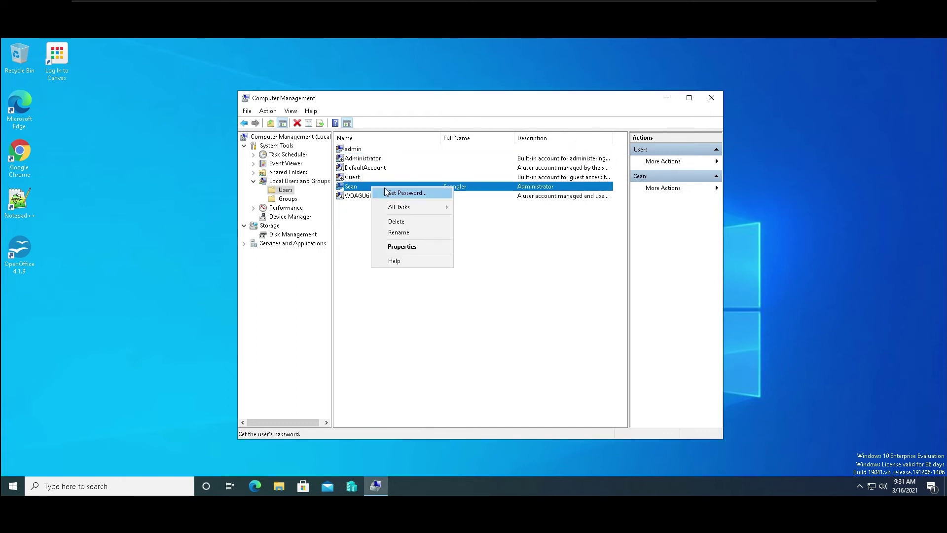
# Add the new user to the Administrators group, apply it, and close Computer Management.
pyautogui.click(409, 253)
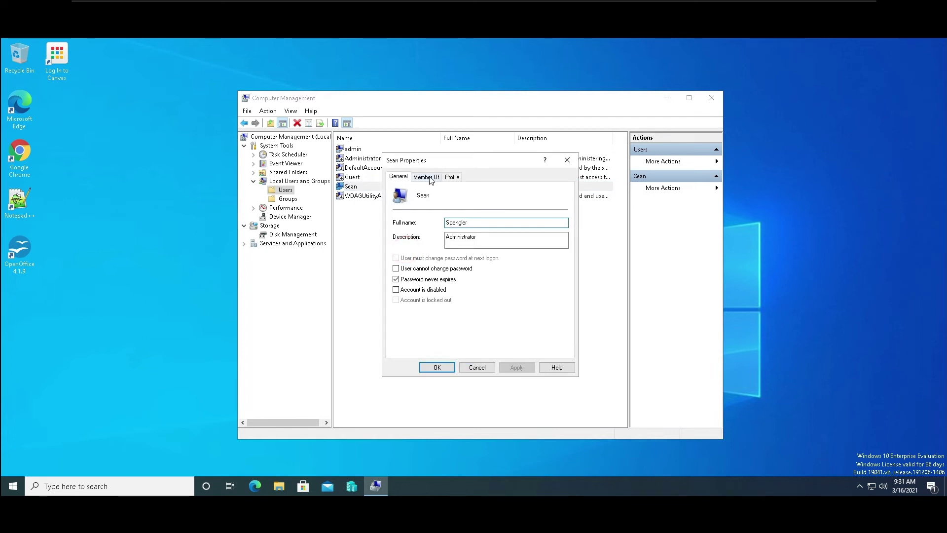
pyautogui.click(427, 176)
pyautogui.click(425, 346)
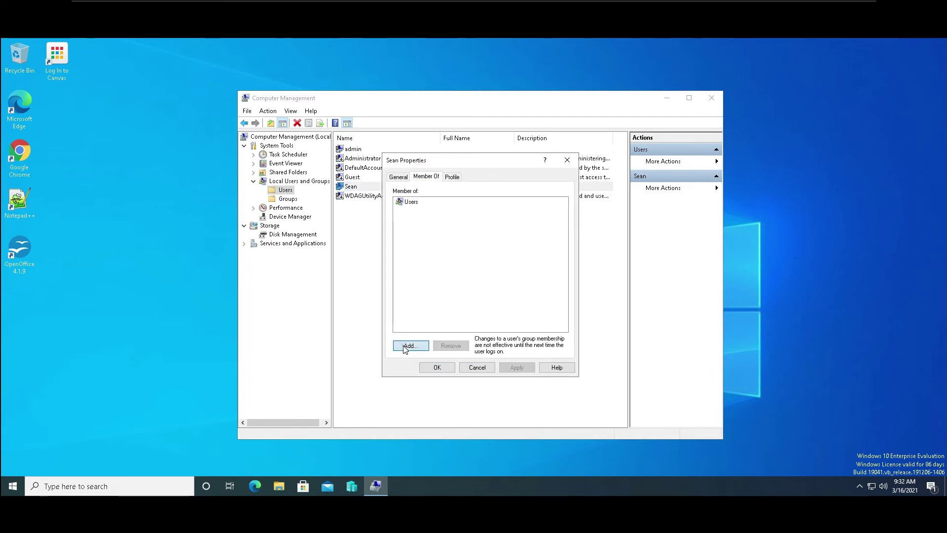
pyautogui.write('ad')
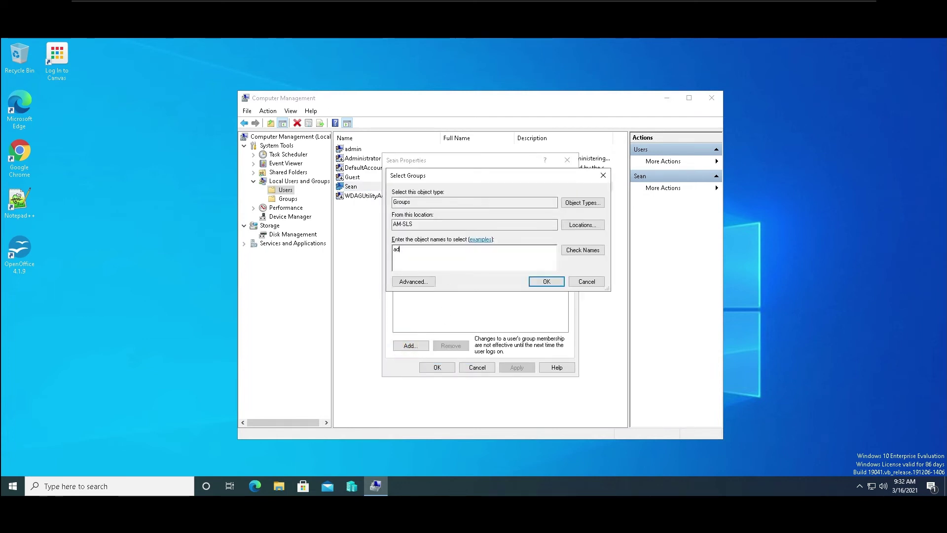
pyautogui.write('ministrators')
pyautogui.click(579, 251)
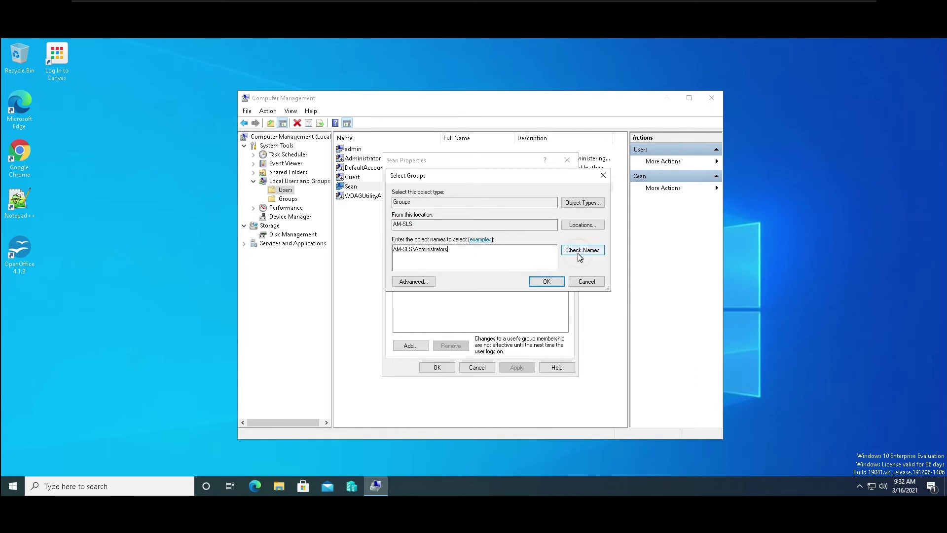
pyautogui.click(547, 282)
pyautogui.click(516, 368)
pyautogui.click(435, 369)
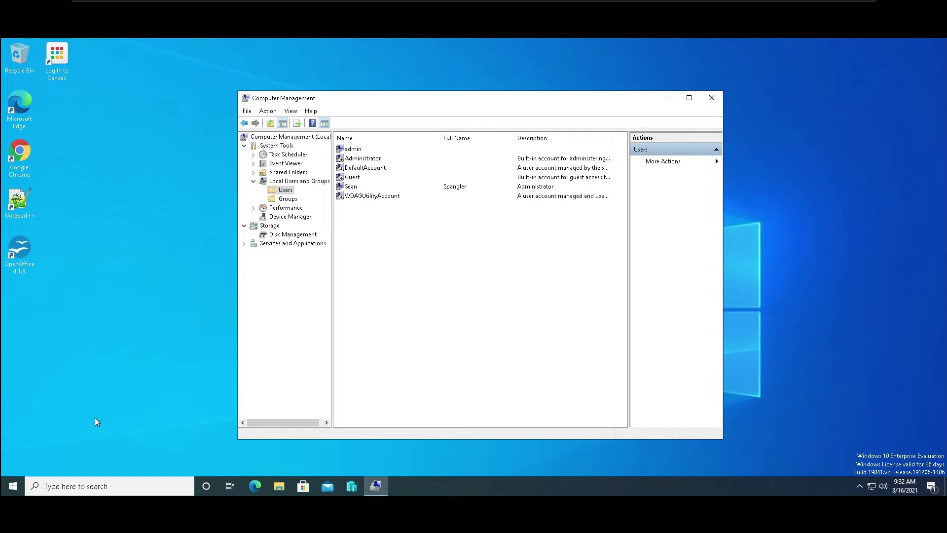
pyautogui.click(712, 98)
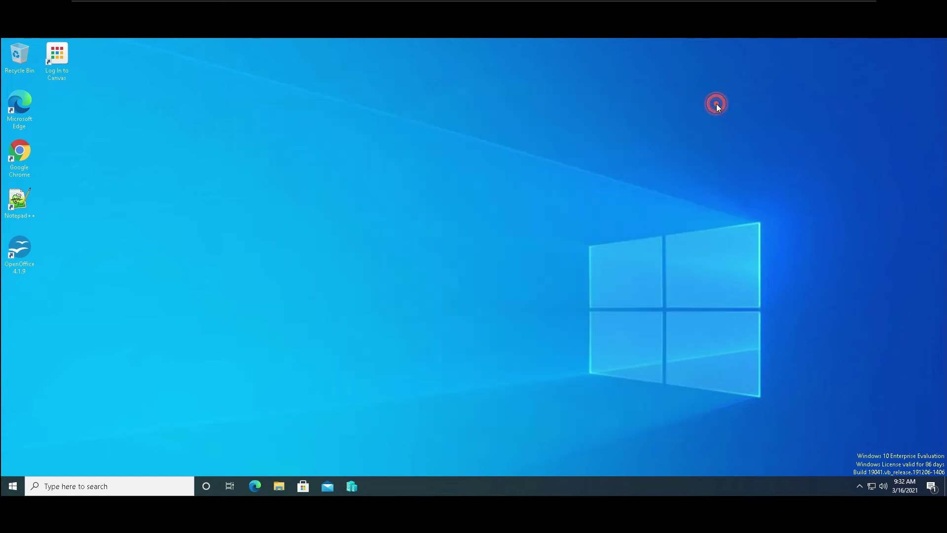
# Sign out of the admin account through the Start menu's account options.
pyautogui.rightClick(14, 487)
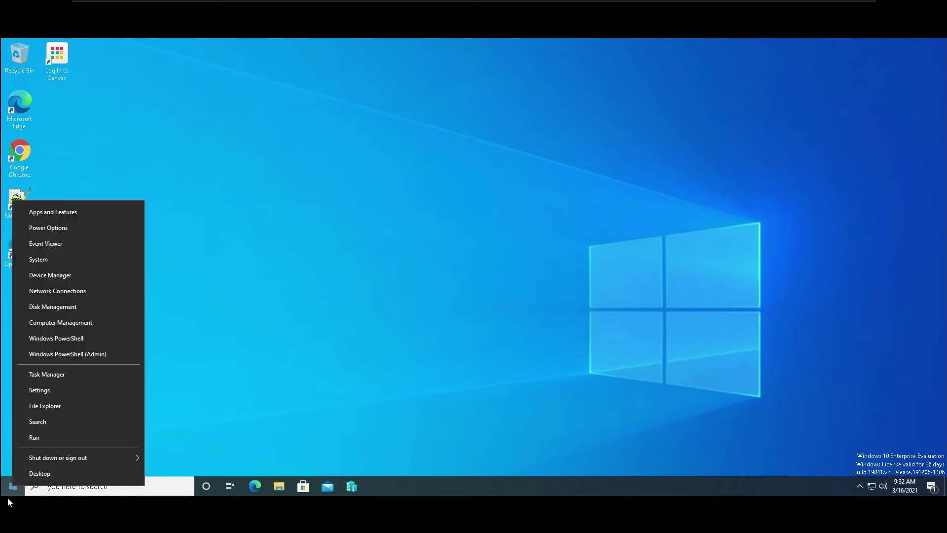
pyautogui.click(14, 490)
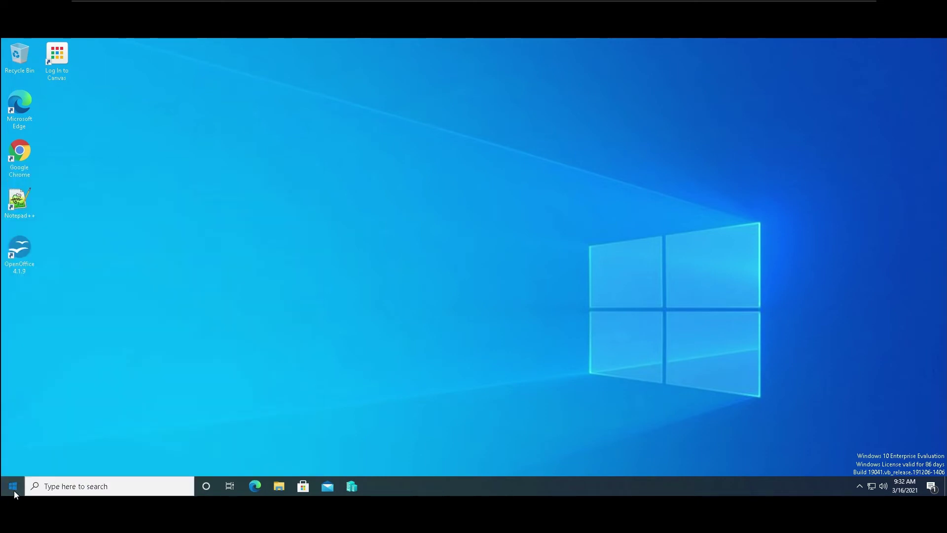
pyautogui.click(13, 491)
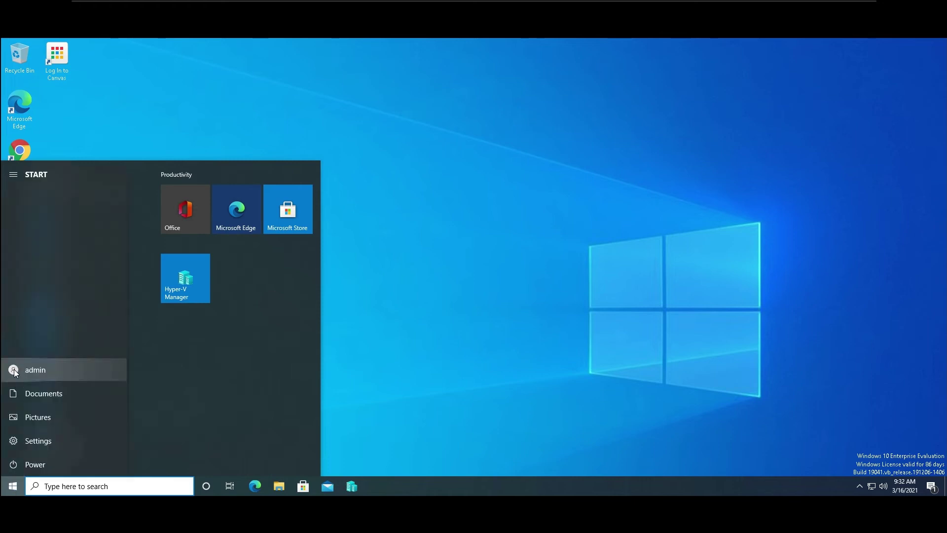
pyautogui.click(14, 370)
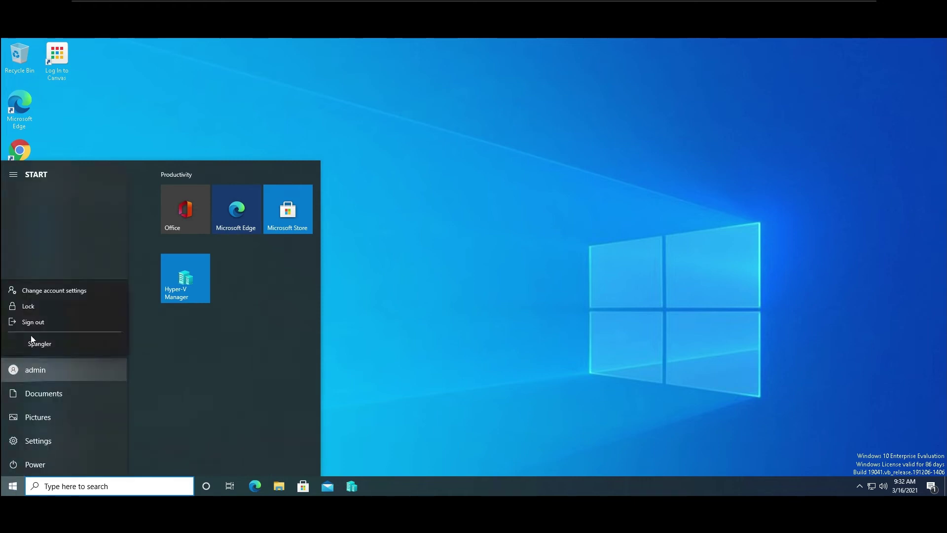
pyautogui.click(17, 358)
pyautogui.click(14, 368)
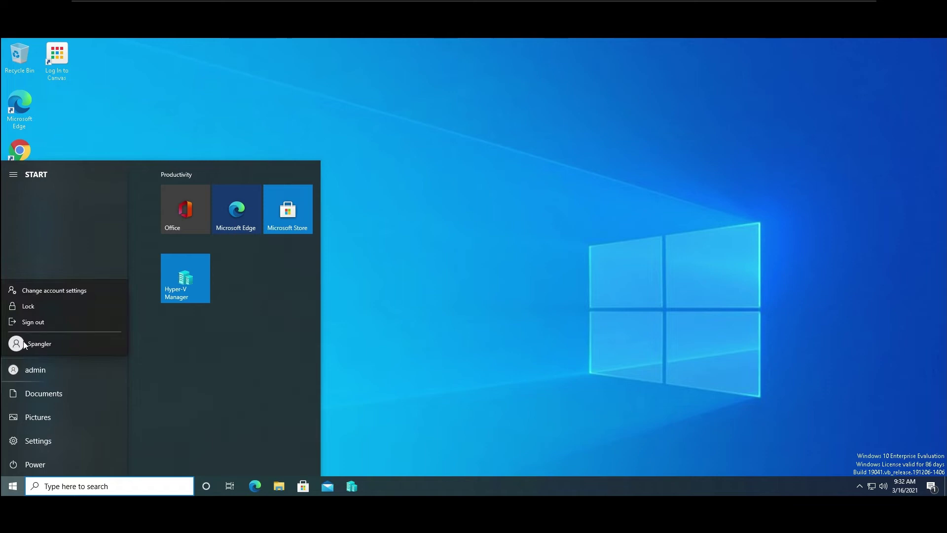
pyautogui.click(25, 326)
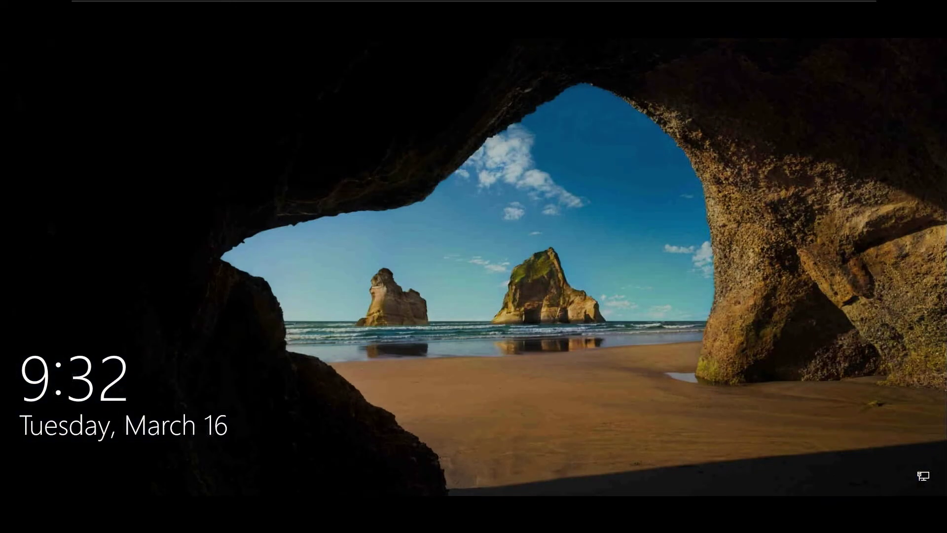
# From the lock screen, choose the new user account and sign in with its password.
pyautogui.click(554, 494)
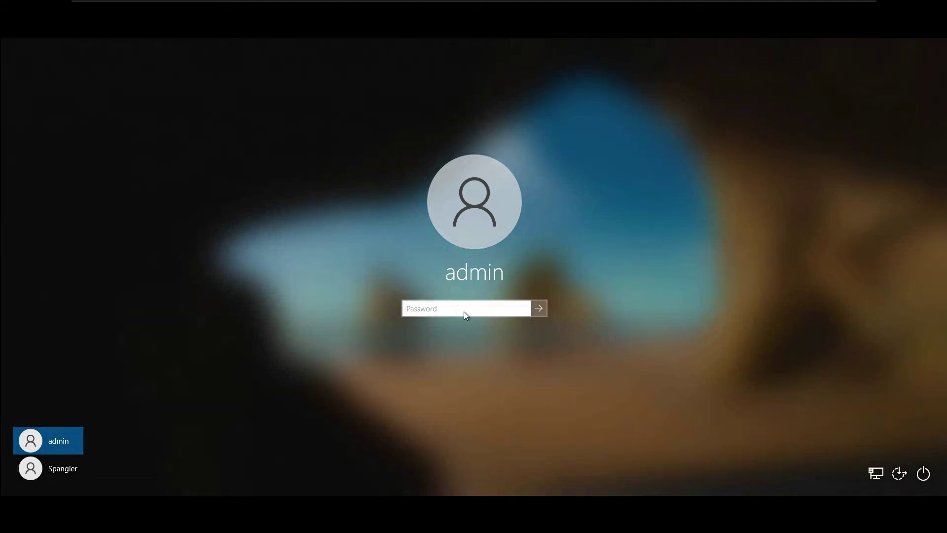
pyautogui.click(464, 311)
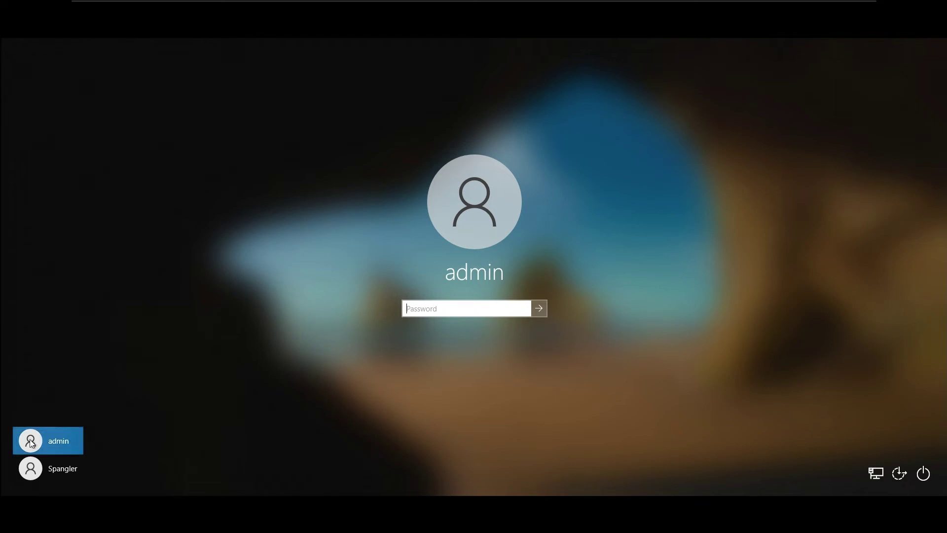
pyautogui.click(57, 475)
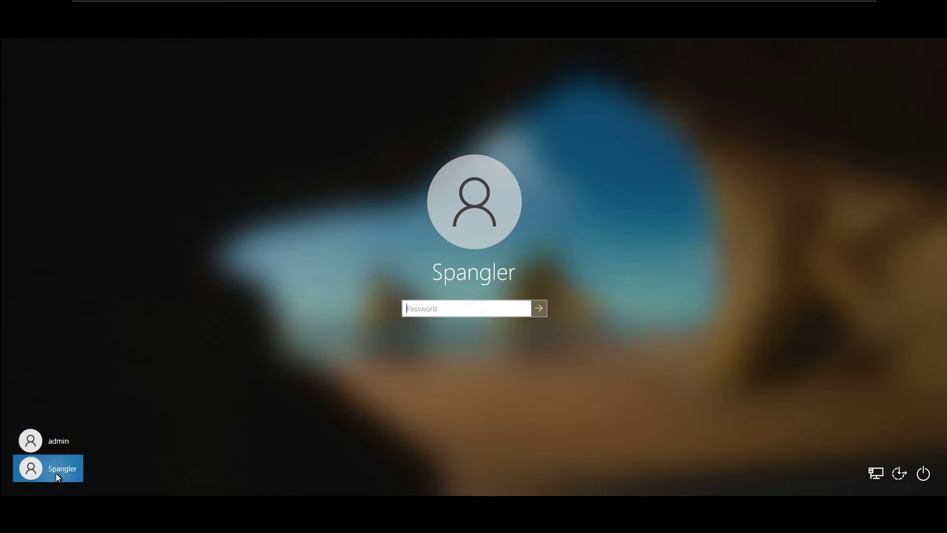
pyautogui.click(421, 307)
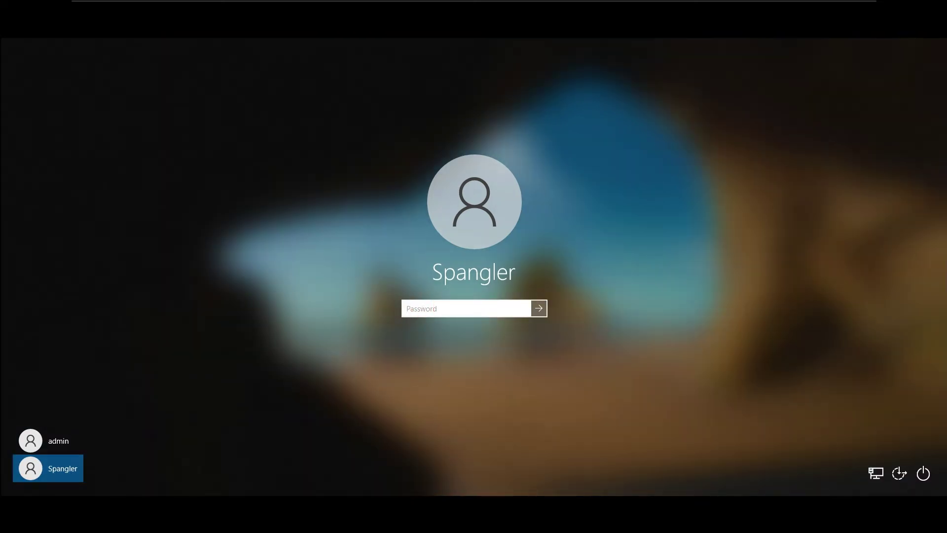
pyautogui.write('*************')
pyautogui.press('Return')
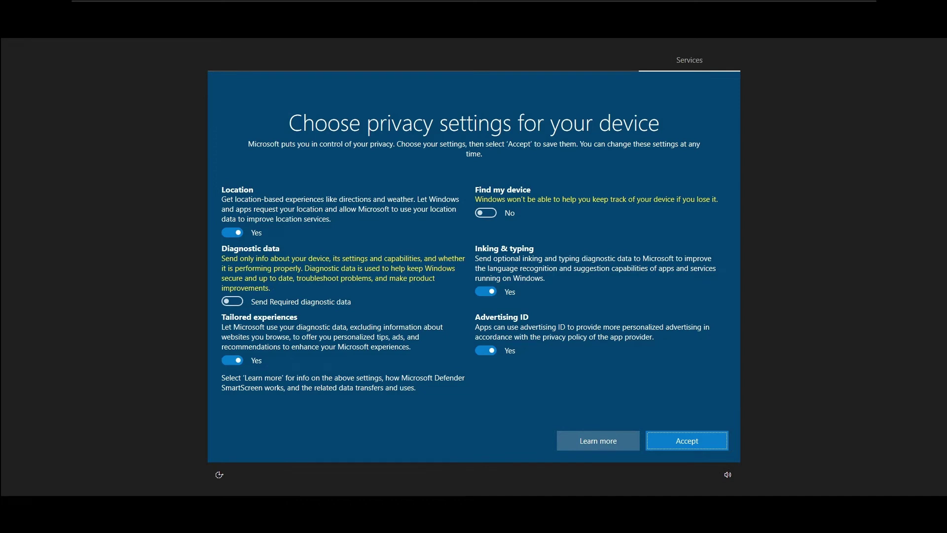
# Set Inking & typing, Advertising ID, Tailored experiences and Location to No, then accept.
pyautogui.click(490, 290)
pyautogui.click(485, 351)
pyautogui.click(239, 362)
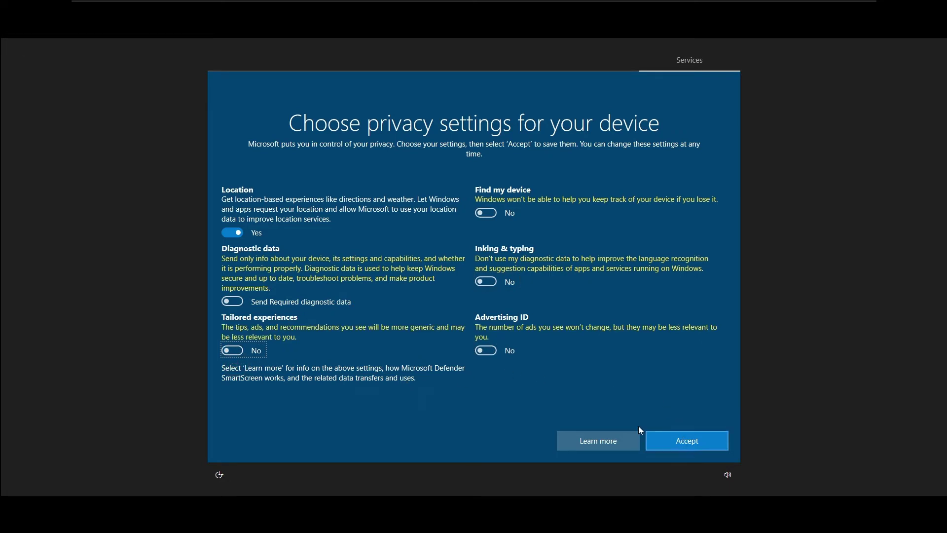
pyautogui.click(238, 234)
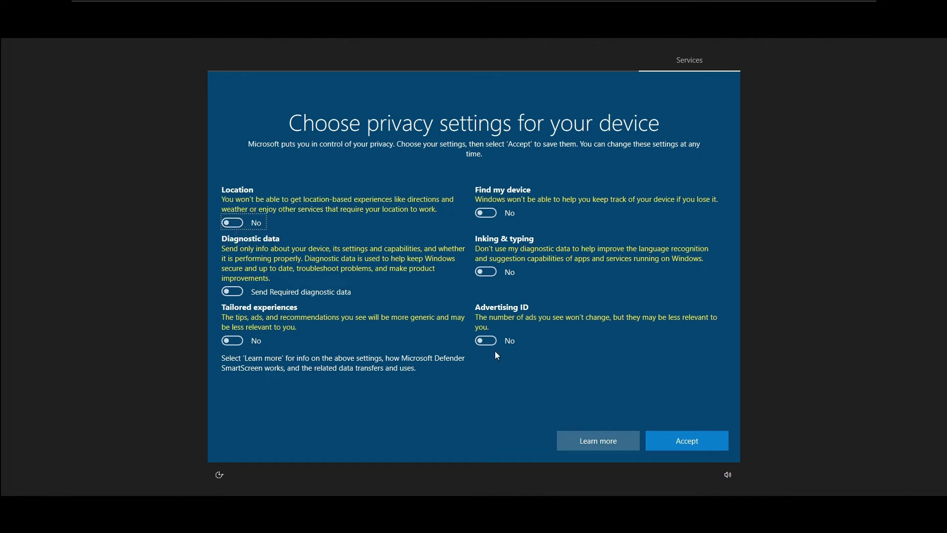
pyautogui.click(682, 436)
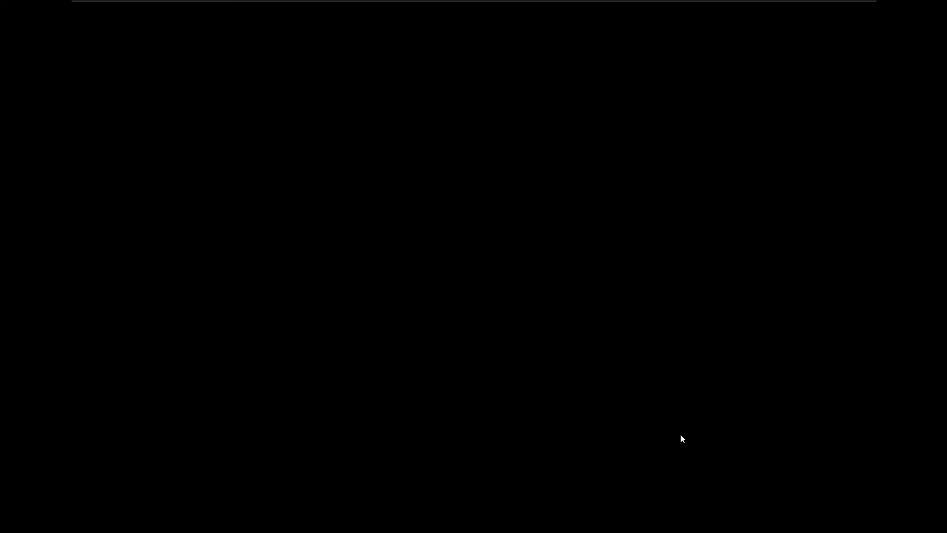
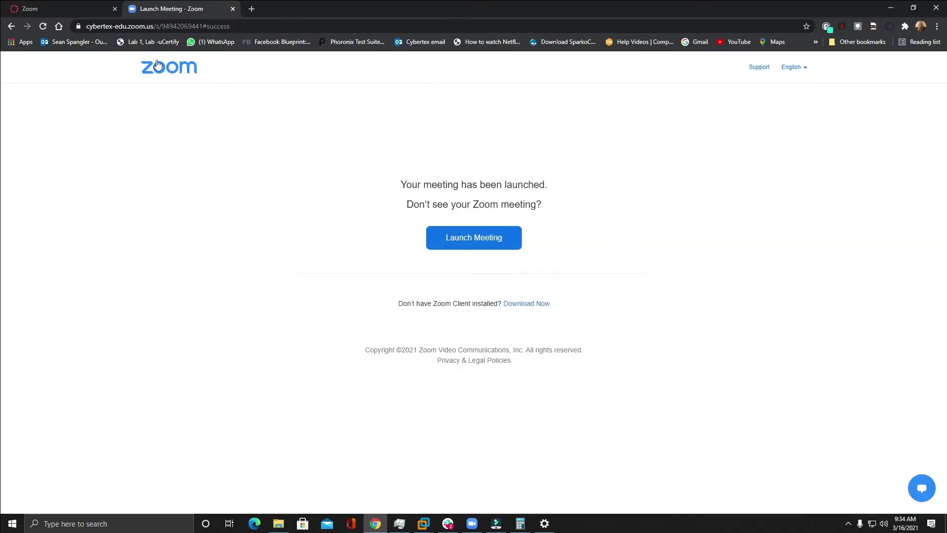
# Load the Canvas login page, copy its address, and minimize Chrome to reveal the VM desktop.
pyautogui.click(57, 25)
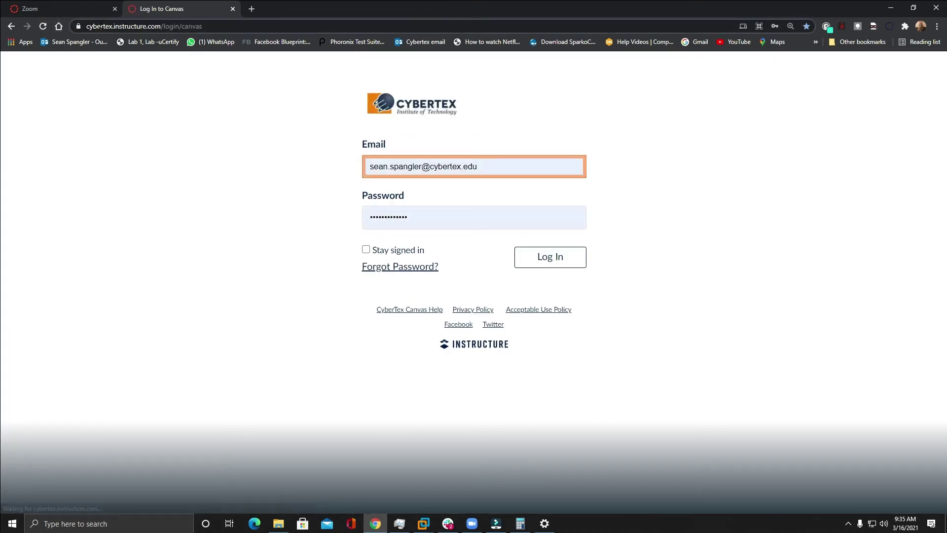
pyautogui.rightClick(101, 27)
pyautogui.click(141, 93)
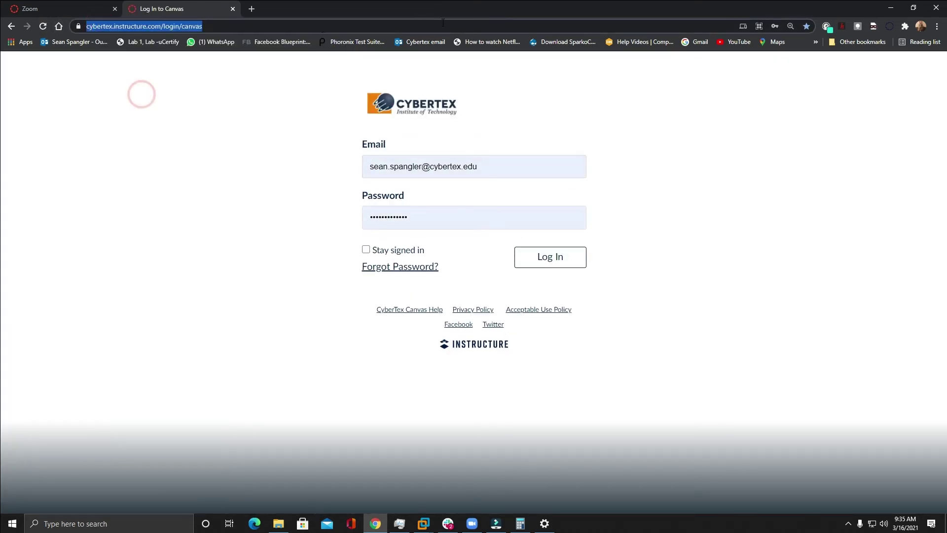
pyautogui.click(883, 13)
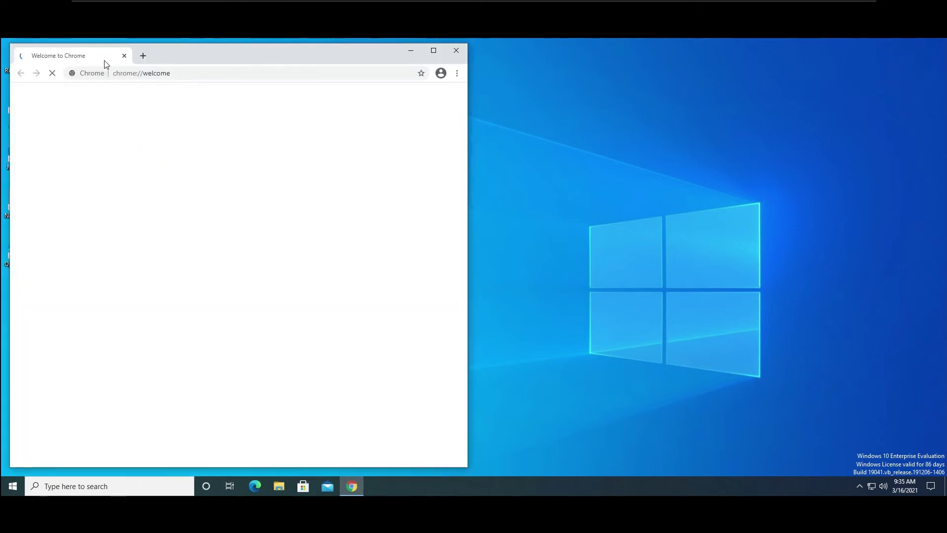
# Paste the copied Canvas address into Chrome in the VM and load the login page.
pyautogui.moveTo(180, 60); pyautogui.dragTo(330, 60)
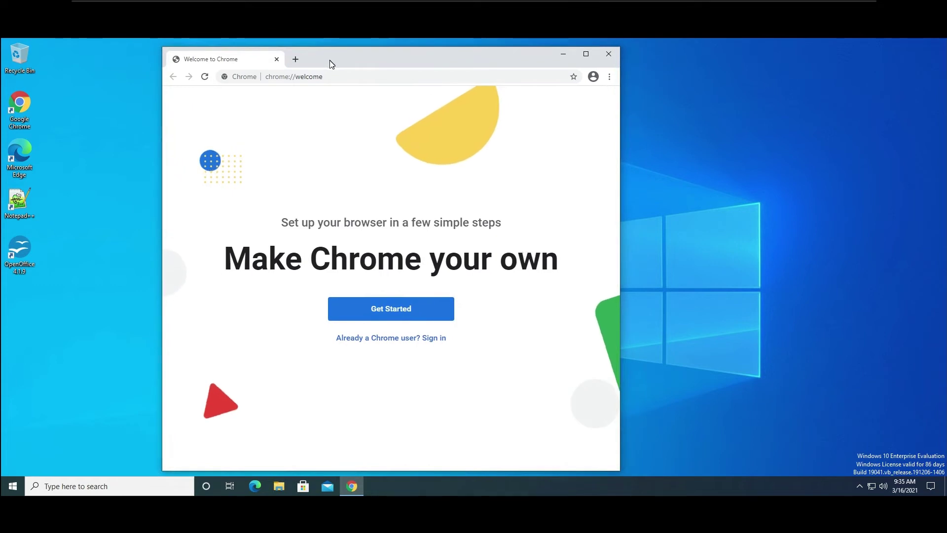
pyautogui.click(332, 76)
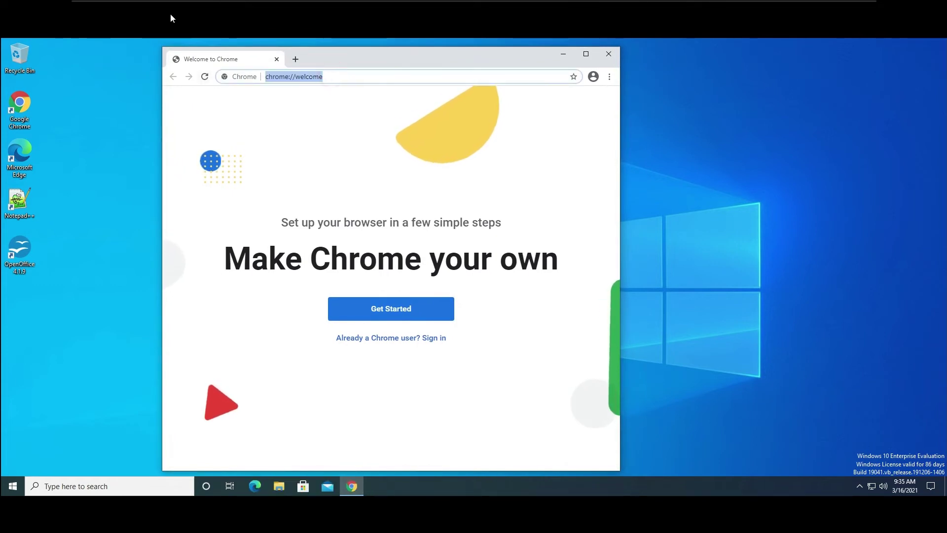
pyautogui.moveTo(158, 6)
pyautogui.click(122, 7)
pyautogui.click(130, 39)
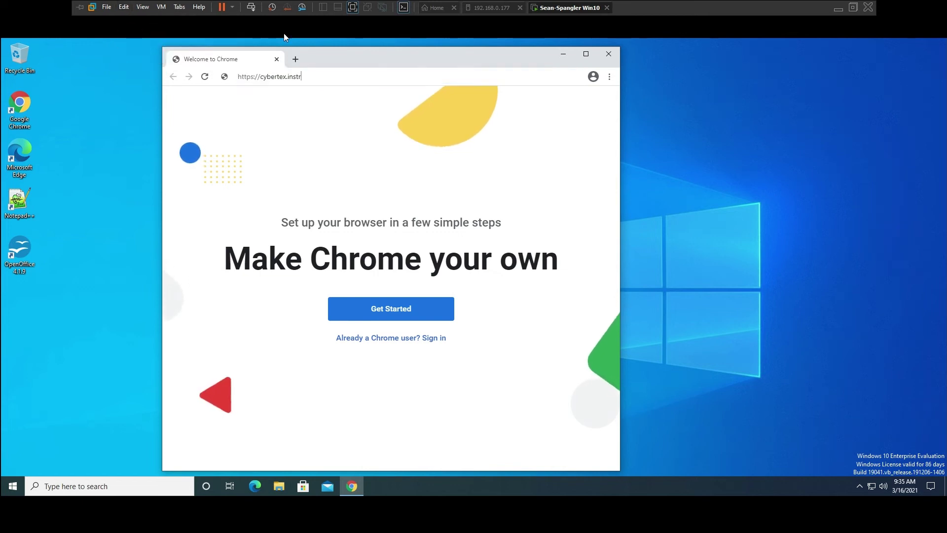
pyautogui.press('Return')
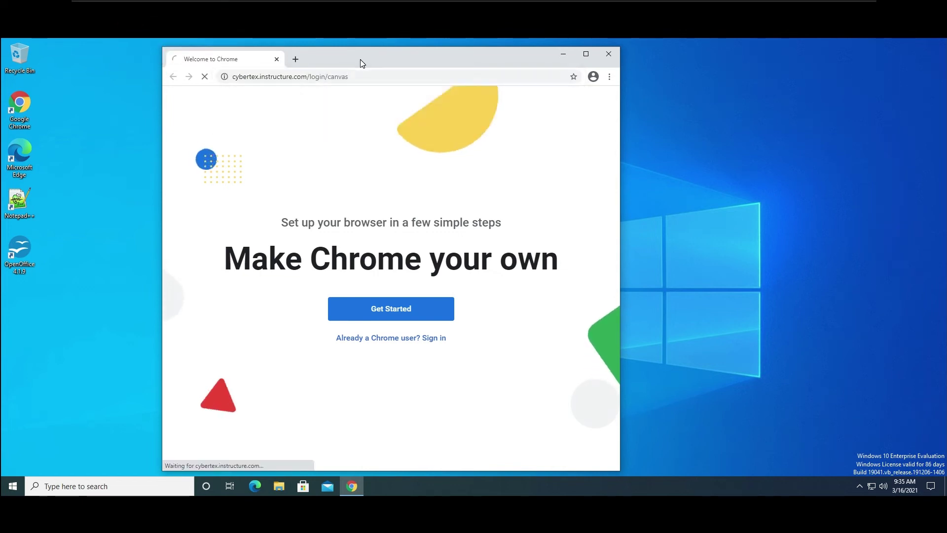
# Create a 'Log In to Canvas' shortcut on the desktop from the page link.
pyautogui.click(226, 76)
pyautogui.moveTo(130, 120); pyautogui.dragTo(91, 57)
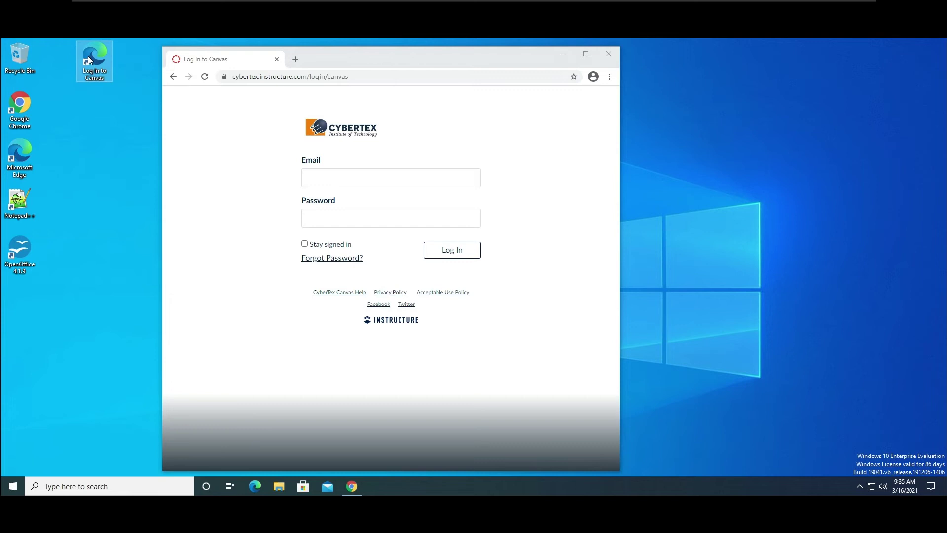
pyautogui.moveTo(332, 62); pyautogui.dragTo(393, 58)
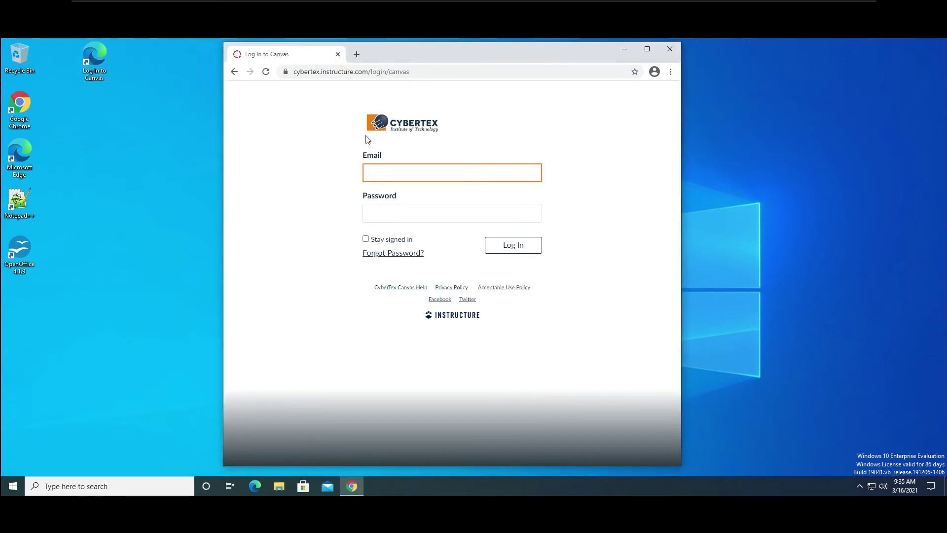
# Sign in to Canvas with the school e-mail and account password, with Stay signed in ticked.
pyautogui.click(382, 168)
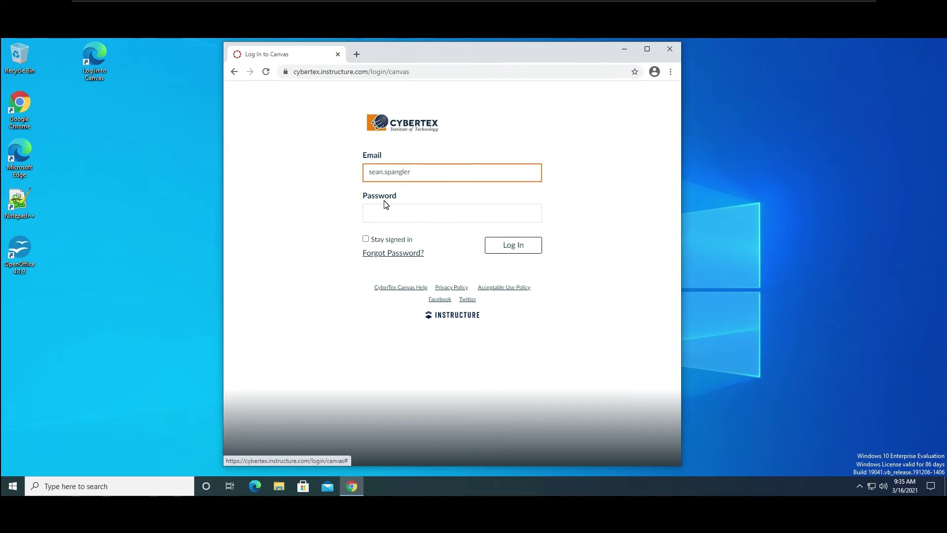
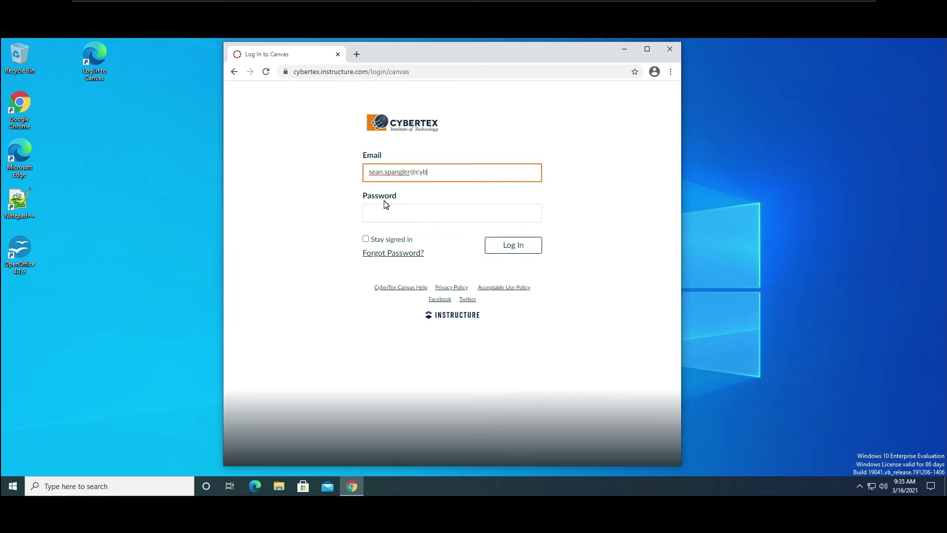
pyautogui.click(396, 215)
pyautogui.write('P')
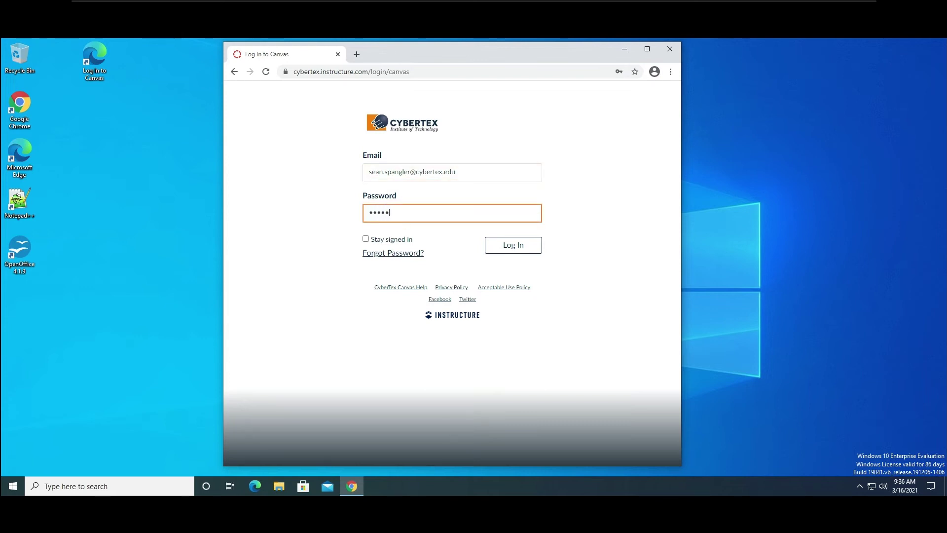
pyautogui.write('1')
pyautogui.click(365, 239)
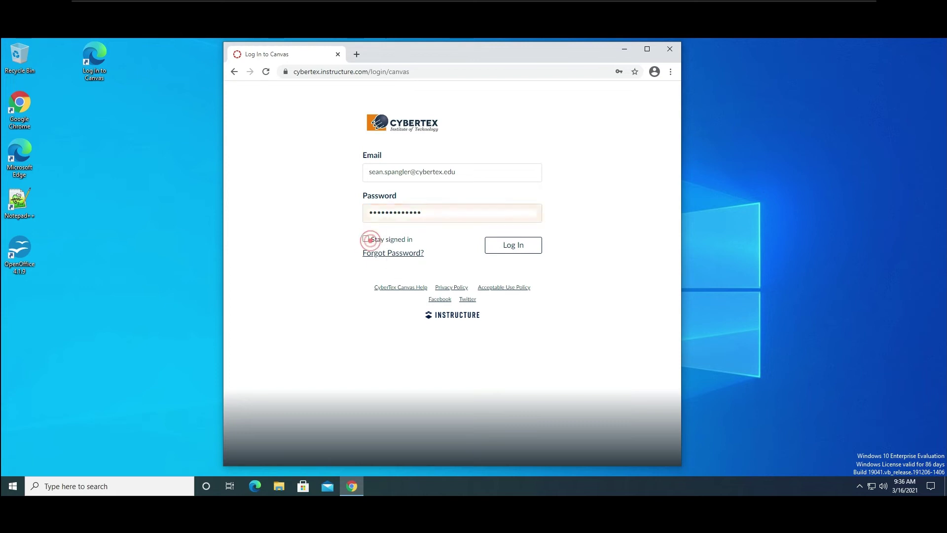
pyautogui.click(507, 243)
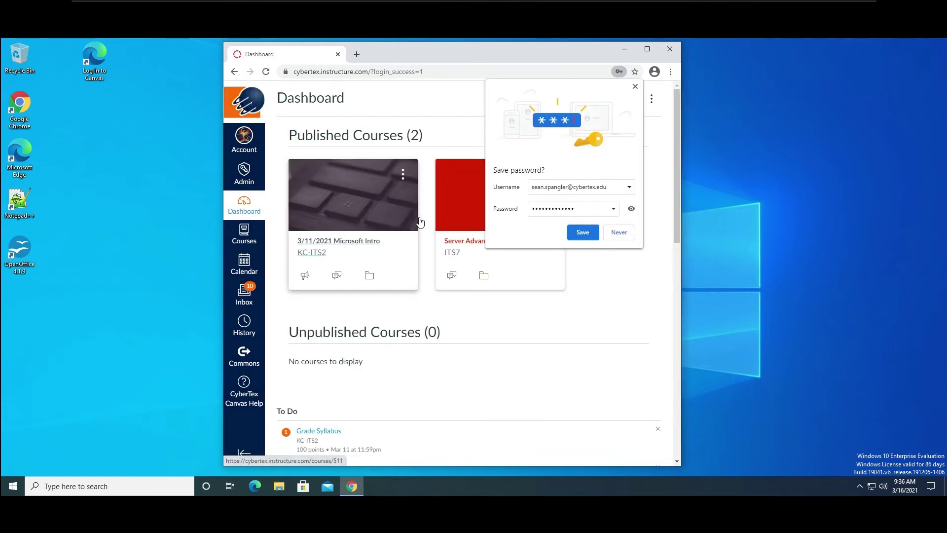
# Save the password in Chrome, open the 3/11/2021 Microsoft Intro course, and maximize the window.
pyautogui.click(585, 233)
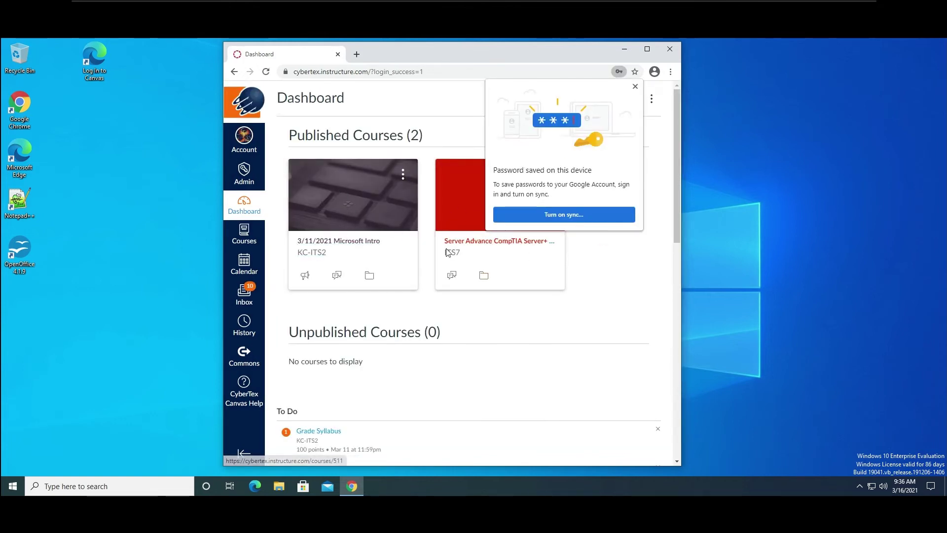
pyautogui.click(373, 243)
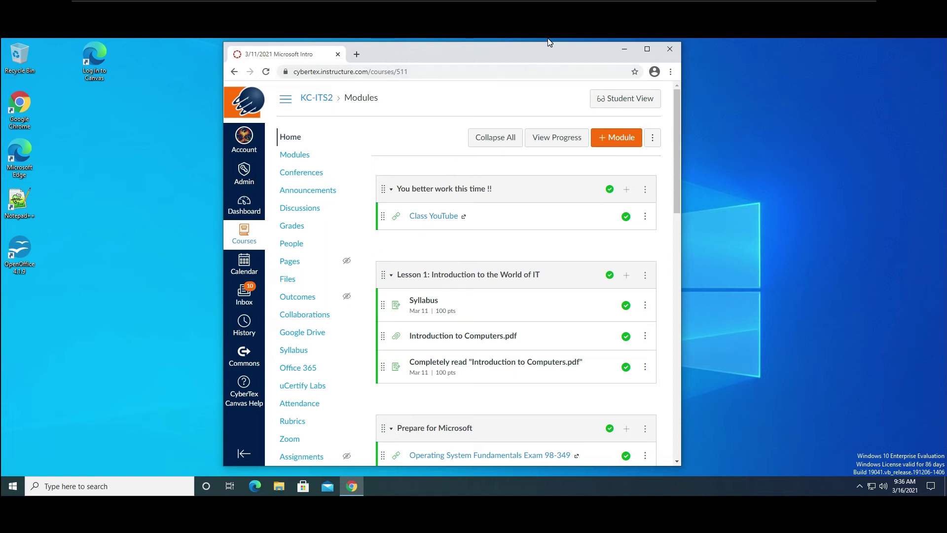
pyautogui.moveTo(538, 53)
pyautogui.mouseDown()
pyautogui.moveTo(472, 51)
pyautogui.moveTo(519, 50)
pyautogui.mouseUp()
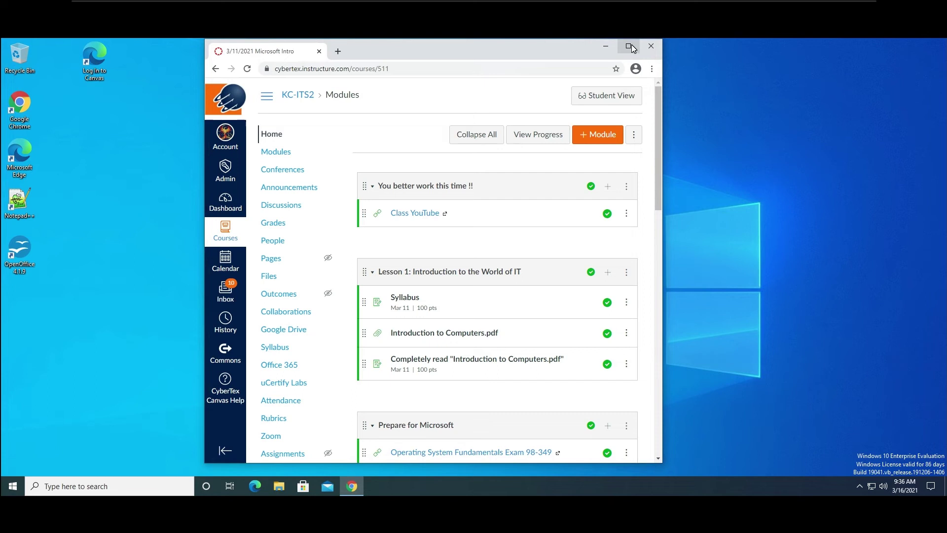
pyautogui.click(629, 48)
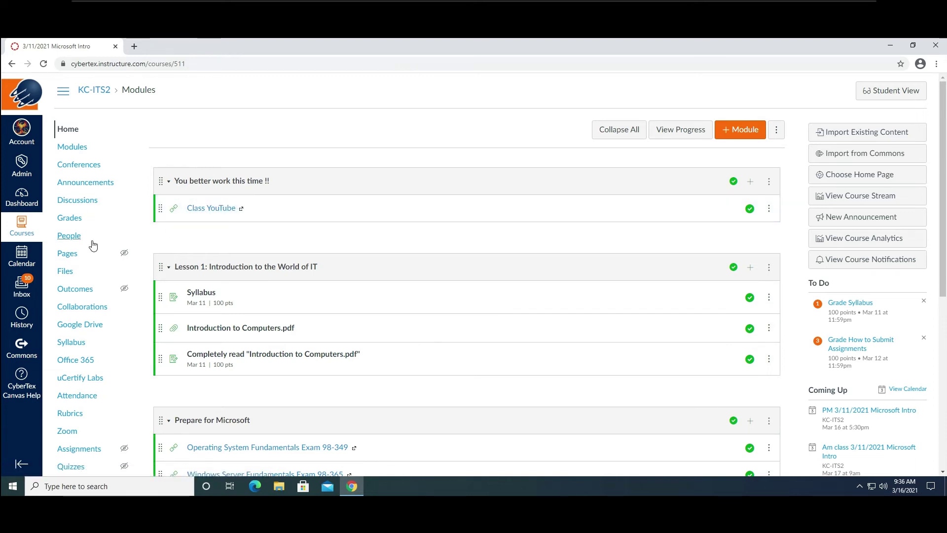
pyautogui.scroll(-1, 95, 234)
pyautogui.scroll(1, 94, 244)
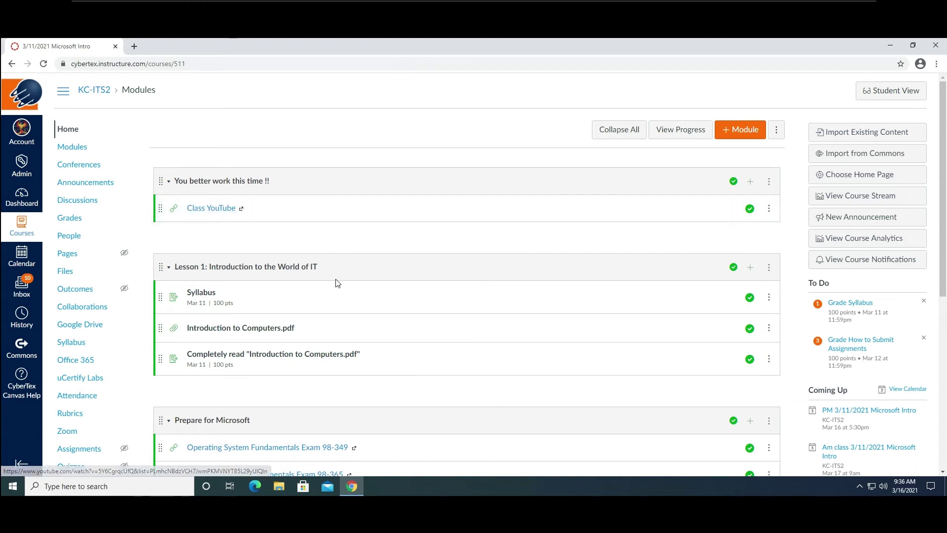
pyautogui.scroll(-3, 355, 194)
pyautogui.scroll(3, 355, 194)
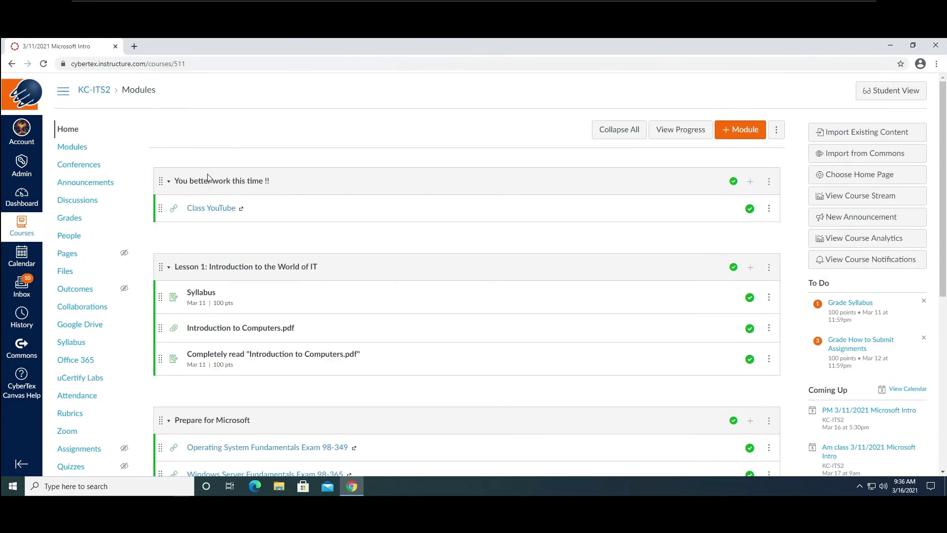
# Open the Class YouTube video in a new tab, pause and close it, then return to KC-ITS2 Modules.
pyautogui.click(207, 213)
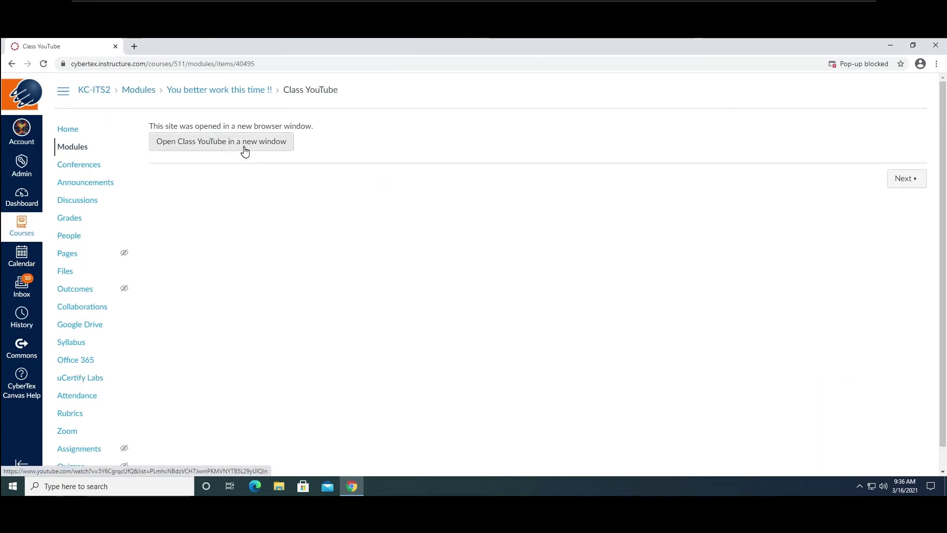
pyautogui.click(243, 149)
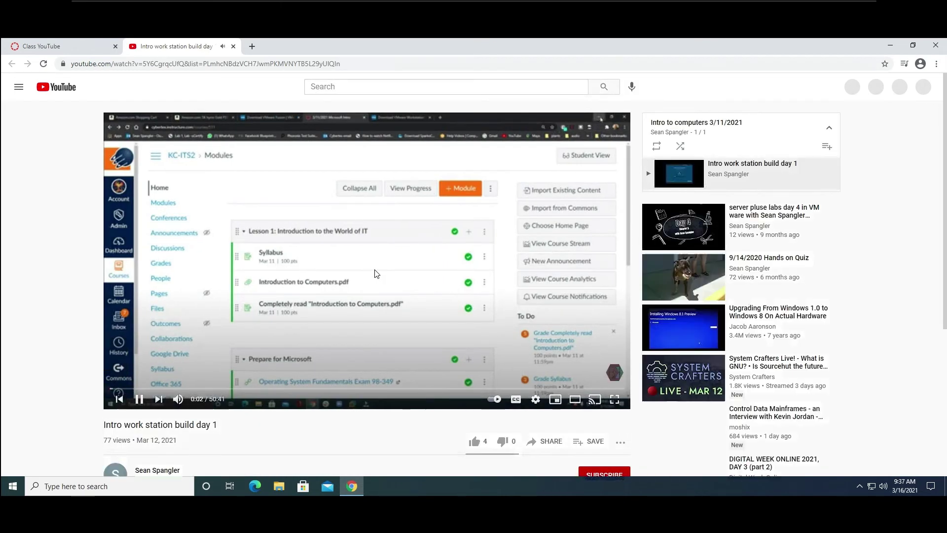
pyautogui.click(146, 401)
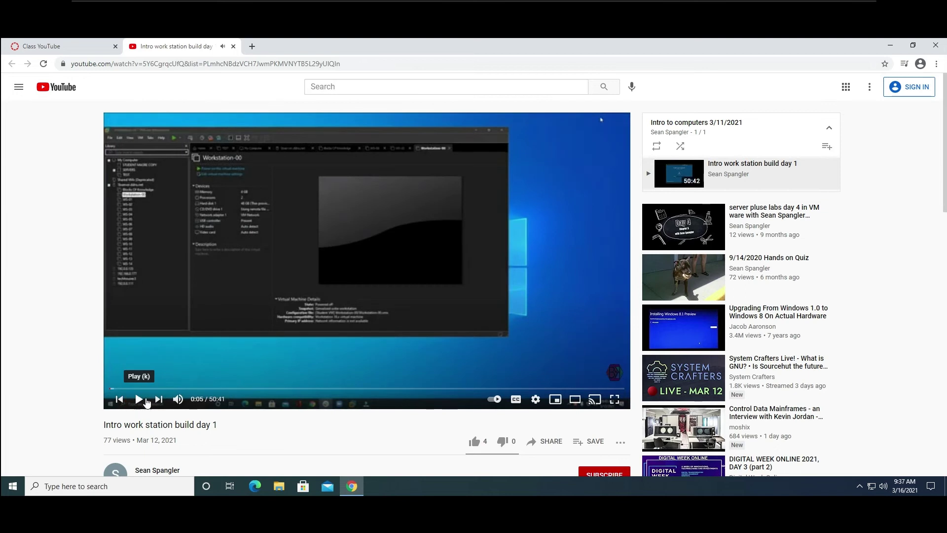
pyautogui.click(234, 46)
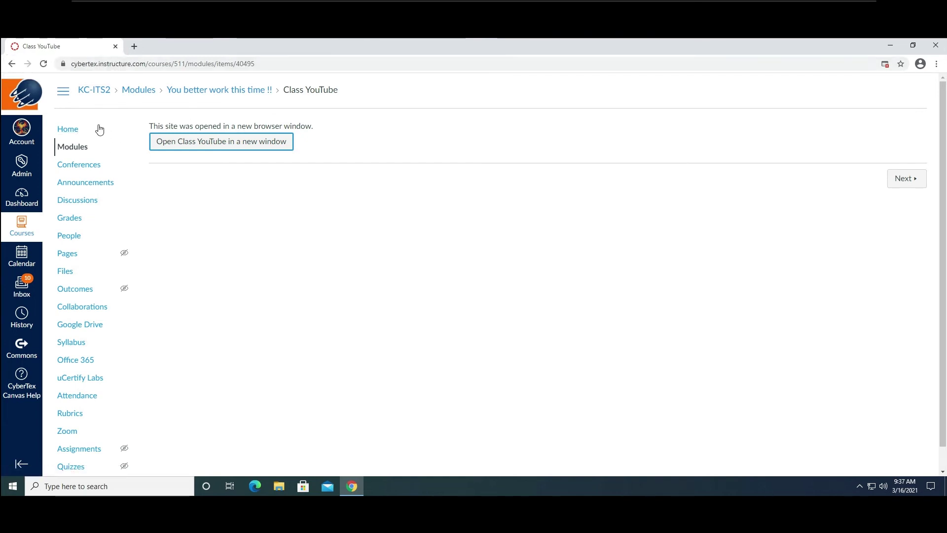
pyautogui.click(94, 89)
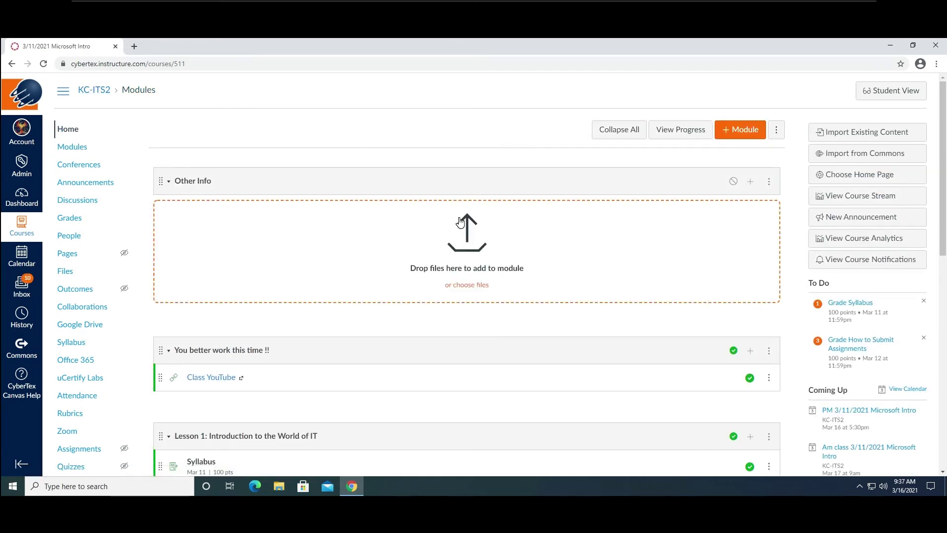
pyautogui.scroll(-7, 360, 210)
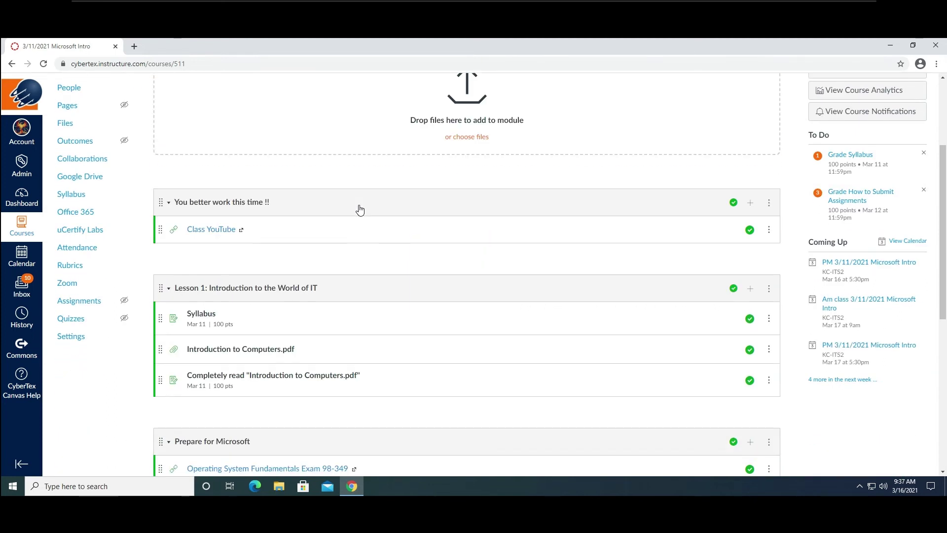
pyautogui.scroll(7, 360, 210)
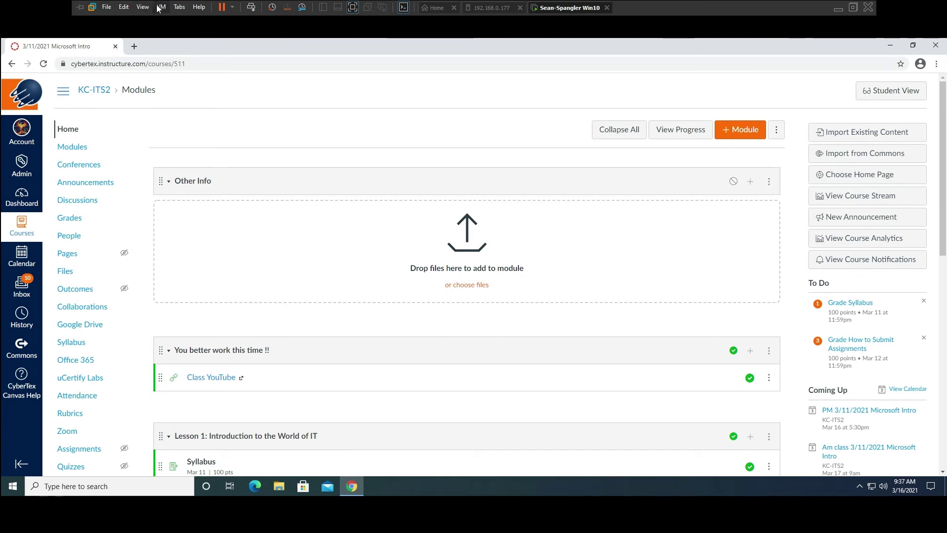
pyautogui.click(163, 7)
pyautogui.click(197, 133)
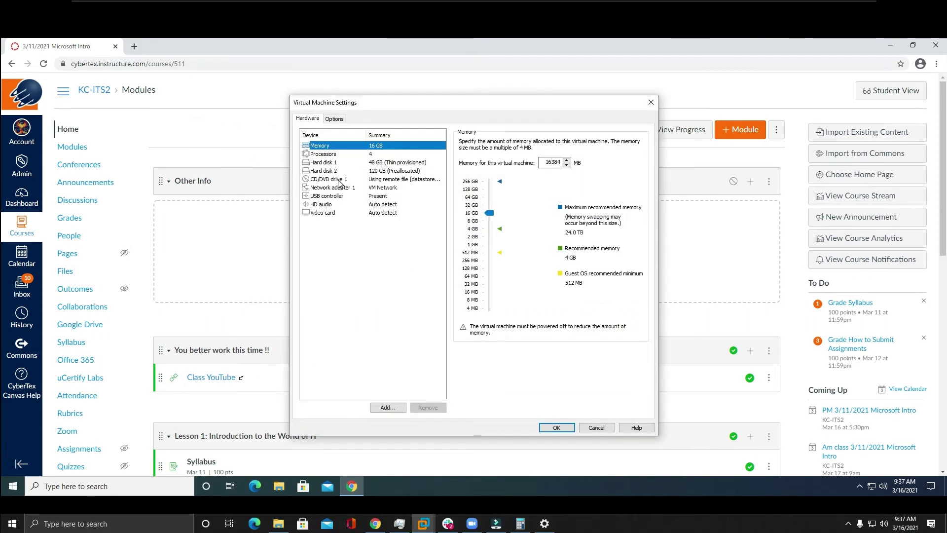
pyautogui.click(328, 204)
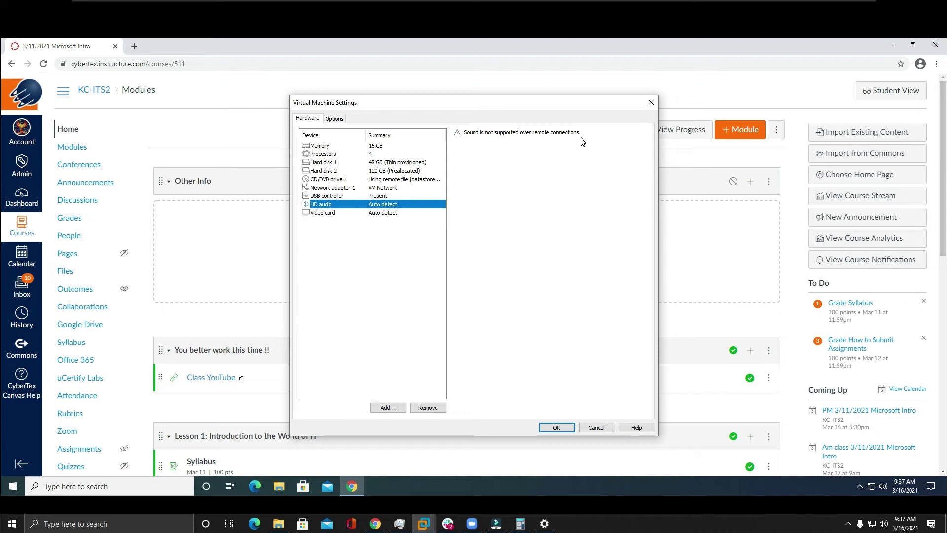
pyautogui.click(651, 102)
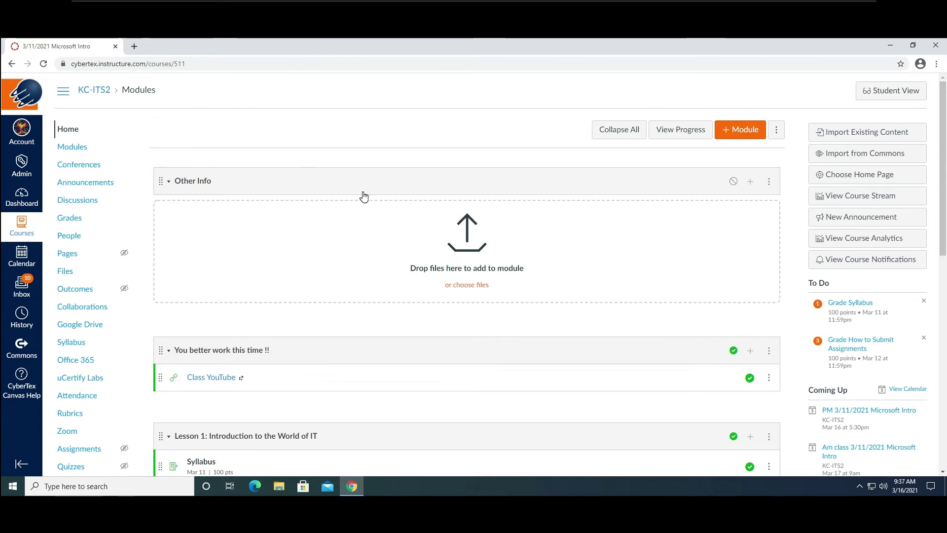
# Return to the KC-ITS2 course home and scroll through the Modules list.
pyautogui.click(73, 130)
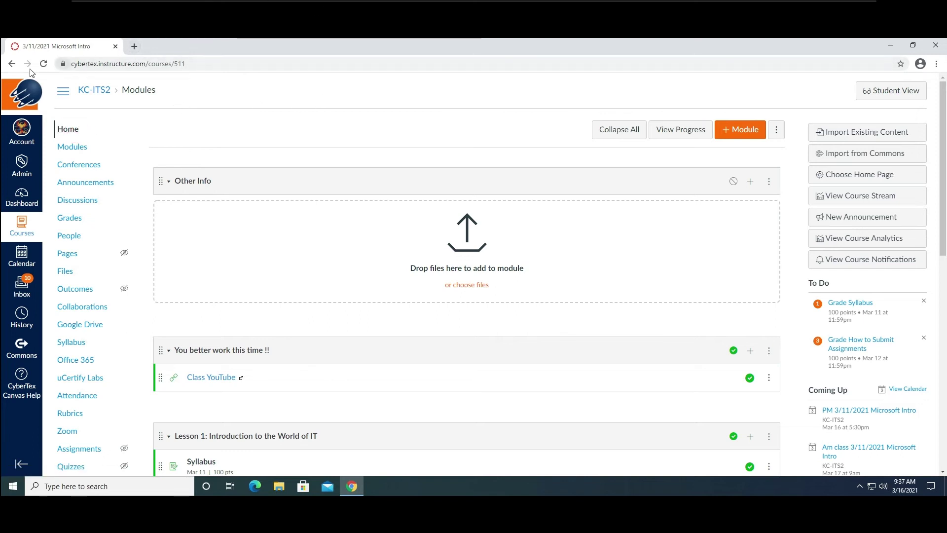
pyautogui.click(67, 130)
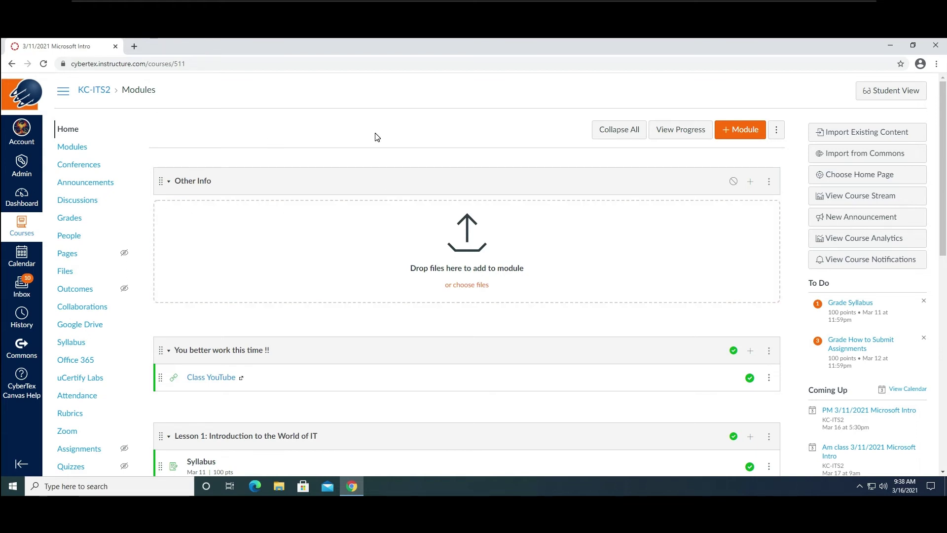
pyautogui.scroll(-2, 378, 137)
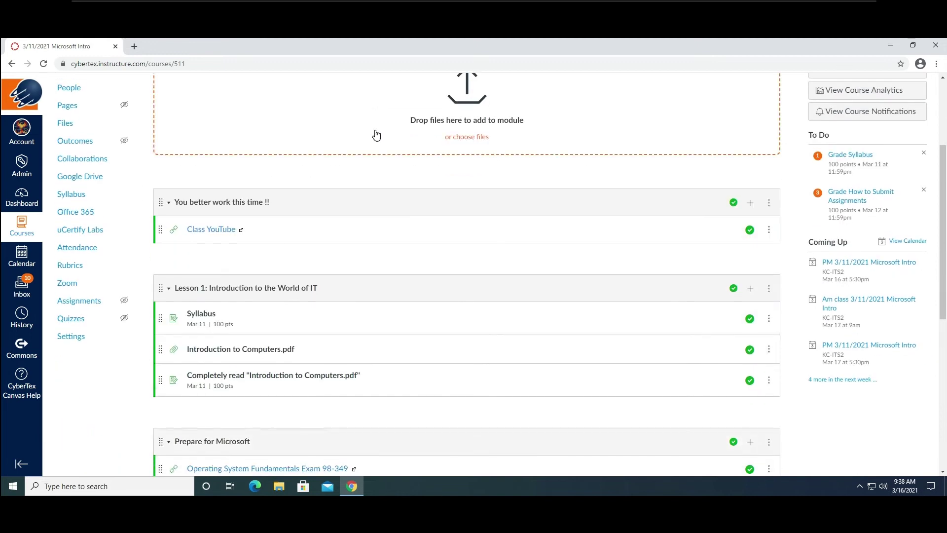
pyautogui.scroll(1, 376, 135)
pyautogui.scroll(1, 376, 135)
pyautogui.scroll(-2, 455, 185)
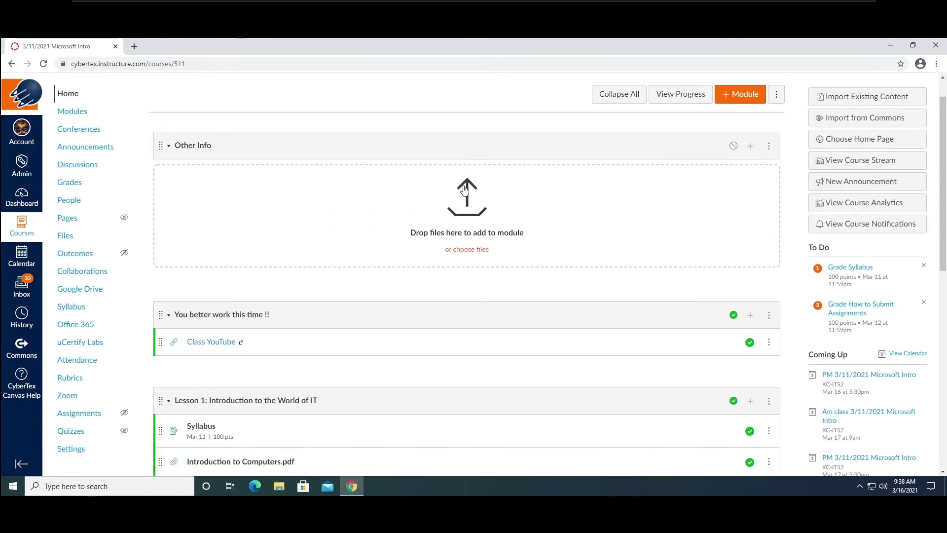
pyautogui.scroll(2, 104, 127)
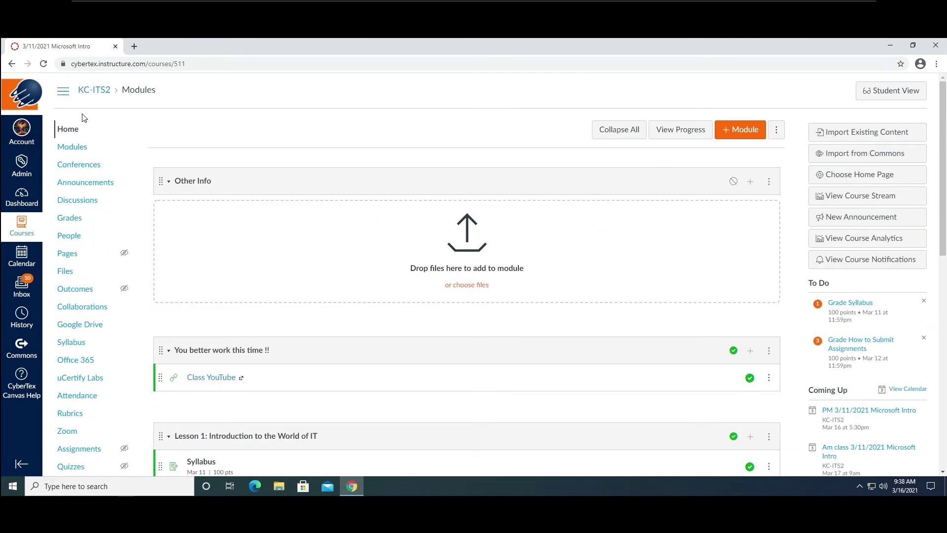
pyautogui.scroll(-1, 111, 123)
pyautogui.scroll(-7, 281, 327)
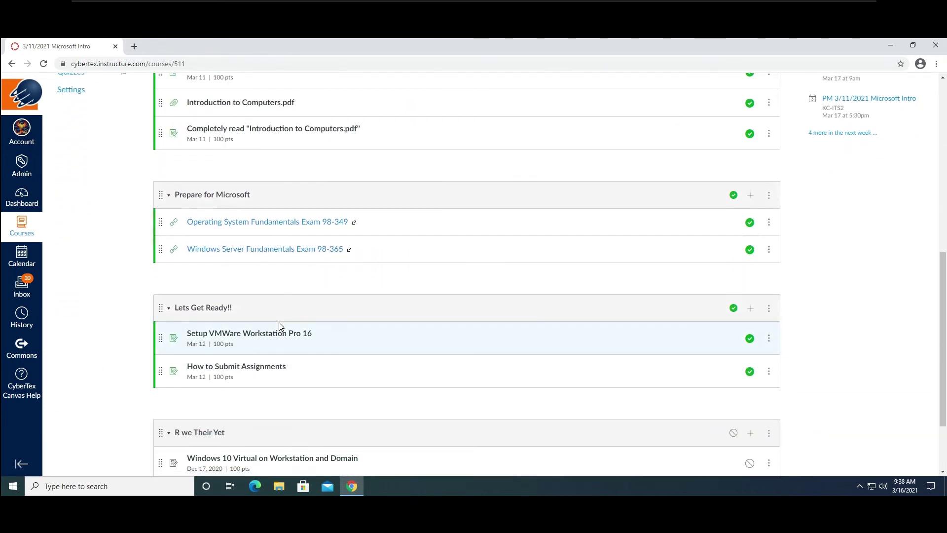
pyautogui.scroll(-1, 280, 325)
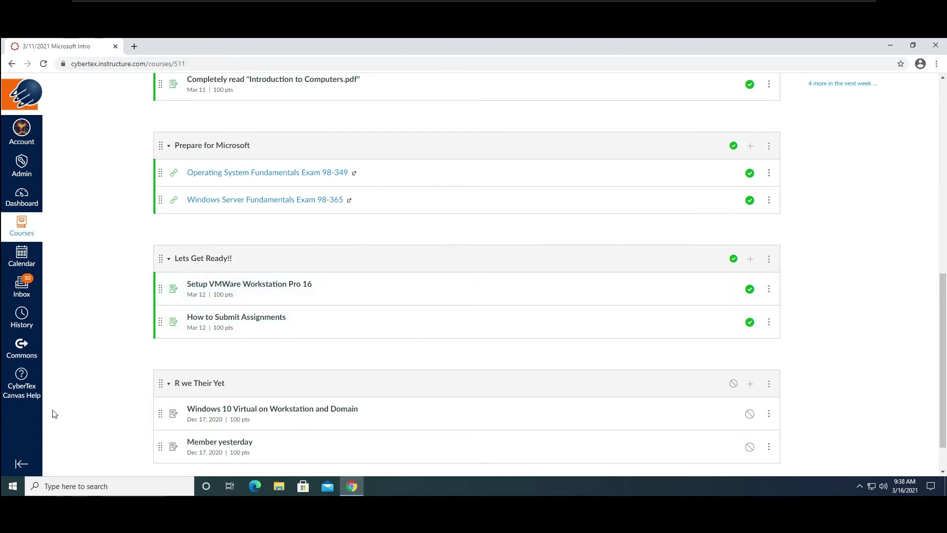
# View the How to Submit Assignments assignment, go back to Modules, and minimize Chrome.
pyautogui.click(241, 319)
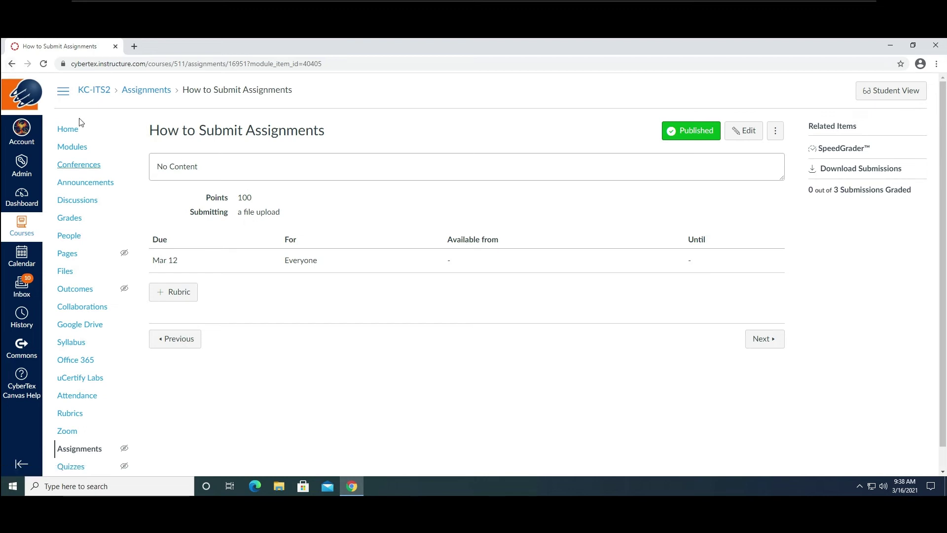
pyautogui.click(15, 66)
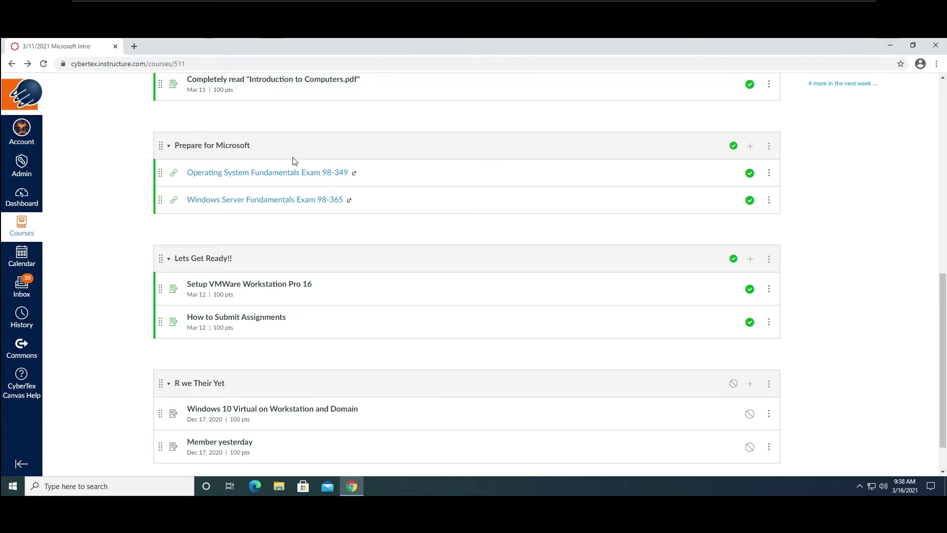
pyautogui.click(887, 46)
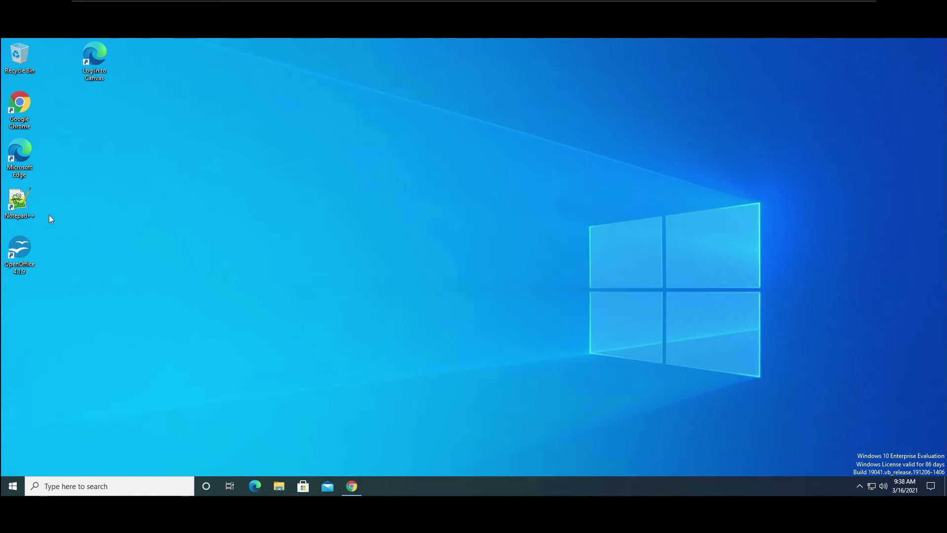
# Launch OpenOffice and complete the welcome wizard with the user's first name, last name and initials.
pyautogui.click(23, 253)
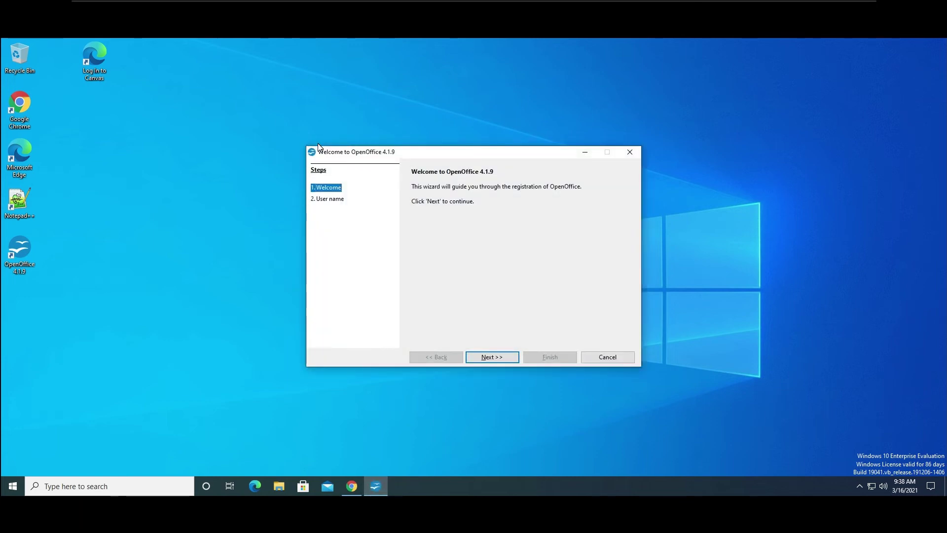
pyautogui.click(503, 356)
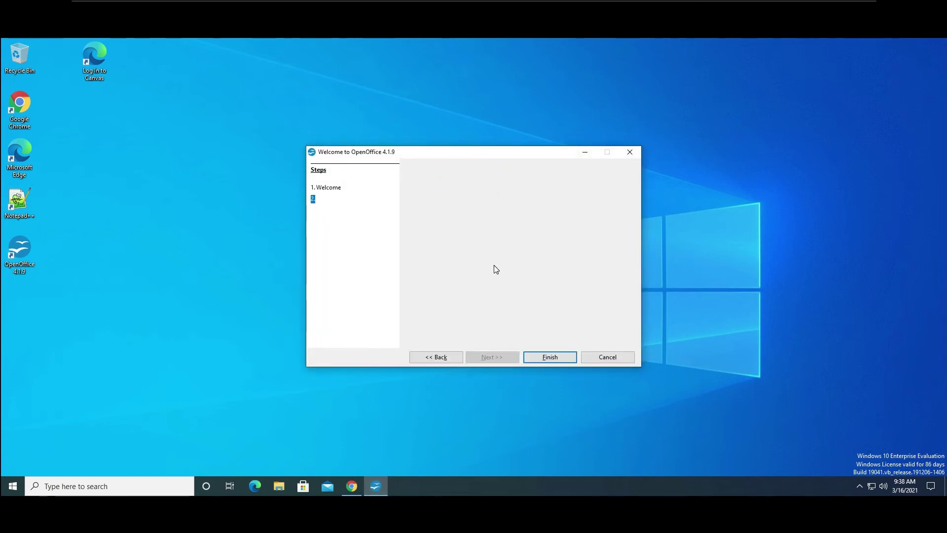
pyautogui.click(494, 223)
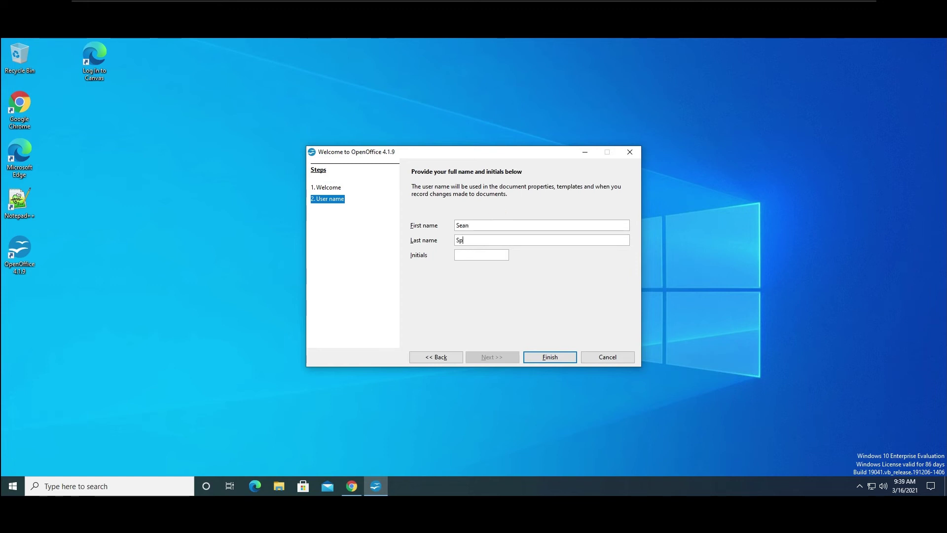
pyautogui.click(482, 254)
pyautogui.click(565, 362)
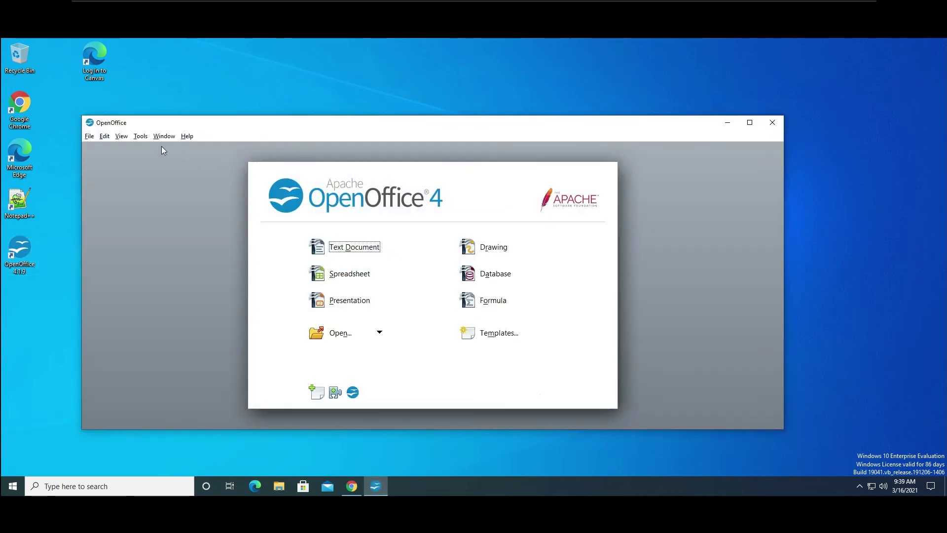
# Open the Load/Save > General page of the OpenOffice Options dialog.
pyautogui.click(140, 136)
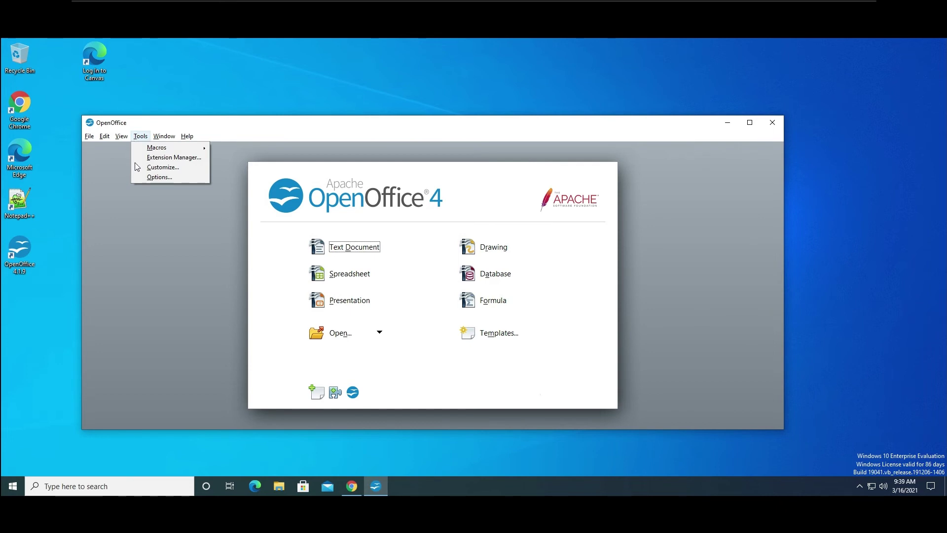
pyautogui.click(144, 168)
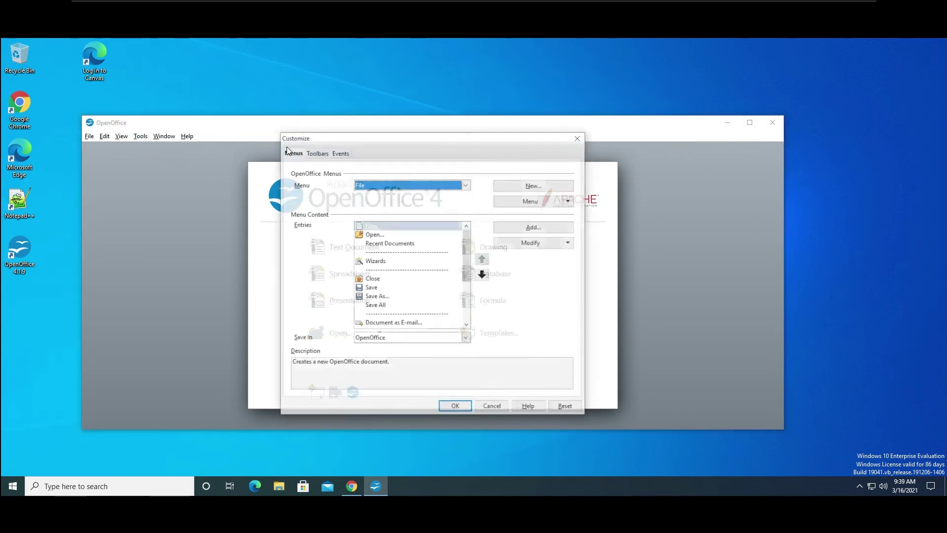
pyautogui.click(576, 141)
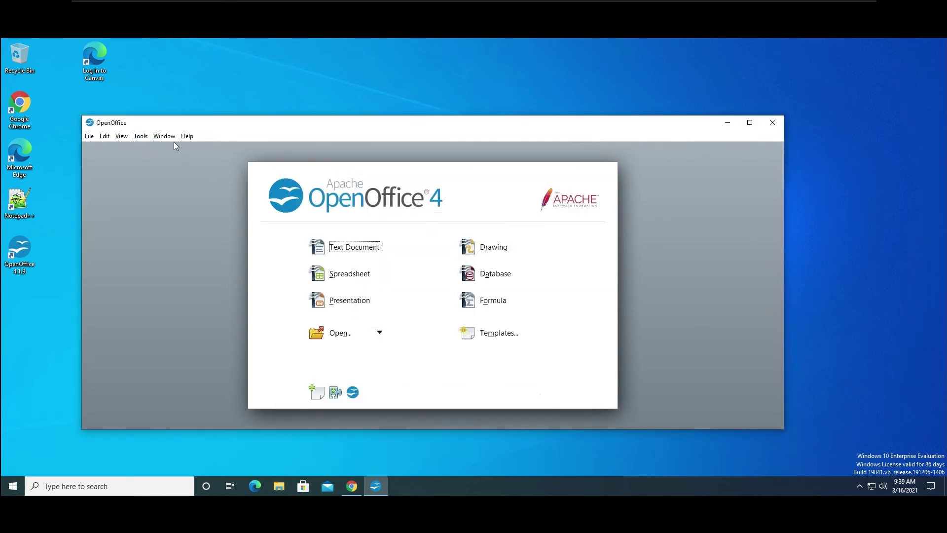
pyautogui.click(140, 136)
pyautogui.click(150, 175)
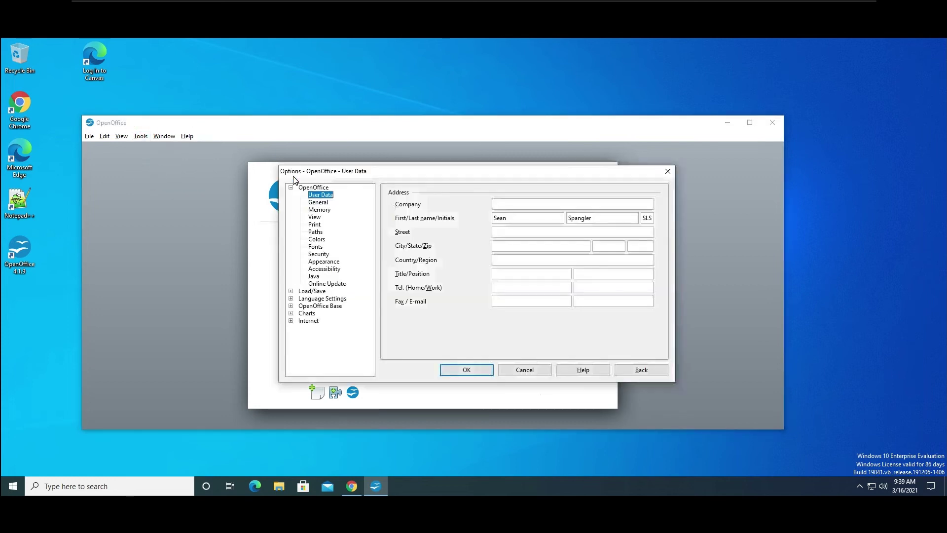
pyautogui.click(302, 292)
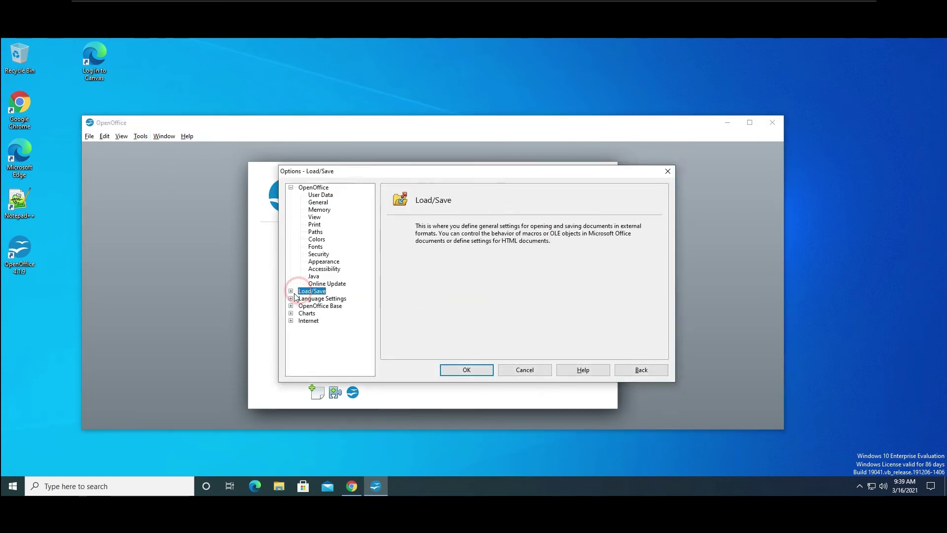
pyautogui.click(291, 291)
pyautogui.click(318, 298)
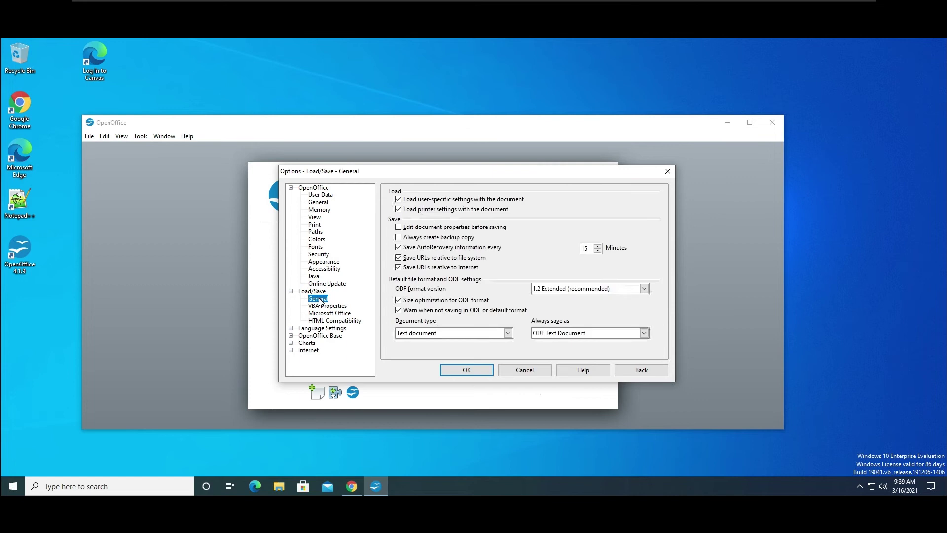
# Set Always save as to Microsoft Word 97/2000/XP and start a new text document.
pyautogui.click(643, 333)
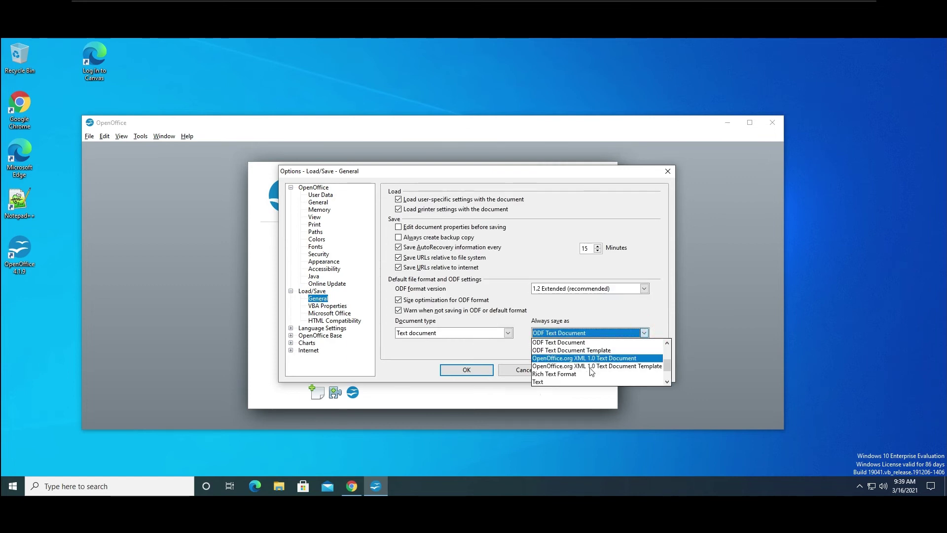
pyautogui.scroll(2, 587, 371)
pyautogui.scroll(-1, 586, 365)
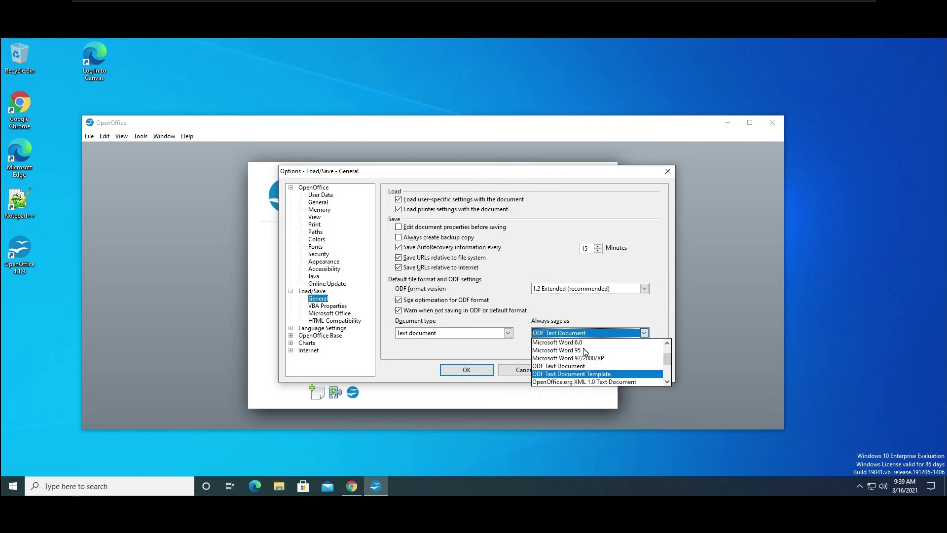
pyautogui.click(585, 359)
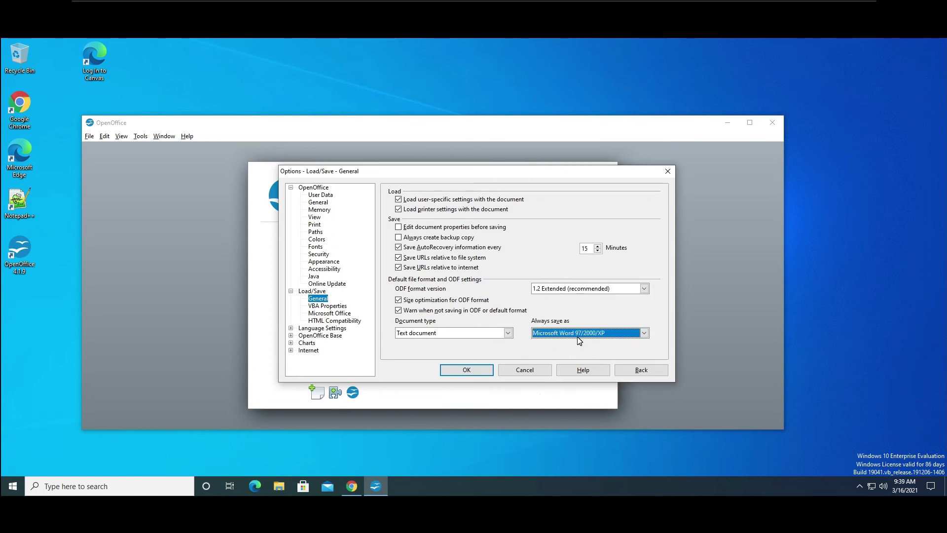
pyautogui.click(480, 372)
pyautogui.click(361, 247)
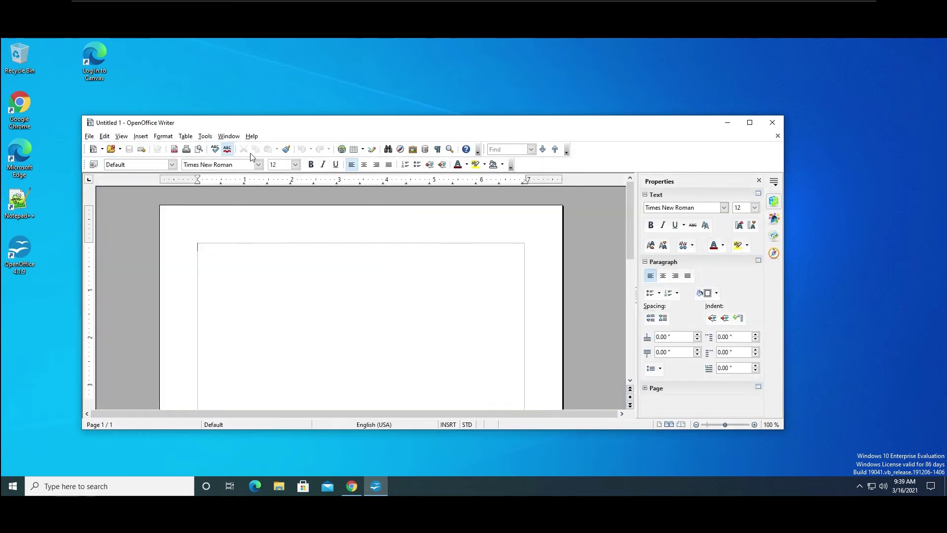
# Make the 'Intro to Microsoft' title centered, bold, underlined and 20 pt.
pyautogui.click(366, 168)
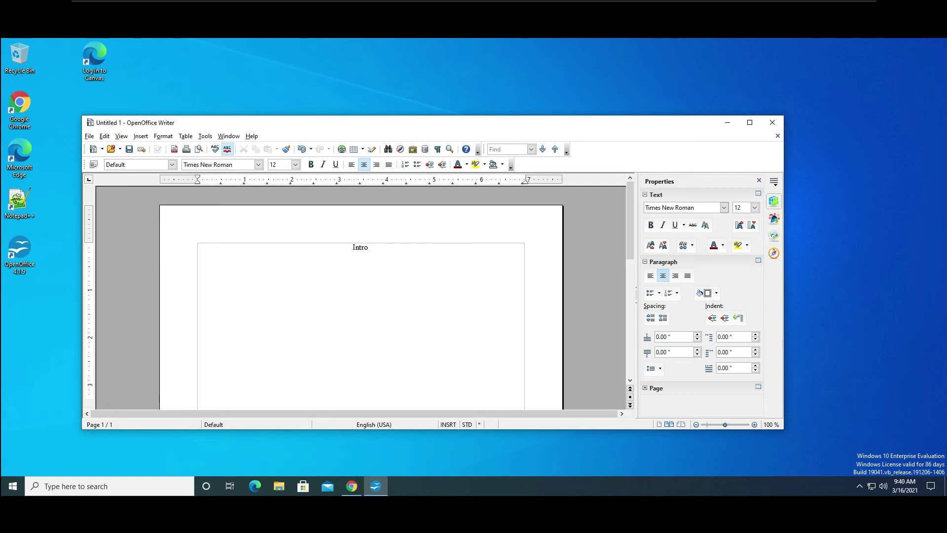
pyautogui.write('to Microsoft')
pyautogui.click(407, 247)
pyautogui.hotkey('shift', 'Home')
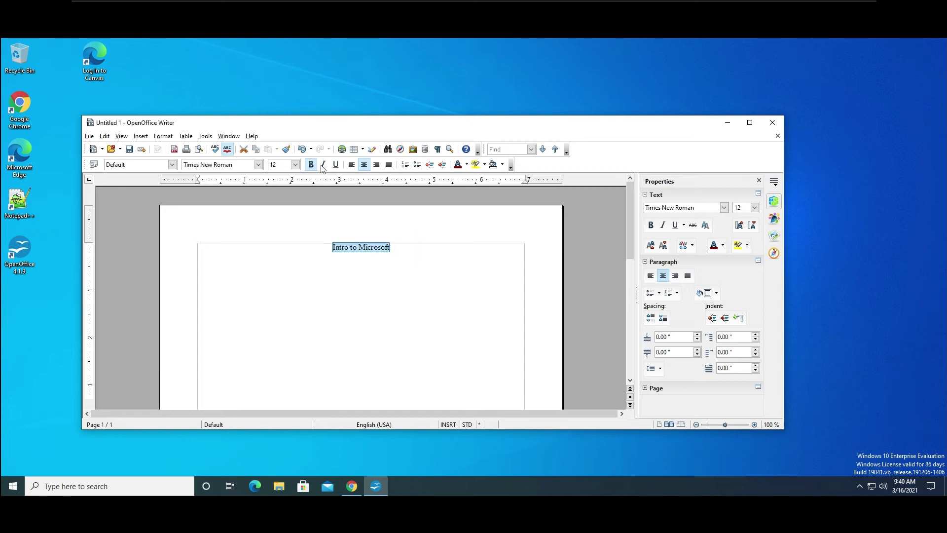
pyautogui.click(335, 165)
pyautogui.click(311, 165)
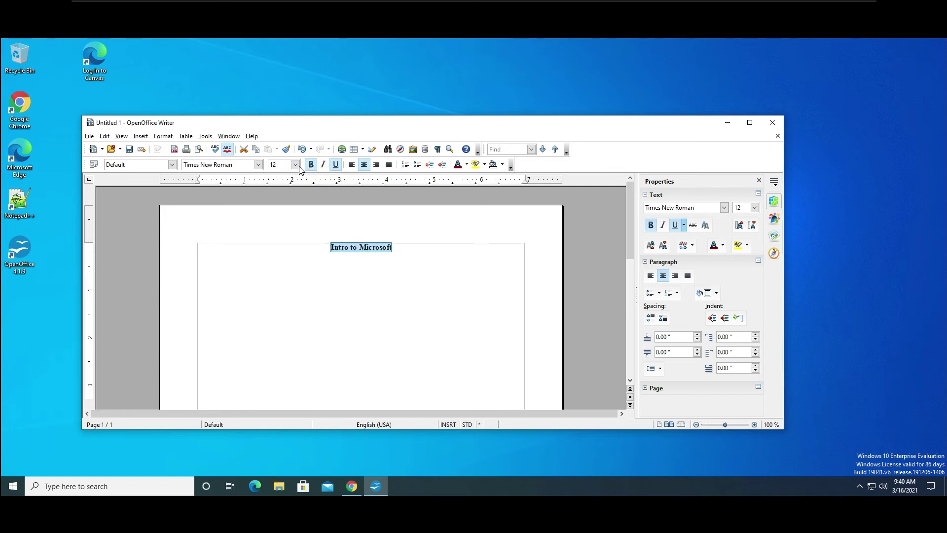
pyautogui.click(295, 166)
pyautogui.scroll(-2, 279, 232)
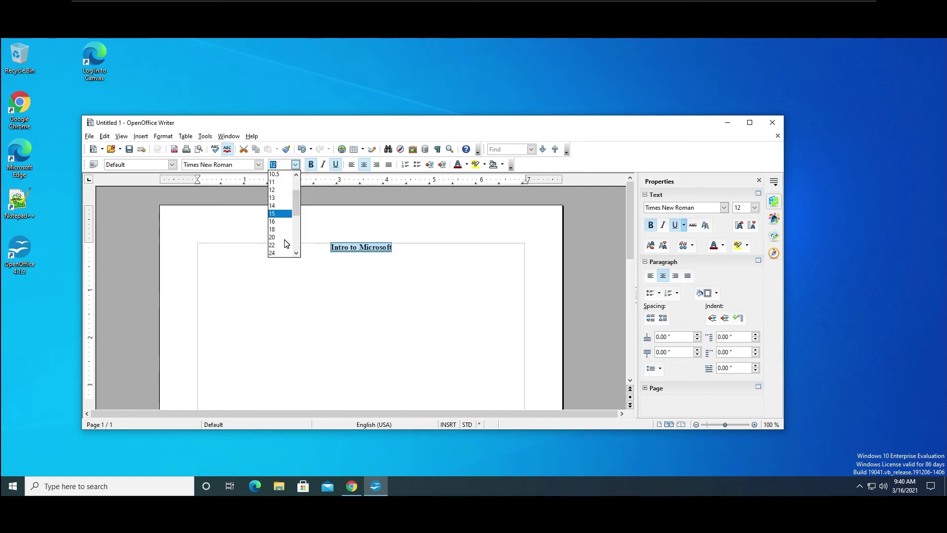
pyautogui.click(279, 240)
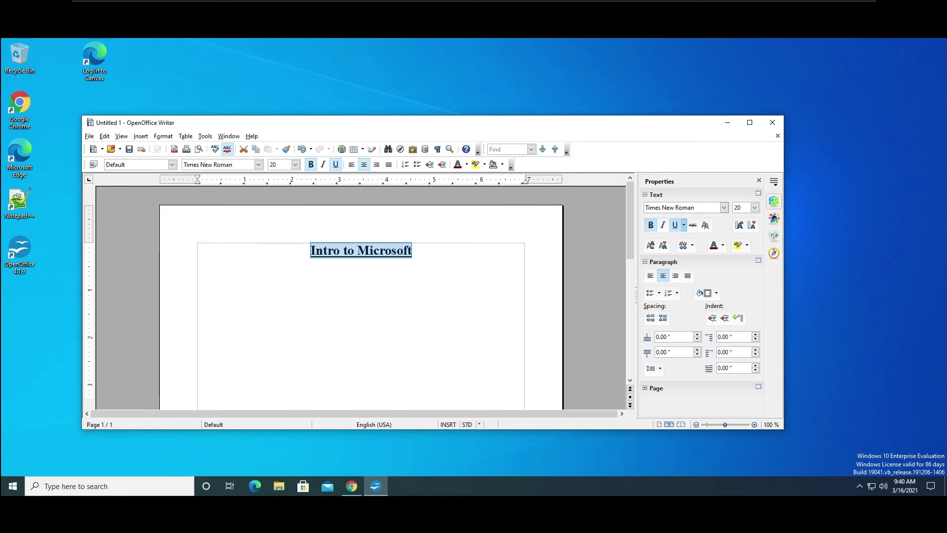
pyautogui.click(434, 249)
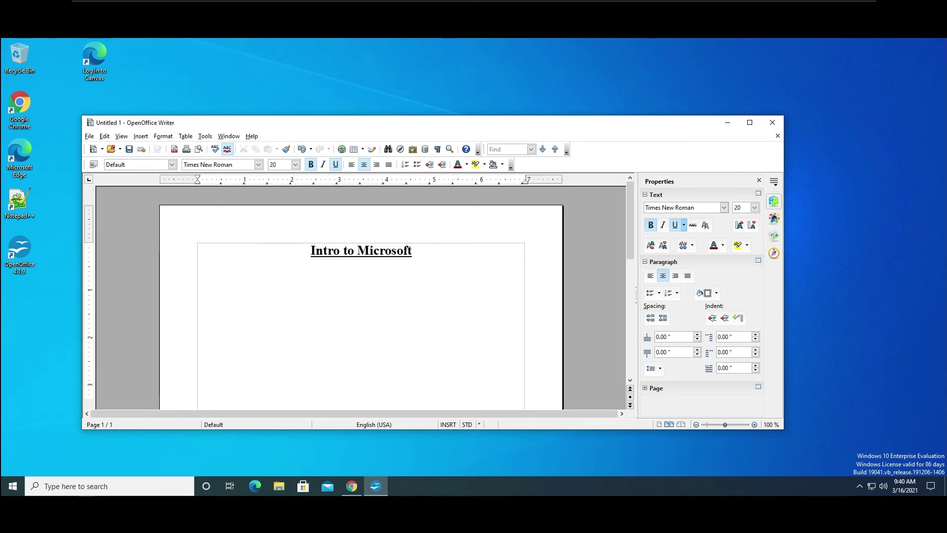
# Start a new left-aligned, 12-pt line below the title.
pyautogui.press('Return')
pyautogui.click(351, 164)
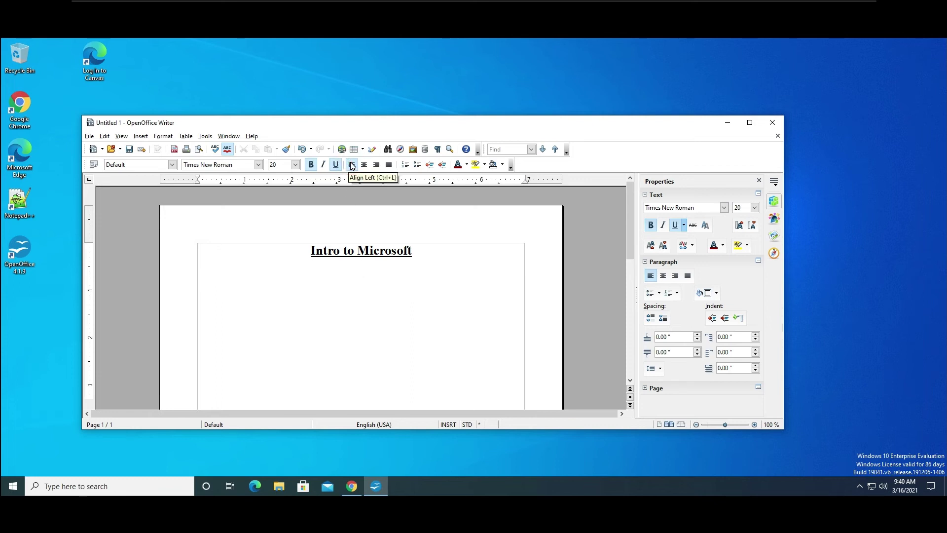
pyautogui.click(295, 164)
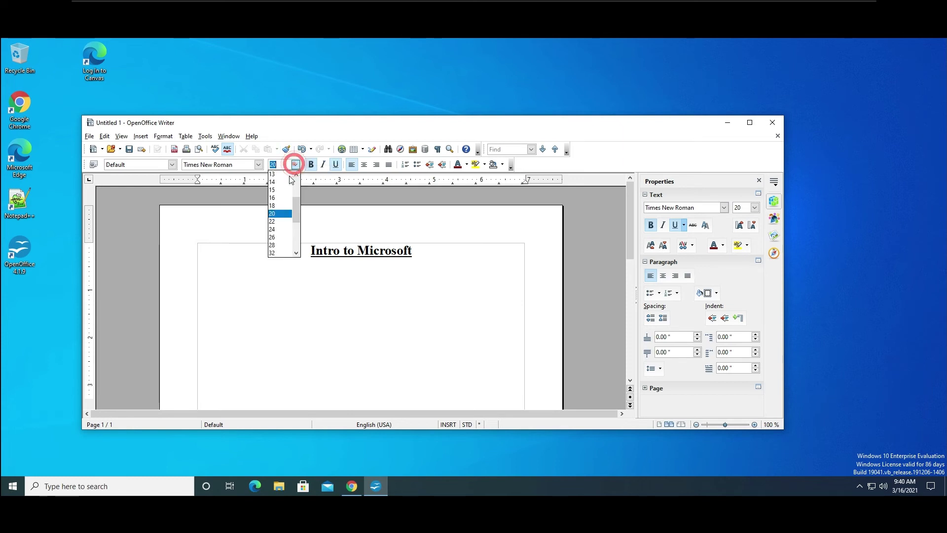
pyautogui.scroll(1, 284, 195)
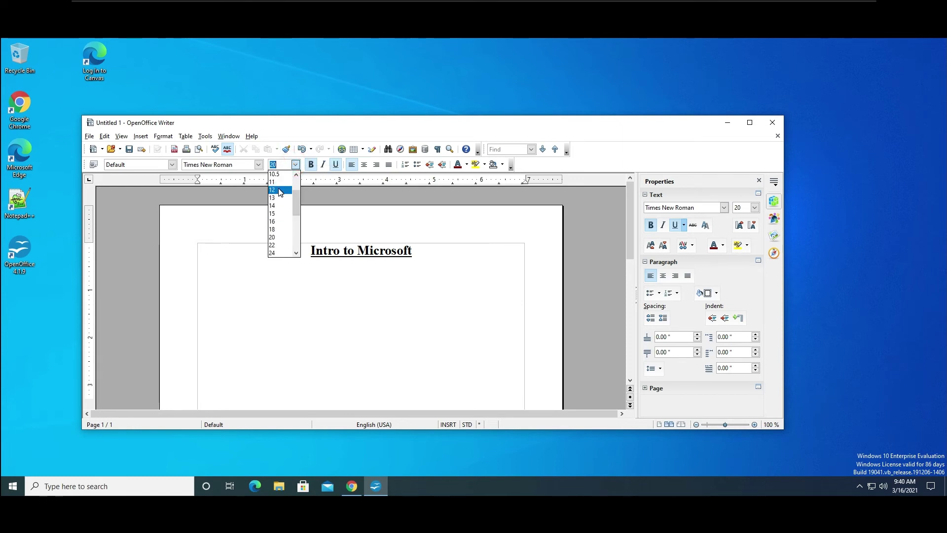
pyautogui.click(279, 192)
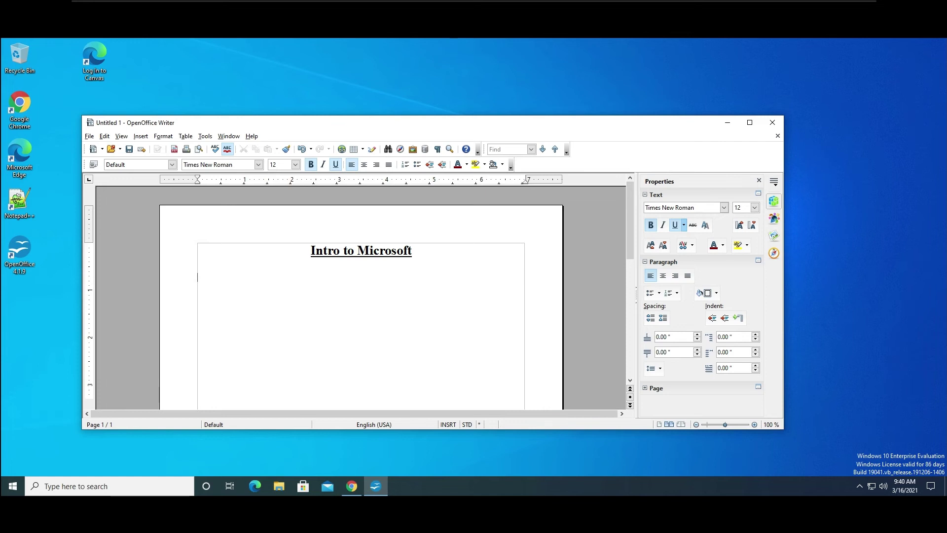
# Type the author's name under the title and remove its bold and underline.
pyautogui.write('Sean Spangler')
pyautogui.tripleClick(244, 277)
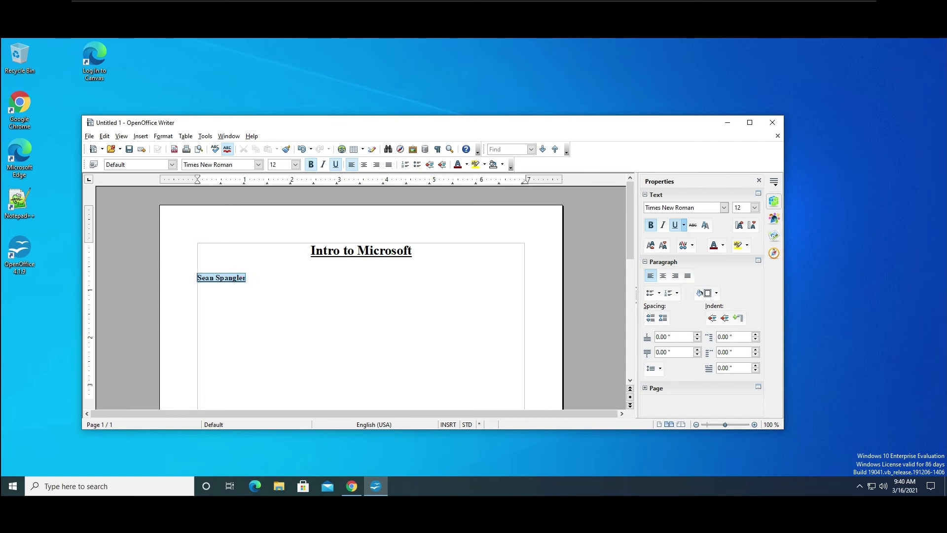
pyautogui.click(336, 164)
pyautogui.click(311, 164)
pyautogui.click(252, 277)
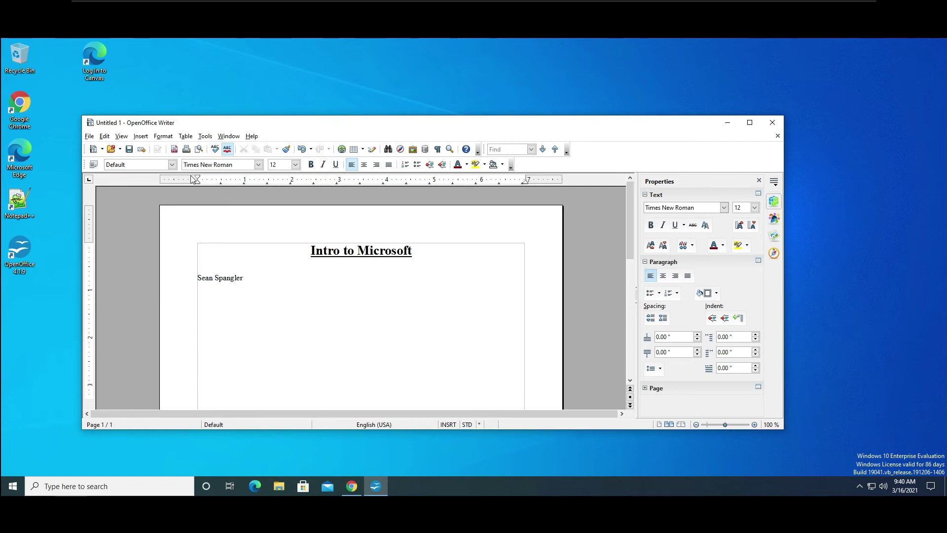
# Insert today's date field (03/16/21) and start a new line below it.
pyautogui.click(136, 137)
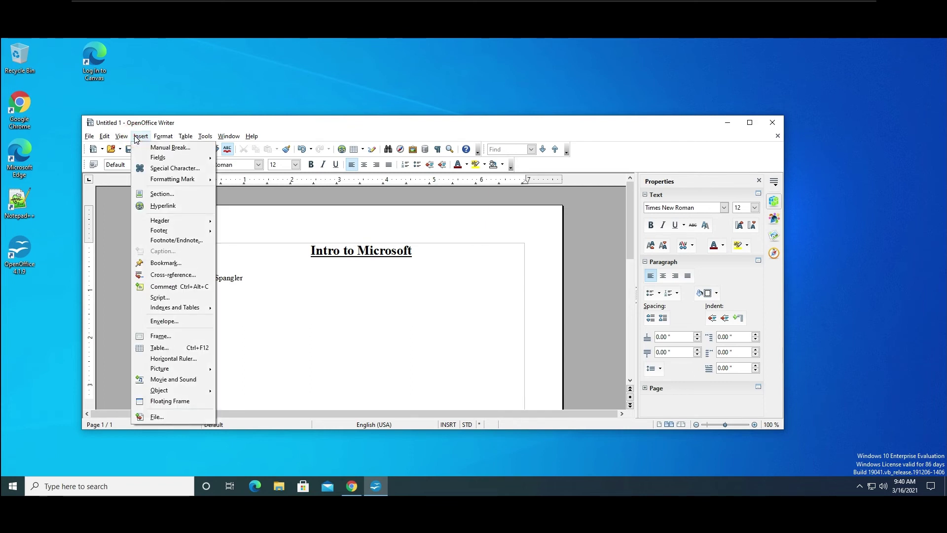
pyautogui.moveTo(202, 161)
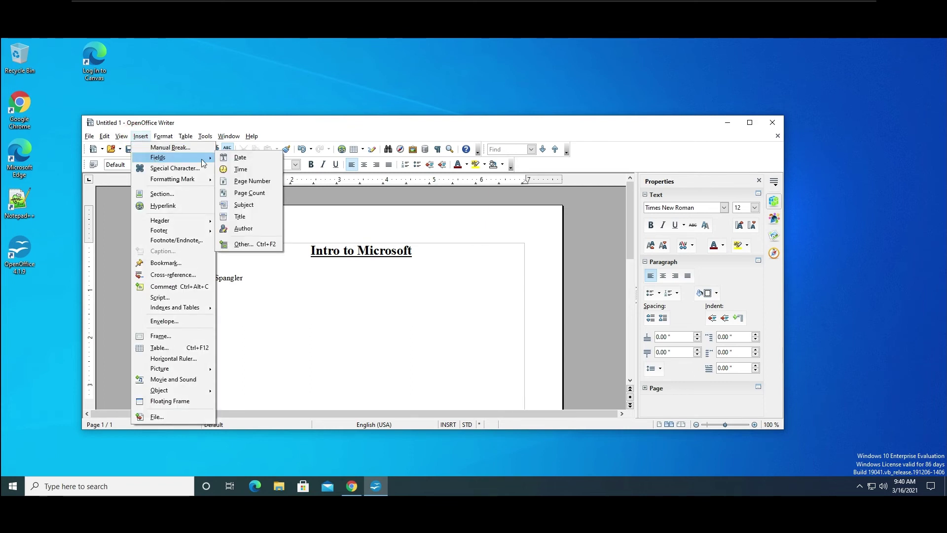
pyautogui.click(255, 158)
pyautogui.click(257, 284)
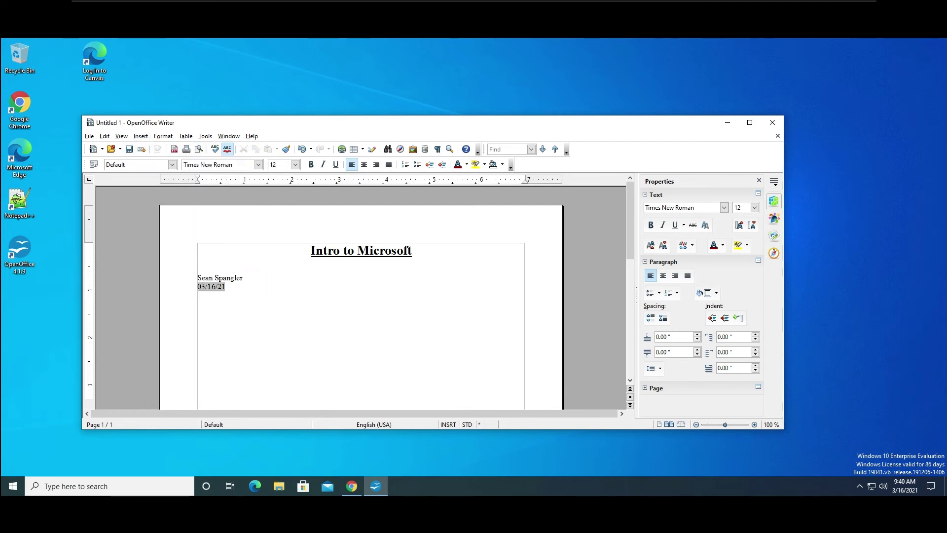
pyautogui.press('Return')
# Correct the first word to 'Assignment' using the spelling suggestion and type the rest of the line.
pyautogui.rightClick(217, 299)
pyautogui.click(222, 305)
pyautogui.write('Hot tot r')
pyautogui.write('urn in an assingment')
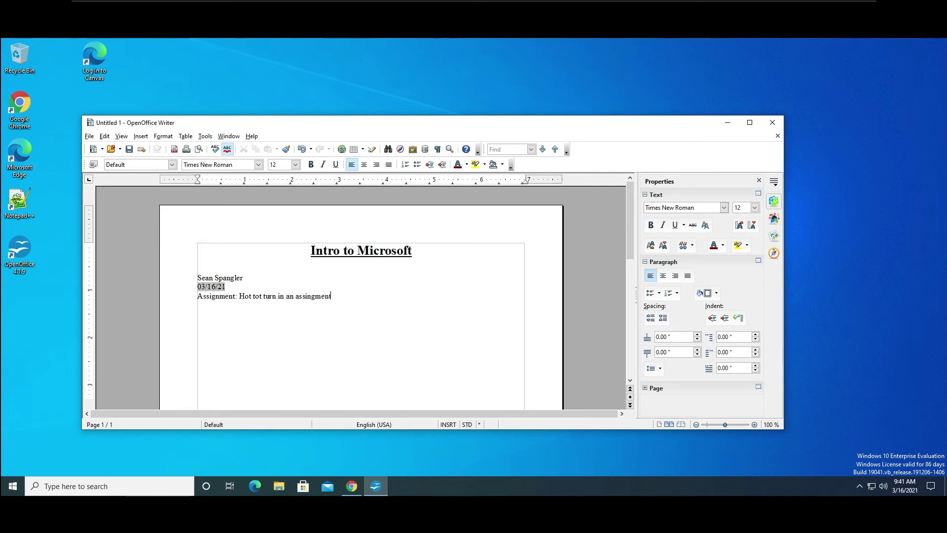
# Fix the misspelled 'assignment' and change 'tot' to 'to'.
pyautogui.click(315, 296)
pyautogui.write('ngn')
pyautogui.press('BackSpace')
pyautogui.click(398, 313)
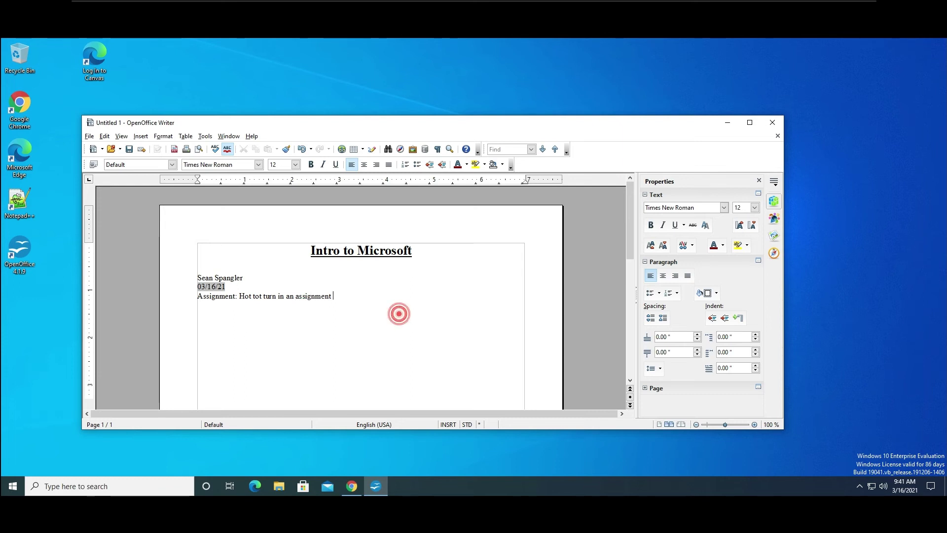
pyautogui.click(399, 300)
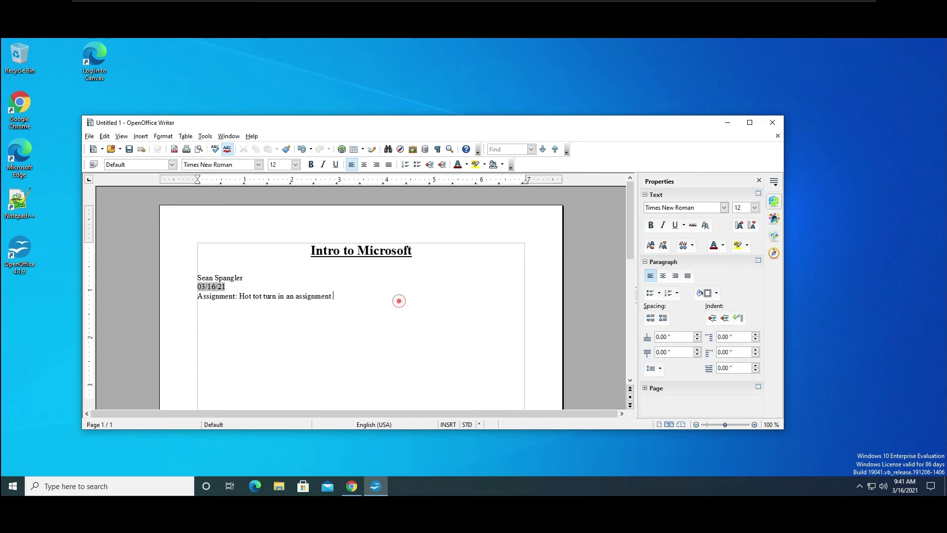
pyautogui.click(261, 297)
pyautogui.press('BackSpace')
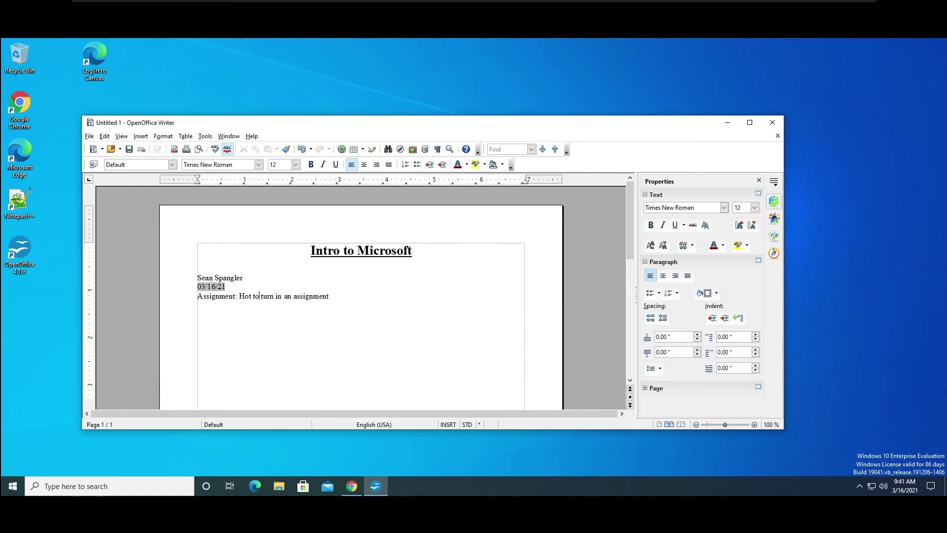
# Change 'Hot' to 'How' so the line reads 'Assignment: How to turn in an assignment'.
pyautogui.scroll(-3, 360, 296)
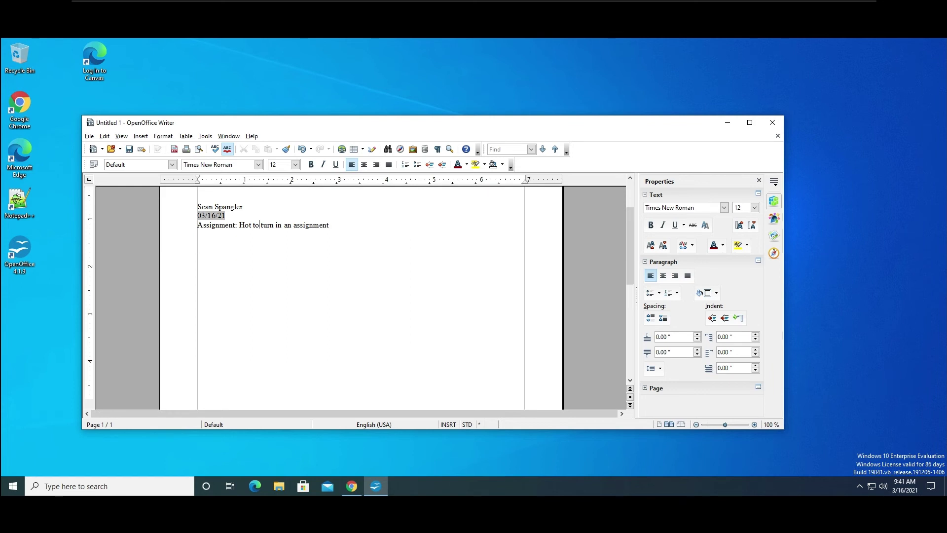
pyautogui.scroll(2, 360, 296)
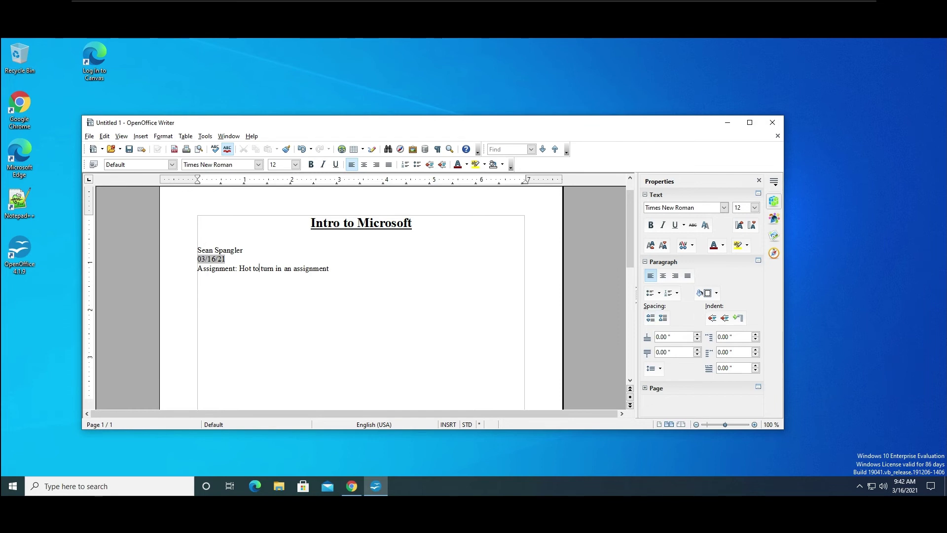
pyautogui.click(251, 268)
pyautogui.press('BackSpace')
pyautogui.write('w')
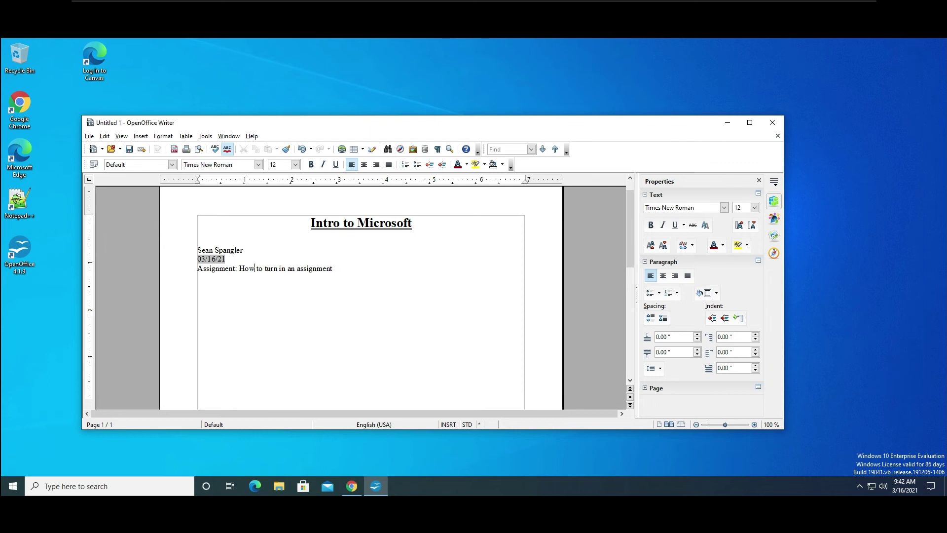
pyautogui.click(348, 268)
# Move and narrow the Writer window, then test centring the assignment line and restore left alignment.
pyautogui.moveTo(351, 123); pyautogui.dragTo(434, 79)
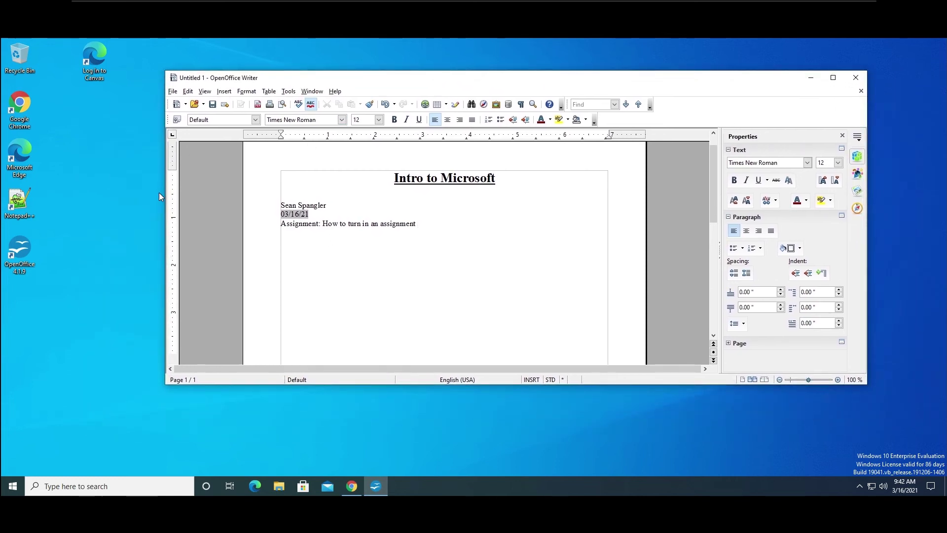
pyautogui.moveTo(165, 196); pyautogui.dragTo(294, 216)
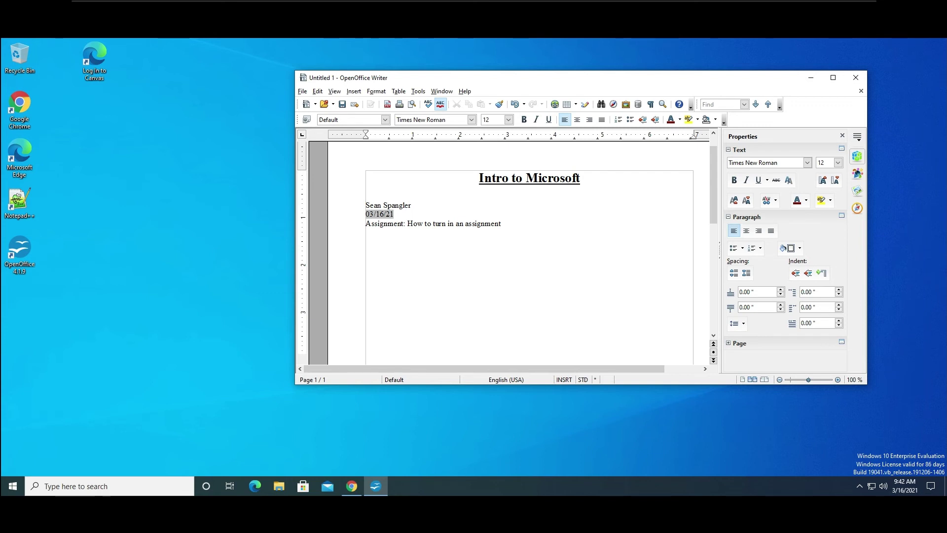
pyautogui.moveTo(405, 223)
pyautogui.mouseDown()
pyautogui.moveTo(449, 224)
pyautogui.moveTo(393, 213)
pyautogui.mouseUp()
pyautogui.click(516, 226)
pyautogui.moveTo(503, 223); pyautogui.dragTo(407, 223)
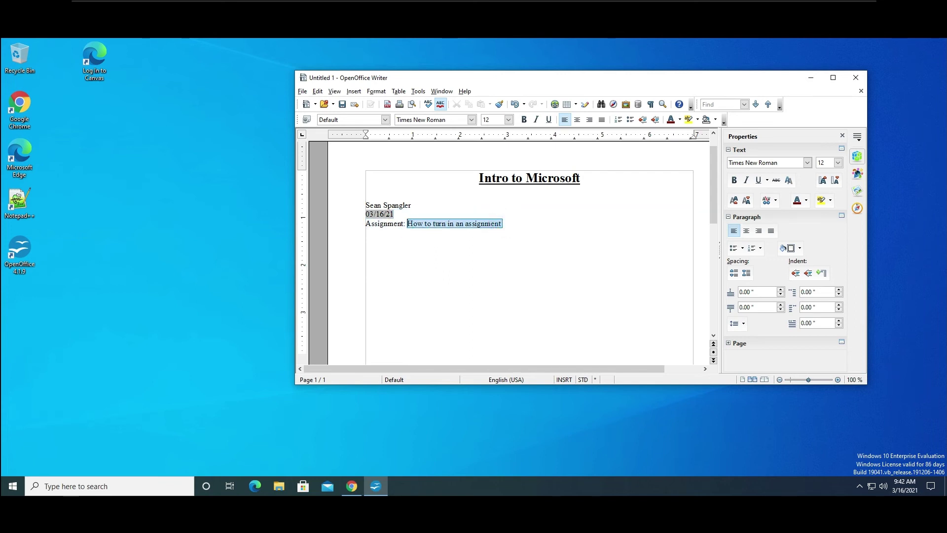
pyautogui.click(578, 120)
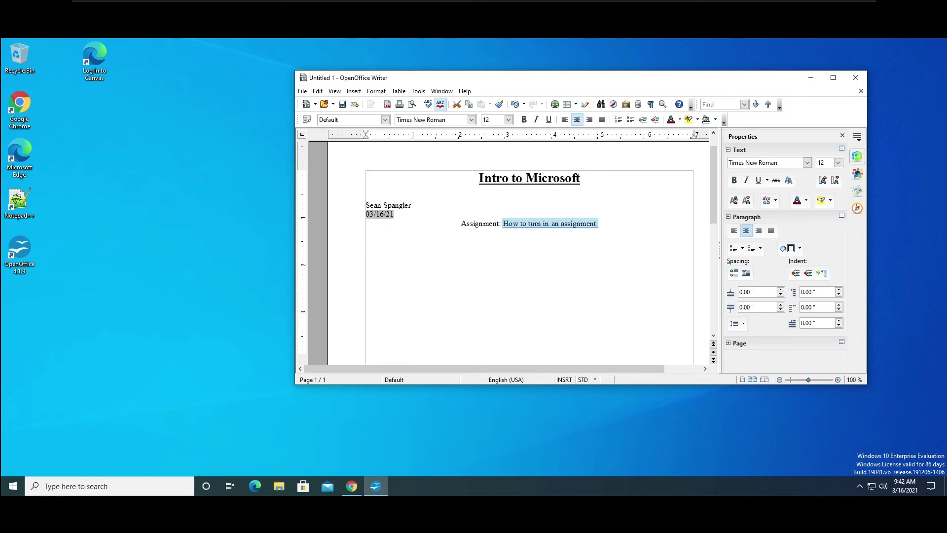
pyautogui.click(564, 119)
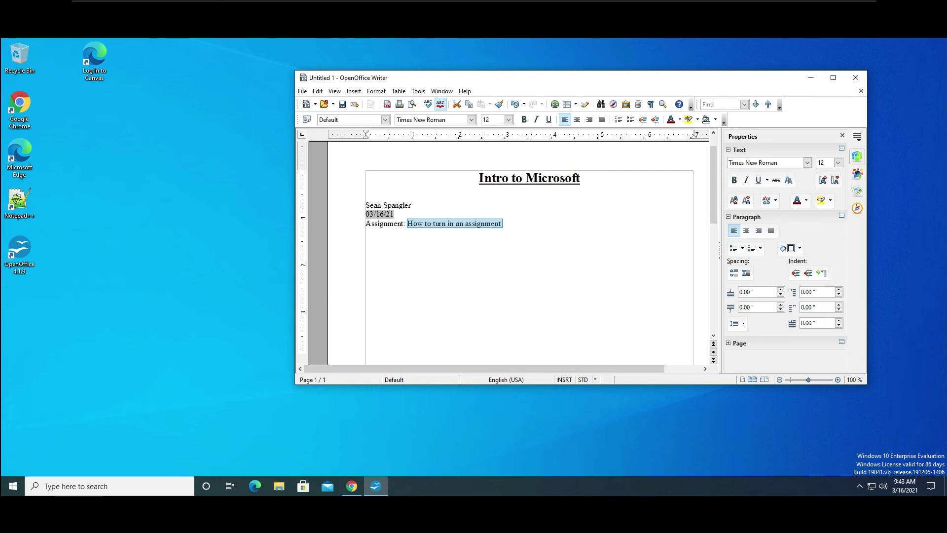
pyautogui.click(573, 215)
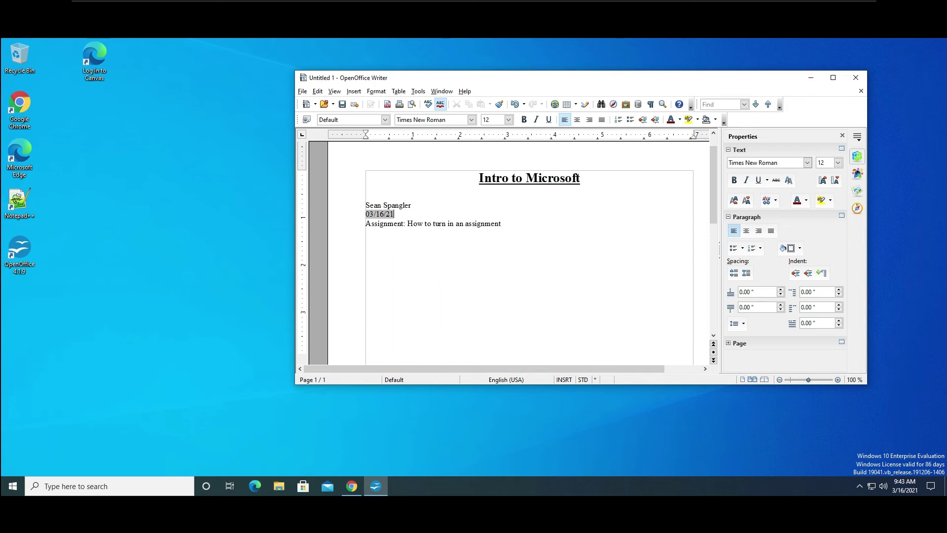
# Add a blank line and type 'Screen shot' below the assignment line.
pyautogui.click(579, 212)
pyautogui.scroll(-2, 579, 212)
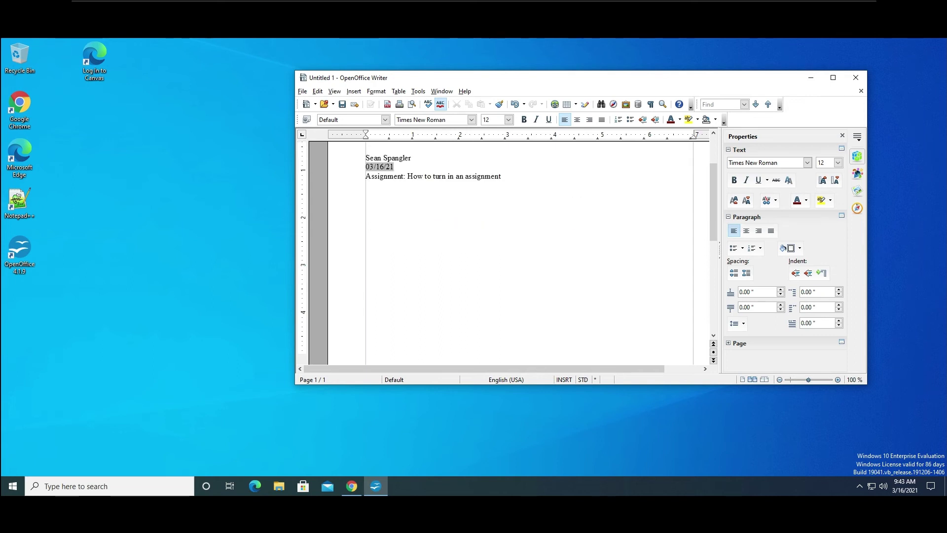
pyautogui.scroll(3, 511, 251)
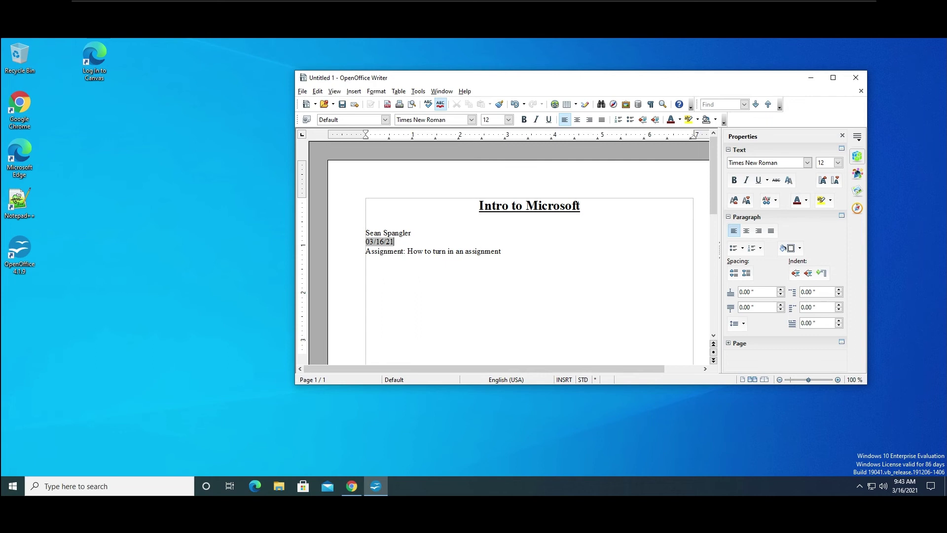
pyautogui.scroll(-2, 510, 252)
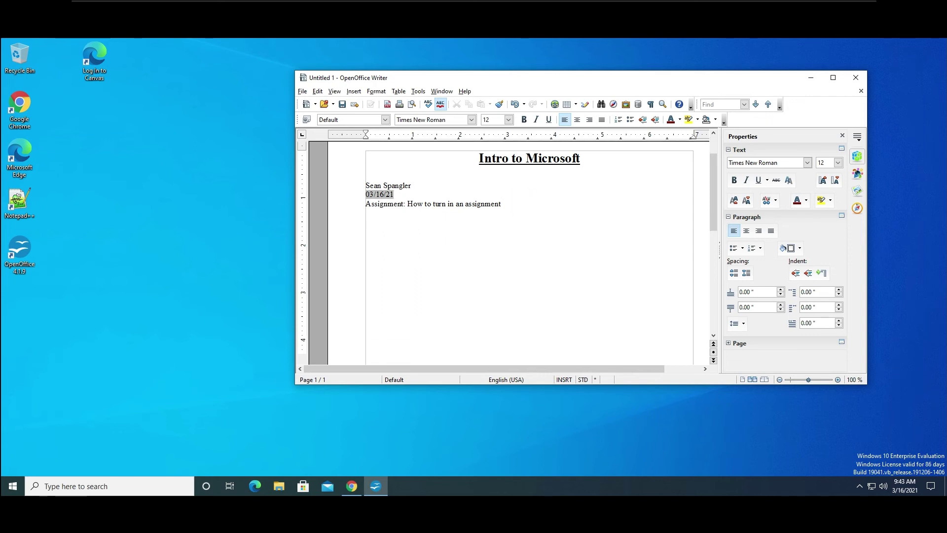
pyautogui.press('Return')
pyautogui.write('Screen shot')
# Launch Computer Management and list the accounts under Local Users and Groups > Users.
pyautogui.click(13, 487)
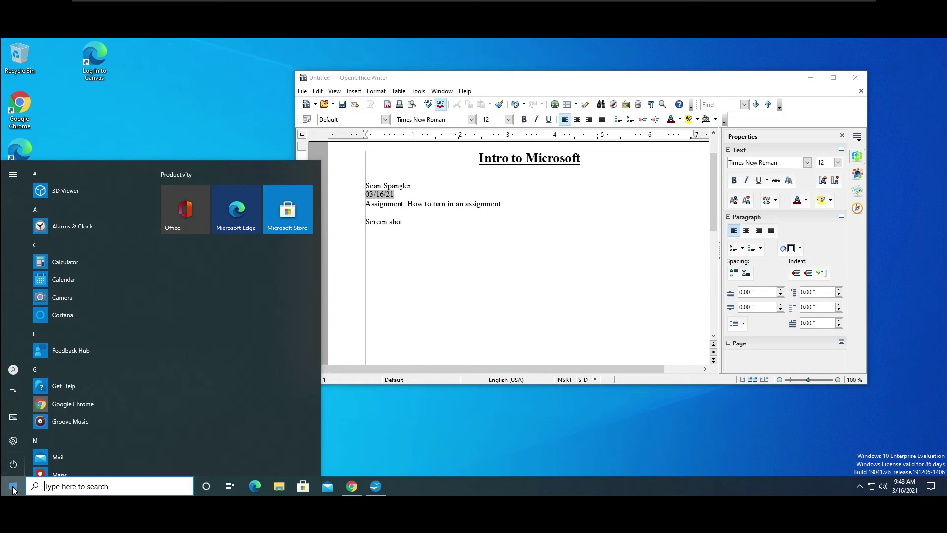
pyautogui.rightClick(13, 488)
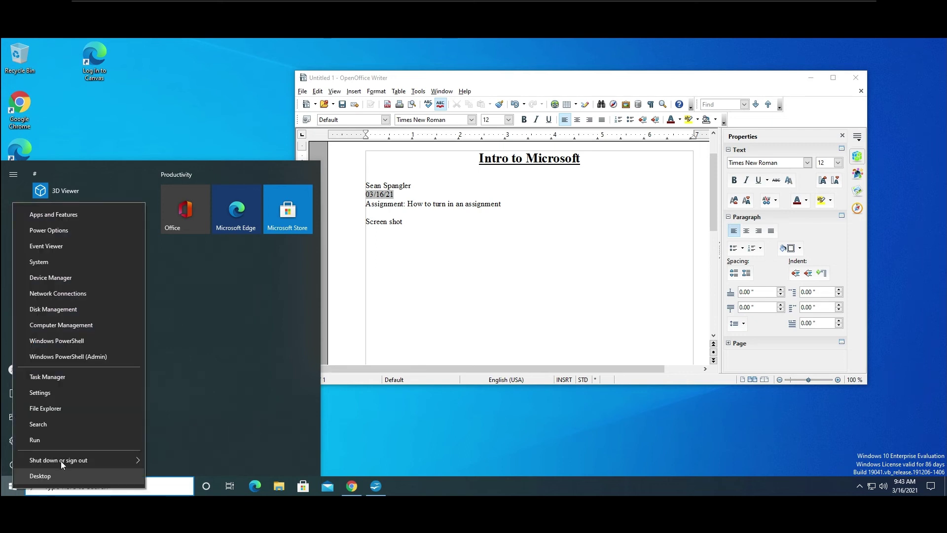
pyautogui.click(69, 327)
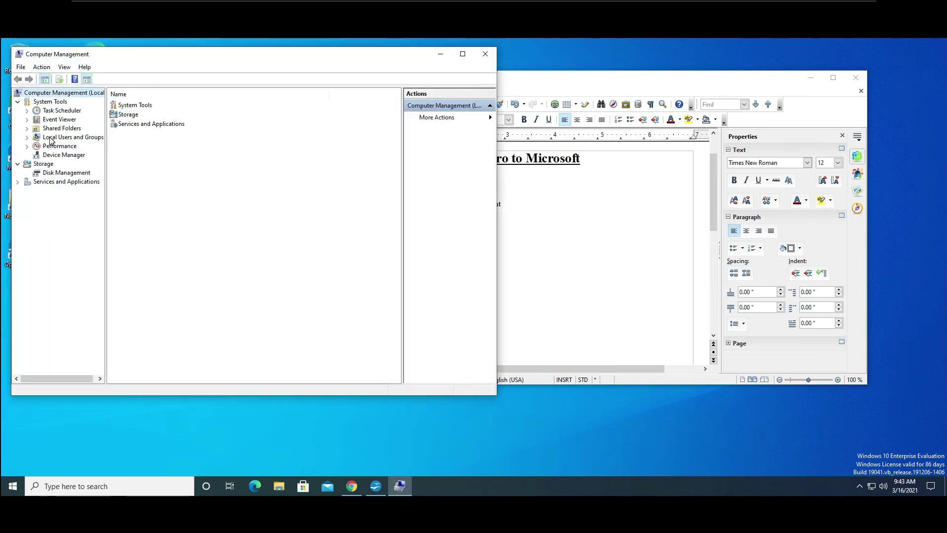
pyautogui.click(74, 137)
pyautogui.doubleClick(123, 107)
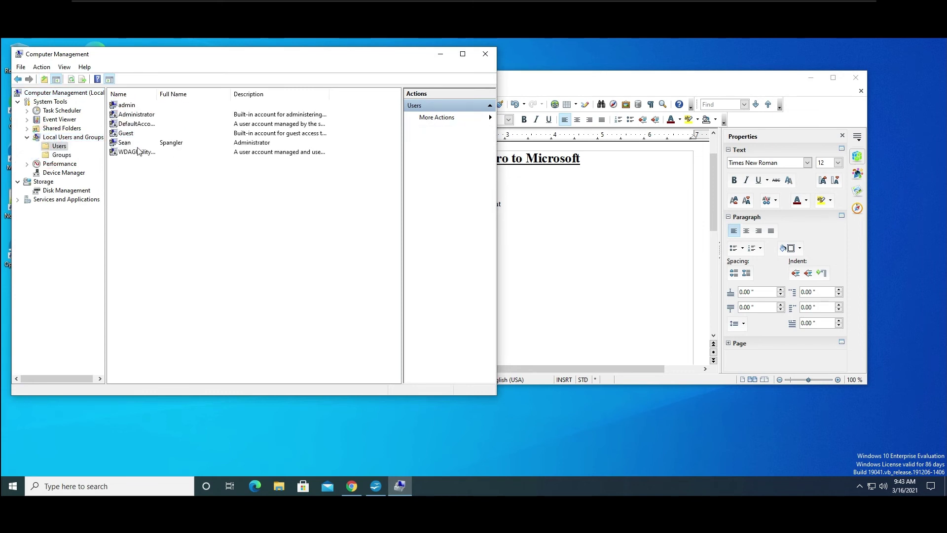
# Reposition and minimize the Writer window, nudge Computer Management, and open the Action Center.
pyautogui.moveTo(534, 83); pyautogui.dragTo(587, 71)
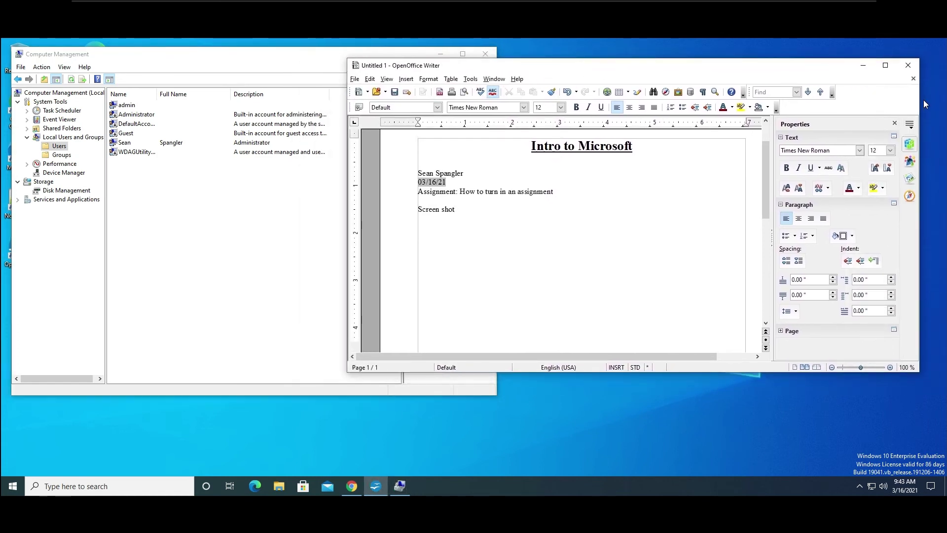
pyautogui.moveTo(920, 103); pyautogui.dragTo(754, 146)
pyautogui.moveTo(626, 72); pyautogui.dragTo(801, 63)
pyautogui.click(871, 57)
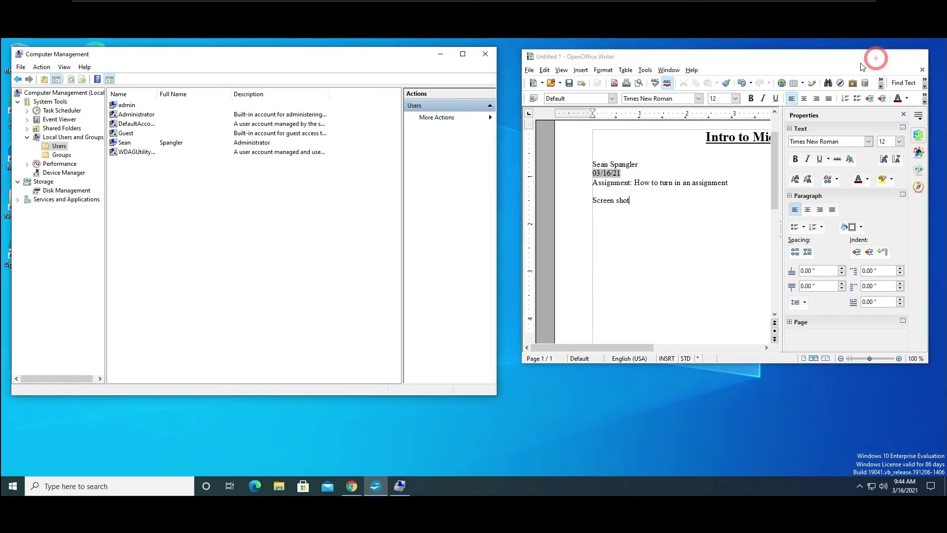
pyautogui.moveTo(327, 54); pyautogui.dragTo(538, 99)
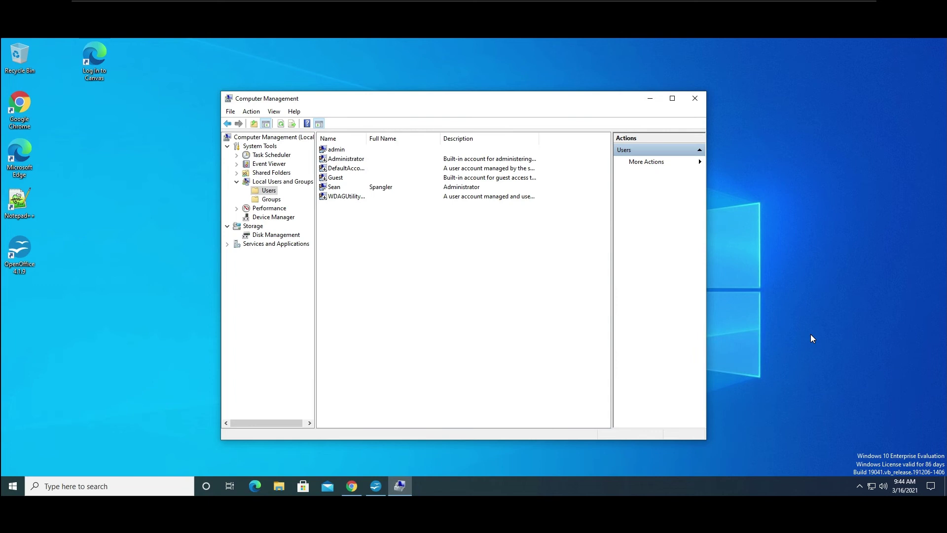
pyautogui.click(931, 488)
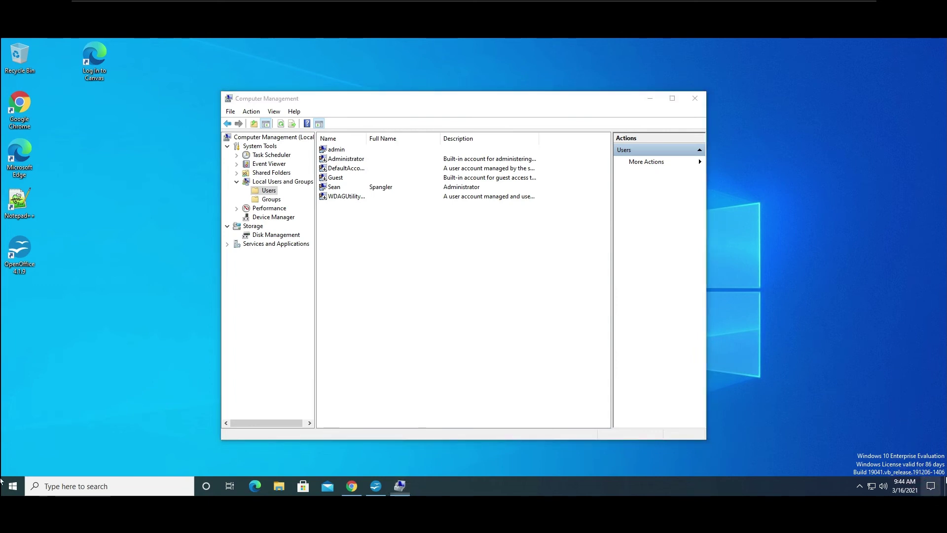
pyautogui.click(930, 489)
pyautogui.click(931, 488)
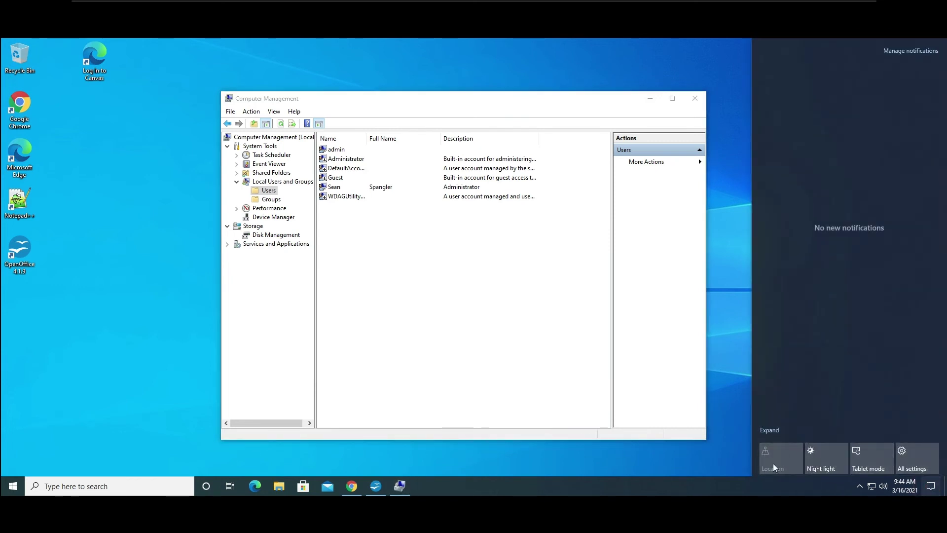
# Start a Fullscreen snip from the Action Center's Screen snip tile.
pyautogui.click(778, 432)
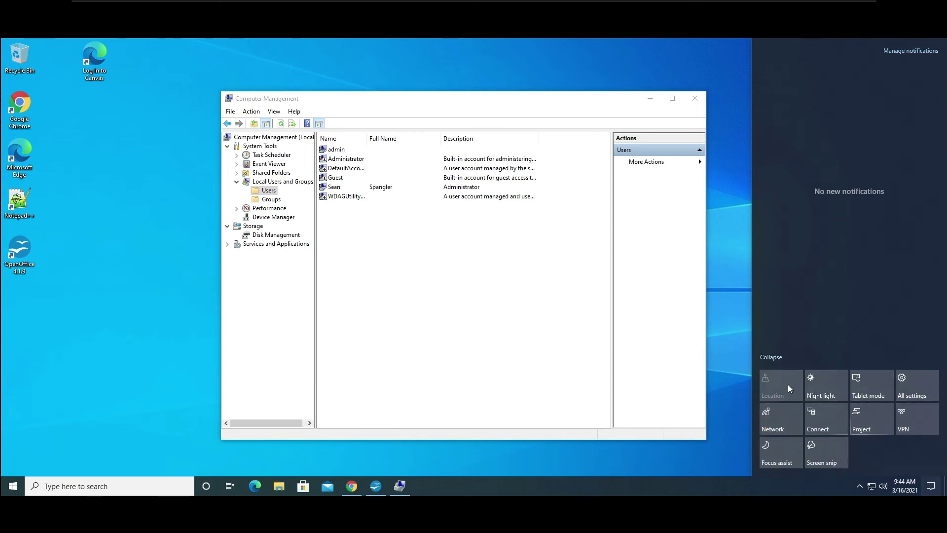
pyautogui.click(825, 452)
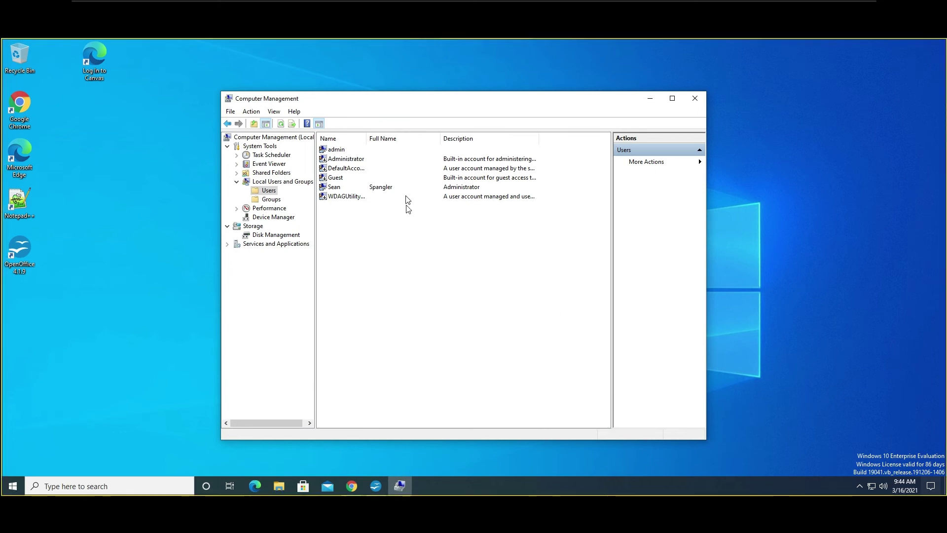
pyautogui.moveTo(440, 2)
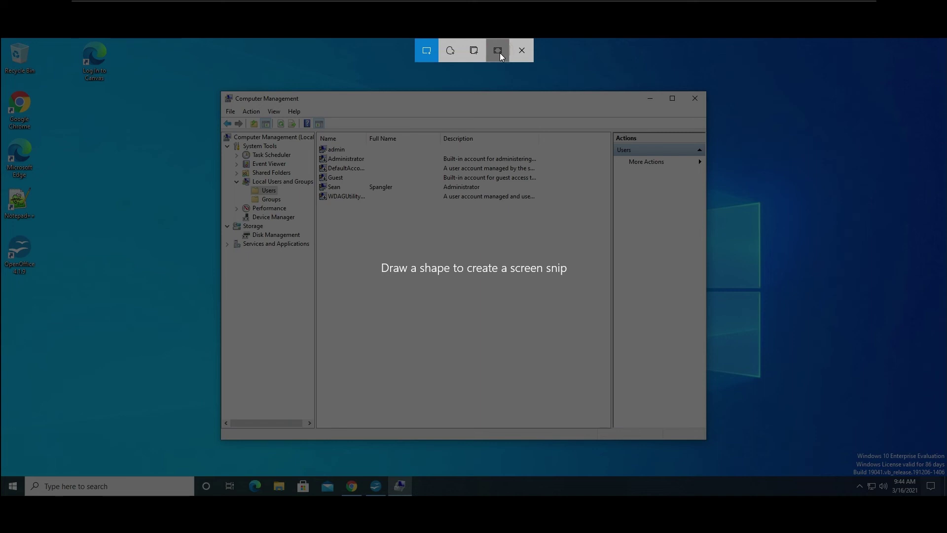
pyautogui.click(499, 52)
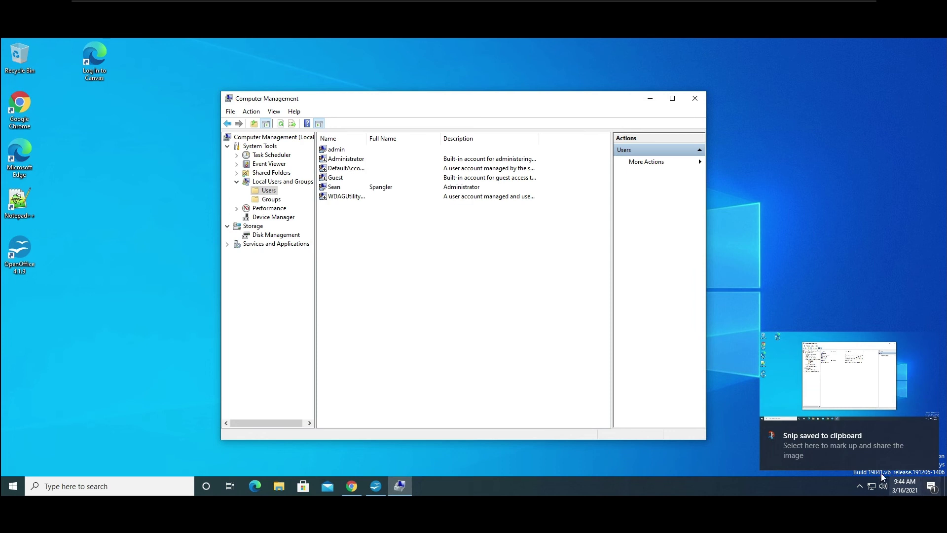
# Open the snip in Snip & Sketch, highlight one user account row in yellow, and copy it.
pyautogui.click(841, 379)
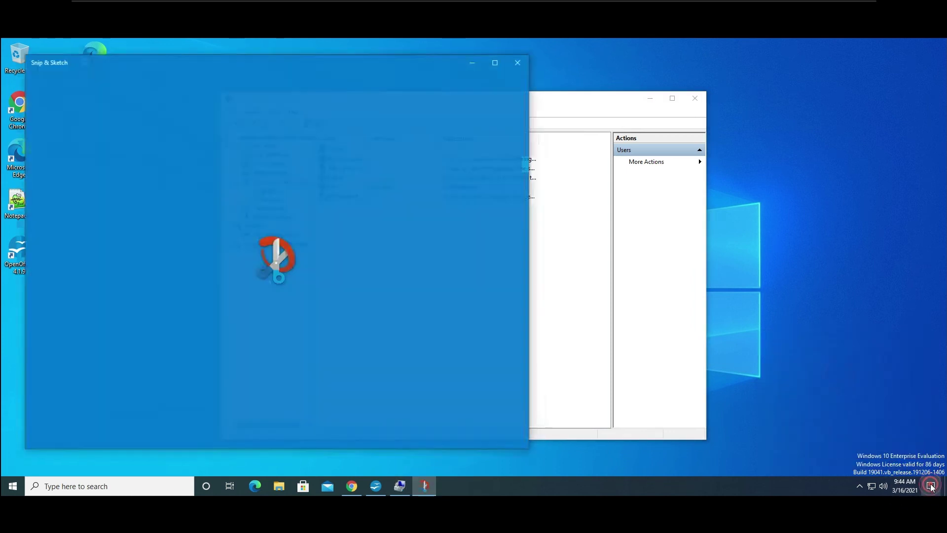
pyautogui.click(931, 487)
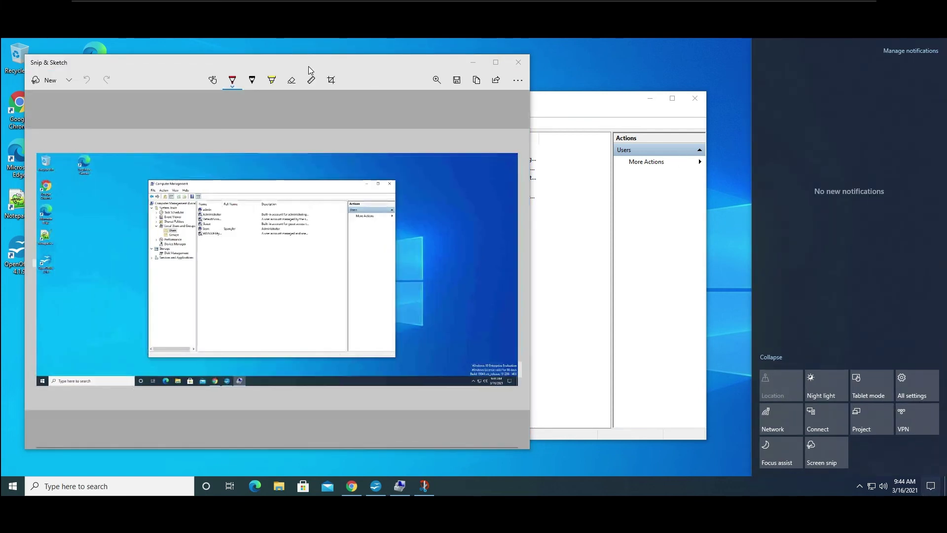
pyautogui.click(339, 70)
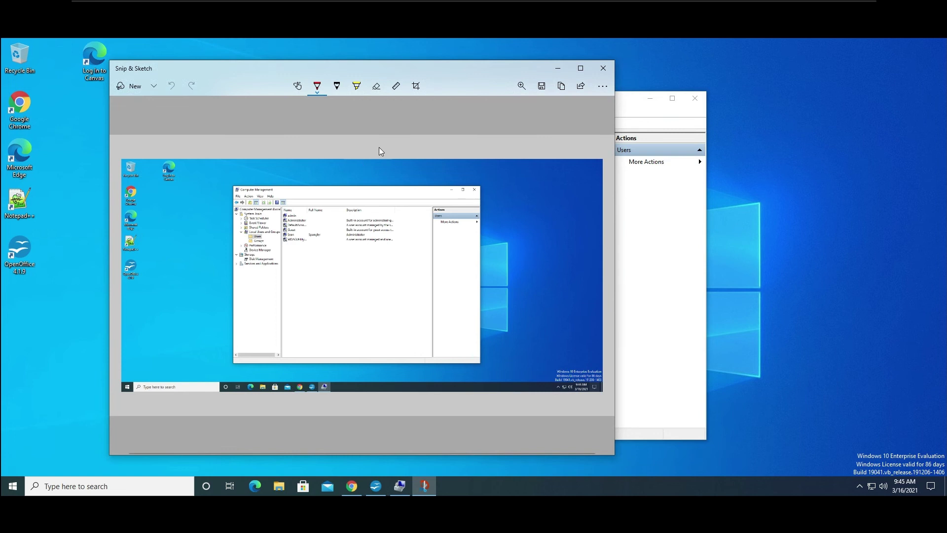
pyautogui.click(358, 87)
pyautogui.moveTo(283, 235); pyautogui.dragTo(321, 235)
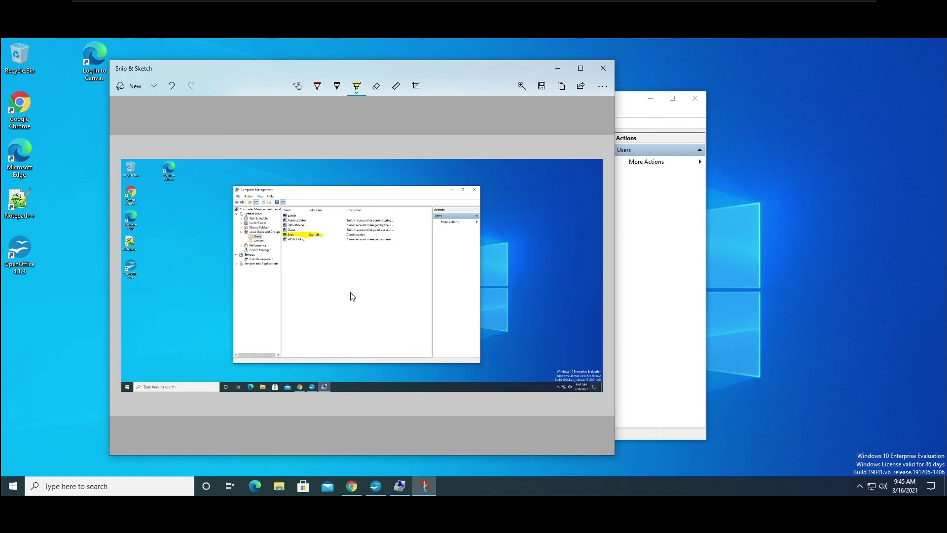
pyautogui.click(566, 86)
# In the Save dialog, create an Assignments folder in Documents and open it.
pyautogui.click(541, 88)
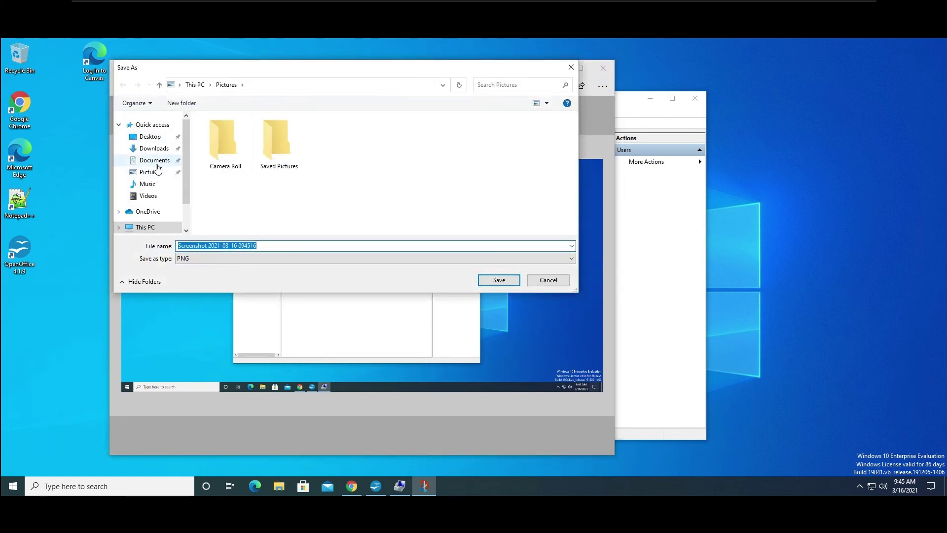
pyautogui.click(156, 165)
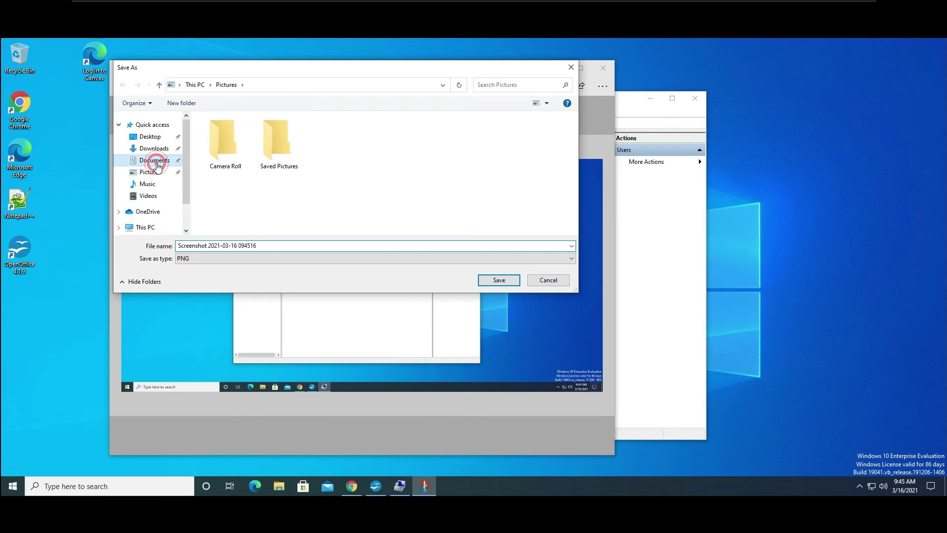
pyautogui.rightClick(243, 156)
pyautogui.click(219, 157)
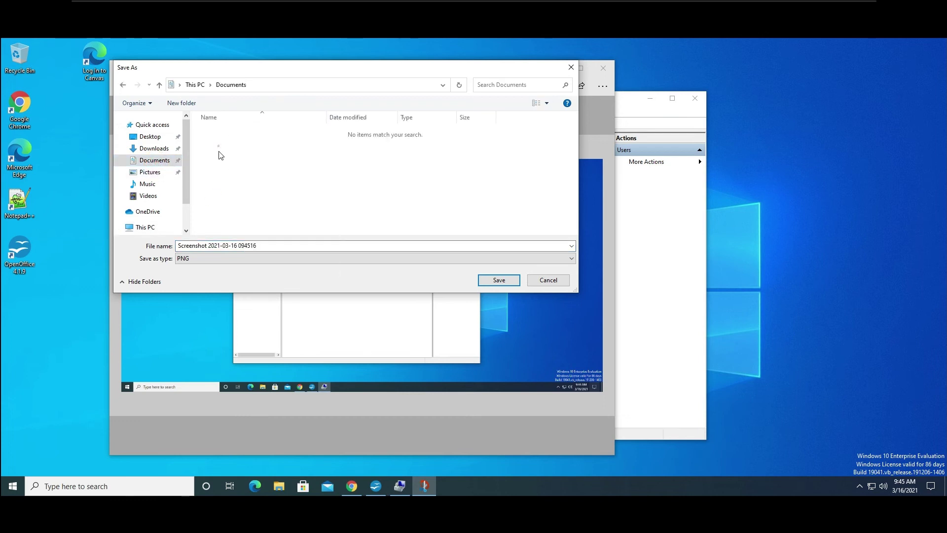
pyautogui.click(181, 101)
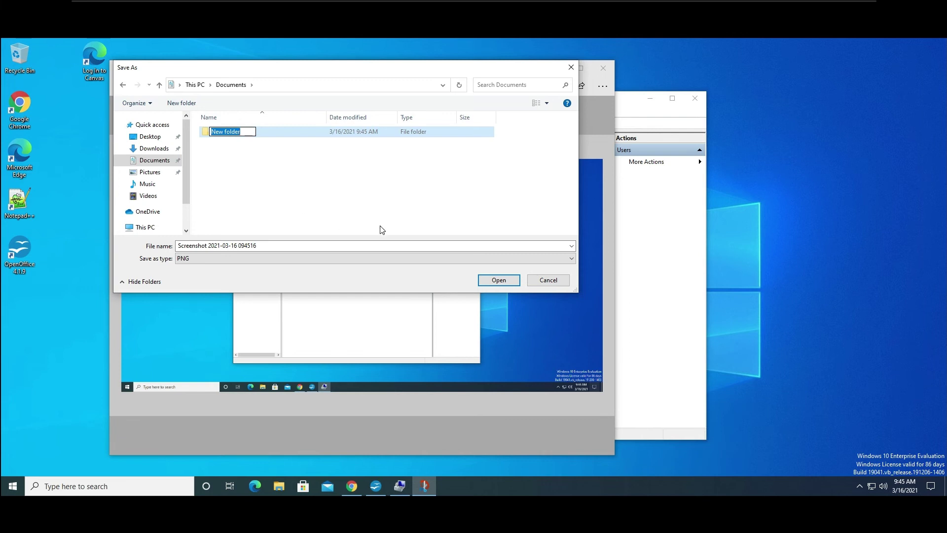
pyautogui.write('Ass')
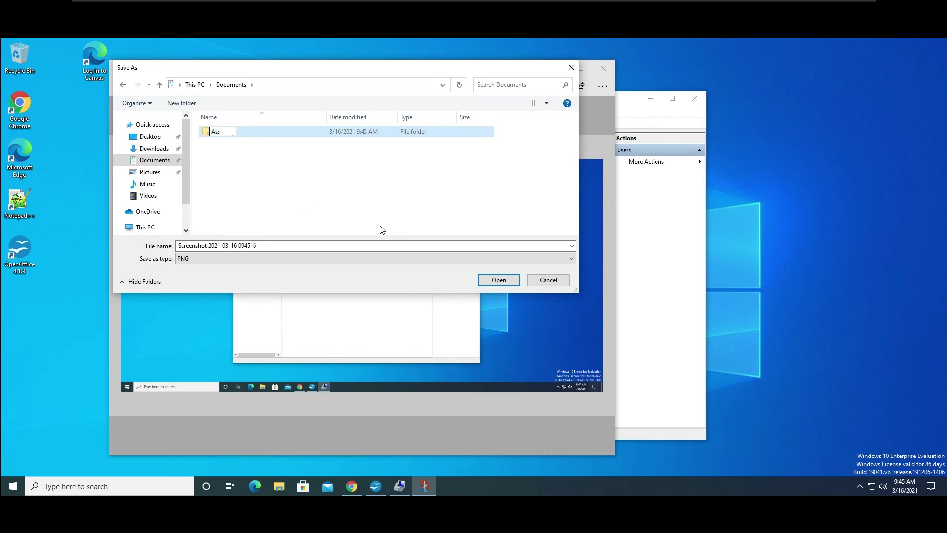
pyautogui.write('innments')
pyautogui.click(292, 180)
pyautogui.doubleClick(213, 132)
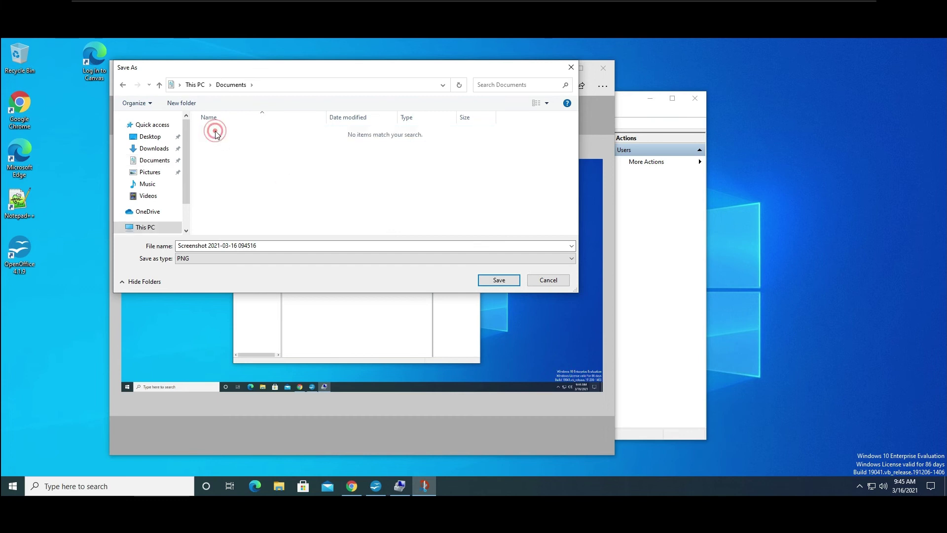
# Save the snip as PNG named 'how to turn in assignments'.
pyautogui.moveTo(269, 245); pyautogui.dragTo(171, 246)
pyautogui.write('how to turn in a')
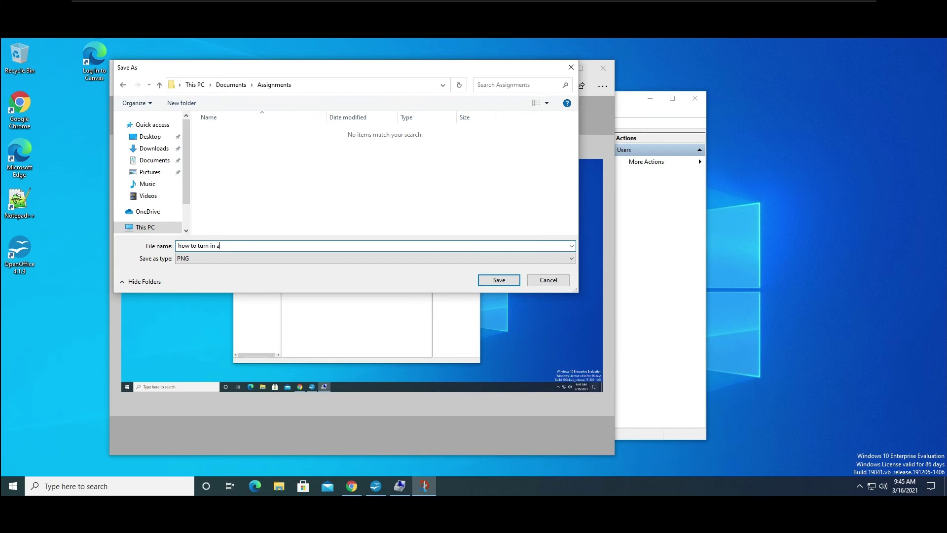
pyautogui.write('ssignments')
pyautogui.click(512, 284)
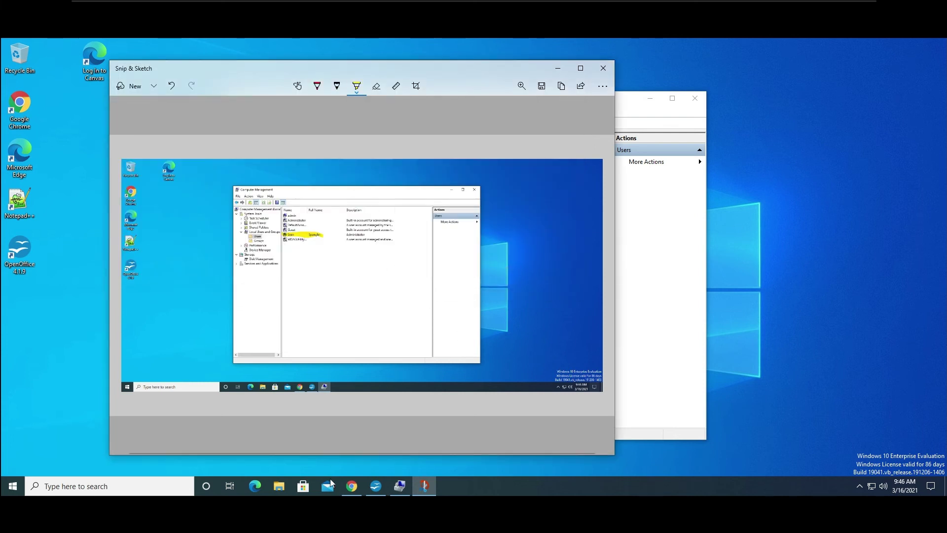
# Add a new empty line below 'Screen shot' in the Writer document.
pyautogui.click(375, 485)
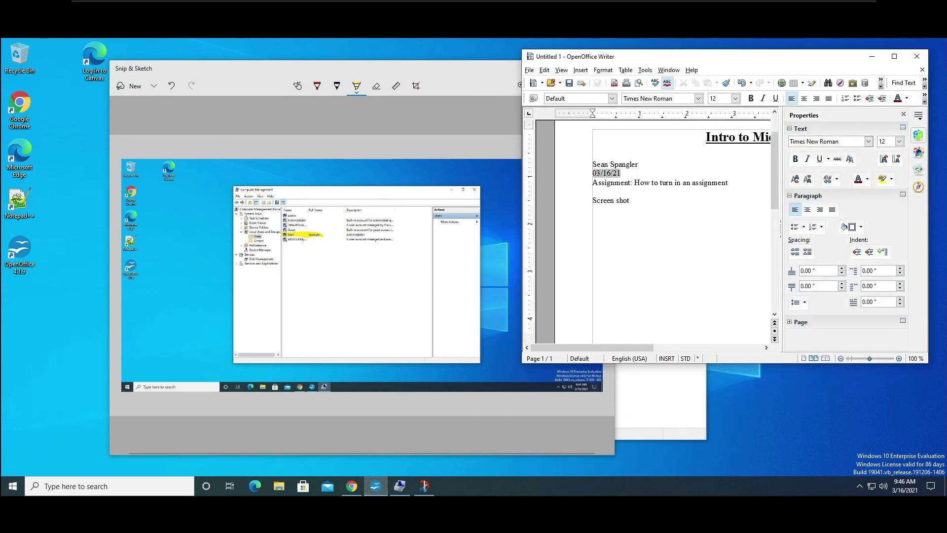
pyautogui.click(654, 200)
pyautogui.press('Return')
pyautogui.rightClick(620, 230)
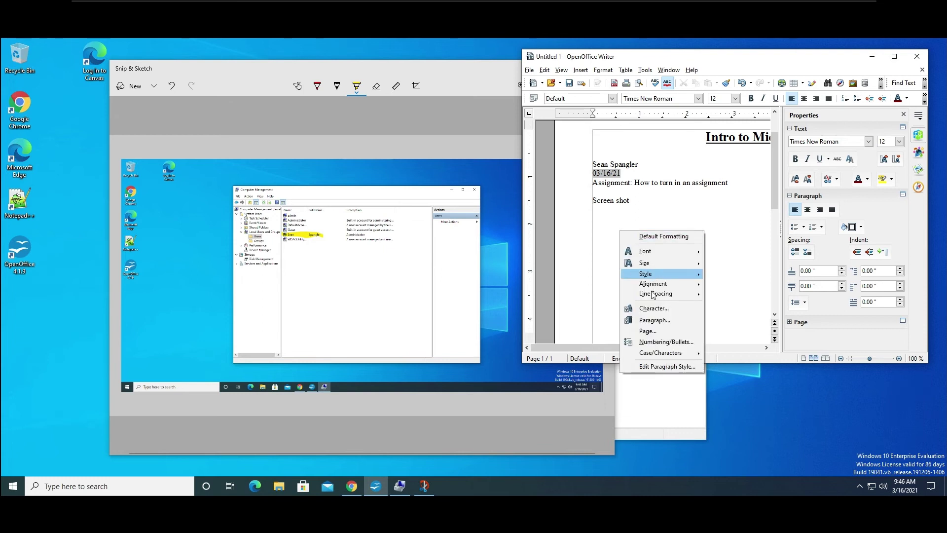
# Copy the snip from Snip & Sketch and look for a paste command in Writer.
pyautogui.moveTo(684, 63); pyautogui.dragTo(592, 65)
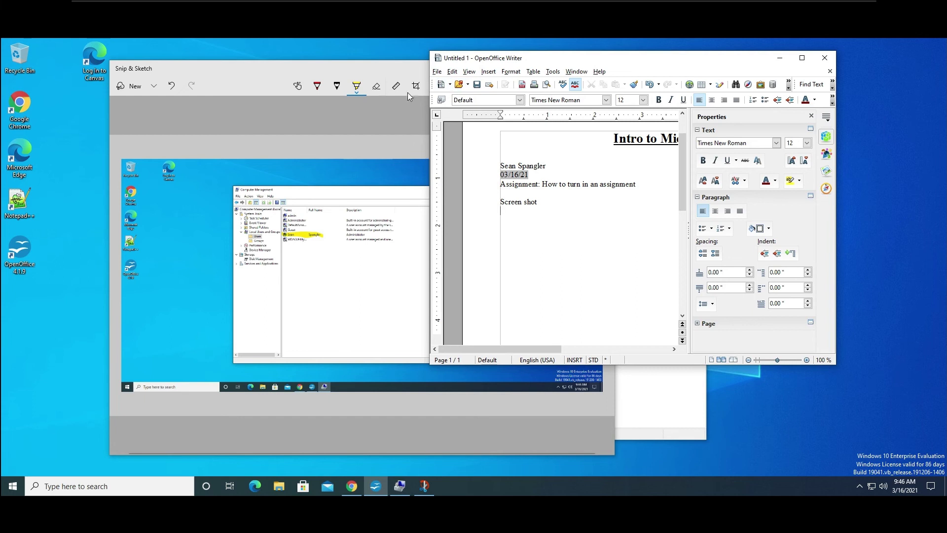
pyautogui.click(396, 69)
pyautogui.click(561, 86)
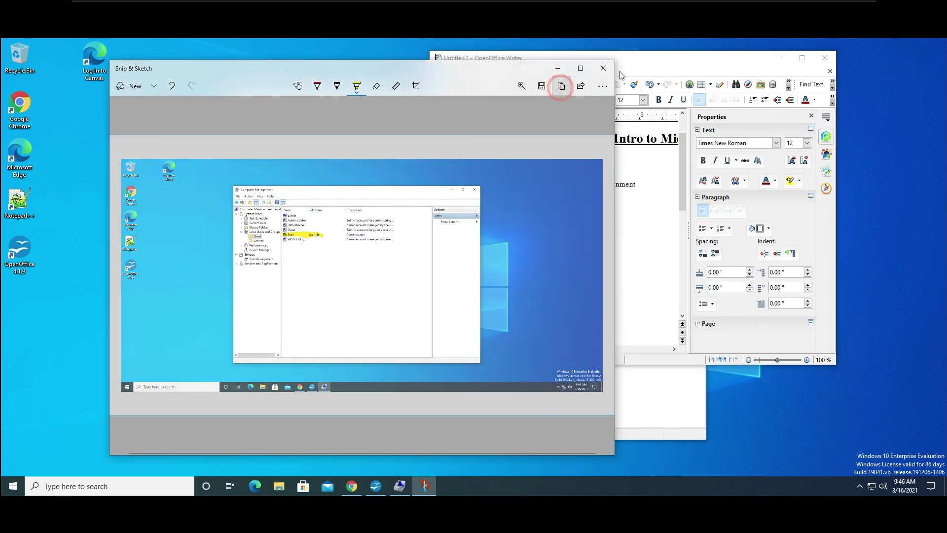
pyautogui.click(668, 60)
pyautogui.rightClick(579, 209)
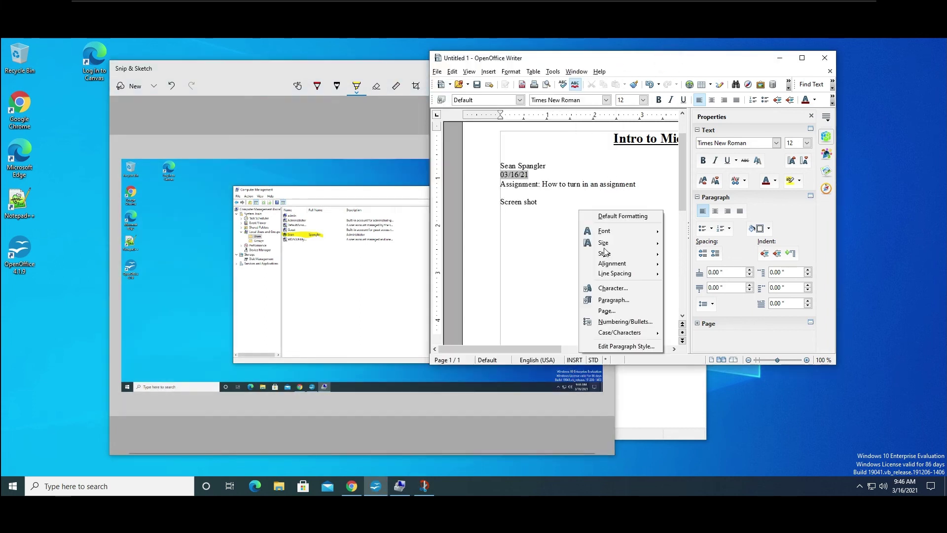
pyautogui.click(549, 259)
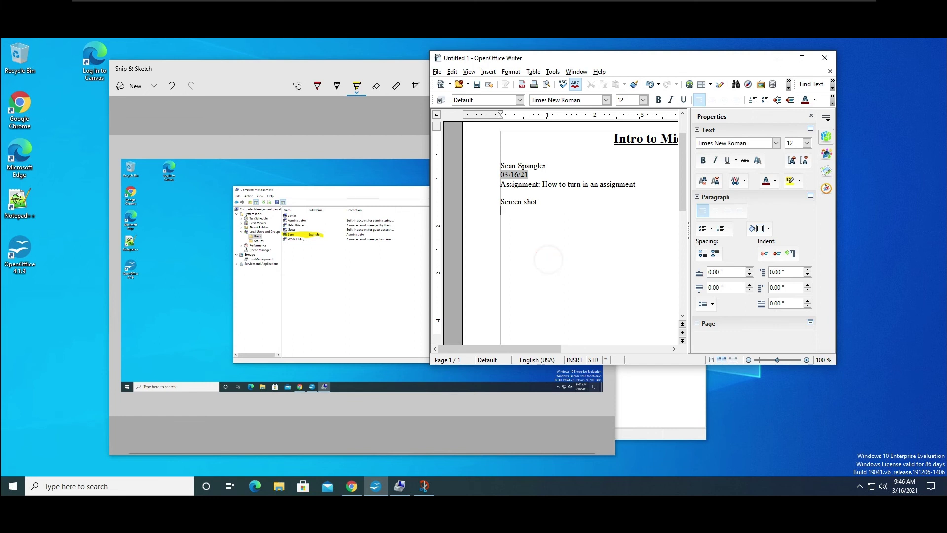
pyautogui.click(452, 71)
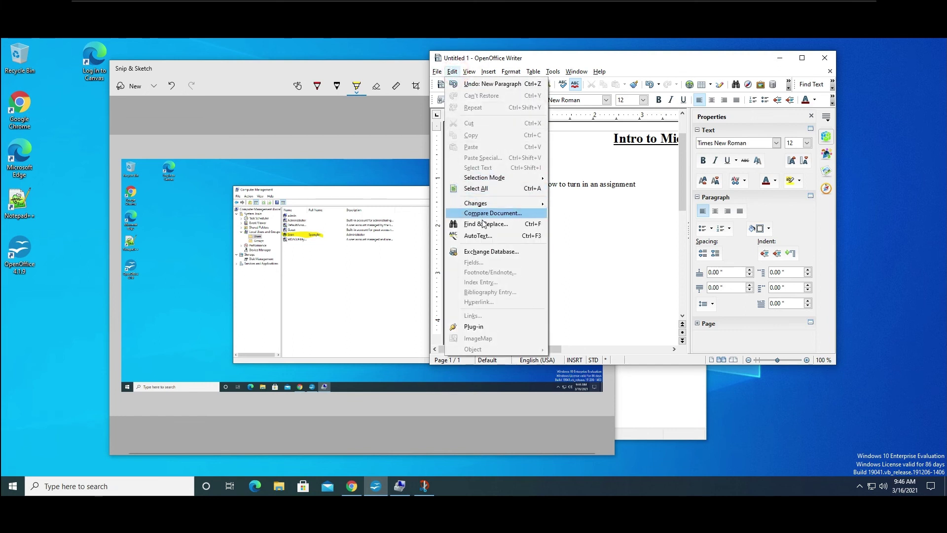
pyautogui.click(571, 62)
# Rearrange the windows, recopy the snip, and paste it on the line below 'Screen shot'.
pyautogui.moveTo(571, 62); pyautogui.dragTo(679, 51)
pyautogui.moveTo(471, 72)
pyautogui.mouseDown()
pyautogui.moveTo(442, 77)
pyautogui.moveTo(377, 63)
pyautogui.moveTo(373, 51)
pyautogui.mouseUp()
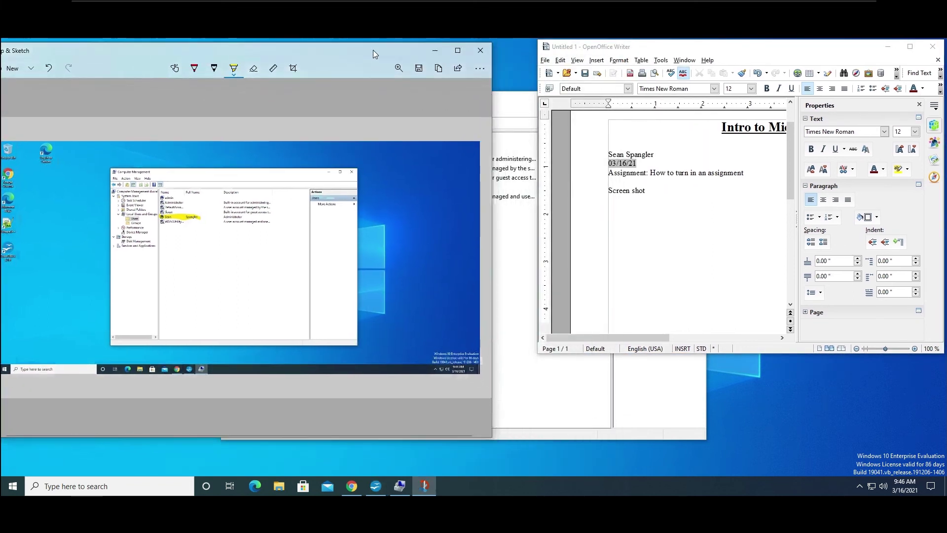
pyautogui.click(438, 71)
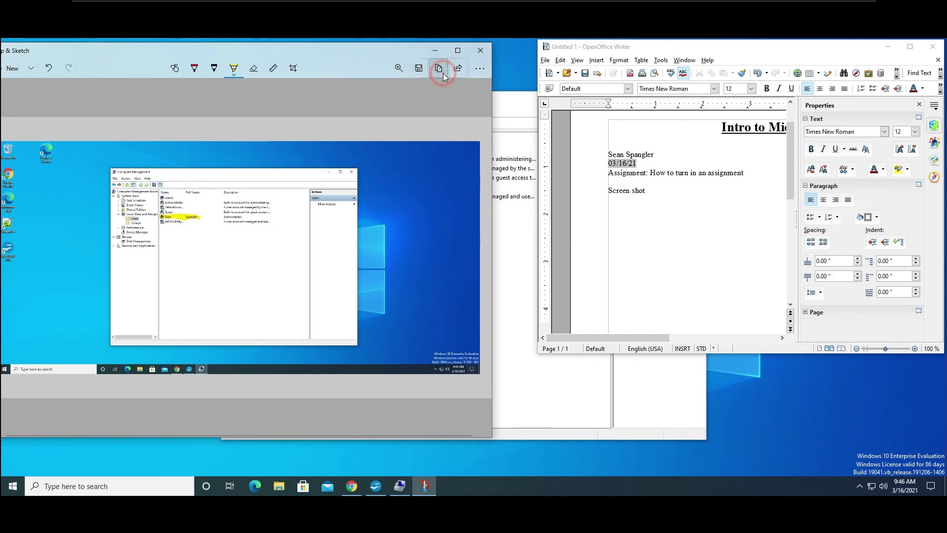
pyautogui.click(685, 194)
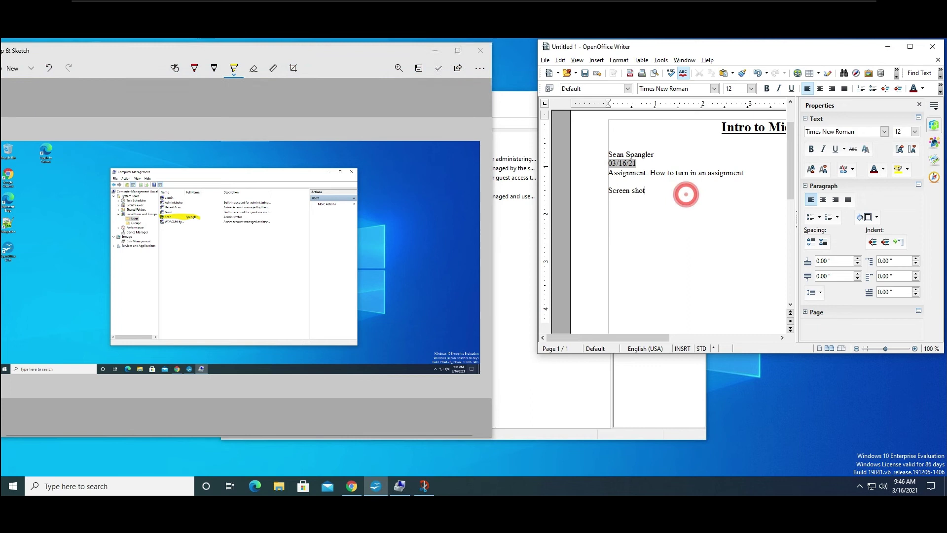
pyautogui.rightClick(689, 199)
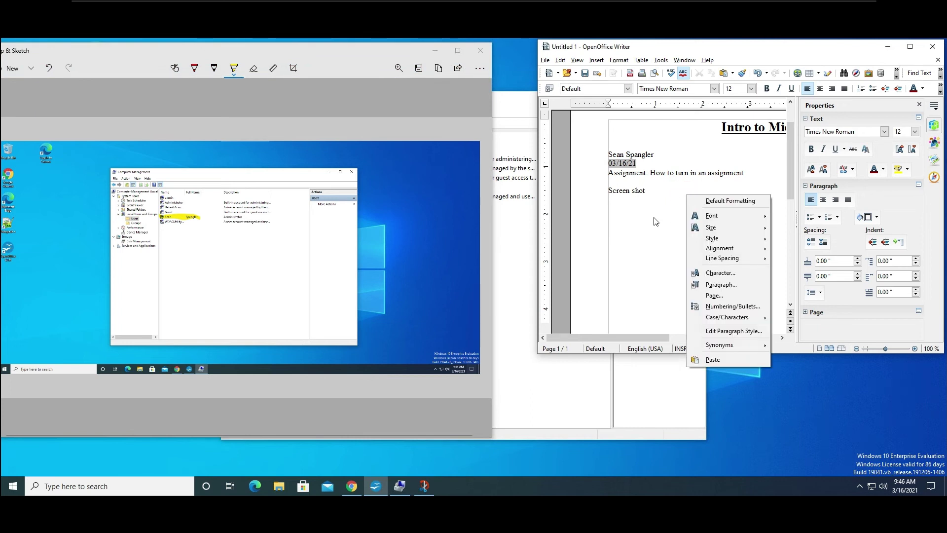
pyautogui.click(675, 221)
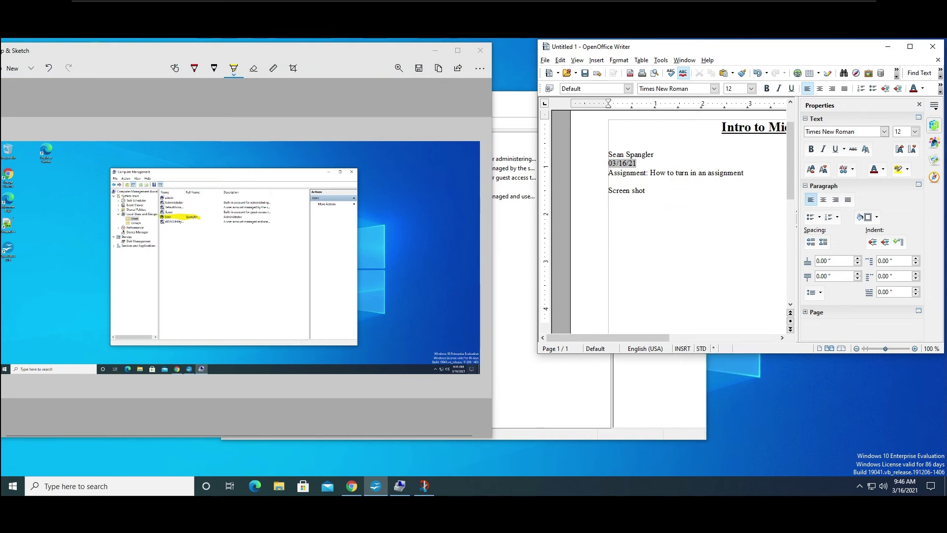
pyautogui.rightClick(675, 220)
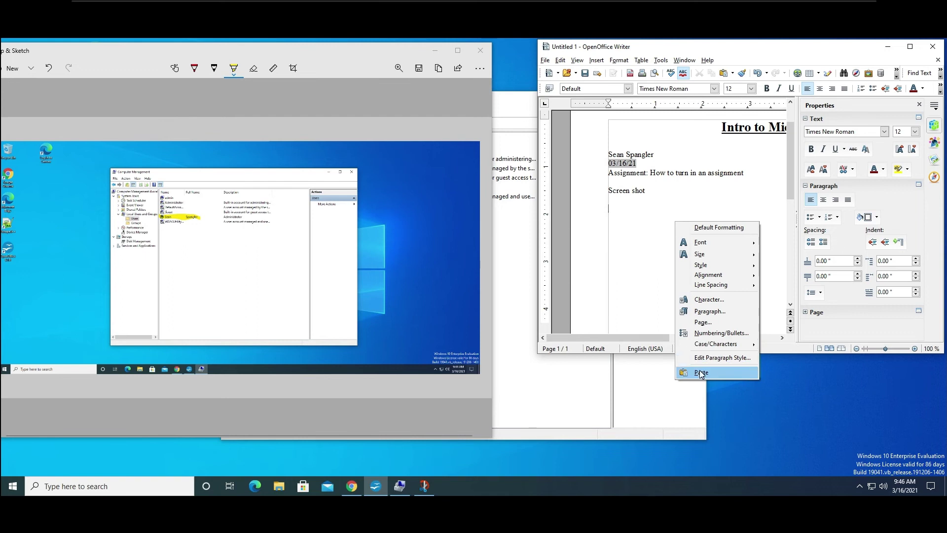
pyautogui.click(700, 371)
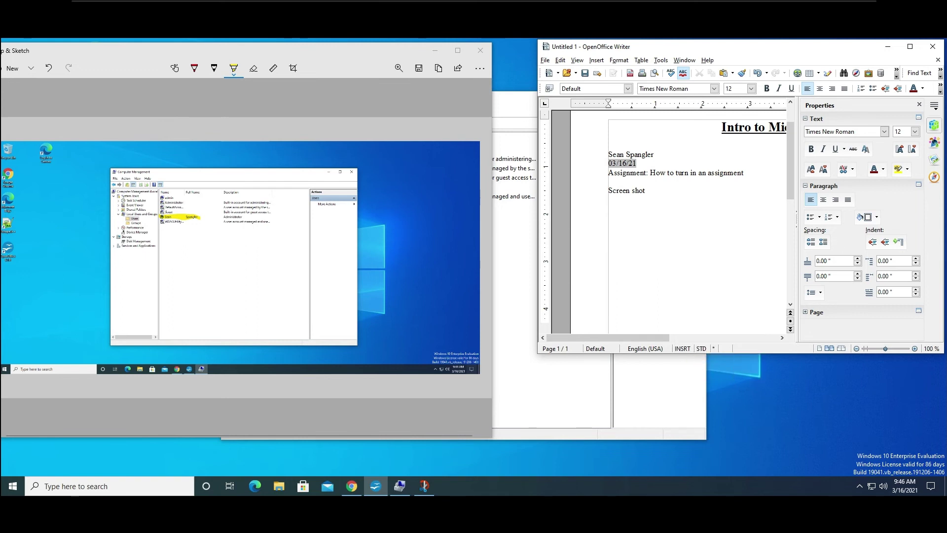
# Minimize Snip & Sketch and widen Writer so the full 'Intro to Microsoft' heading shows.
pyautogui.click(323, 50)
pyautogui.moveTo(441, 62); pyautogui.dragTo(559, 63)
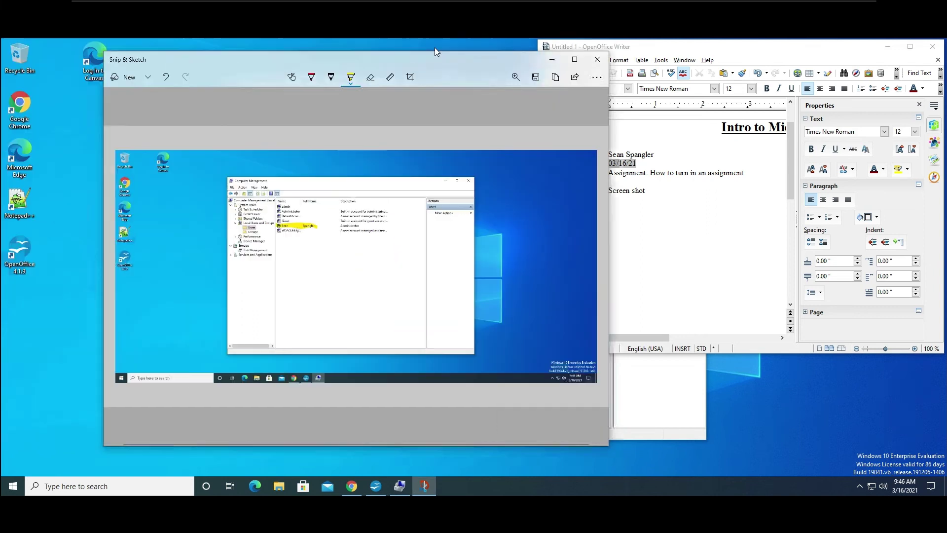
pyautogui.click(552, 60)
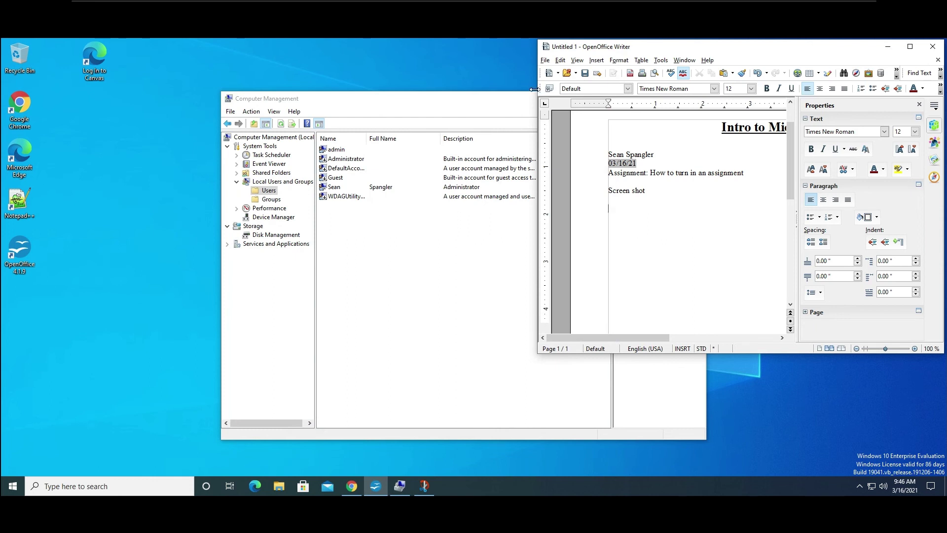
pyautogui.moveTo(537, 90); pyautogui.dragTo(386, 101)
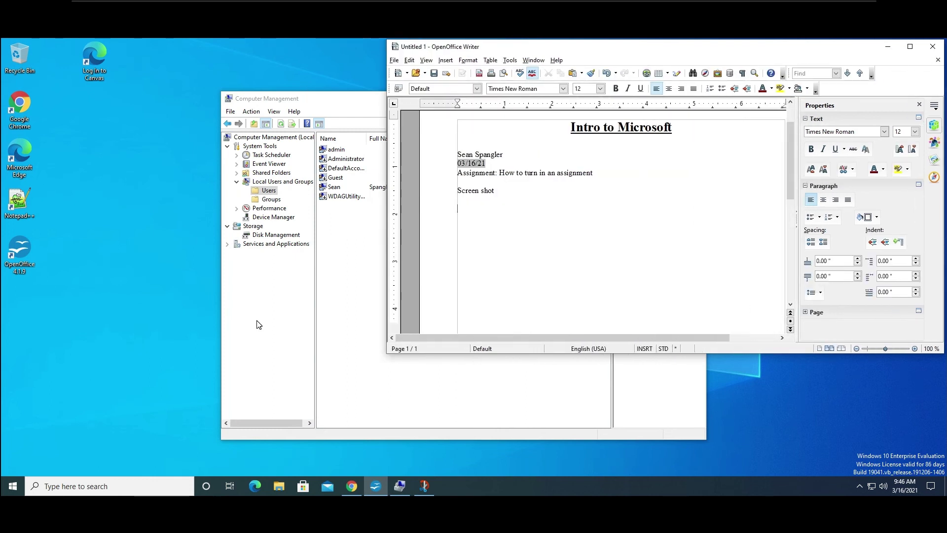
# Open Paint via Start search, paste the screenshot with Ctrl+V, and return to Writer.
pyautogui.click(13, 488)
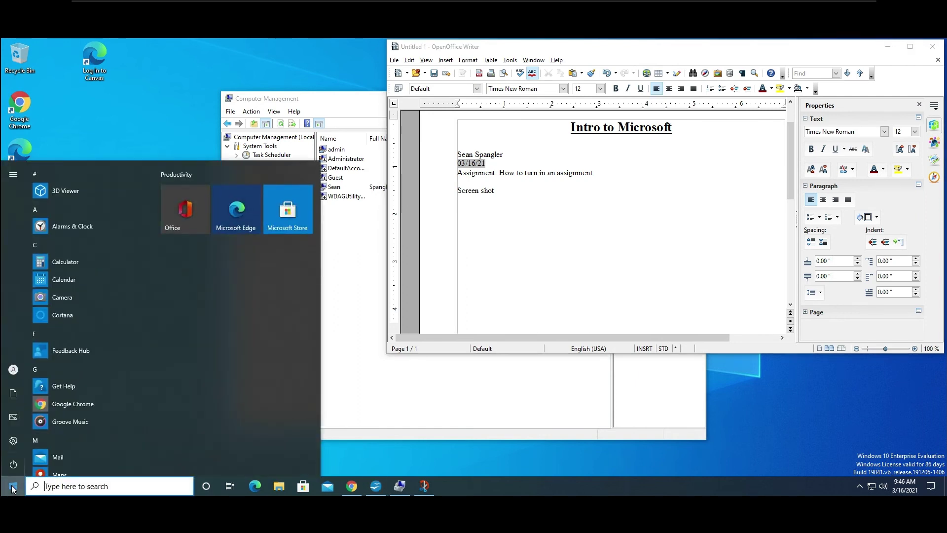
pyautogui.write('pain')
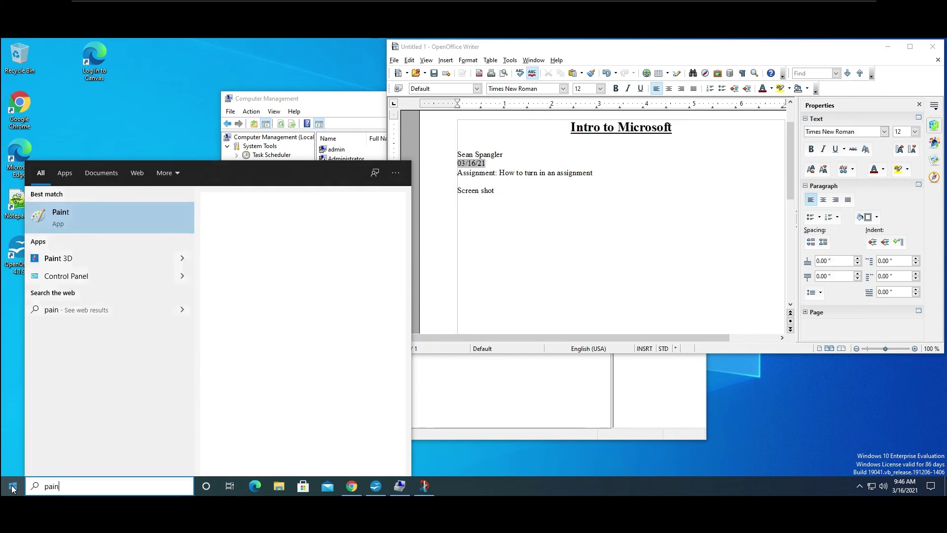
pyautogui.click(75, 211)
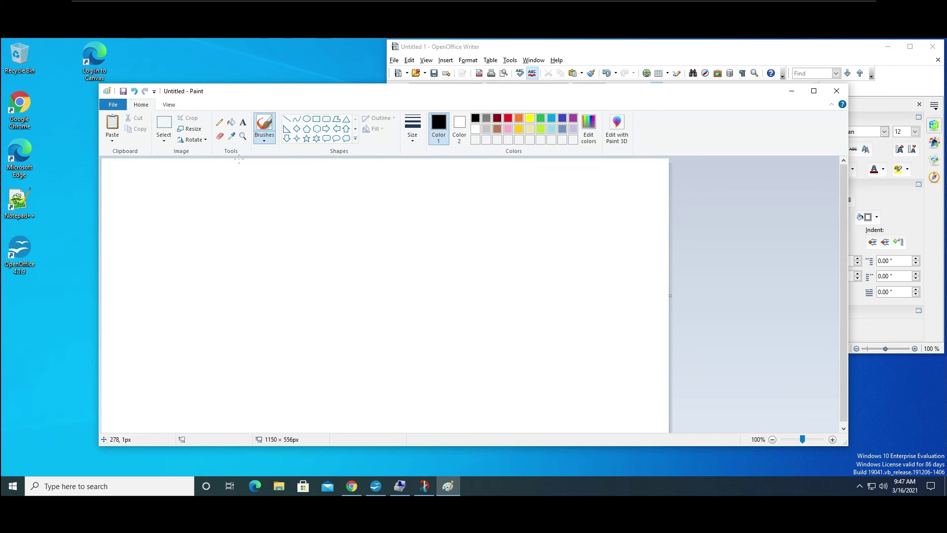
pyautogui.hotkey('ctrl', 'v')
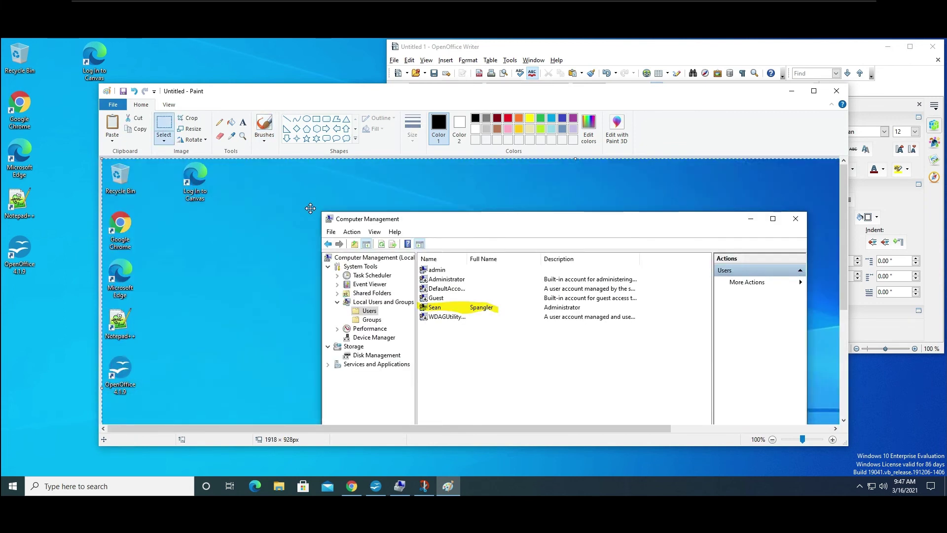
pyautogui.click(868, 46)
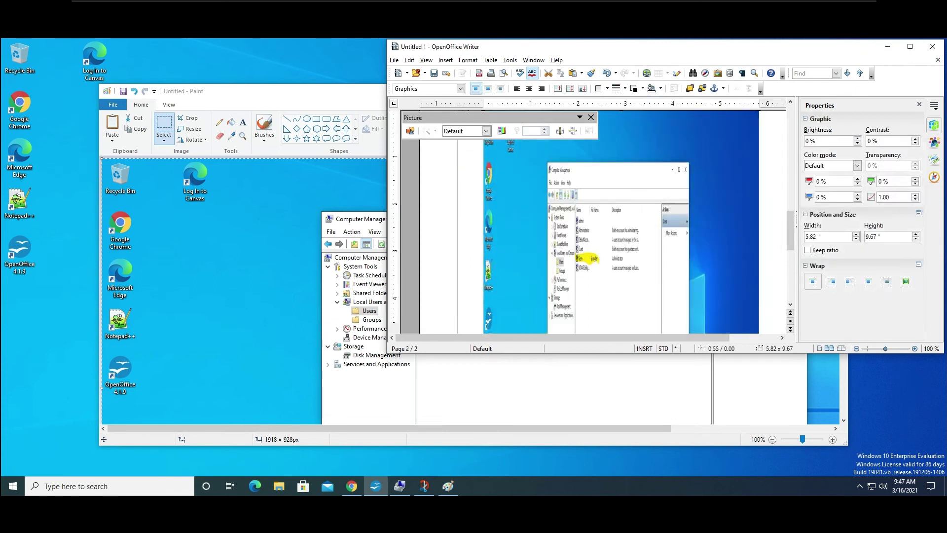
# Maximize Writer and resize the screenshot to about 6.48 x 3.95 inches to fit page 1.
pyautogui.click(911, 47)
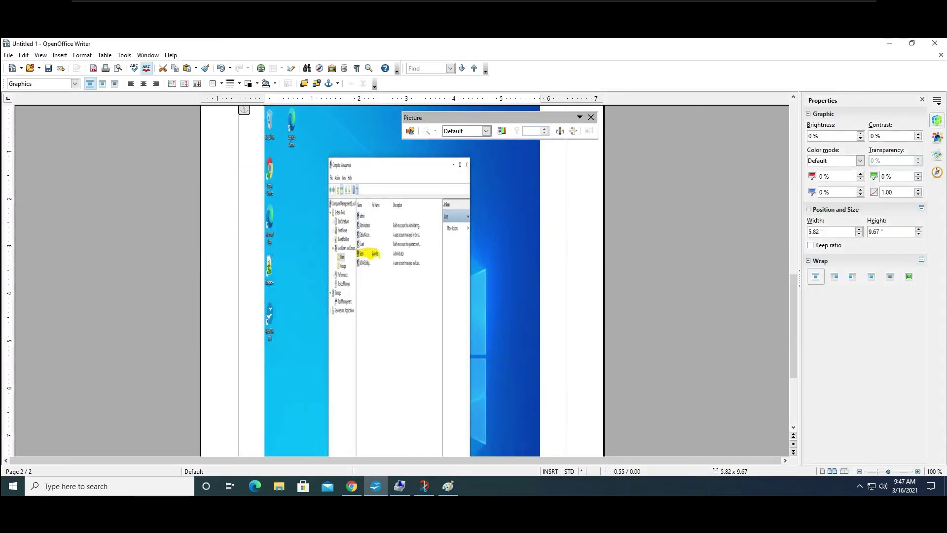
pyautogui.click(401, 254)
pyautogui.scroll(-1, 461, 318)
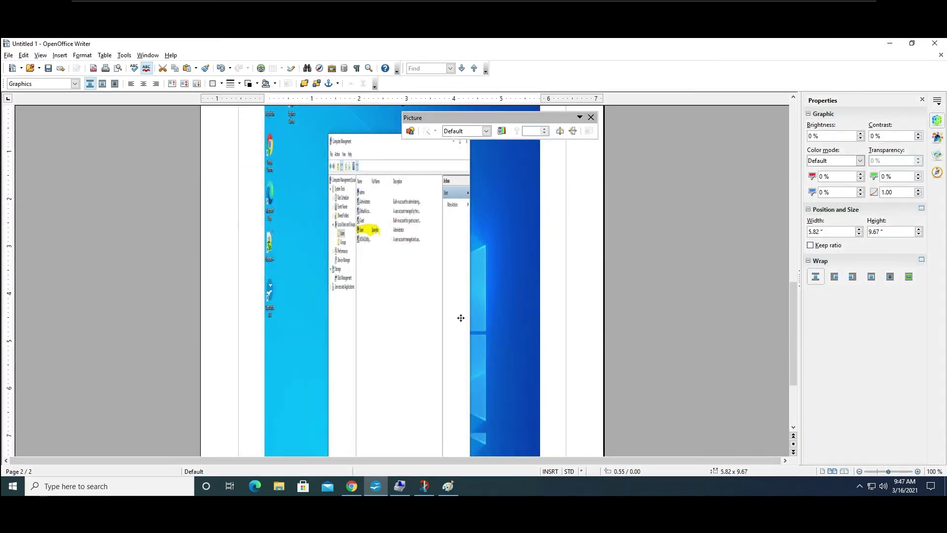
pyautogui.scroll(-6, 460, 318)
pyautogui.moveTo(541, 411); pyautogui.dragTo(567, 139)
pyautogui.scroll(2, 621, 233)
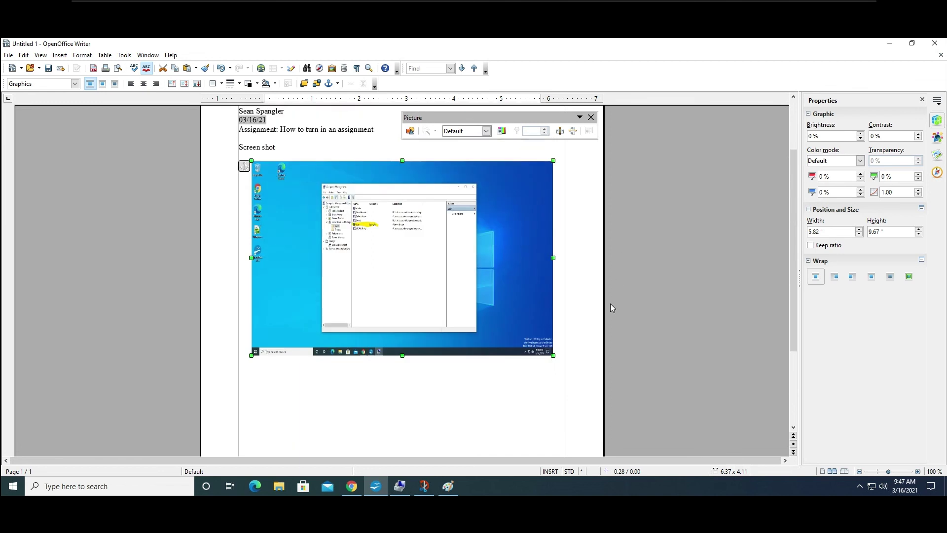
pyautogui.moveTo(553, 355)
pyautogui.mouseDown()
pyautogui.moveTo(570, 313)
pyautogui.moveTo(554, 317)
pyautogui.moveTo(556, 348)
pyautogui.mouseUp()
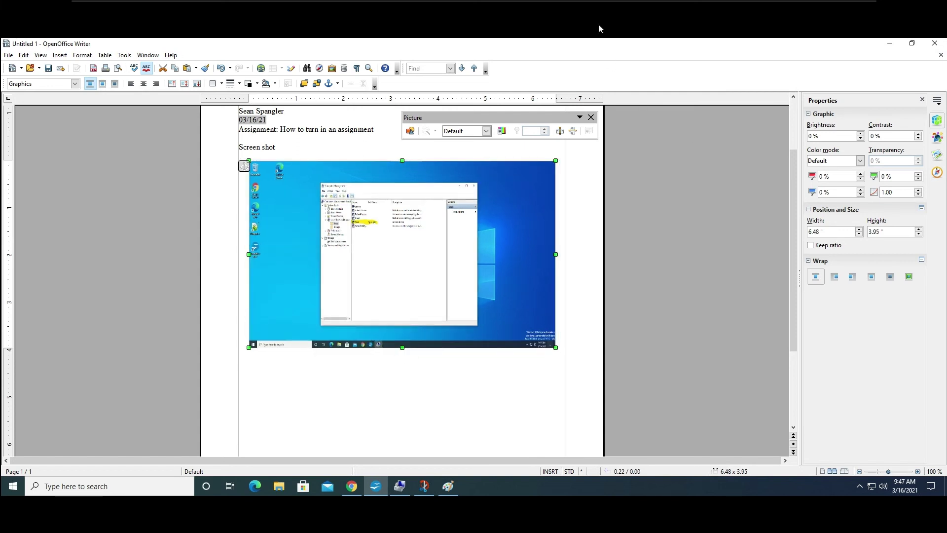
pyautogui.click(889, 43)
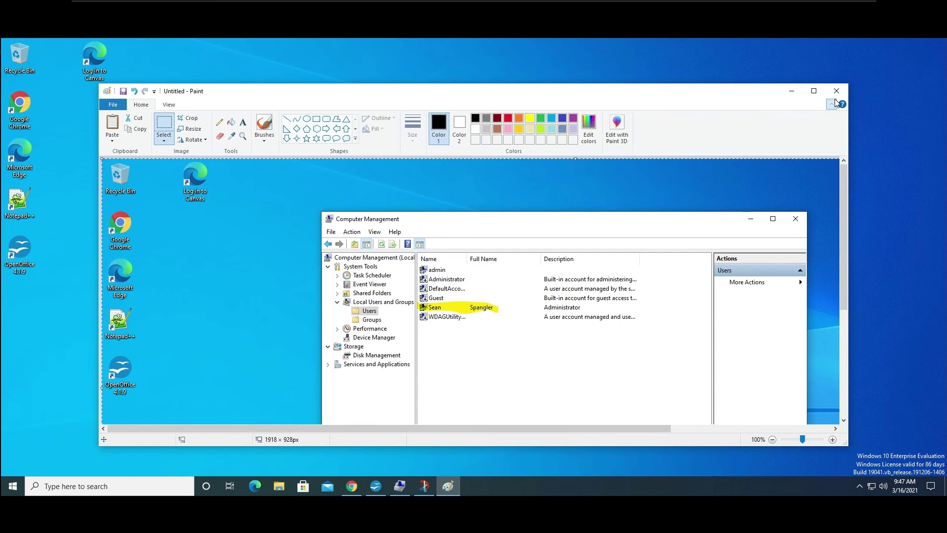
# Close Paint without saving the pasted image.
pyautogui.click(833, 102)
pyautogui.click(836, 93)
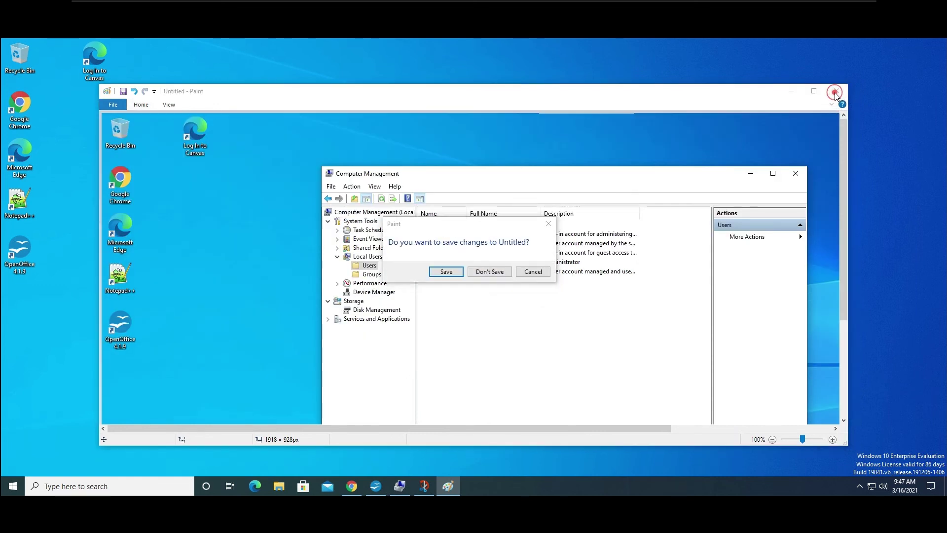
pyautogui.click(489, 272)
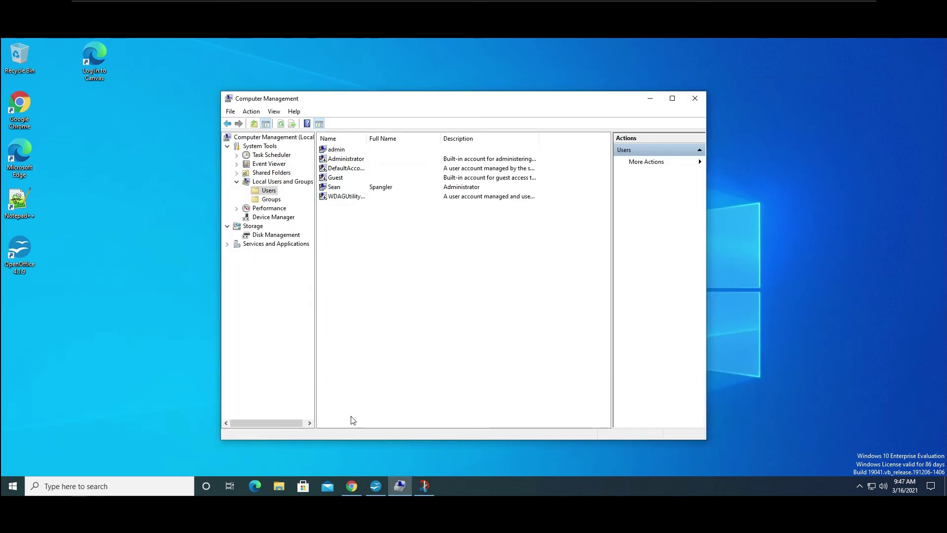
# Open 'how to turn in assignments' from Documents\Assignments in File Explorer.
pyautogui.click(279, 487)
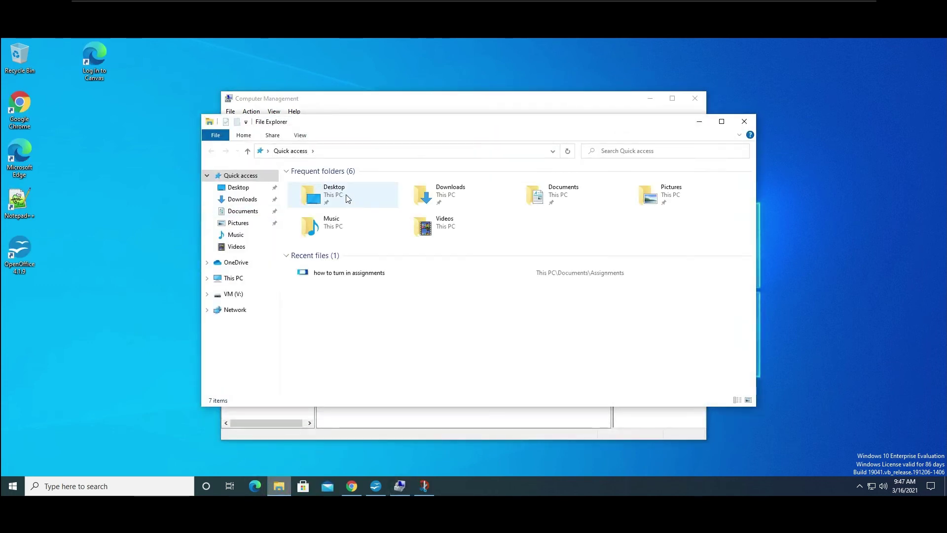
pyautogui.doubleClick(570, 202)
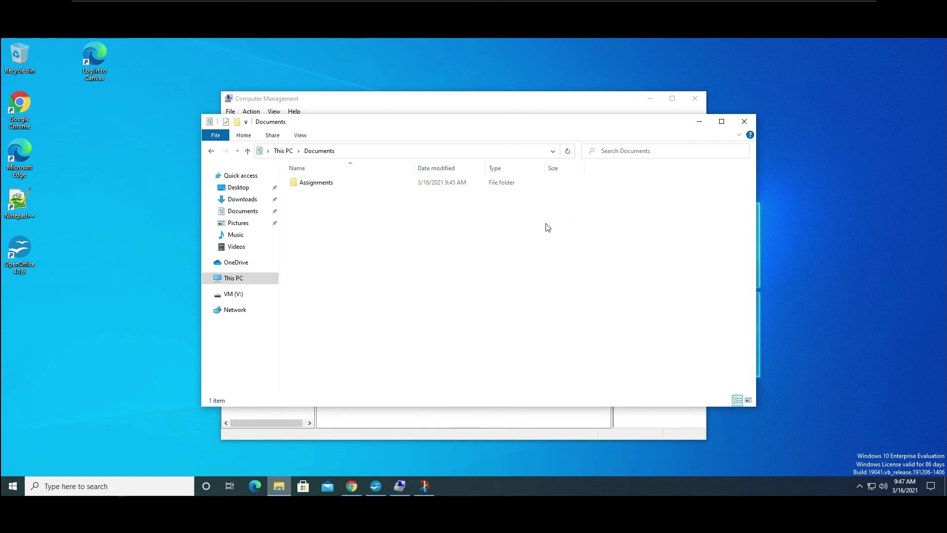
pyautogui.click(314, 183)
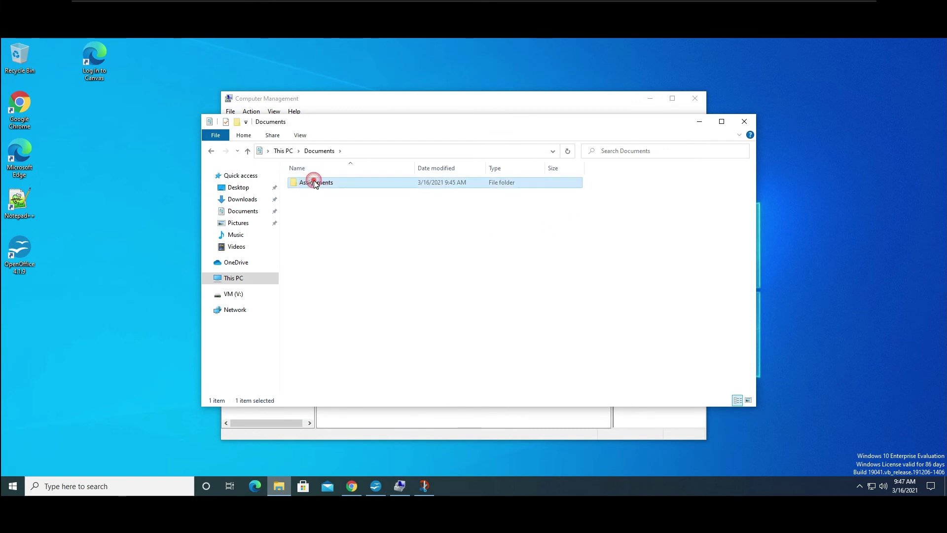
pyautogui.doubleClick(315, 184)
pyautogui.doubleClick(319, 197)
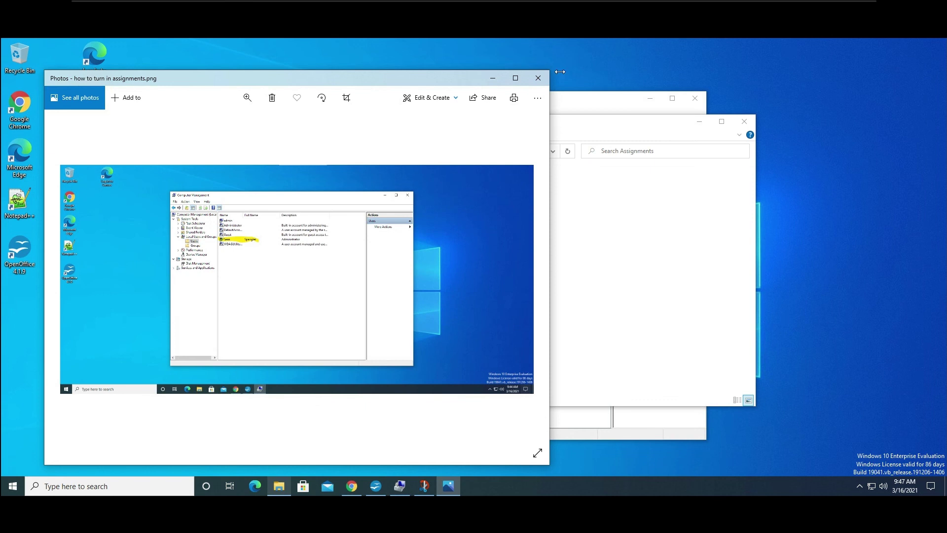
# Close the Photos viewer, File Explorer and Computer Management windows.
pyautogui.click(539, 78)
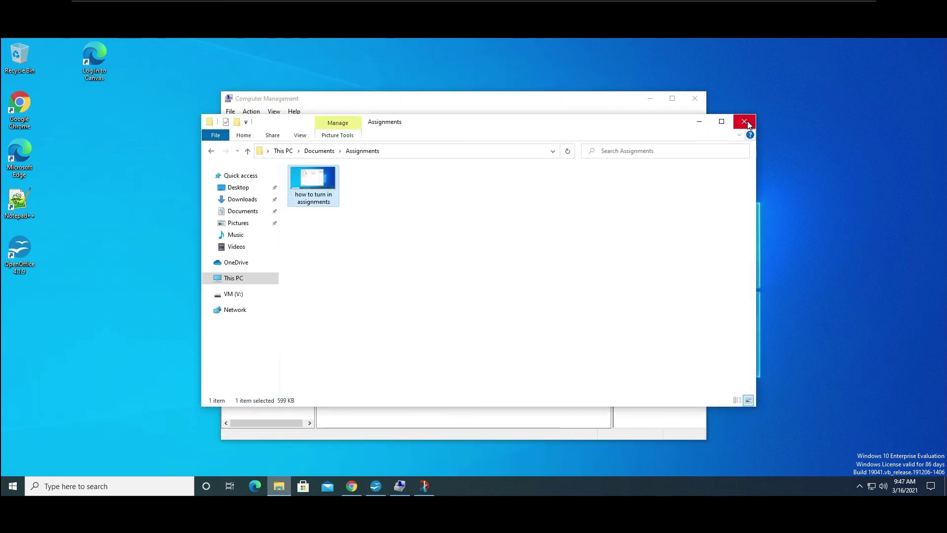
pyautogui.click(744, 122)
pyautogui.click(695, 98)
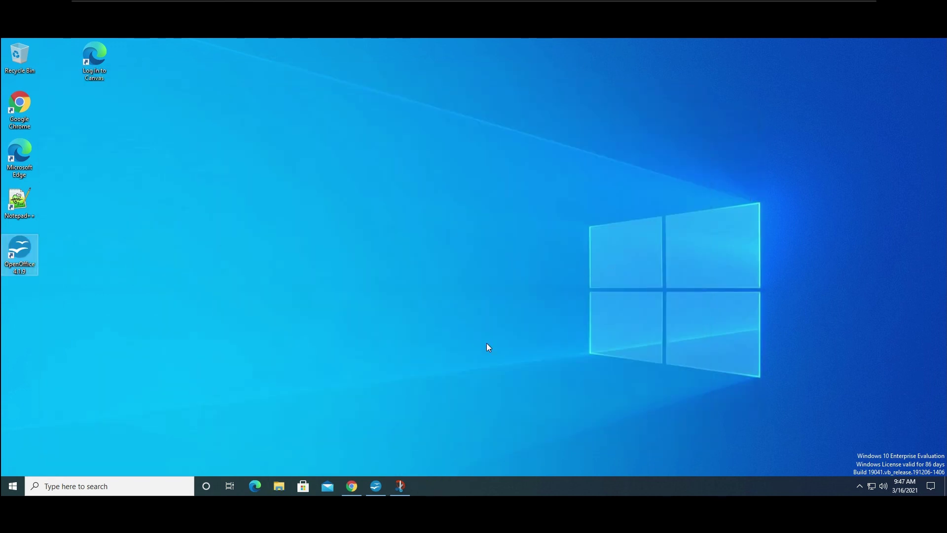
# Capture a full-screen snip of the bare desktop to the clipboard.
pyautogui.click(931, 486)
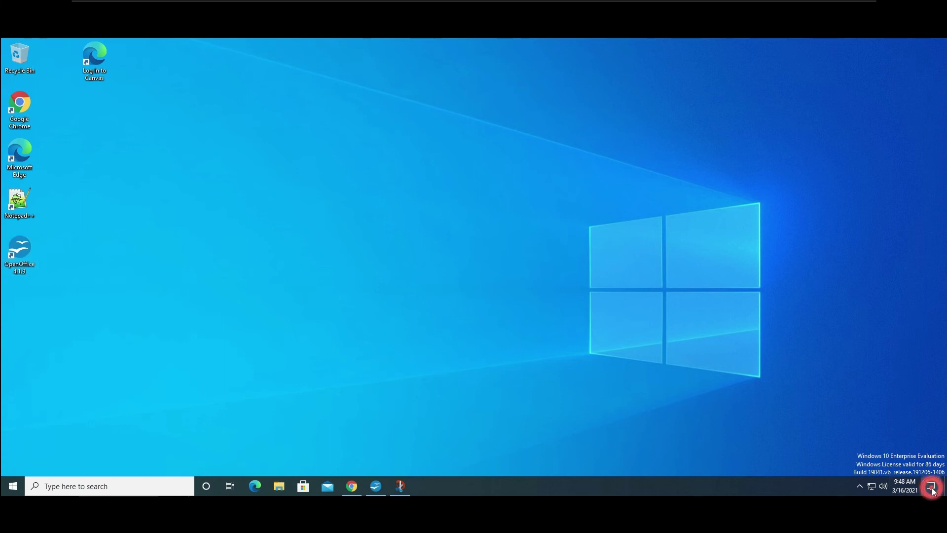
pyautogui.click(263, 239)
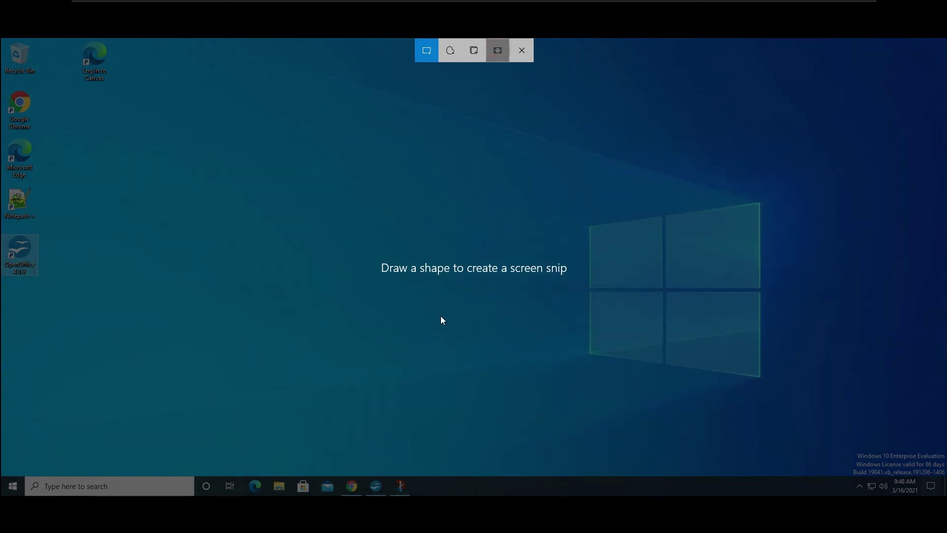
pyautogui.click(376, 488)
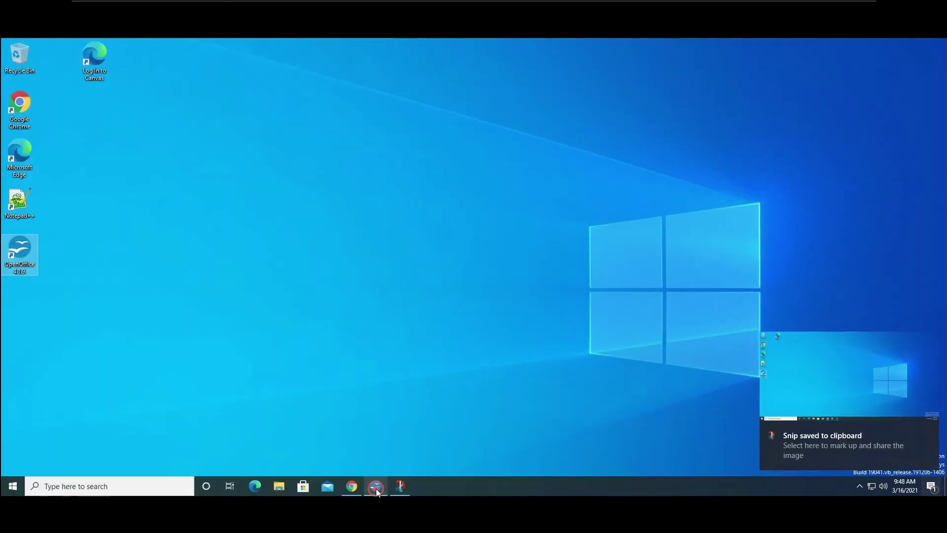
pyautogui.hotkey('ctrl', 'v')
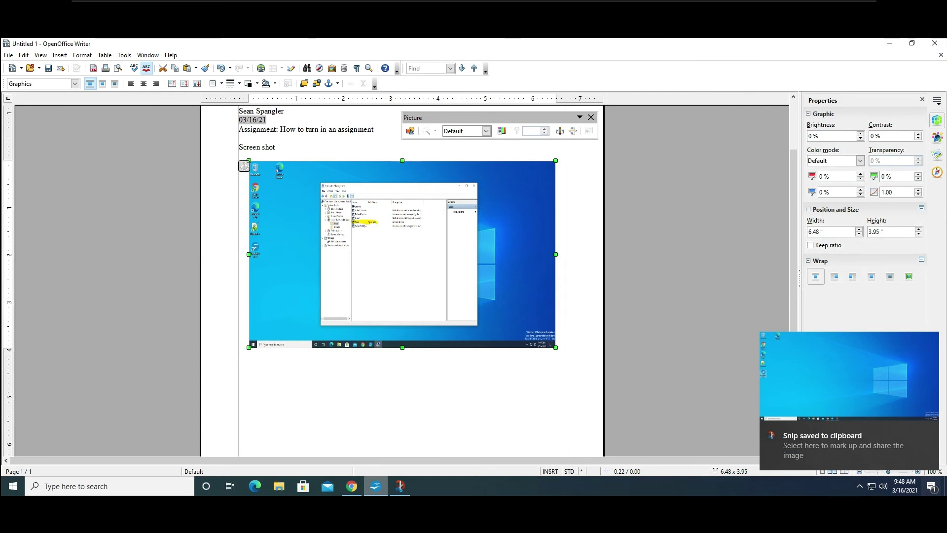
# Paste the new desktop snip below the existing screenshot in Writer.
pyautogui.click(439, 382)
pyautogui.click(442, 381)
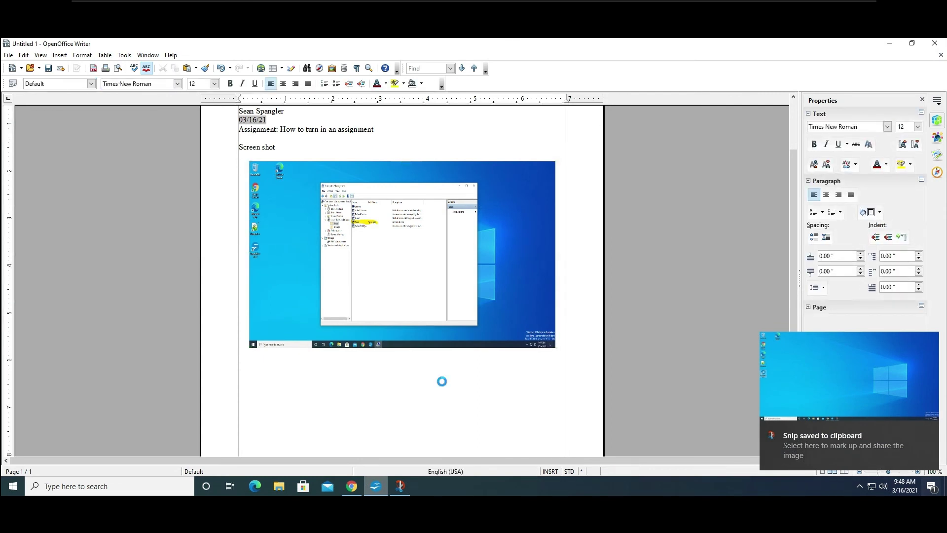
pyautogui.hotkey('ctrl', 'v')
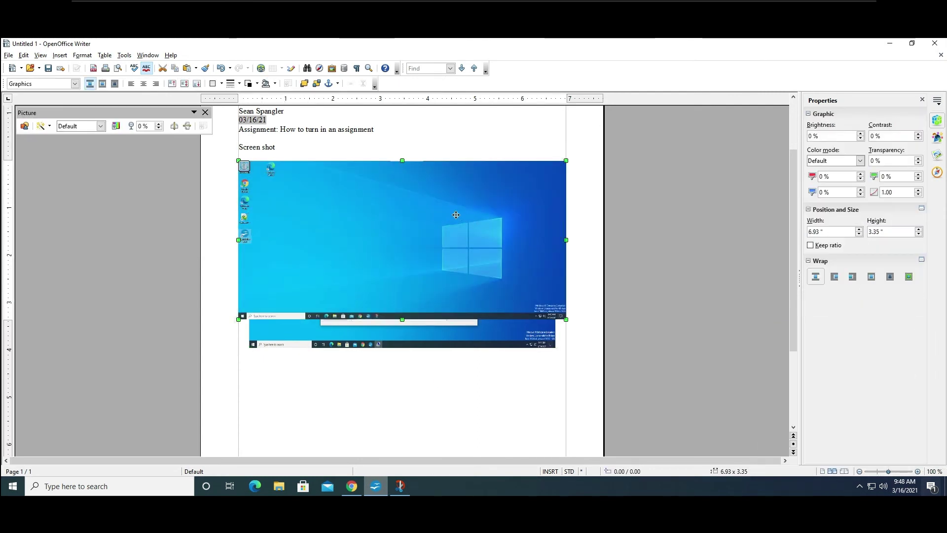
pyautogui.moveTo(446, 215); pyautogui.dragTo(457, 410)
# Delete the extra plain-desktop screenshot, keeping the management-window one.
pyautogui.scroll(-3, 706, 335)
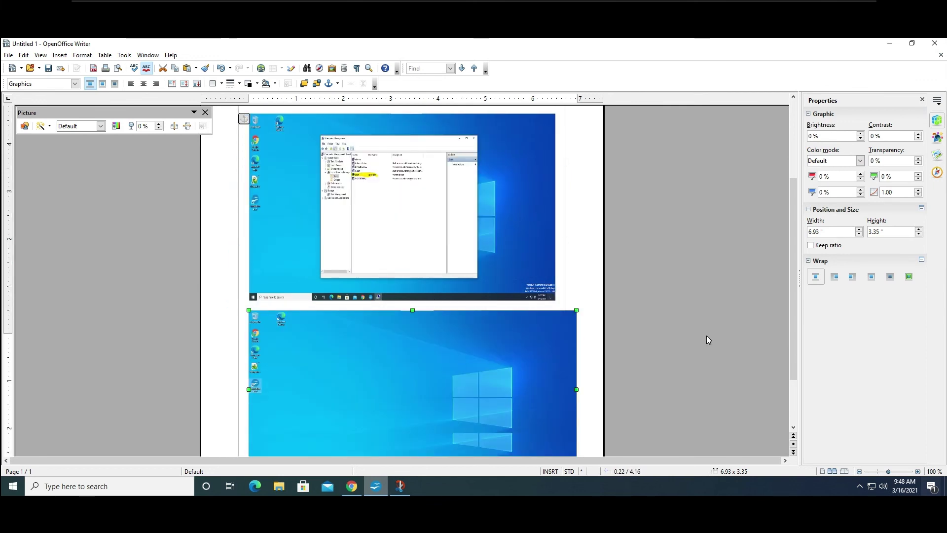
pyautogui.scroll(-2, 706, 336)
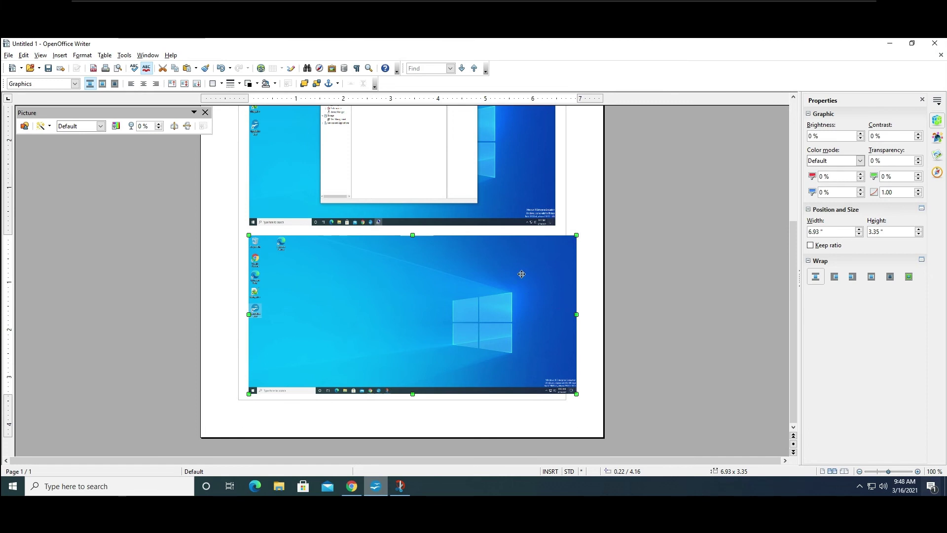
pyautogui.scroll(4, 526, 267)
pyautogui.scroll(1, 526, 267)
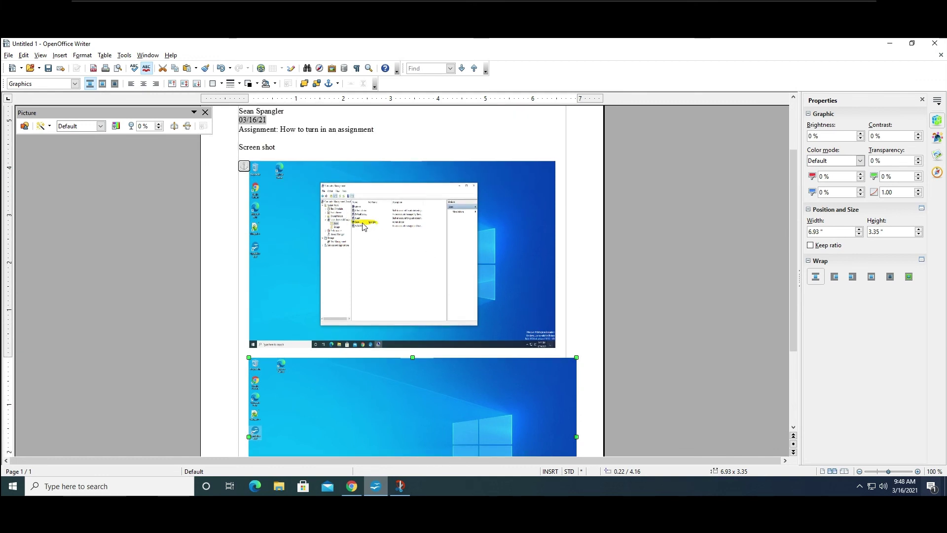
pyautogui.scroll(-2, 459, 257)
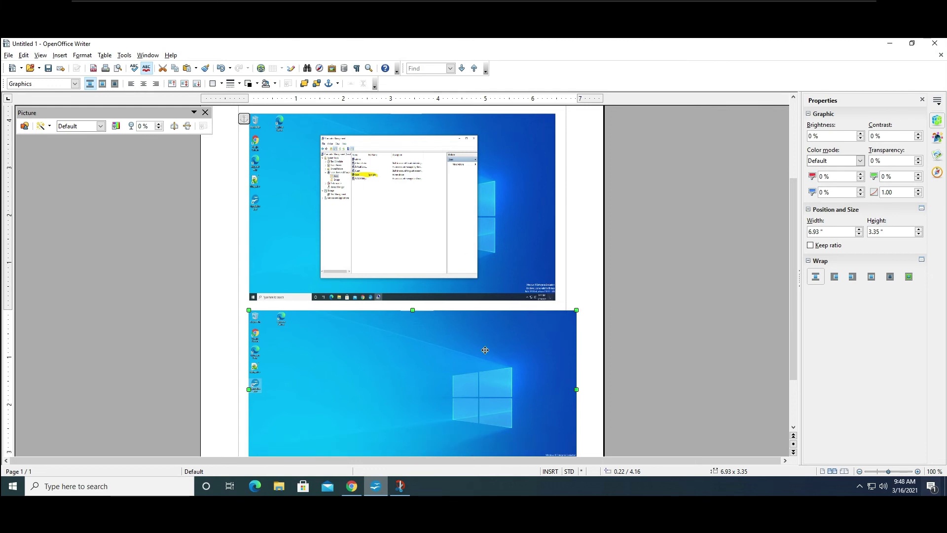
pyautogui.scroll(-2, 480, 342)
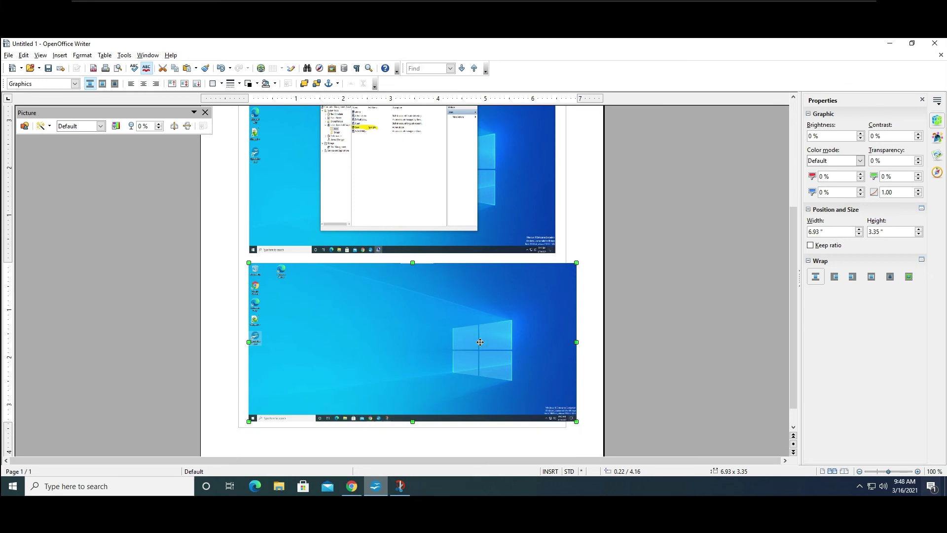
pyautogui.press('Delete')
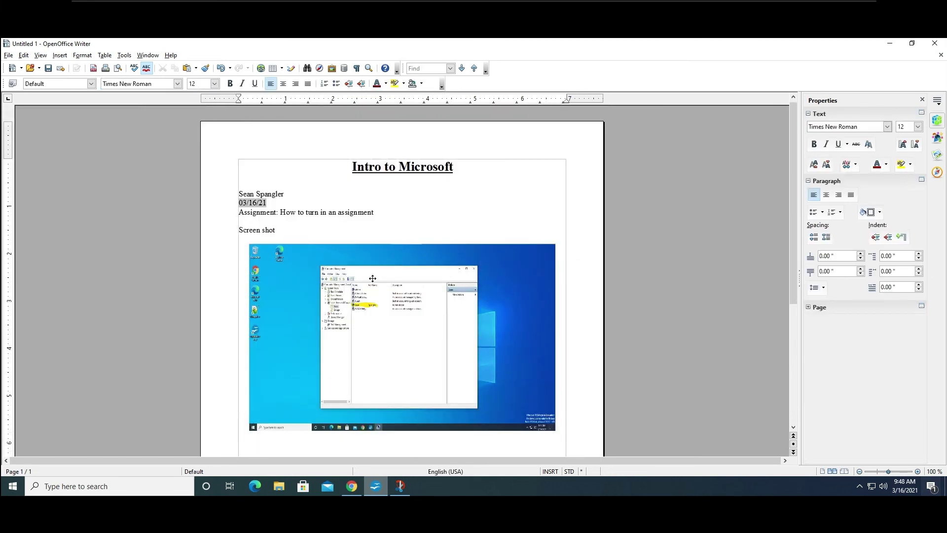
# Shrink the screenshot to about 6.42 x 3.27 inches and capitalize the label to 'Screen Shot'.
pyautogui.click(372, 277)
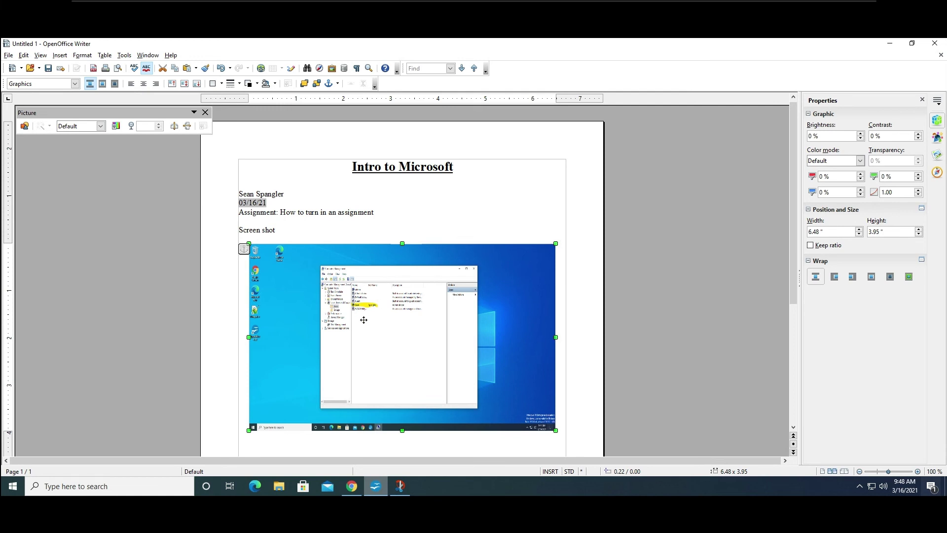
pyautogui.moveTo(556, 243); pyautogui.dragTo(553, 277)
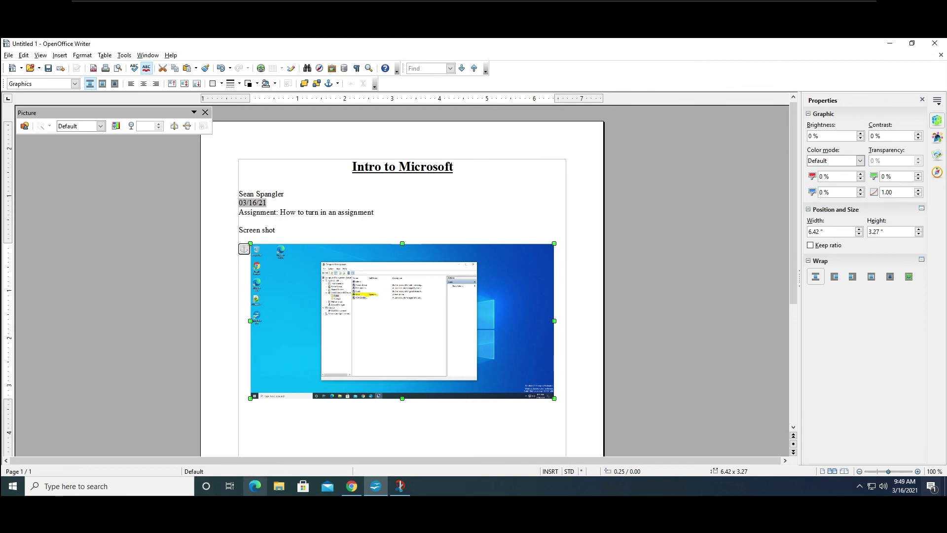
pyautogui.click(265, 230)
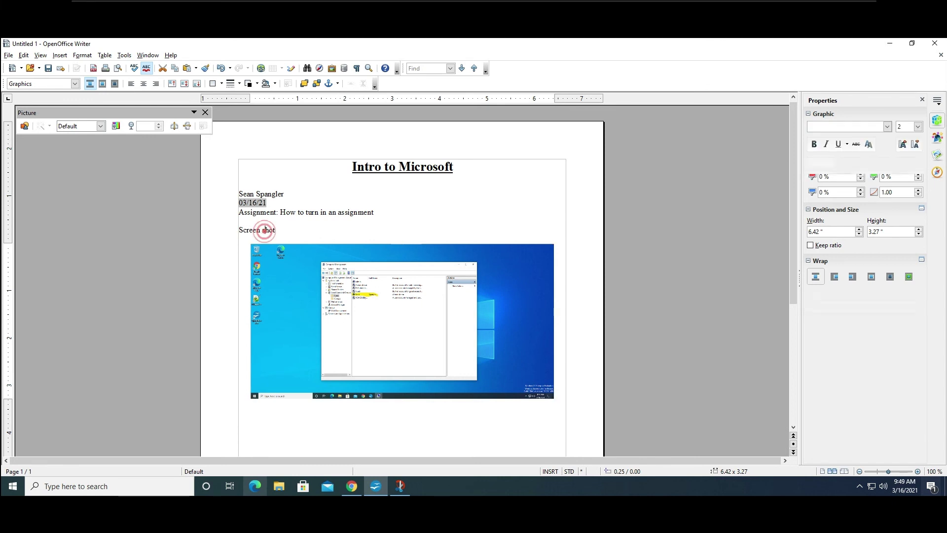
pyautogui.press('BackSpace')
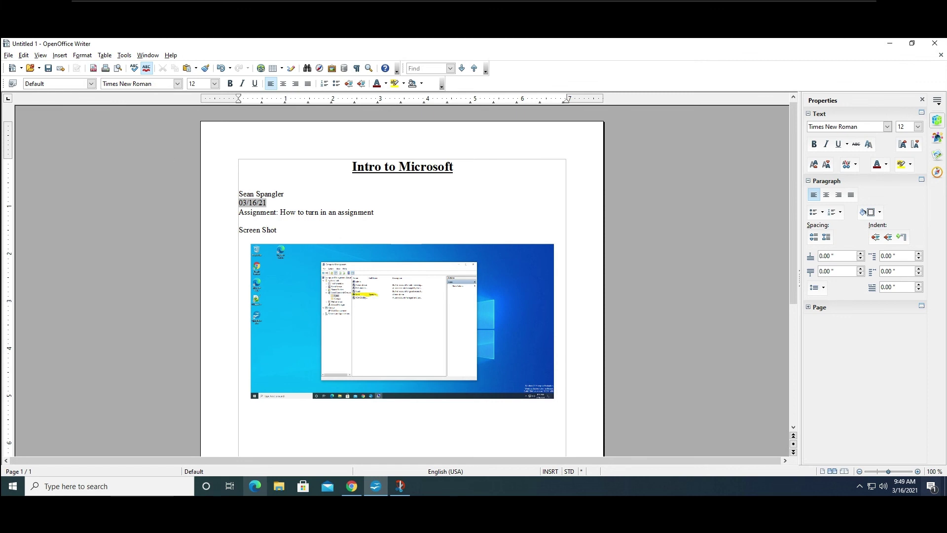
# Copy the assignment title 'How to turn in an assignment'.
pyautogui.moveTo(375, 212); pyautogui.dragTo(279, 212)
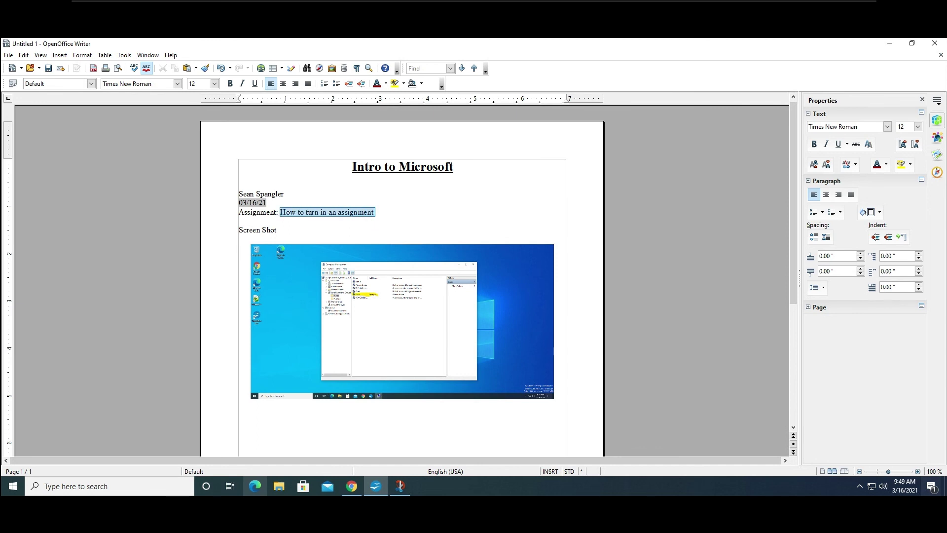
pyautogui.rightClick(286, 214)
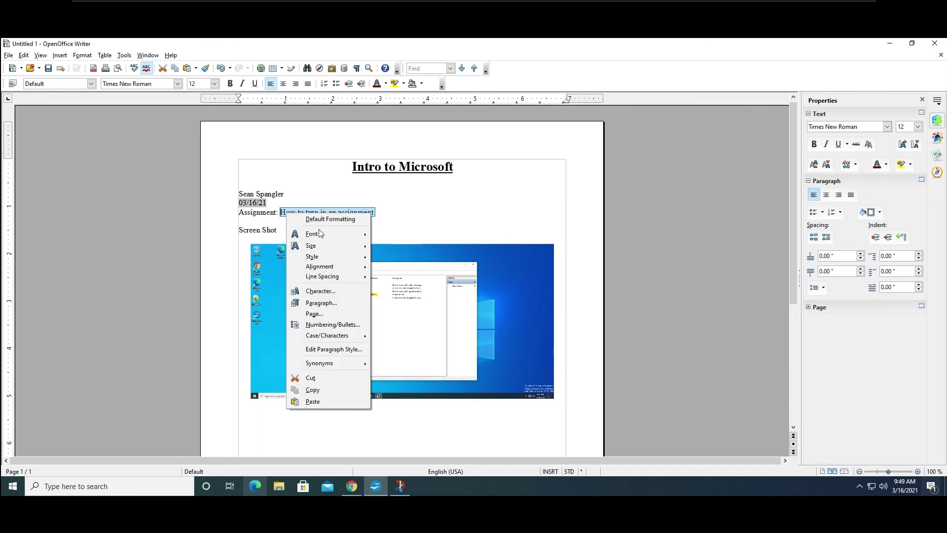
pyautogui.click(316, 393)
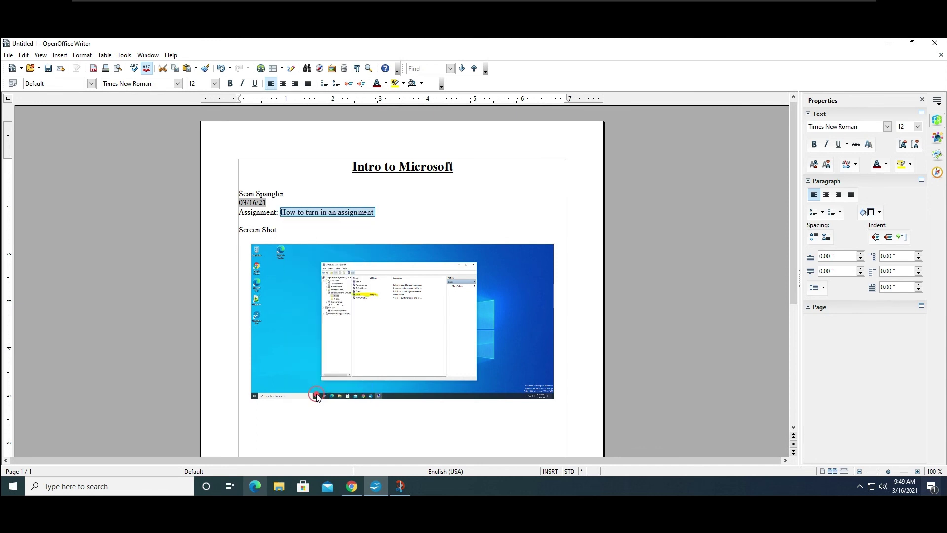
# Save as a Word .doc in a new Doc folder under Assignments, named after the title.
pyautogui.click(12, 54)
pyautogui.click(146, 69)
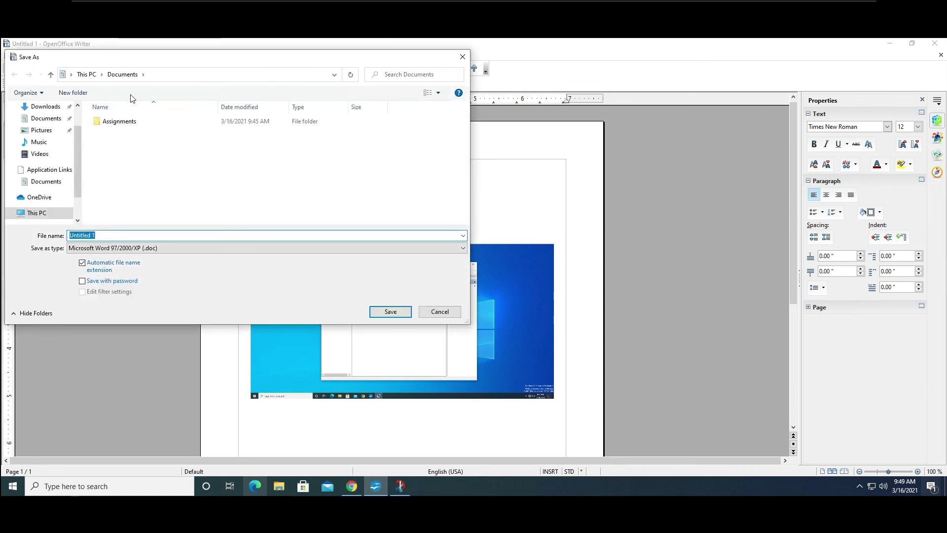
pyautogui.click(128, 121)
pyautogui.doubleClick(128, 121)
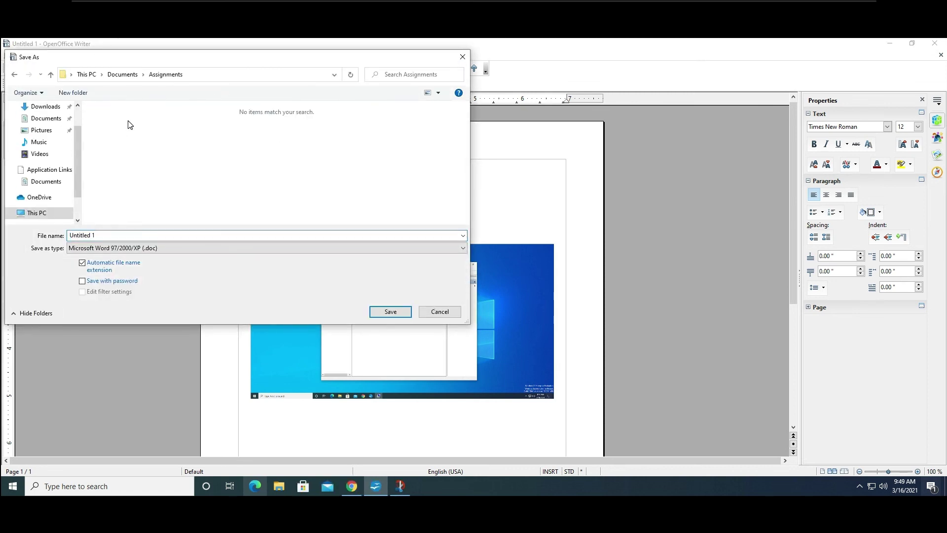
pyautogui.click(61, 95)
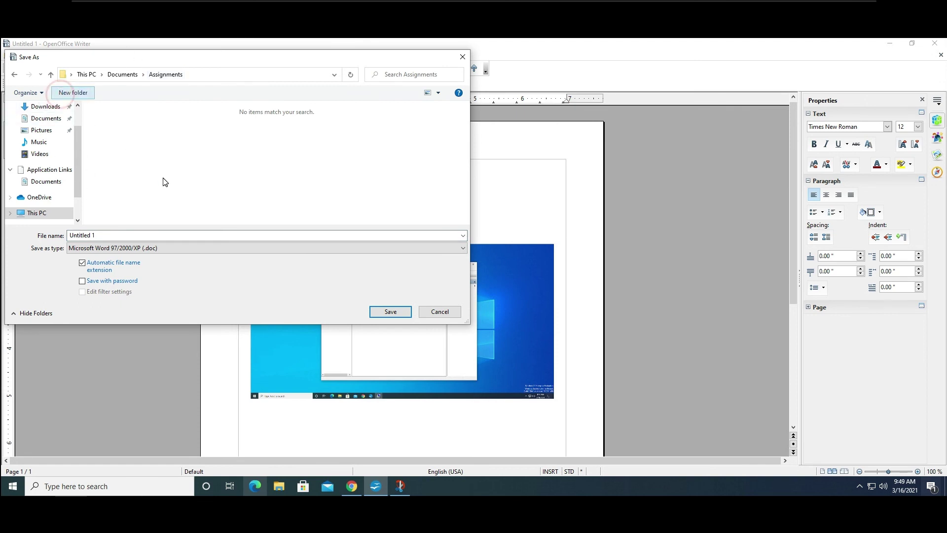
pyautogui.write('Doc')
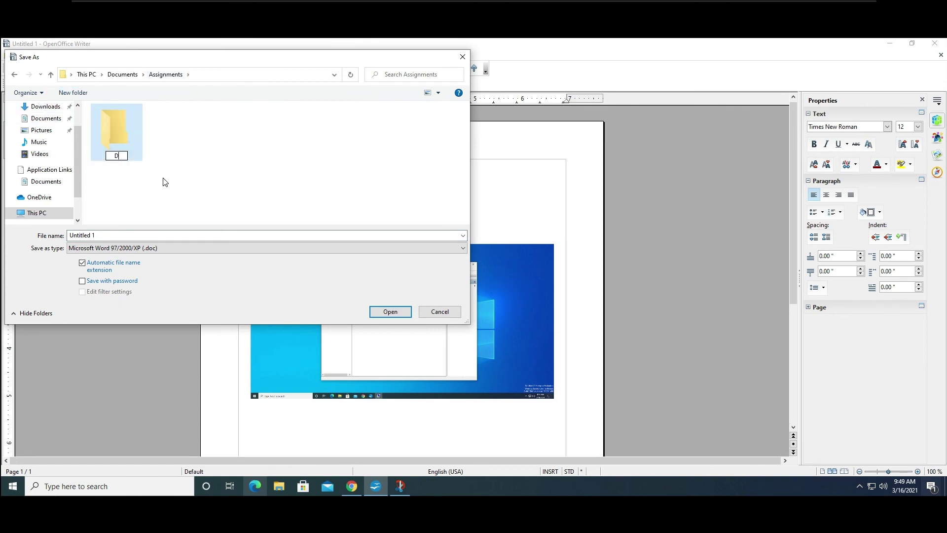
pyautogui.click(164, 181)
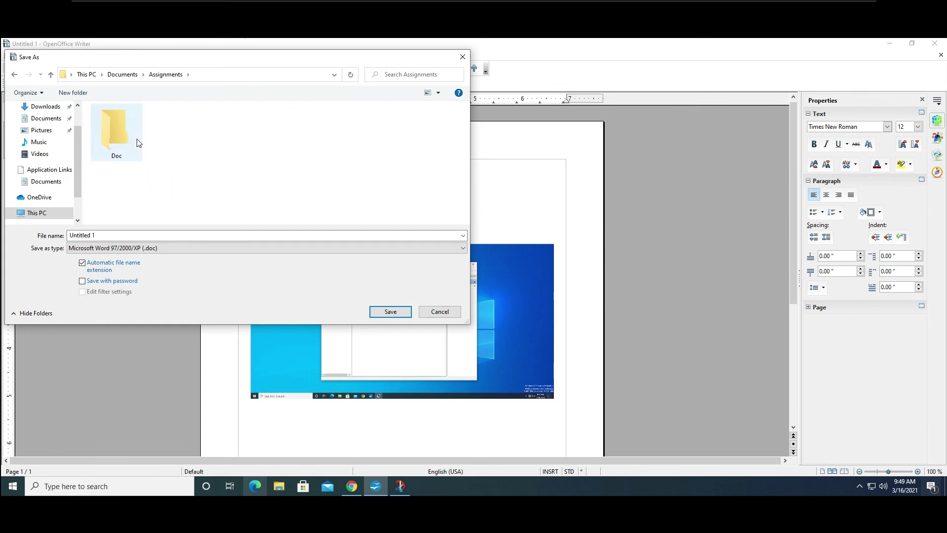
pyautogui.doubleClick(126, 128)
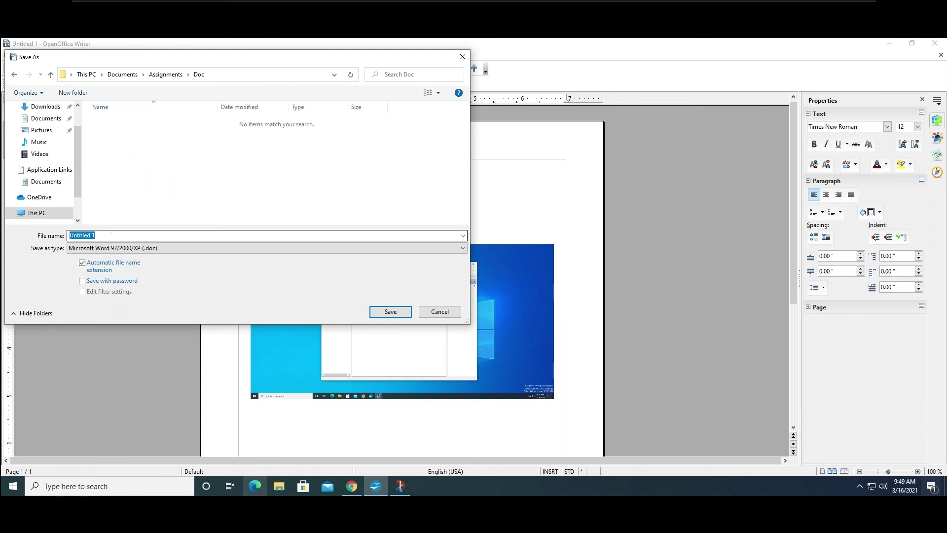
pyautogui.write('Sean')
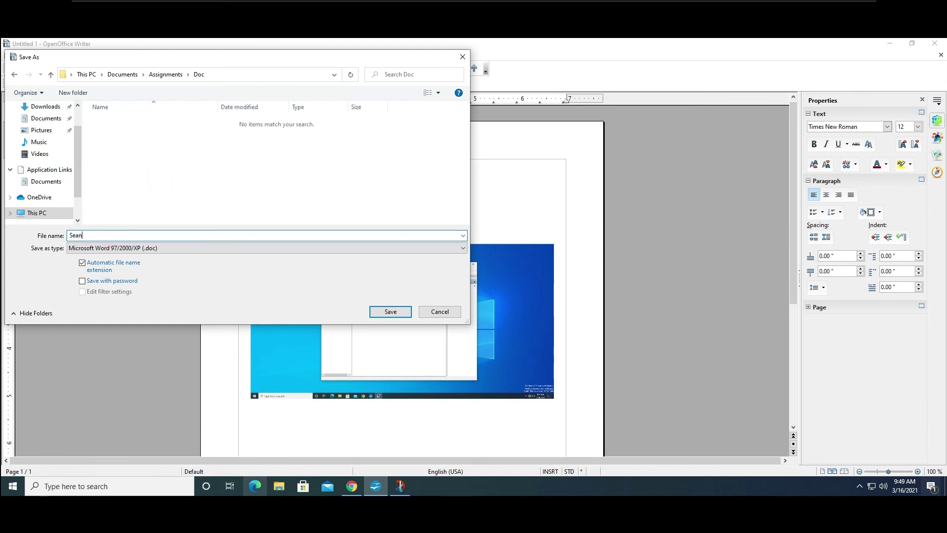
pyautogui.write(' Spangler-How to turn in an assignment')
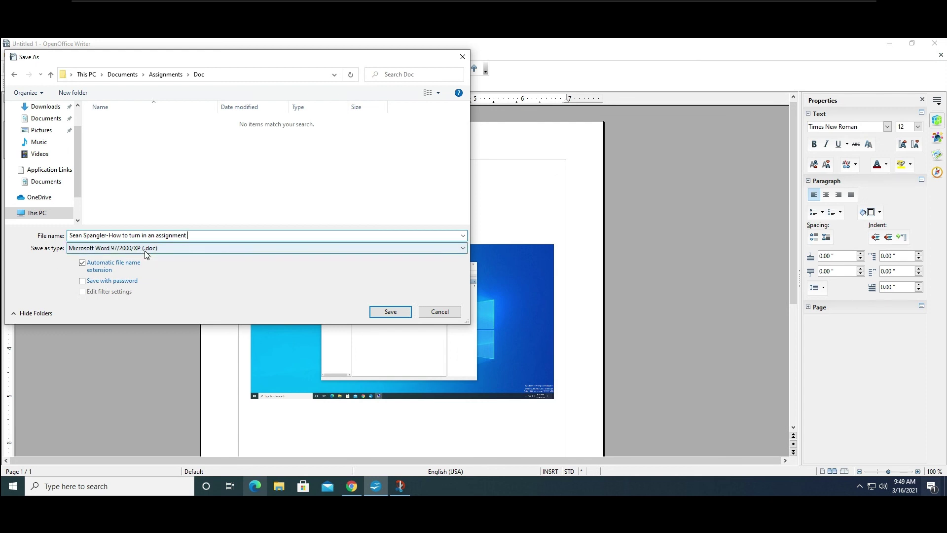
pyautogui.click(390, 312)
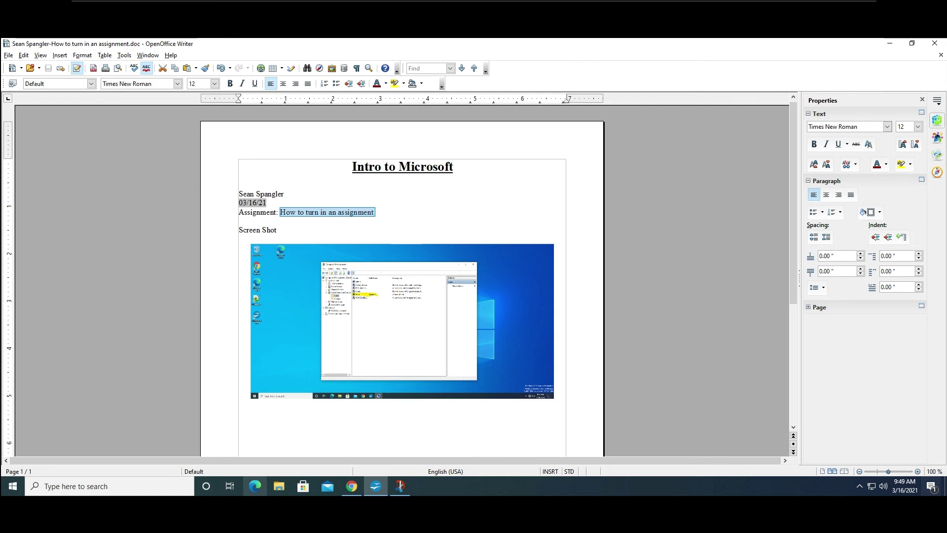
# Delete the Screen Shot label, the screenshot and the 'How to turn in an assignment' title.
pyautogui.click(276, 230)
pyautogui.press('BackSpace')
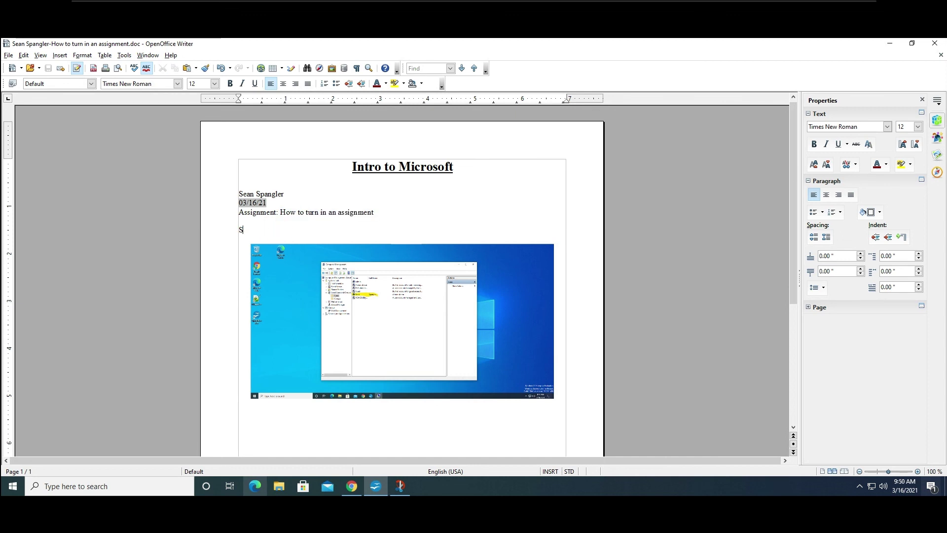
pyautogui.click(384, 307)
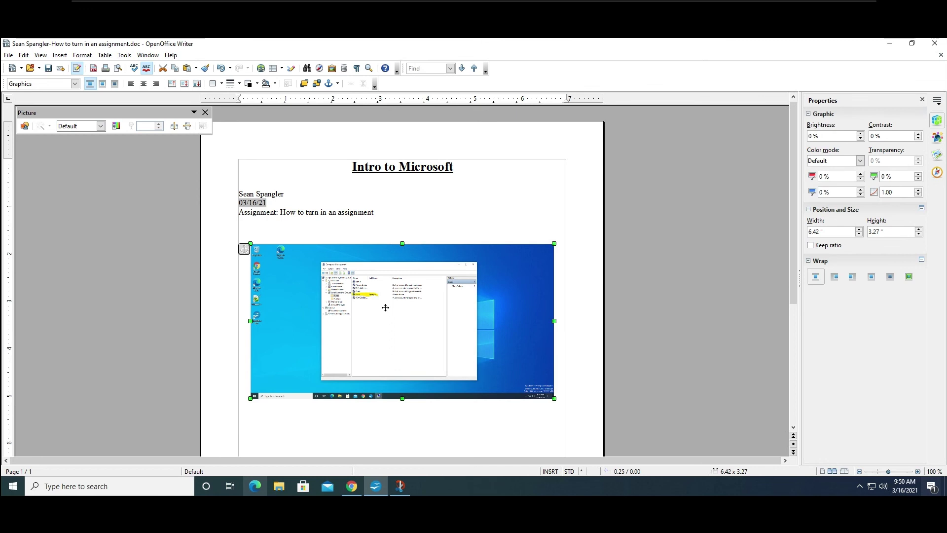
pyautogui.press('Delete')
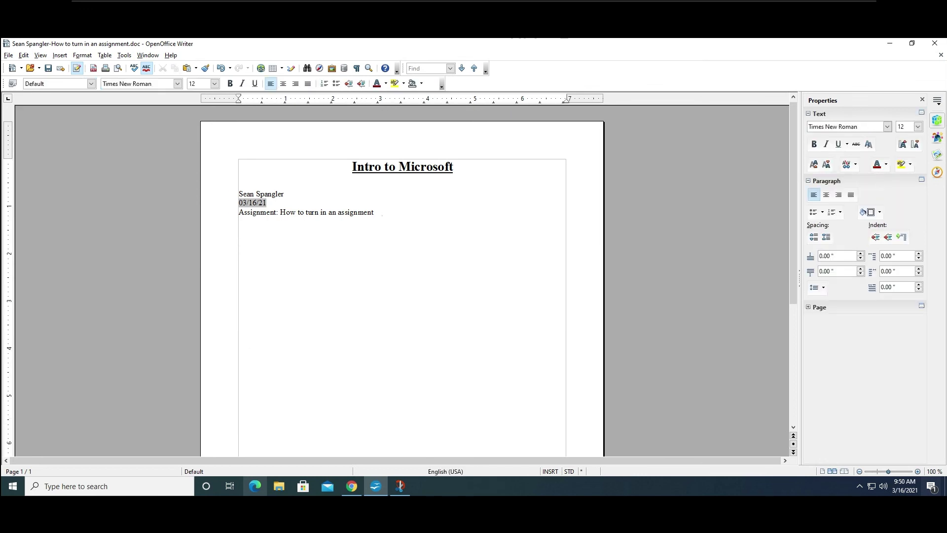
pyautogui.moveTo(375, 213); pyautogui.dragTo(290, 212)
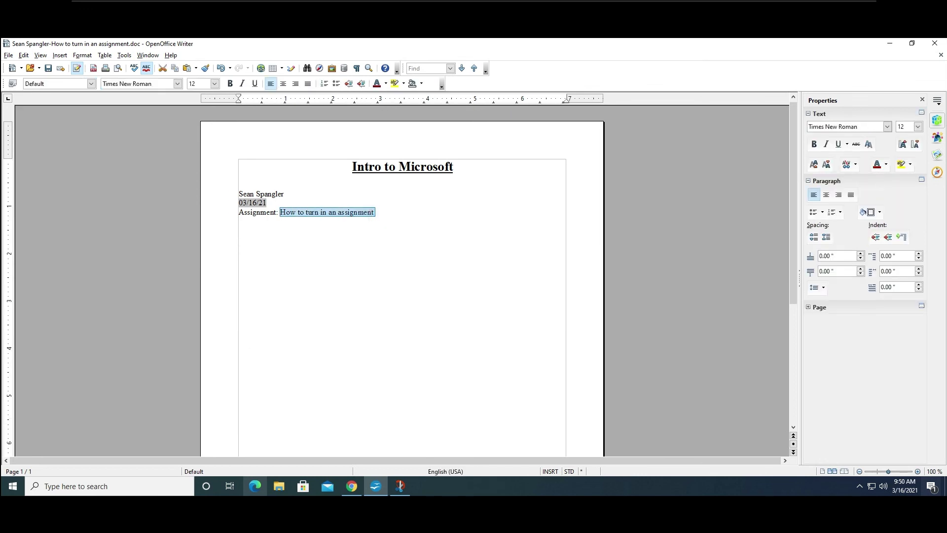
pyautogui.press('BackSpace')
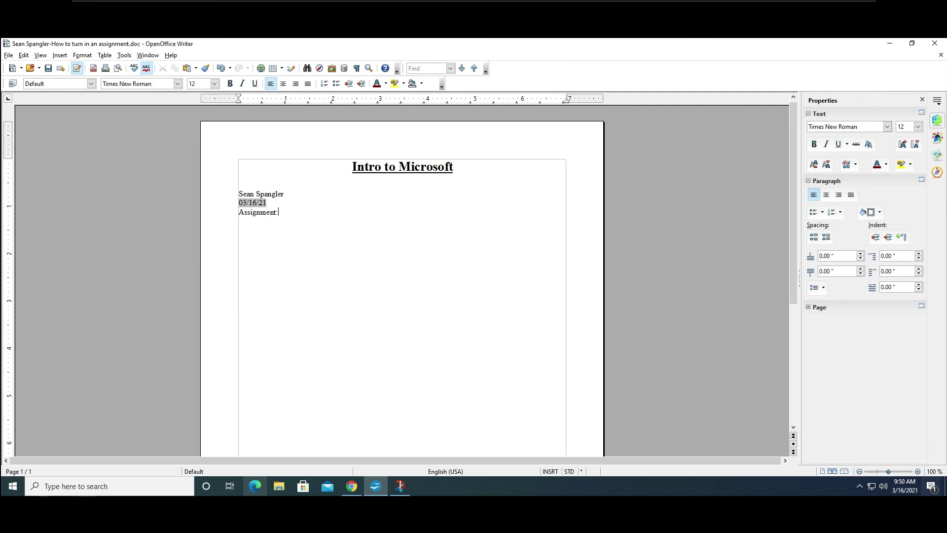
# Choose ODF Text Document Template (.ott) as the Save As format.
pyautogui.click(7, 56)
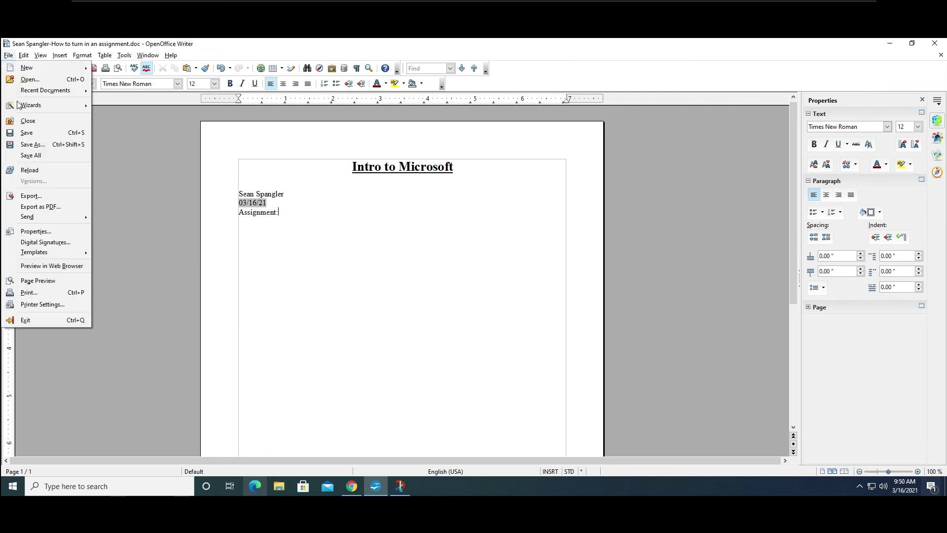
pyautogui.click(38, 146)
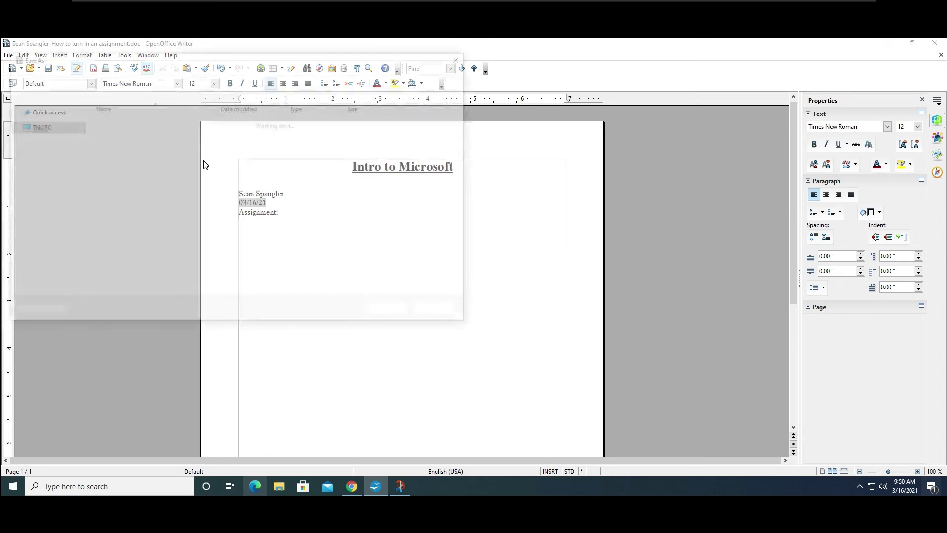
pyautogui.click(465, 250)
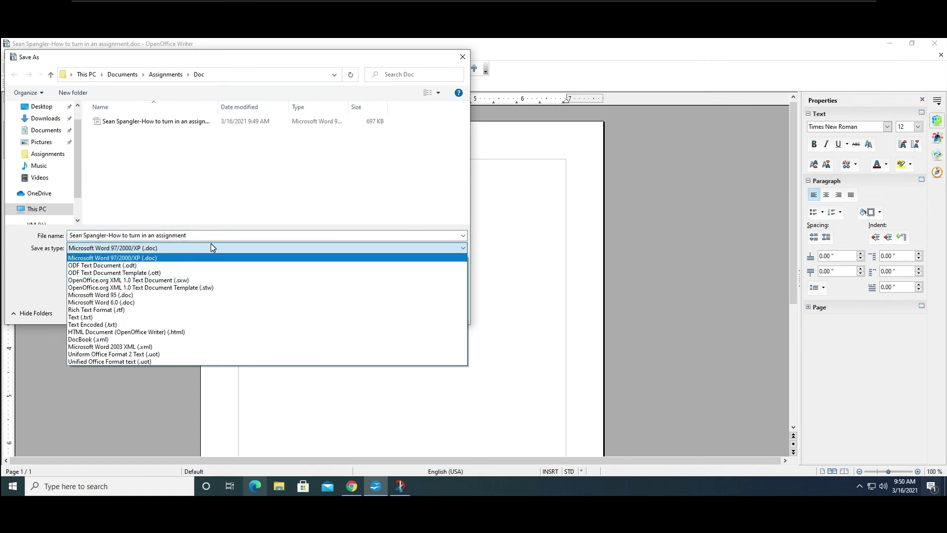
pyautogui.click(160, 274)
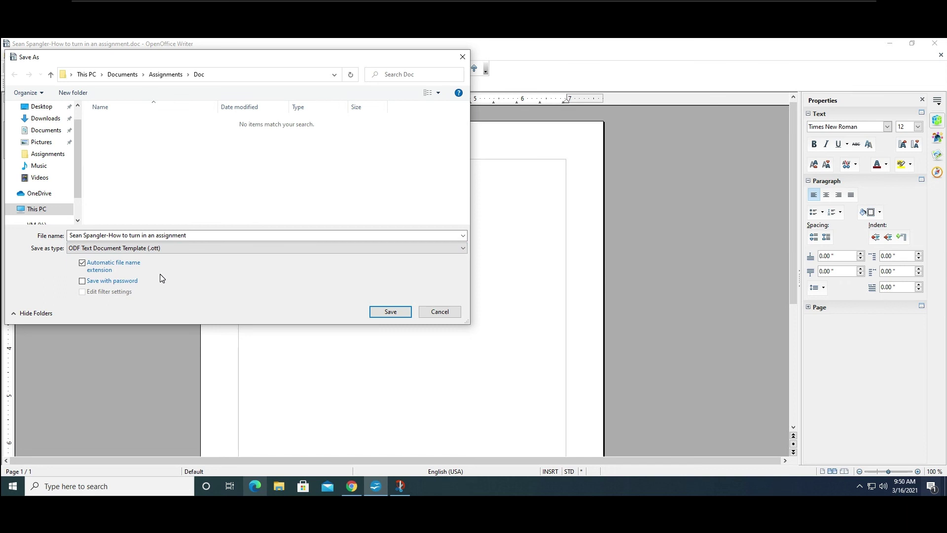
# Replace the file name's ending with 'Template' and save the template.
pyautogui.click(399, 314)
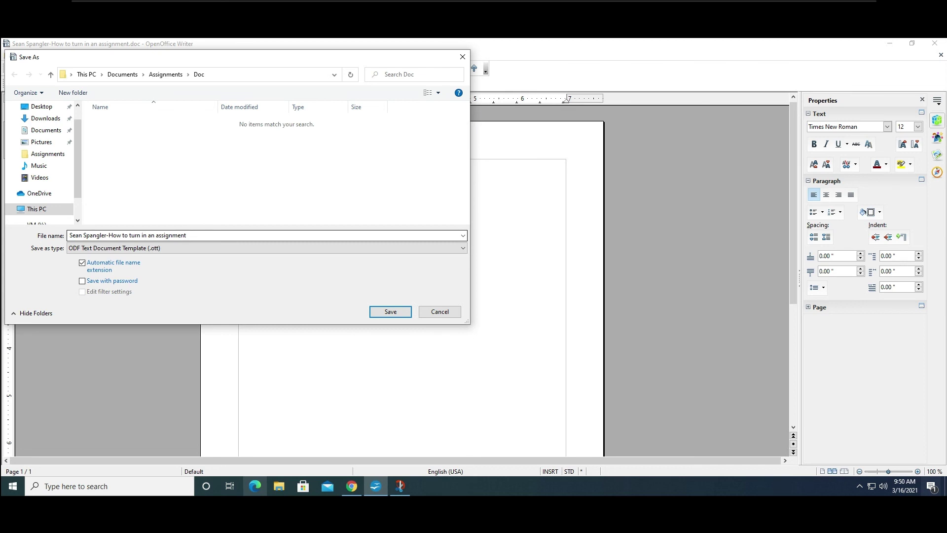
pyautogui.click(194, 235)
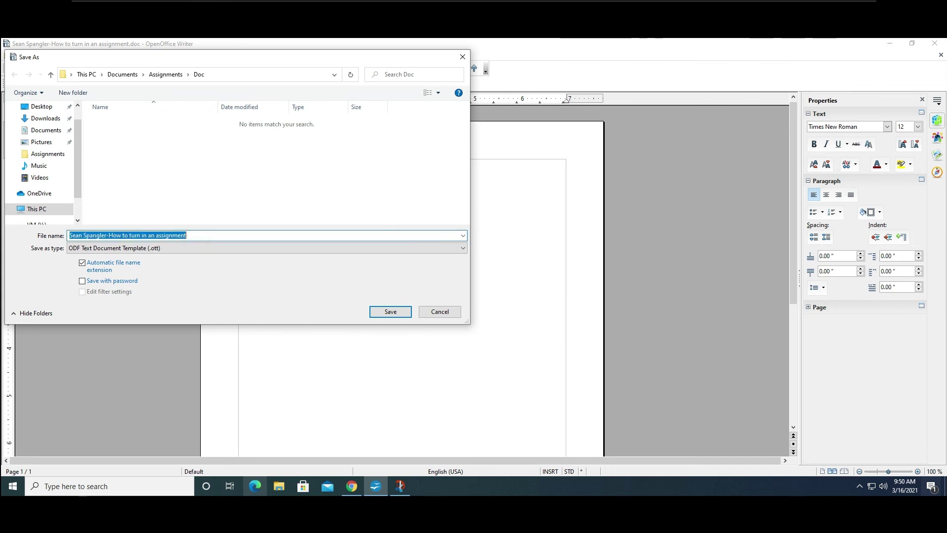
pyautogui.click(201, 235)
pyautogui.hotkey('shift', 'Left')
pyautogui.hotkey('shift', 'Left')
pyautogui.hotkey('shift', 'Left')
pyautogui.hotkey('shift', 'Left')
pyautogui.hotkey('ctrl', 'shift', 'Left')
pyautogui.hotkey('ctrl', 'shift', 'Left')
pyautogui.hotkey('ctrl', 'shift', 'Left')
pyautogui.hotkey('ctrl', 'shift', 'Left')
pyautogui.hotkey('ctrl', 'shift', 'Left')
pyautogui.hotkey('ctrl', 'shift', 'Left')
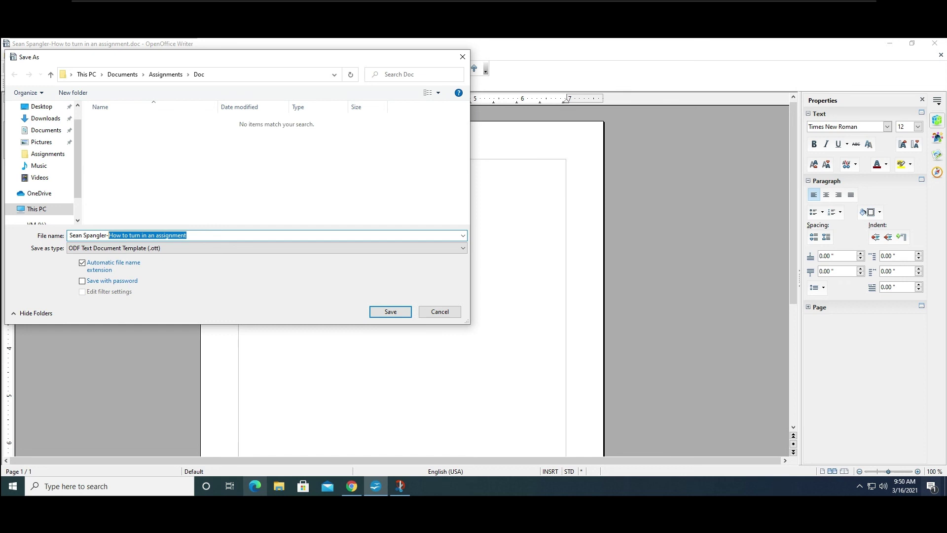
pyautogui.write('Ytempla')
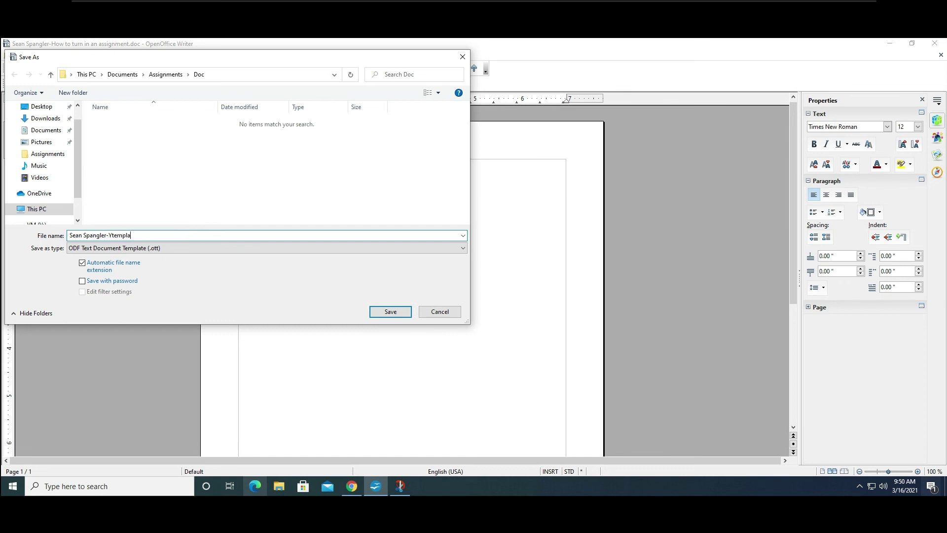
pyautogui.press('Left')
pyautogui.press('Left')
pyautogui.press('Left')
pyautogui.click(110, 235)
pyautogui.press('Delete')
pyautogui.press('Delete')
pyautogui.write('T')
pyautogui.click(391, 311)
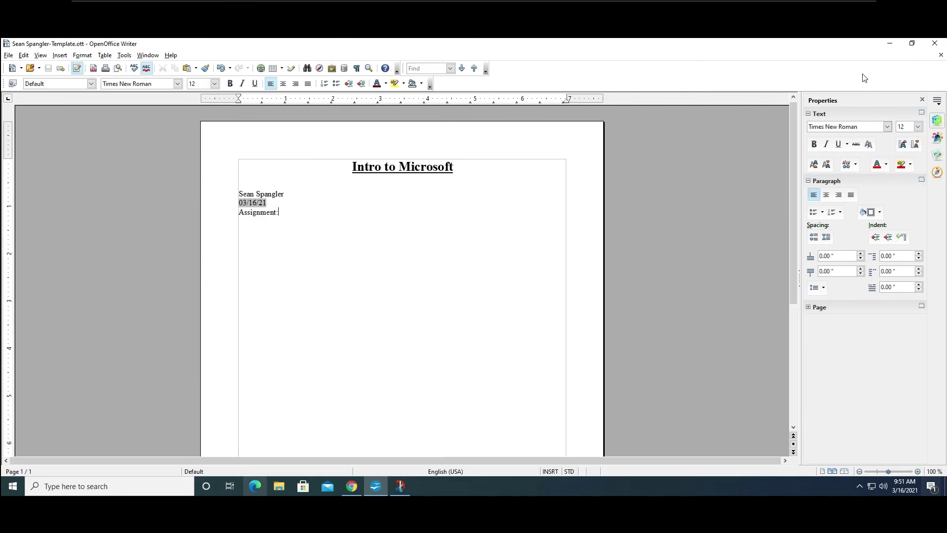
# Close Writer and open the Template file from Documents > Assignments > Doc.
pyautogui.click(934, 43)
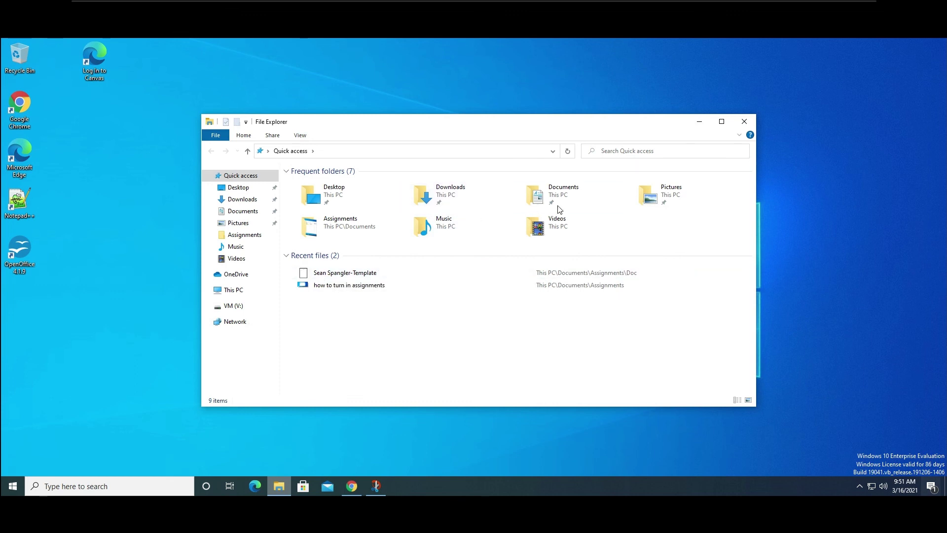
pyautogui.doubleClick(554, 192)
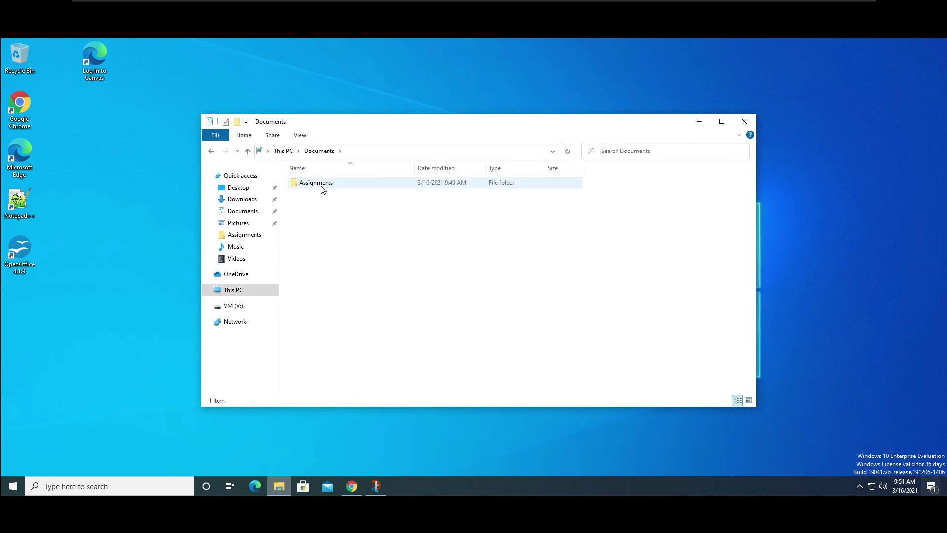
pyautogui.doubleClick(318, 183)
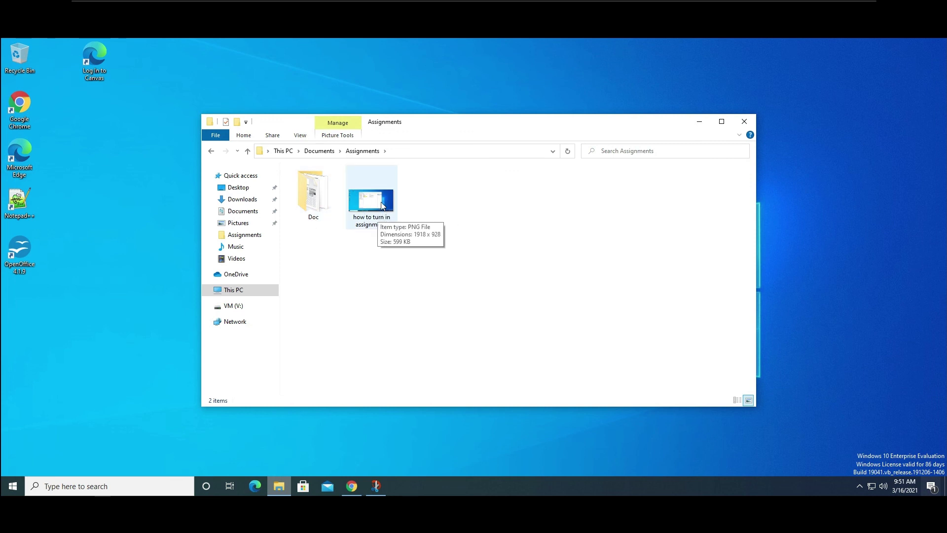
pyautogui.rightClick(456, 211)
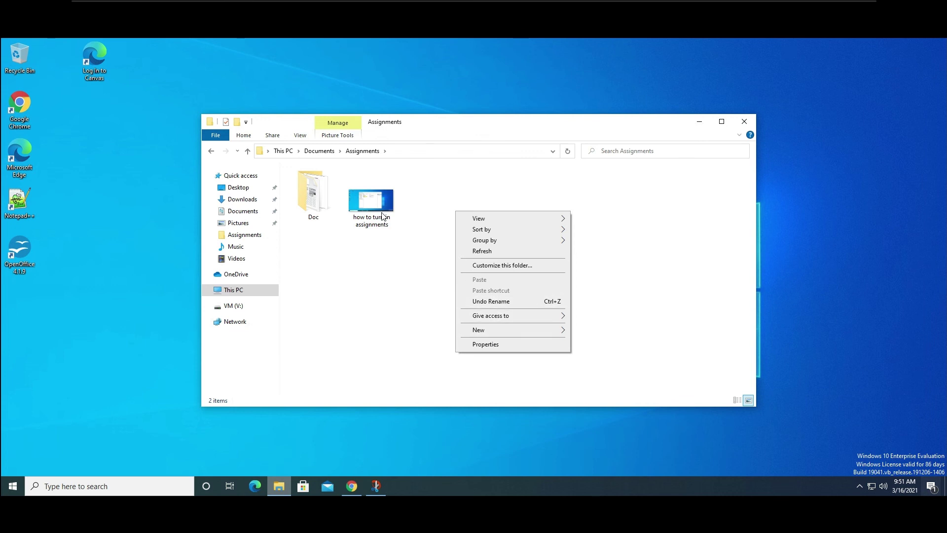
pyautogui.doubleClick(313, 193)
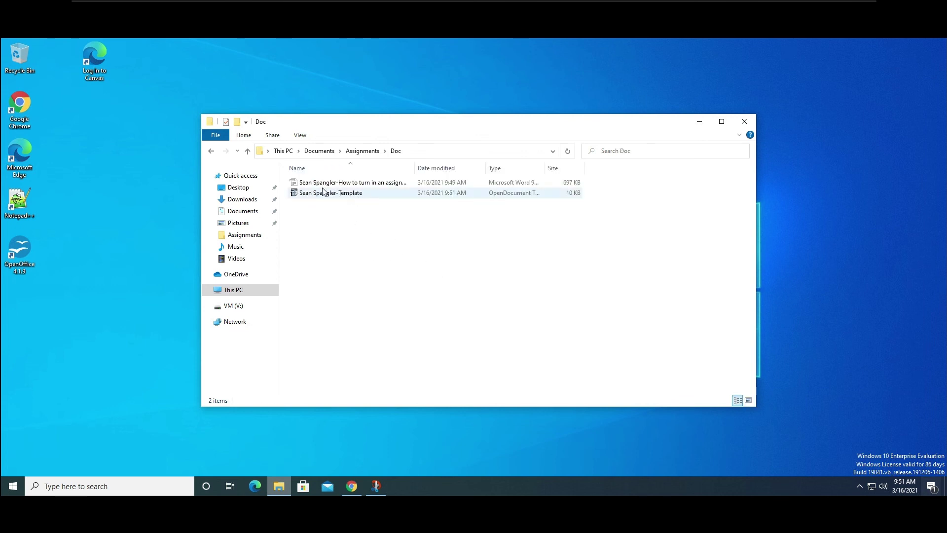
pyautogui.click(336, 194)
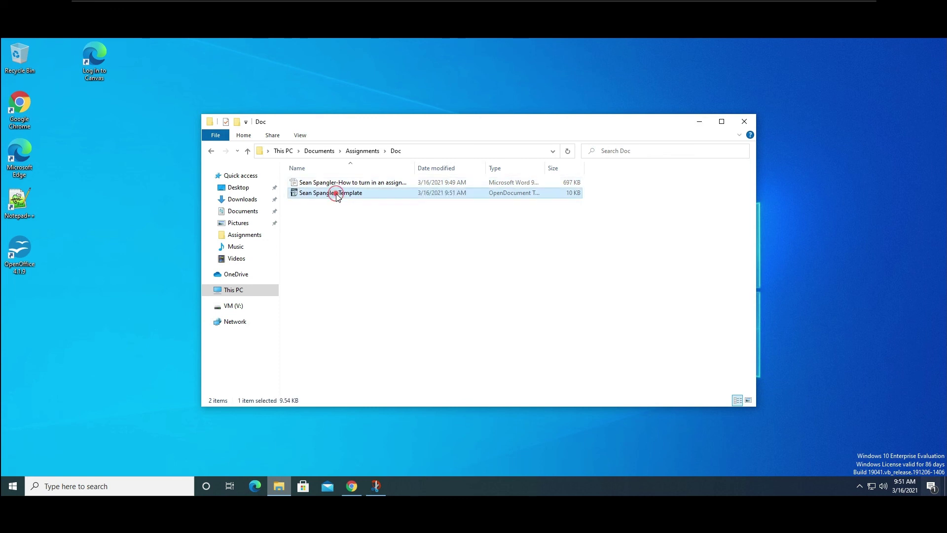
pyautogui.doubleClick(337, 193)
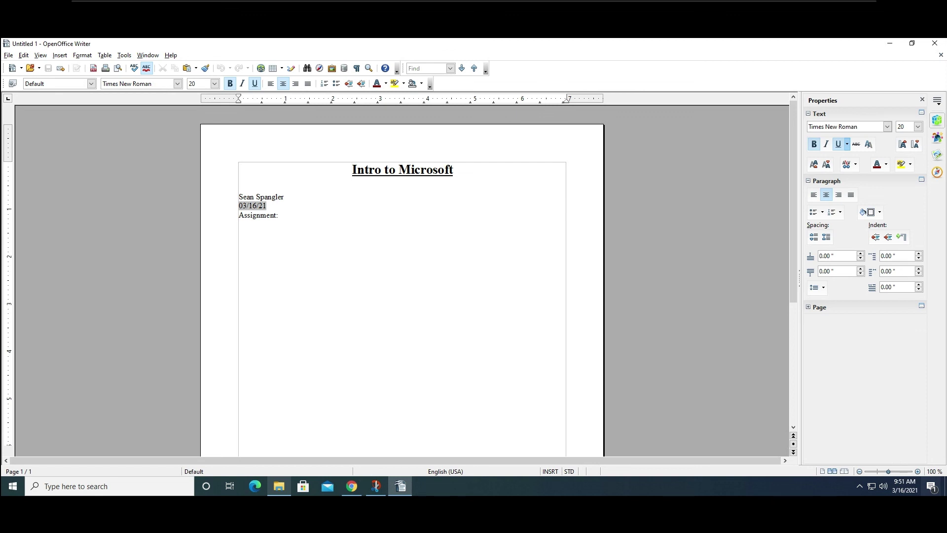
# Check the date field, then fill the Assignment line with 'Hyper-V ScreenShot'.
pyautogui.doubleClick(252, 206)
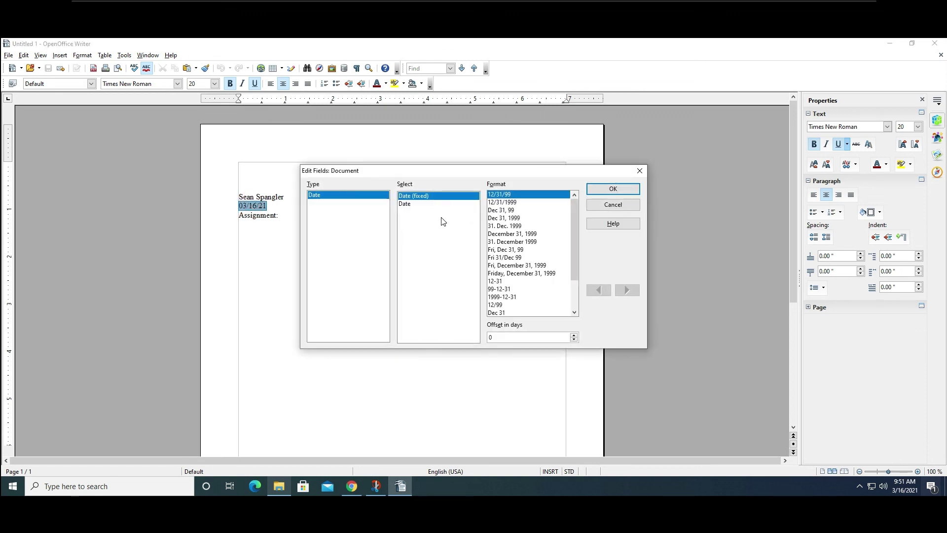
pyautogui.click(641, 173)
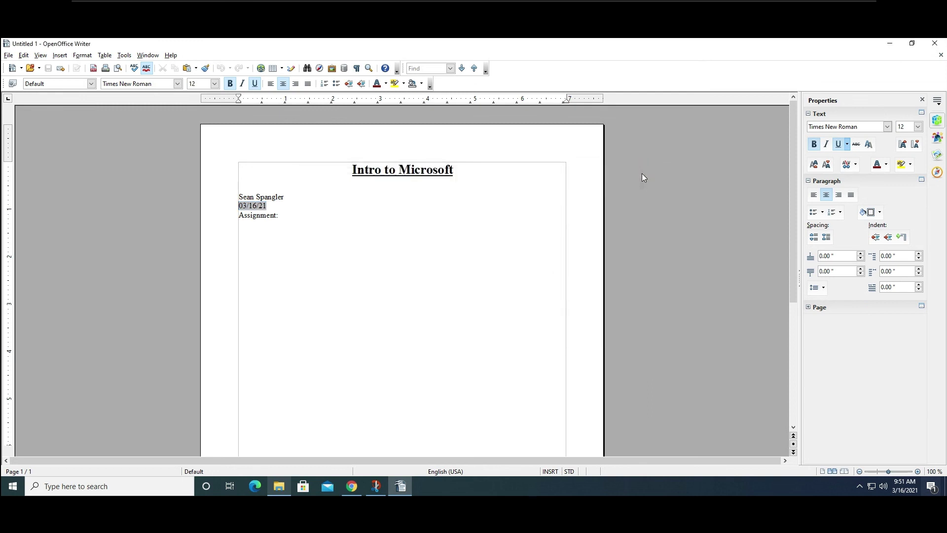
pyautogui.click(293, 217)
pyautogui.press('Return')
pyautogui.click(293, 213)
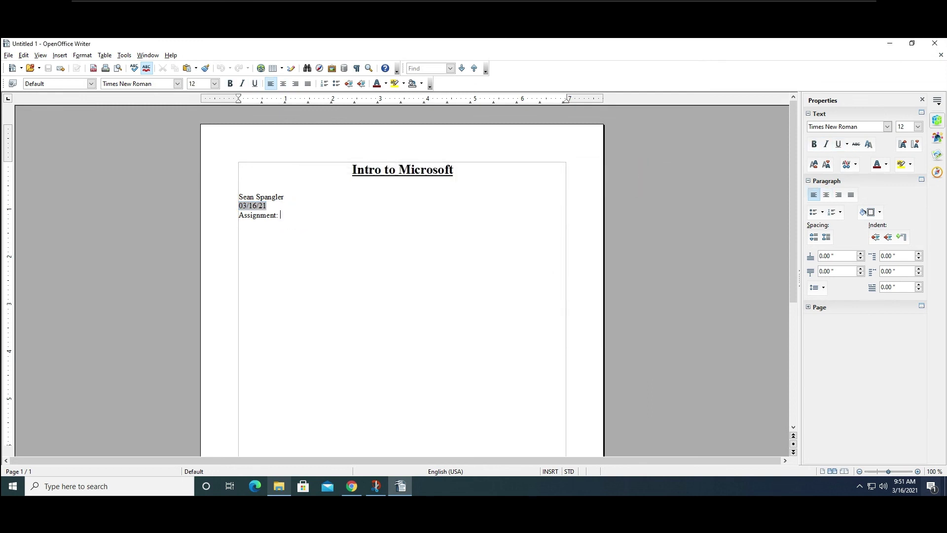
pyautogui.write('Computer')
pyautogui.press('BackSpace')
pyautogui.write('HJ')
pyautogui.write('creen shot')
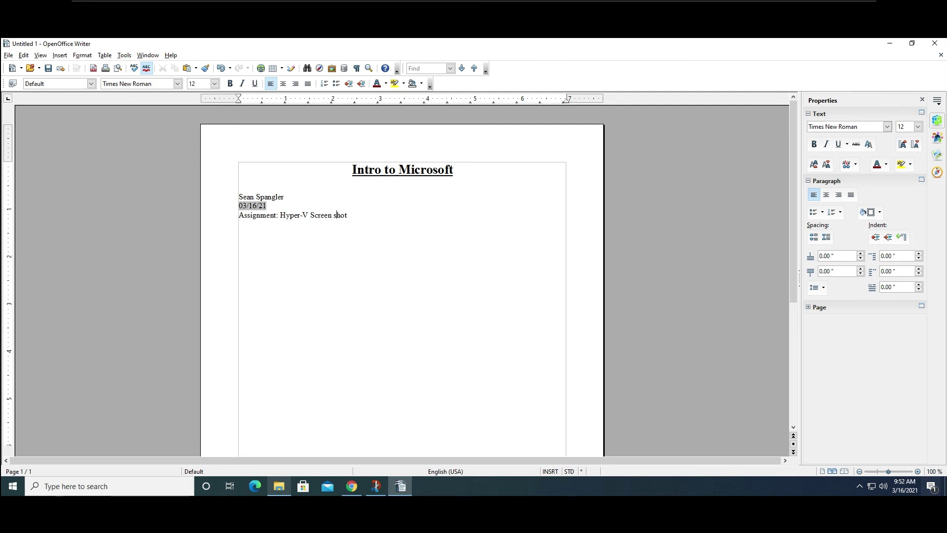
pyautogui.write('S')
pyautogui.press('BackSpace')
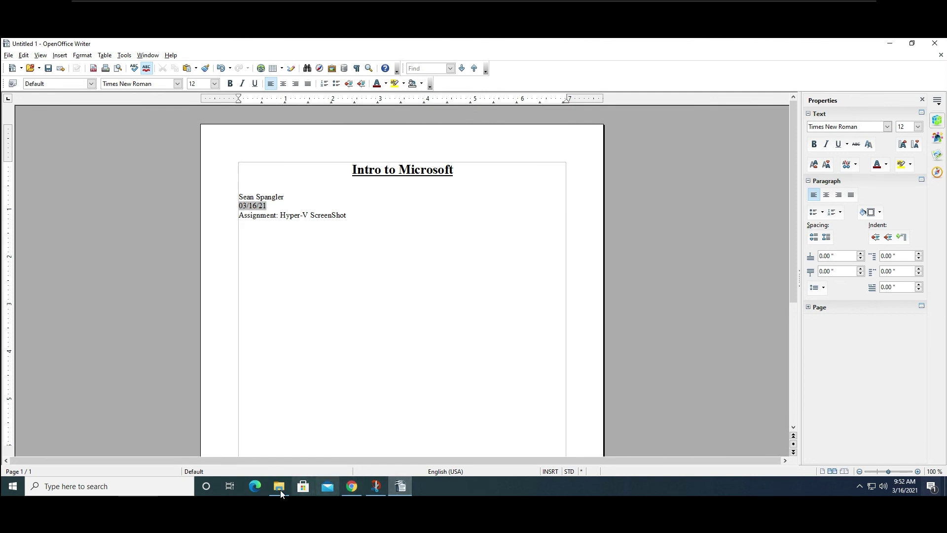
# Find Hyper-V Manager in Start, pin it to the taskbar and launch it.
pyautogui.click(12, 487)
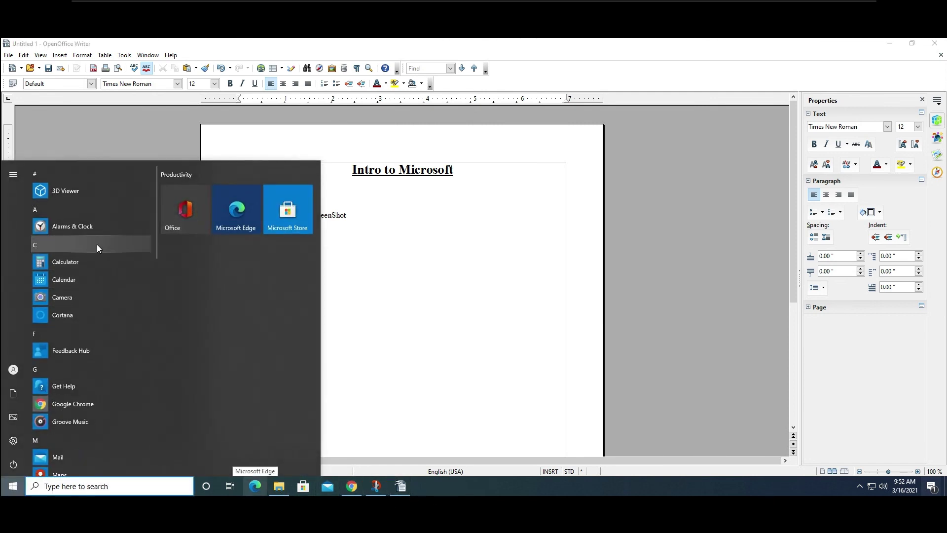
pyautogui.write('hy')
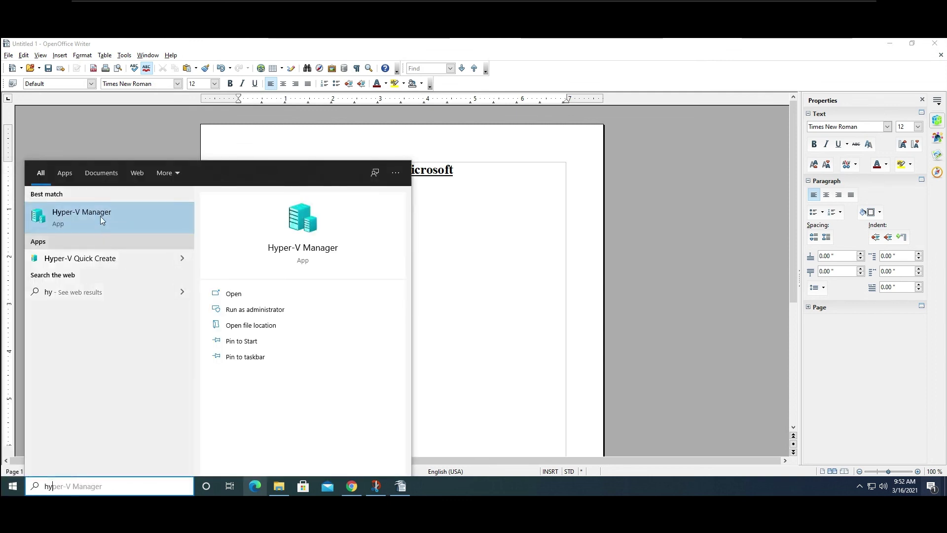
pyautogui.click(233, 339)
pyautogui.click(234, 357)
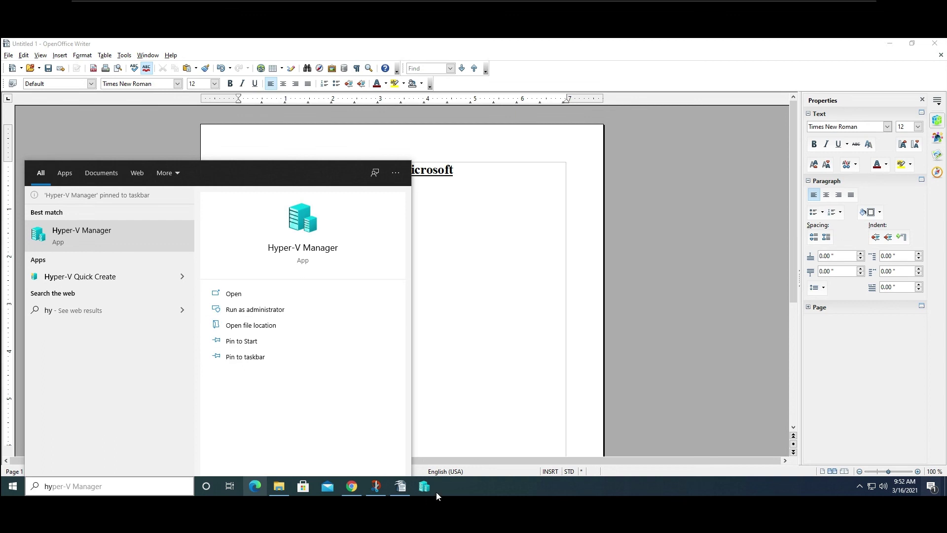
pyautogui.click(424, 488)
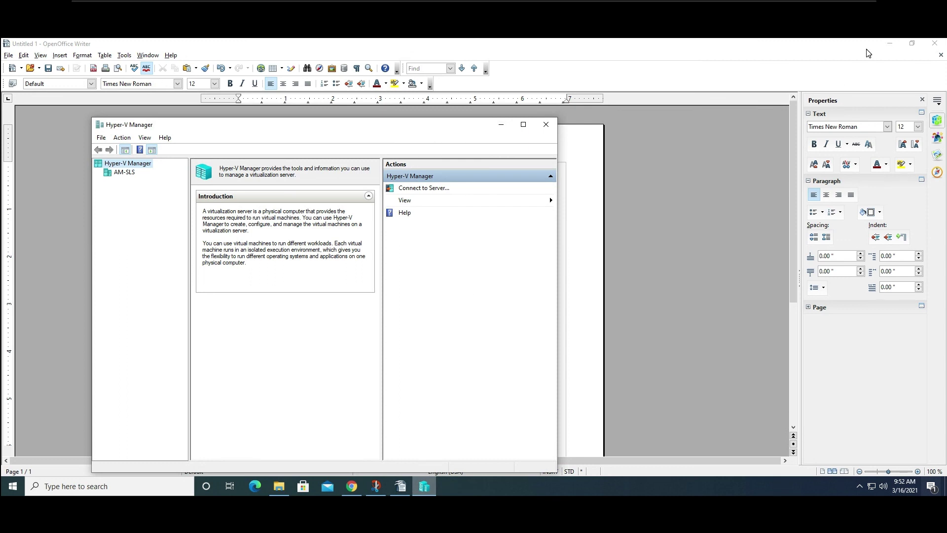
# Clear the desktop and show the AM-SLS server view in Hyper-V Manager.
pyautogui.click(884, 52)
pyautogui.click(885, 53)
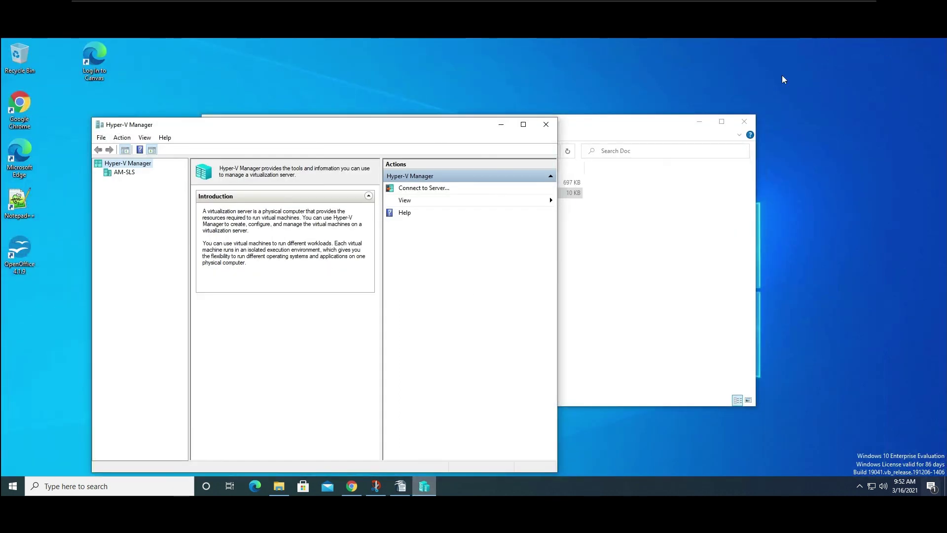
pyautogui.click(738, 122)
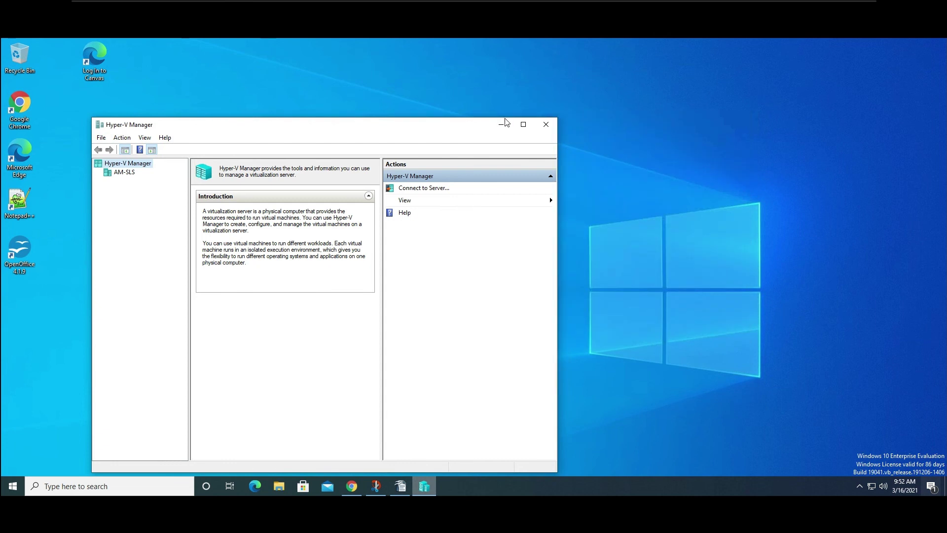
pyautogui.click(433, 132)
pyautogui.moveTo(424, 130); pyautogui.dragTo(569, 103)
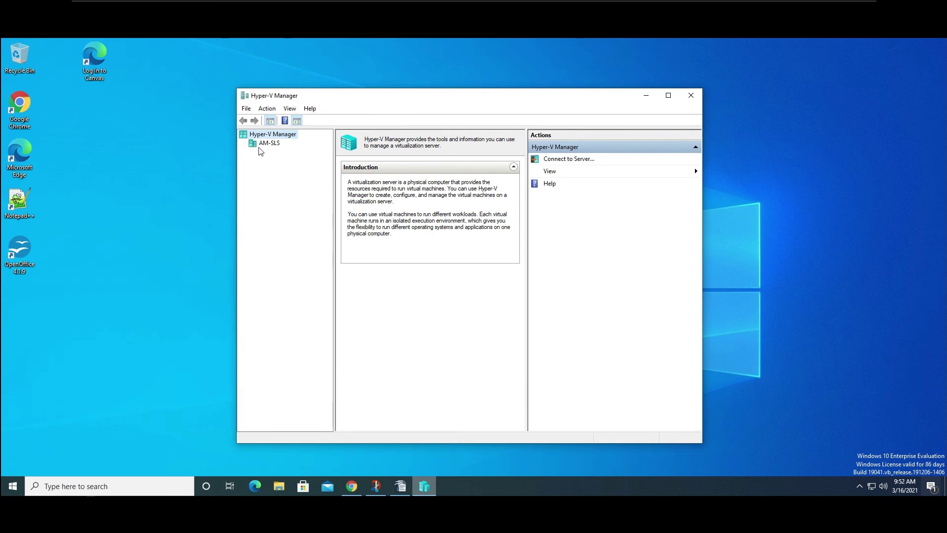
pyautogui.click(282, 145)
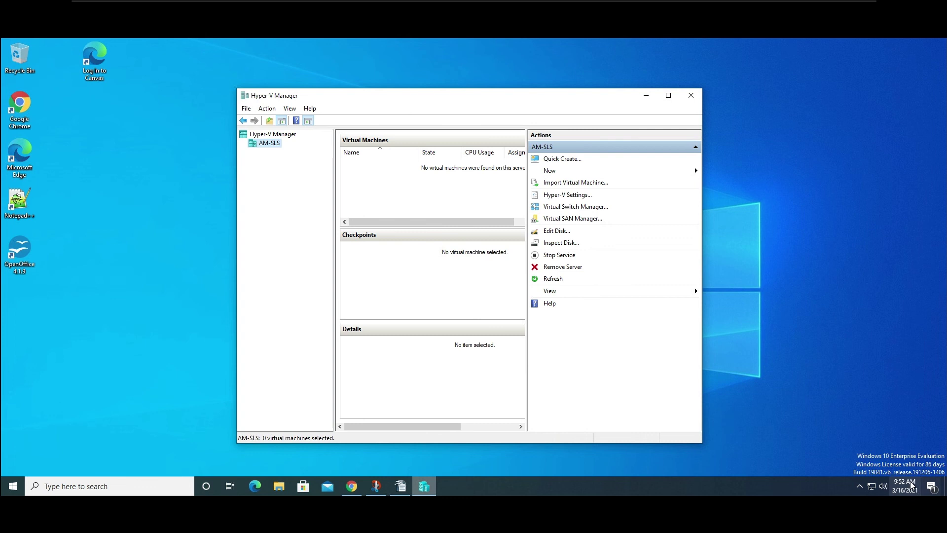
# Capture a full-screen snip of Hyper-V Manager and start a new line after ScreenShot in Writer.
pyautogui.click(932, 489)
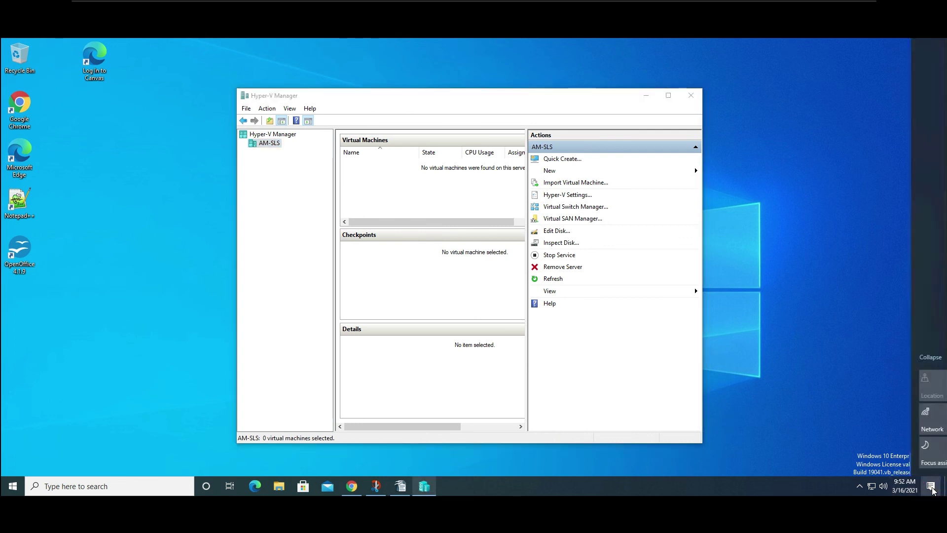
pyautogui.click(837, 463)
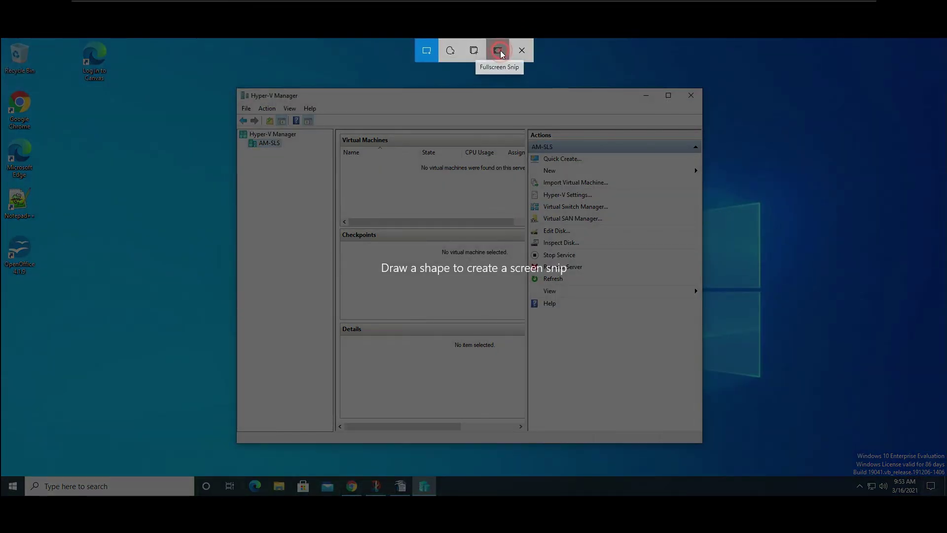
pyautogui.click(498, 50)
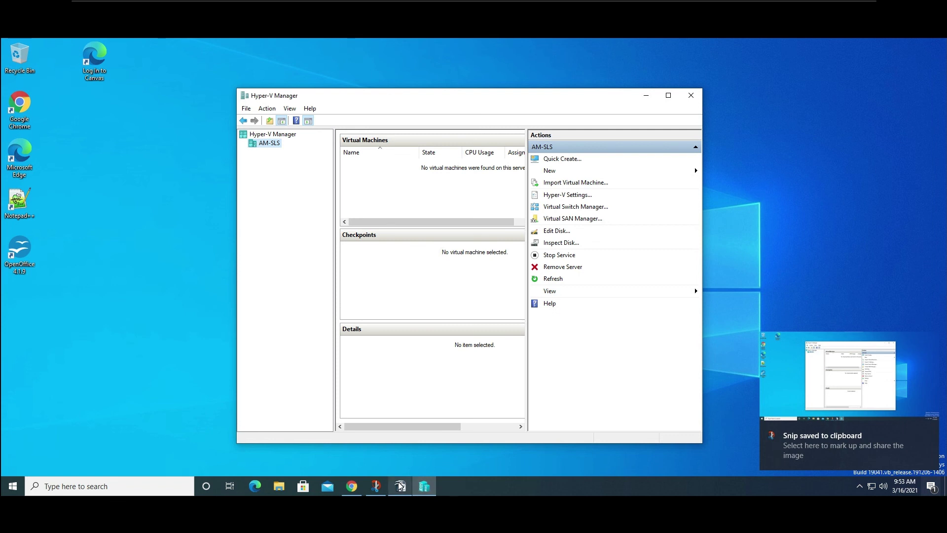
pyautogui.click(442, 399)
pyautogui.click(369, 218)
pyautogui.press('Return')
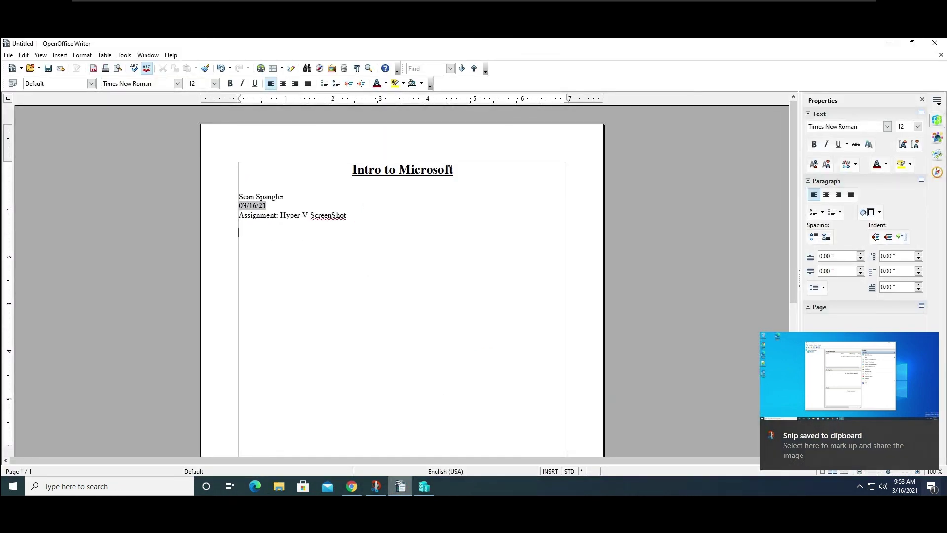
# Paste the Hyper-V screenshot and correct 'ScreenShot' to 'Screen Shot' via spelling suggestion.
pyautogui.hotkey('ctrl', 'v')
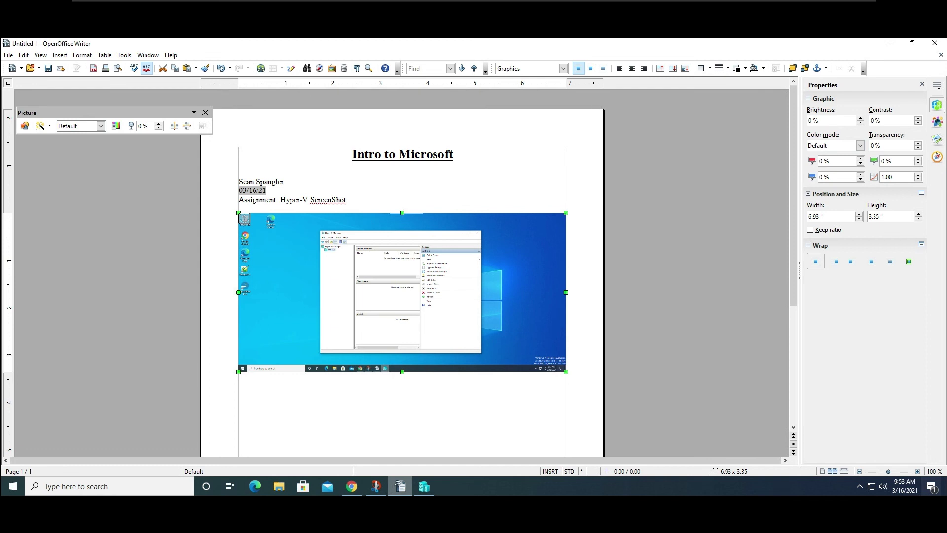
pyautogui.click(401, 424)
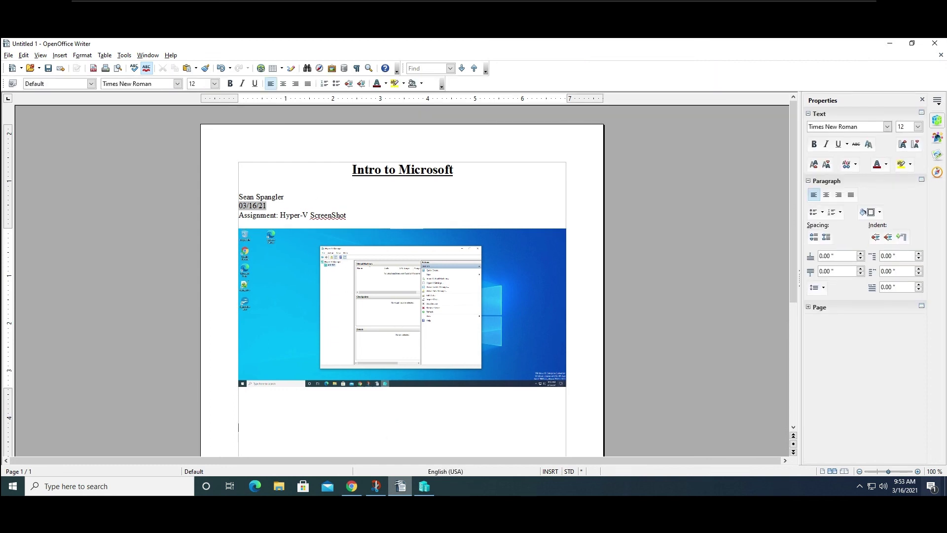
pyautogui.click(352, 215)
pyautogui.moveTo(351, 214); pyautogui.dragTo(314, 215)
pyautogui.rightClick(335, 214)
pyautogui.click(425, 210)
pyautogui.click(397, 212)
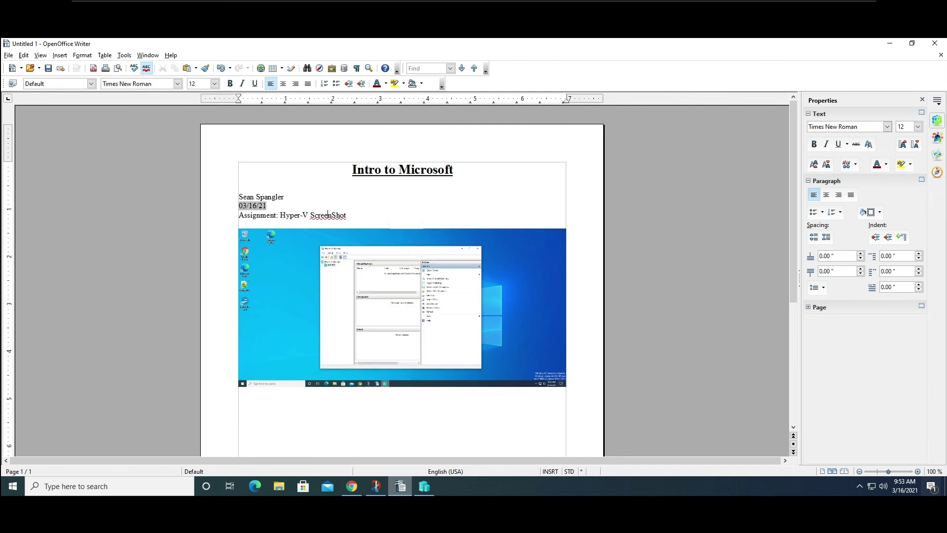
pyautogui.rightClick(328, 217)
pyautogui.click(340, 225)
# Copy the 'Hyper-V Screen Shot' title text.
pyautogui.moveTo(364, 215); pyautogui.dragTo(285, 215)
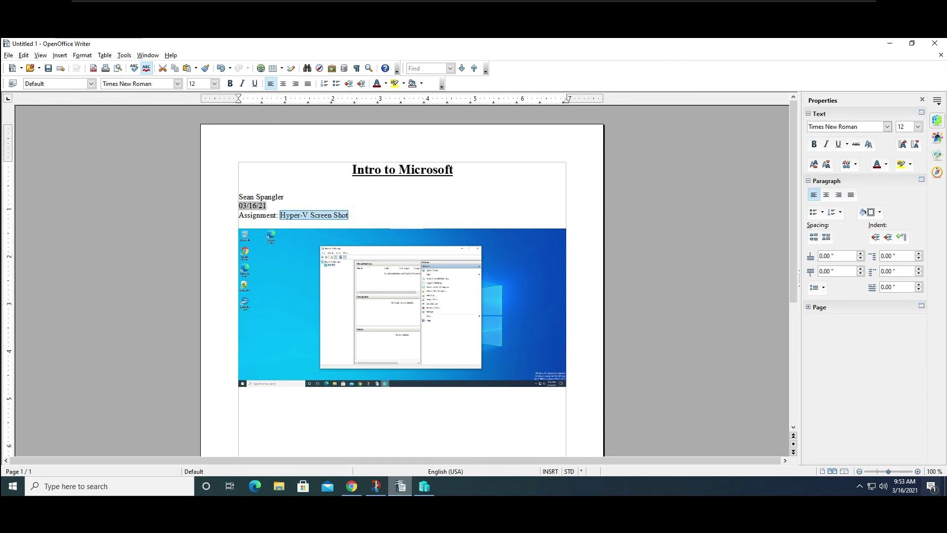
pyautogui.rightClick(293, 216)
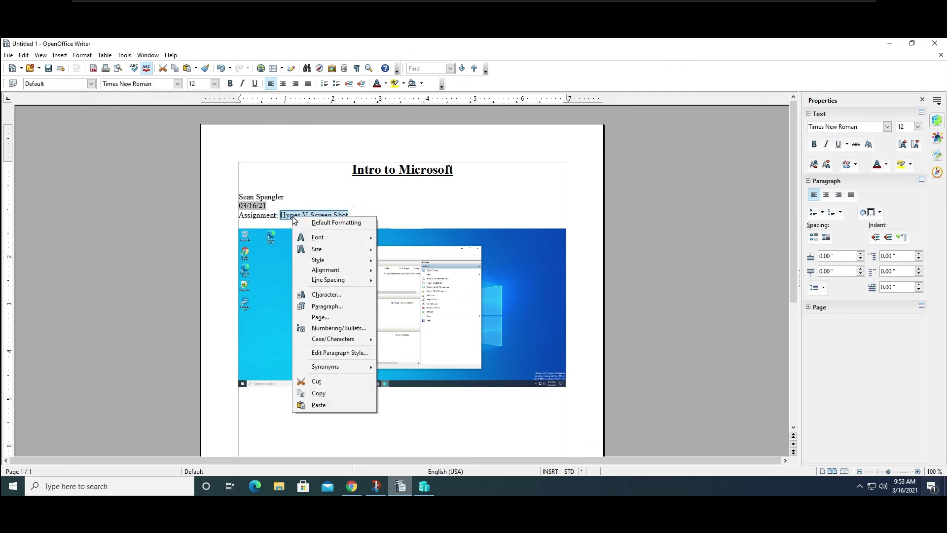
pyautogui.click(325, 393)
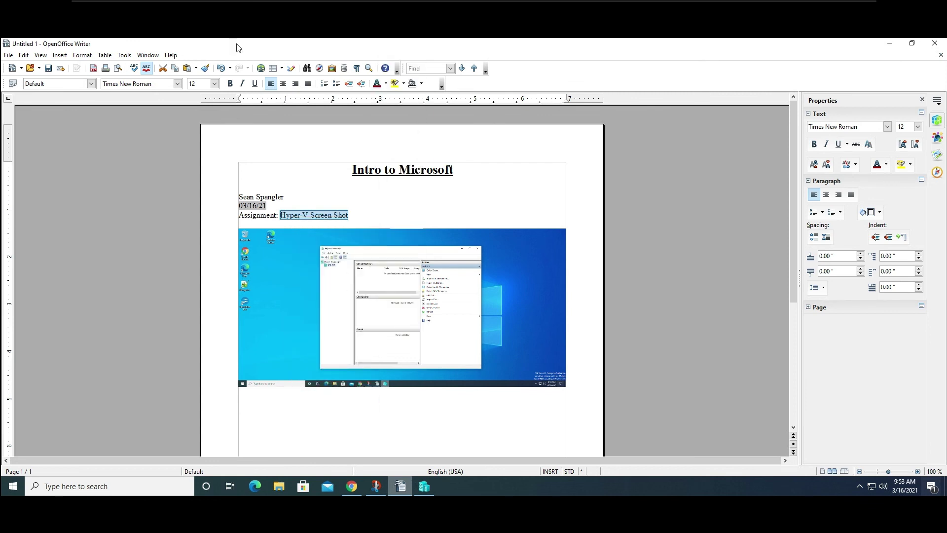
# Save the report as a Word .doc, pasting 'Hyper-V Screen Shot' over the old title part, then close it.
pyautogui.click(8, 55)
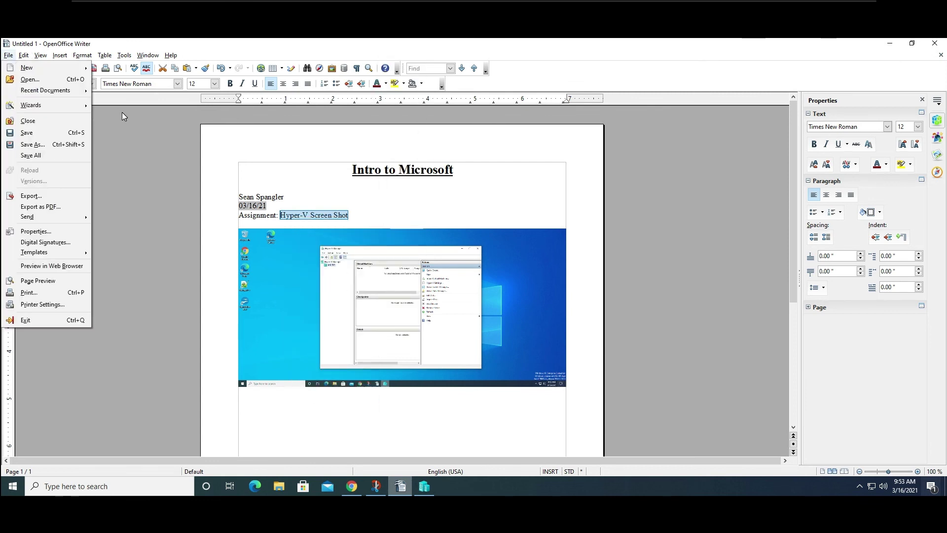
pyautogui.click(40, 147)
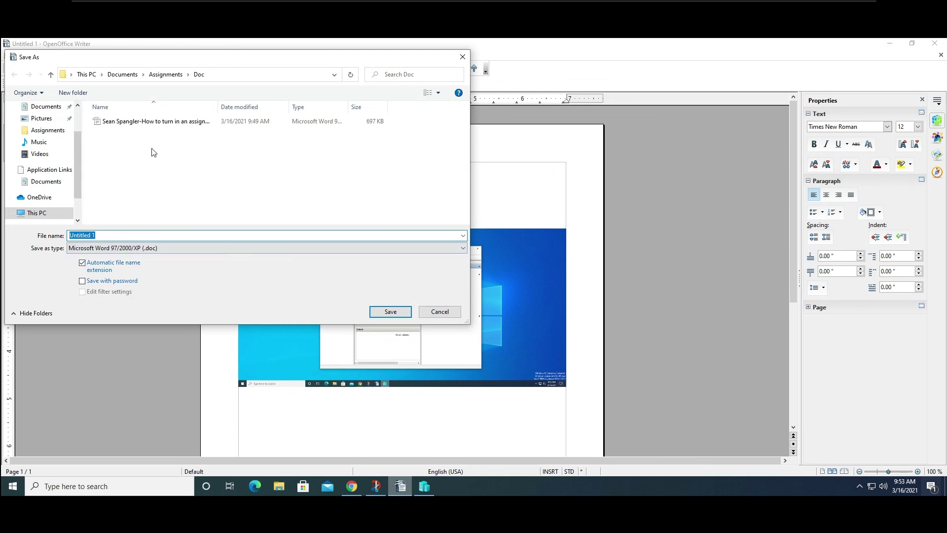
pyautogui.click(186, 126)
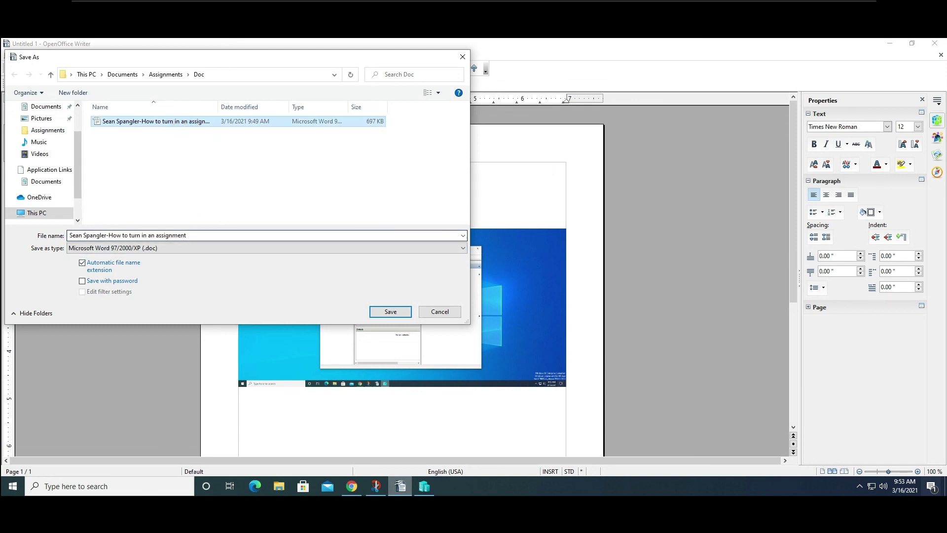
pyautogui.click(203, 234)
pyautogui.click(127, 235)
pyautogui.moveTo(108, 235); pyautogui.dragTo(186, 236)
pyautogui.rightClick(179, 234)
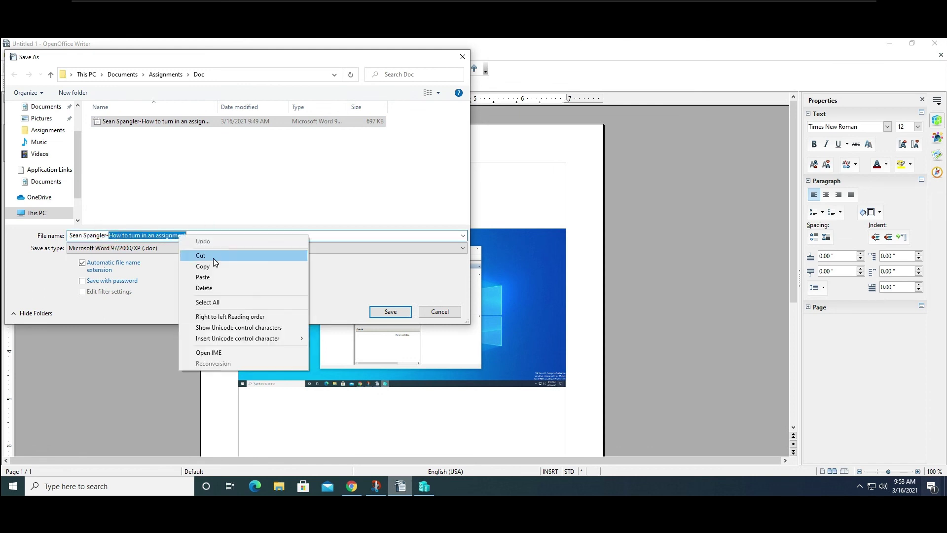
pyautogui.click(212, 276)
pyautogui.click(390, 311)
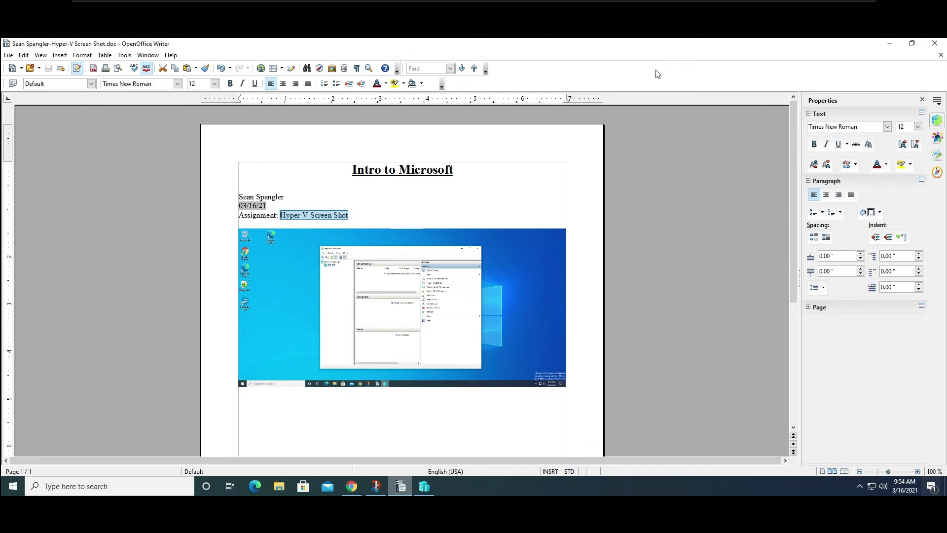
pyautogui.click(934, 45)
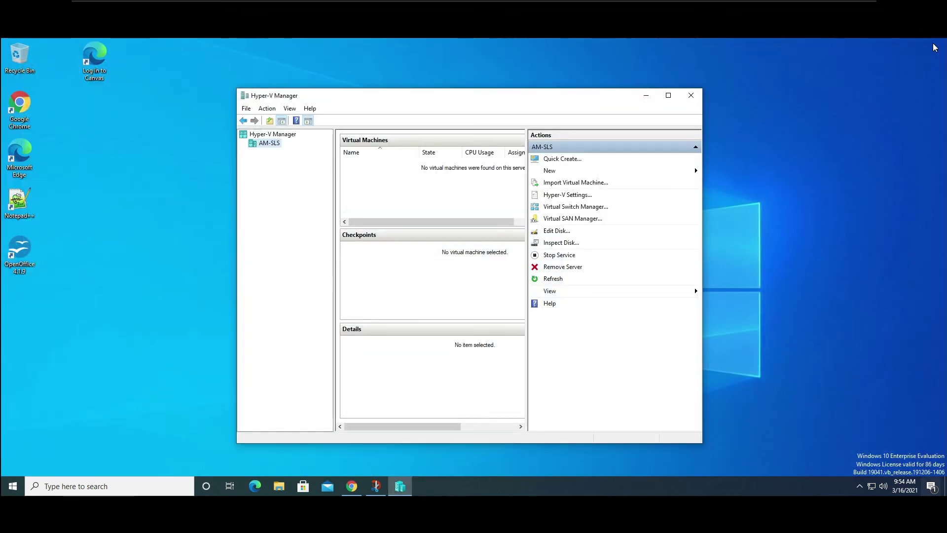
# Close Hyper-V Manager and reopen the Writer template from File Explorer.
pyautogui.click(695, 95)
pyautogui.click(277, 484)
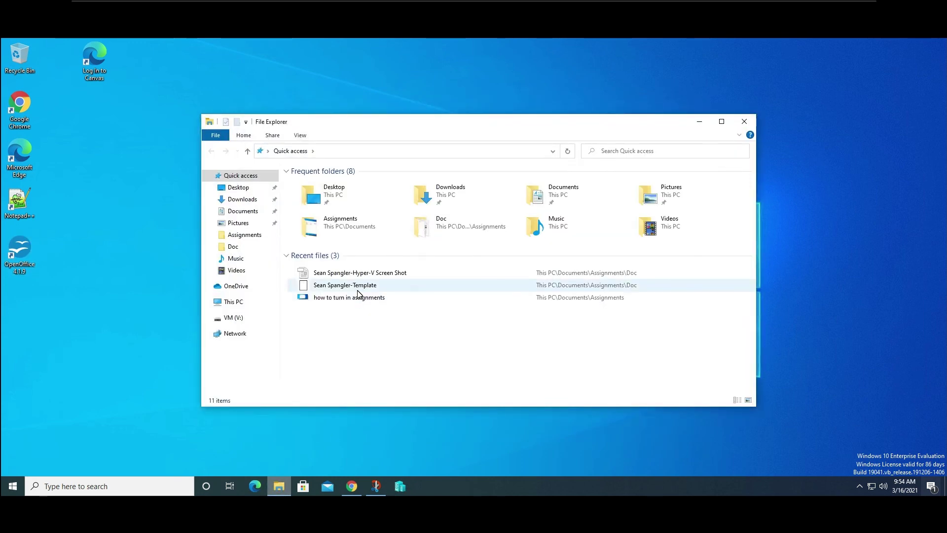
pyautogui.doubleClick(358, 291)
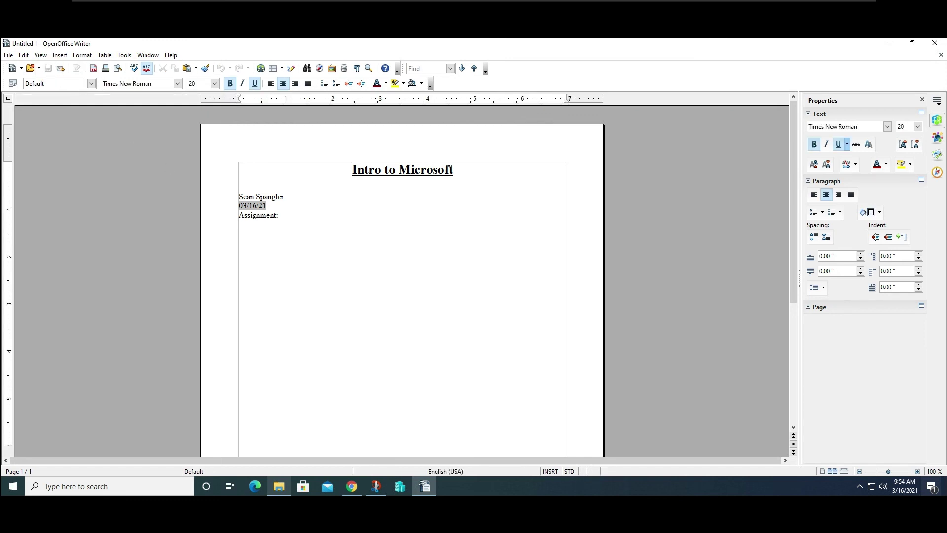
# Try a Save As after 'Assignment:', cancel it, and close Writer discarding the test edits.
pyautogui.click(284, 217)
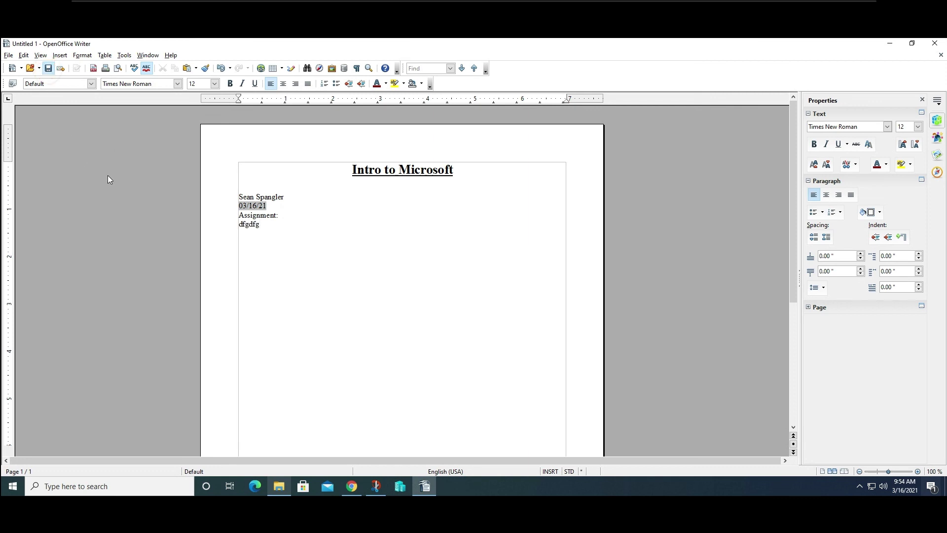
pyautogui.click(51, 69)
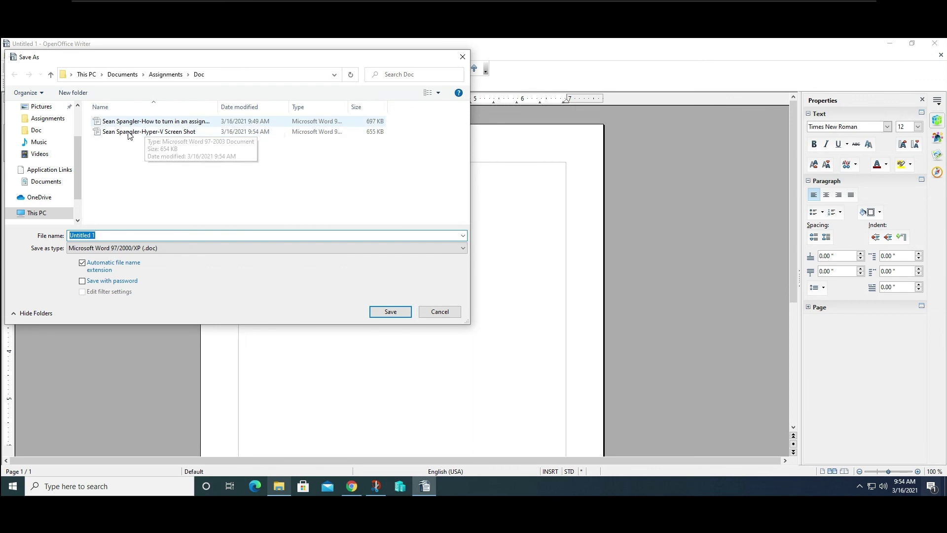
pyautogui.click(463, 58)
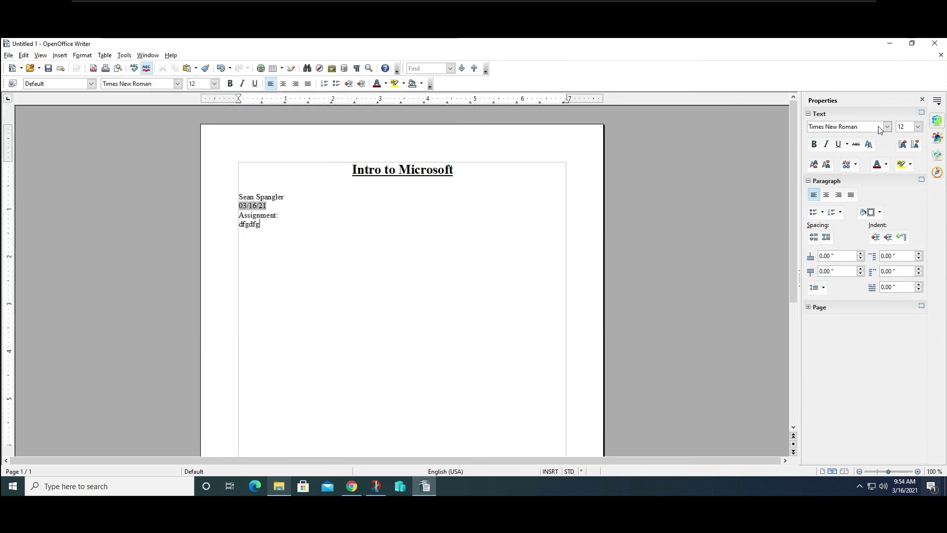
pyautogui.click(934, 47)
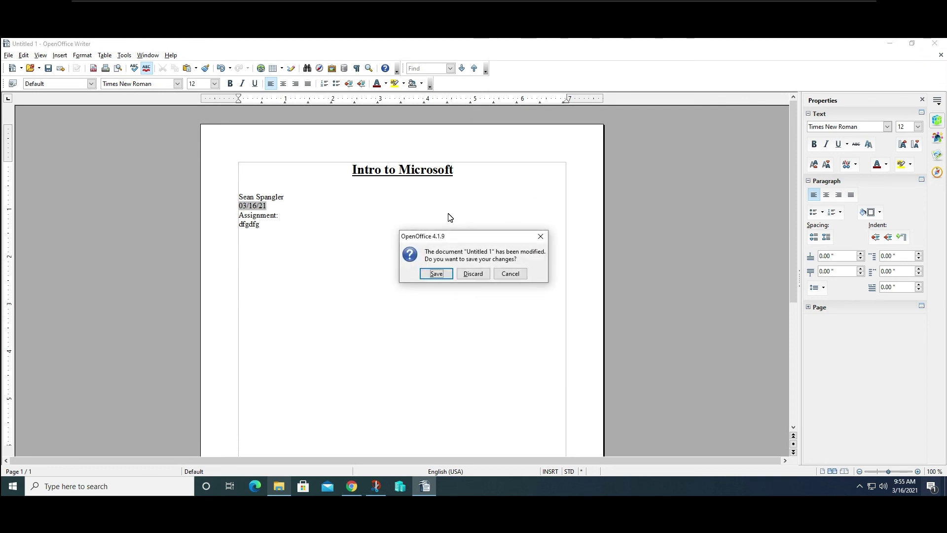
pyautogui.click(483, 273)
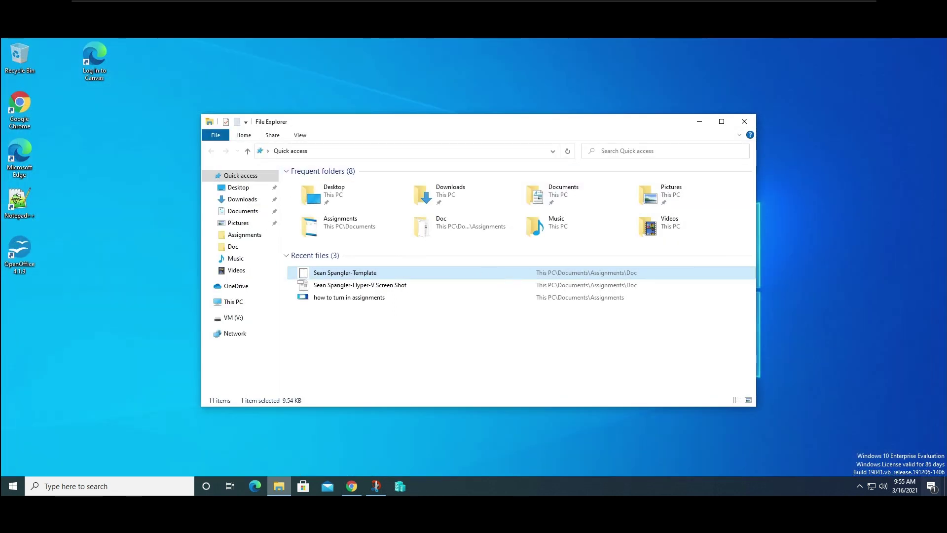
# Minimize the VM's full-screen view from the VMware toolbar to reveal the host Settings About page.
pyautogui.moveTo(905, 486)
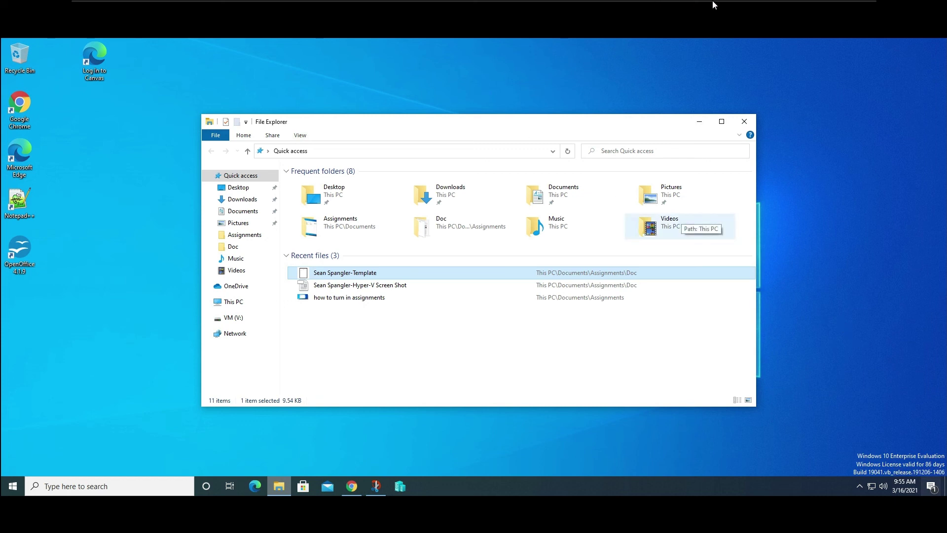
pyautogui.moveTo(712, 3)
pyautogui.click(838, 7)
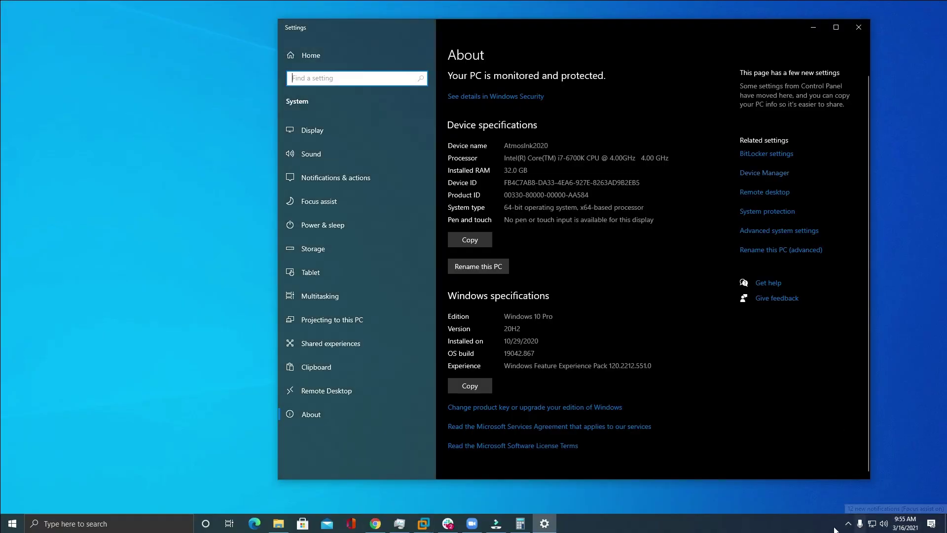
# Bring up the screen recorder's tray menu from the hidden icons area.
pyautogui.click(848, 524)
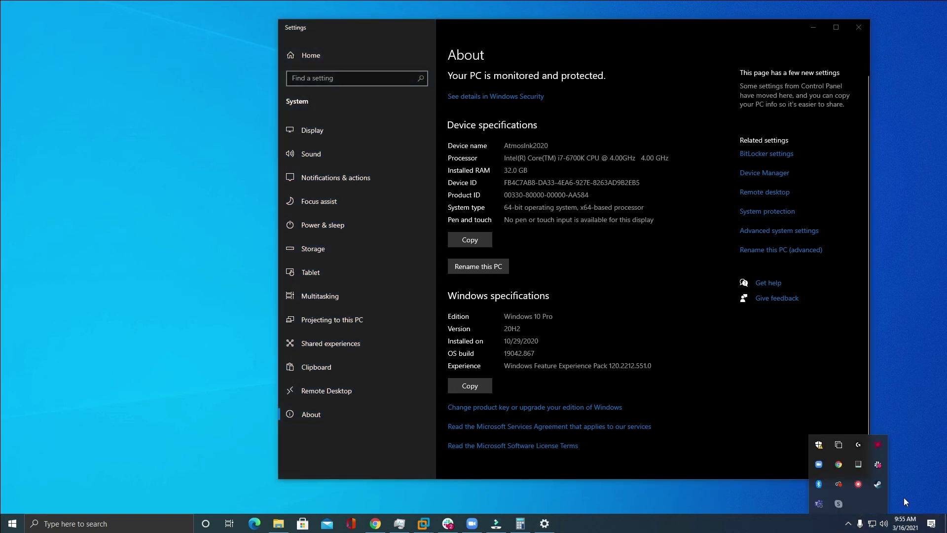
pyautogui.rightClick(863, 484)
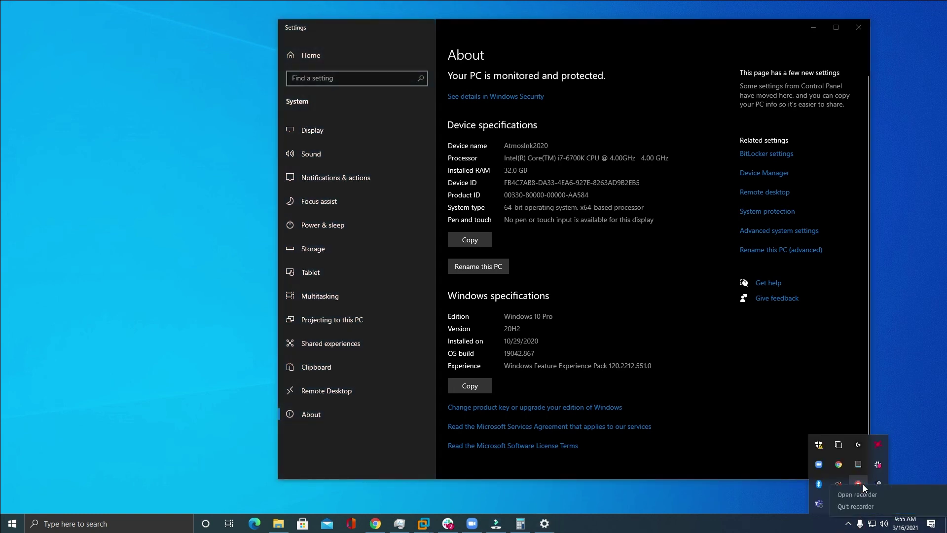